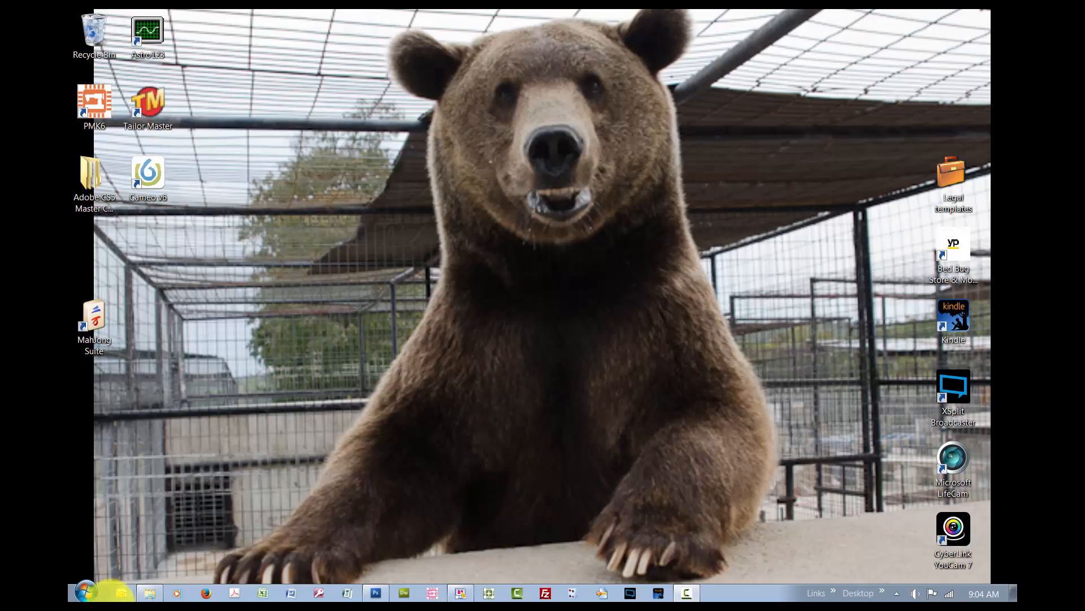
Open "Corset for a young woman.pdf" from the e-book-corset_in_1_day folder and look through its opening pages.
{"action": "left_click", "coordinate": [150, 594]}
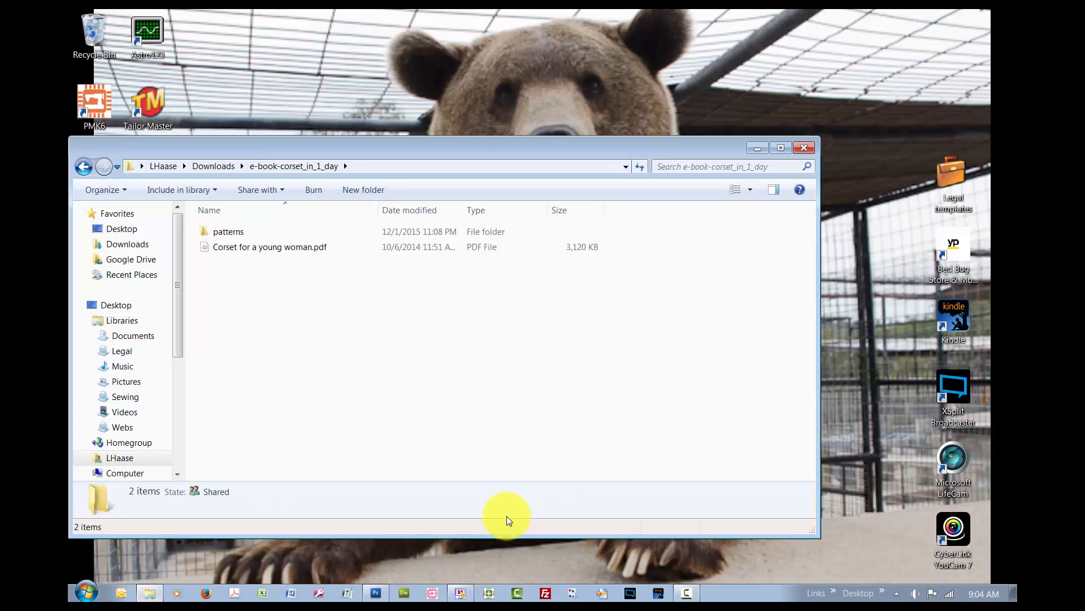
{"action": "left_click", "coordinate": [278, 246]}
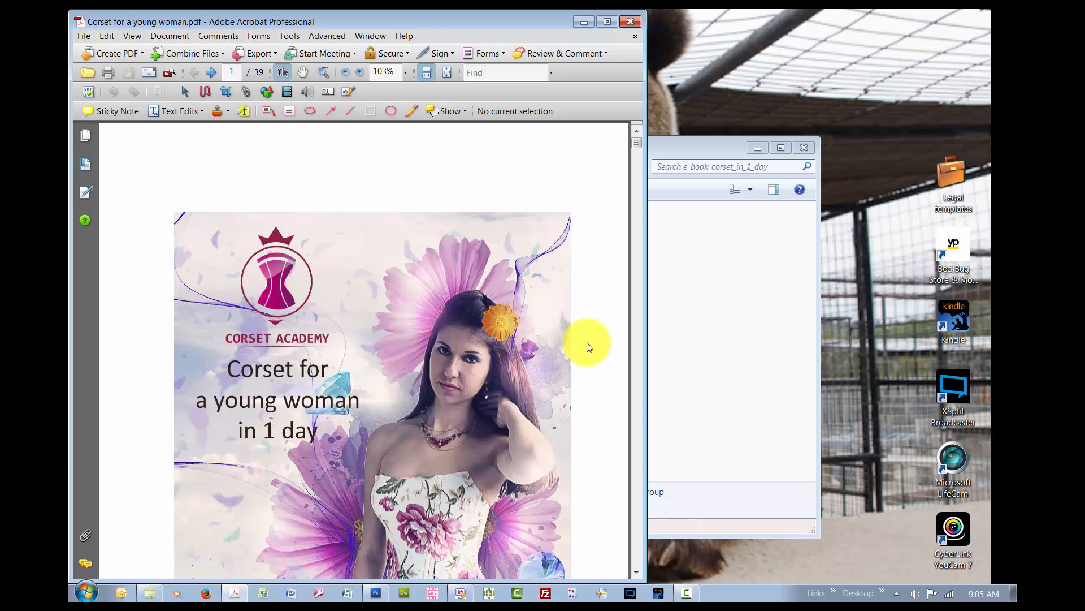
{"action": "scroll", "coordinate": [593, 311], "scroll_direction": "down", "scroll_amount": 3}
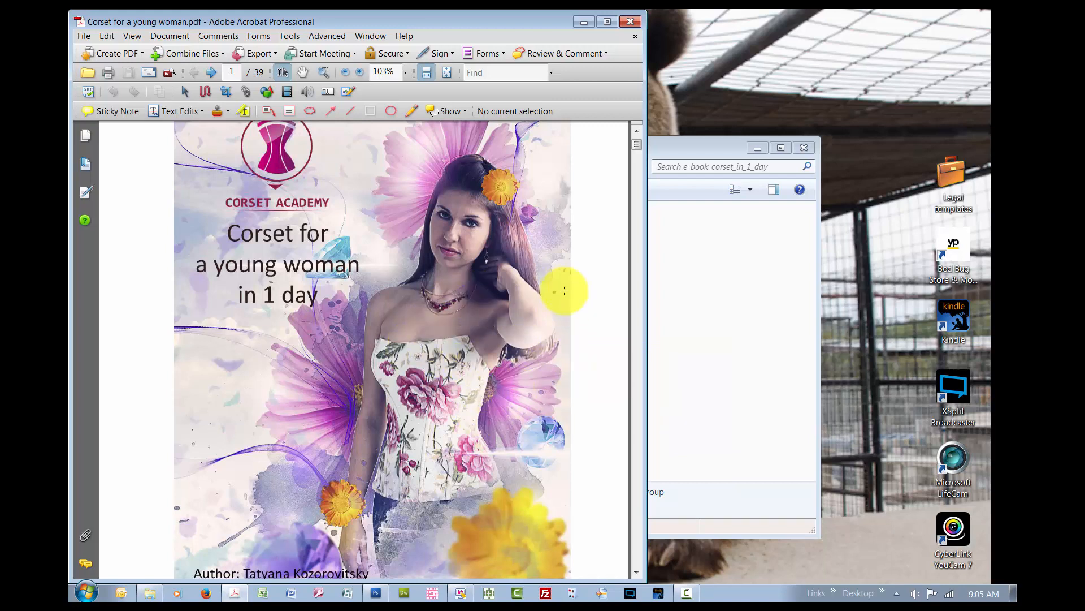
{"action": "scroll", "coordinate": [564, 290], "scroll_direction": "down", "scroll_amount": 10}
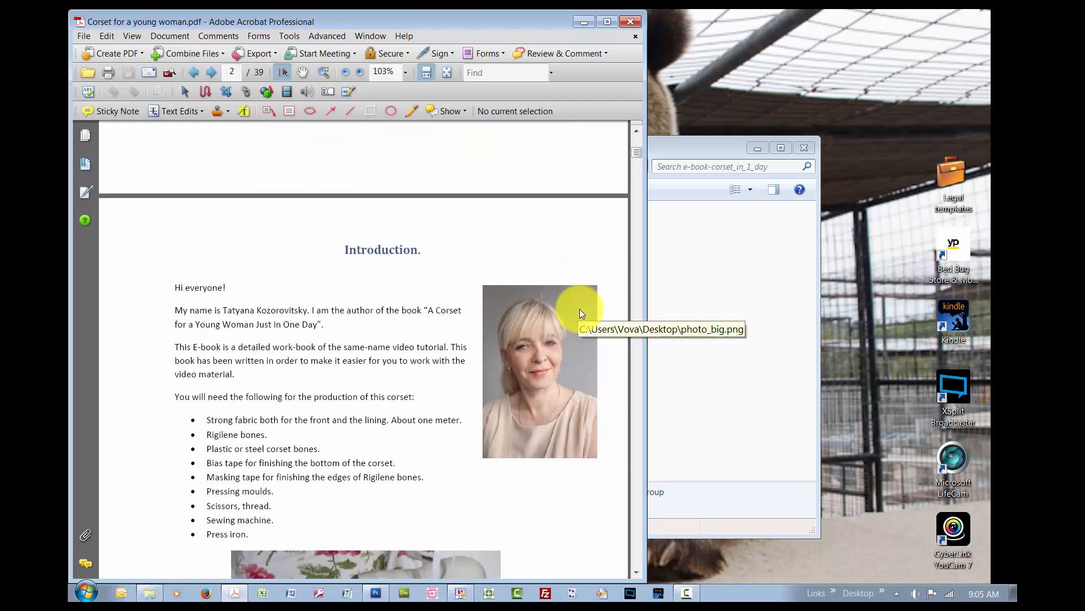
{"action": "scroll", "coordinate": [580, 310], "scroll_direction": "down", "scroll_amount": 6}
{"action": "scroll", "coordinate": [581, 312], "scroll_direction": "down", "scroll_amount": 10}
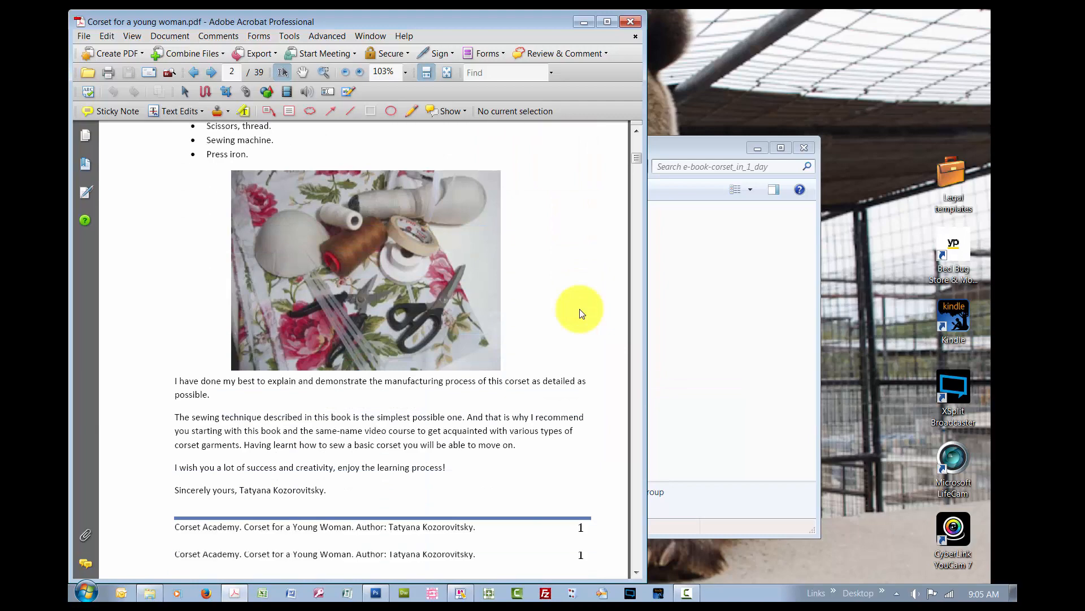
{"action": "scroll", "coordinate": [580, 309], "scroll_direction": "down", "scroll_amount": 10}
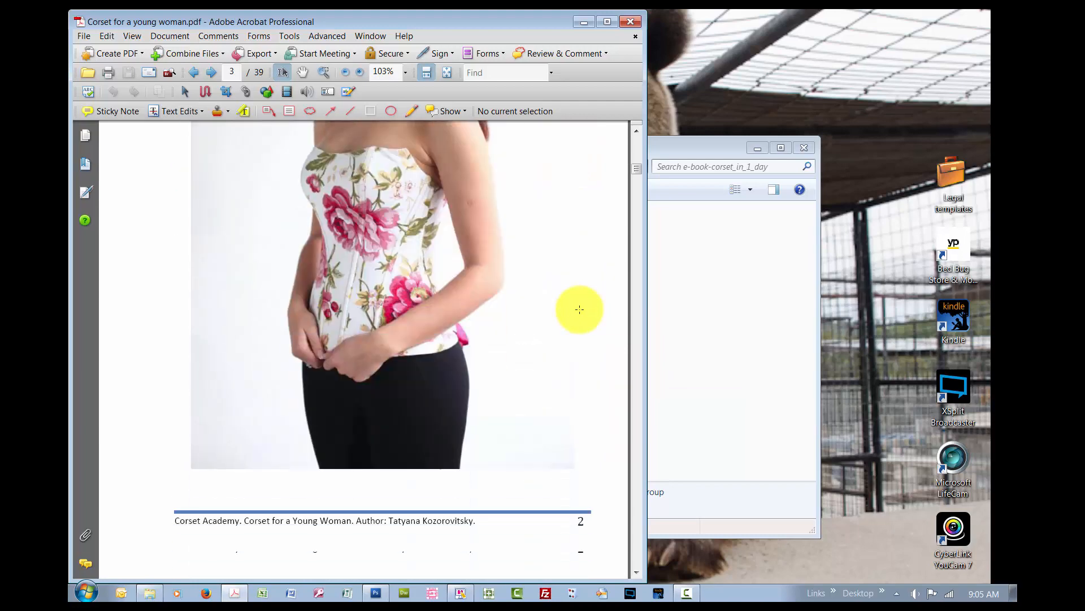
{"action": "scroll", "coordinate": [582, 314], "scroll_direction": "down", "scroll_amount": 10}
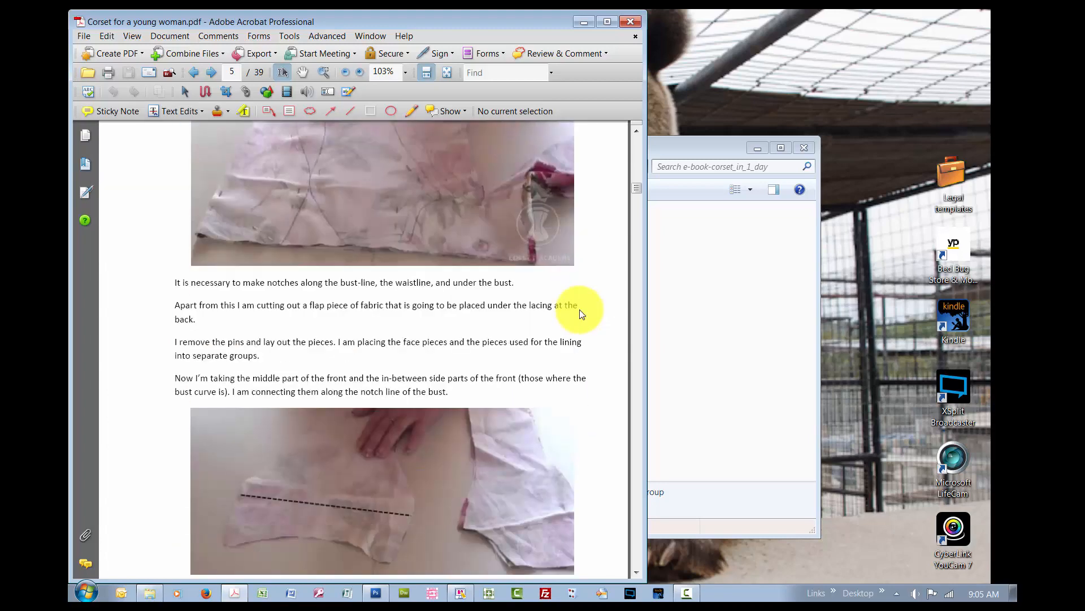
{"action": "scroll", "coordinate": [582, 314], "scroll_direction": "down", "scroll_amount": 3}
Return to the e-book folder in the file explorer, open the patterns subfolder and sort its files by type.
{"action": "key", "text": "alt+Tab"}
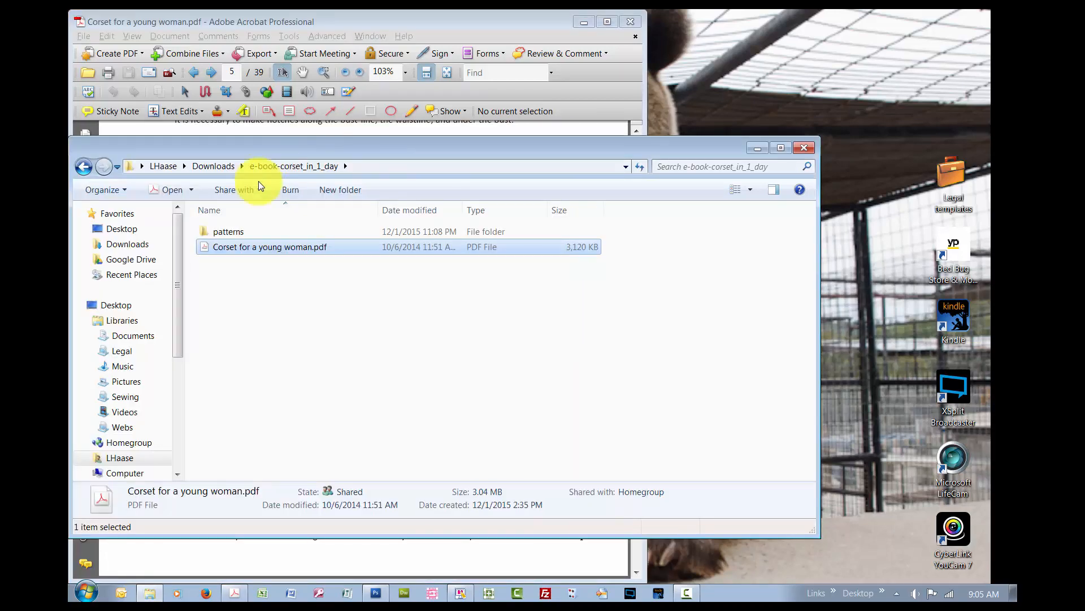
{"action": "double_click", "coordinate": [237, 227]}
{"action": "left_click", "coordinate": [416, 413]}
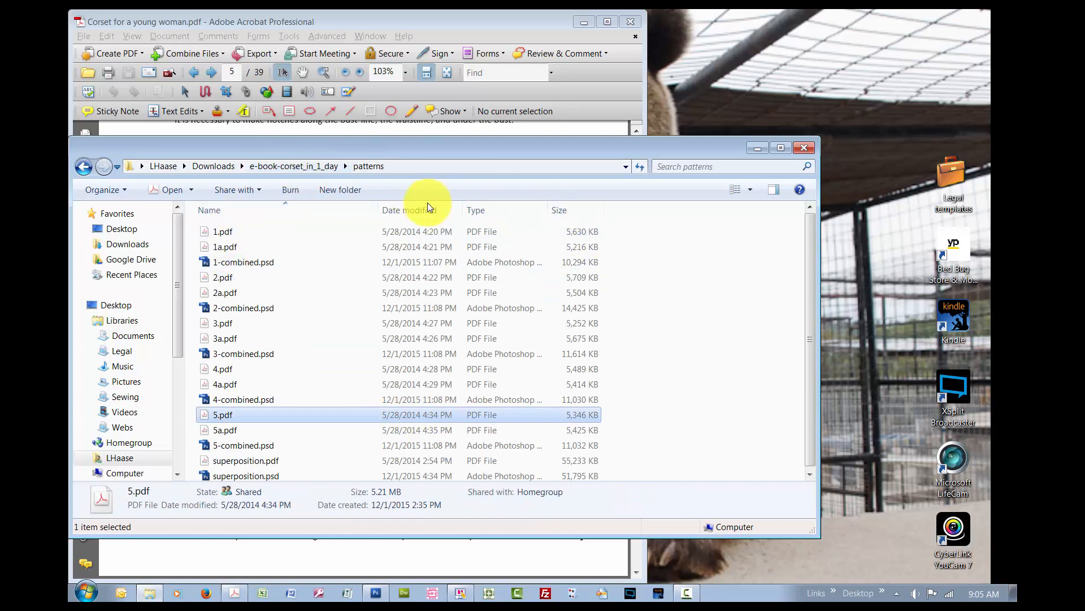
{"action": "left_click", "coordinate": [480, 210]}
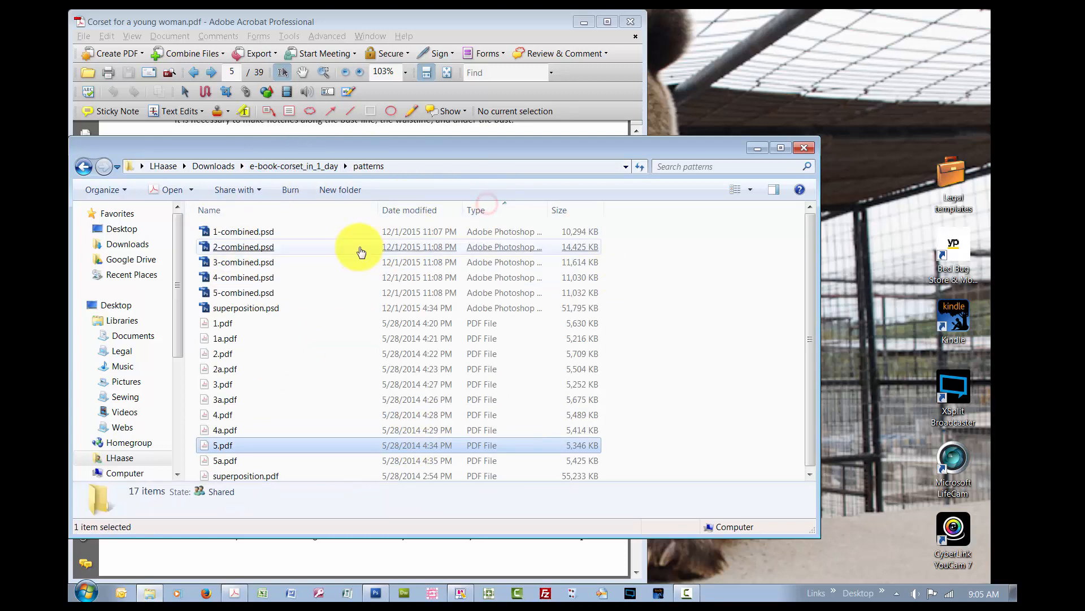
Review the PSD and PDF pattern files, turning on the preview pane to check 1.pdf and superposition.psd.
{"action": "left_click", "coordinate": [358, 244]}
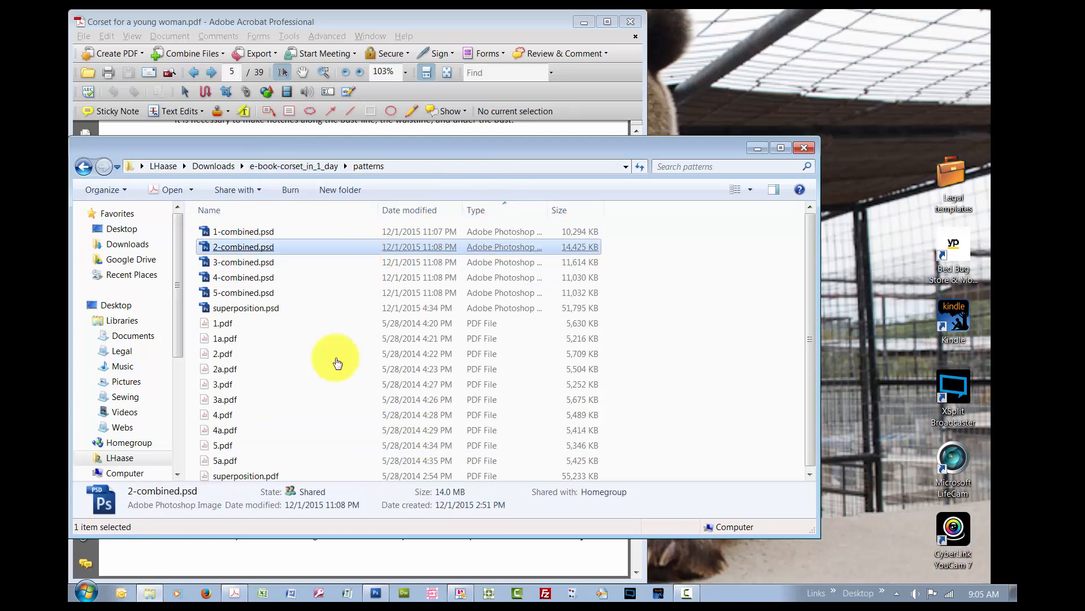
{"action": "left_click", "coordinate": [222, 320]}
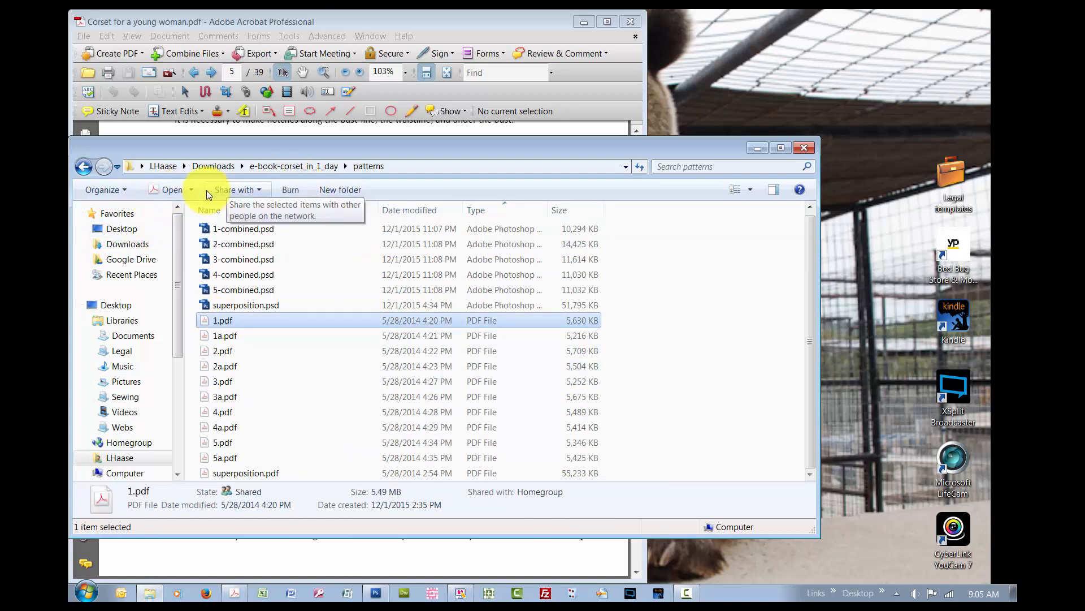
{"action": "left_click", "coordinate": [315, 308]}
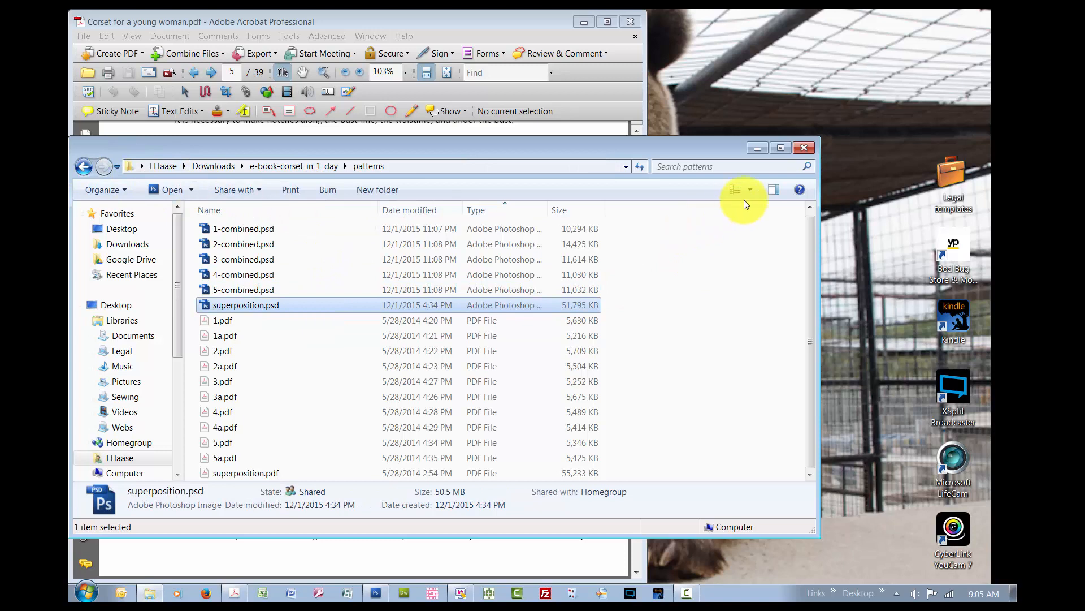
{"action": "left_click", "coordinate": [262, 321]}
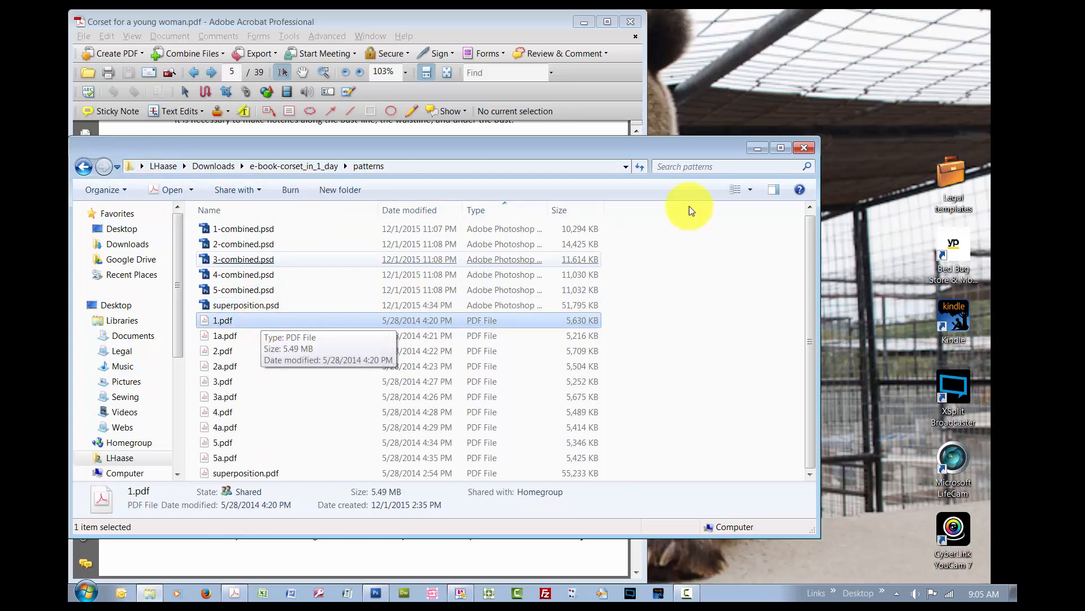
{"action": "left_click", "coordinate": [773, 190]}
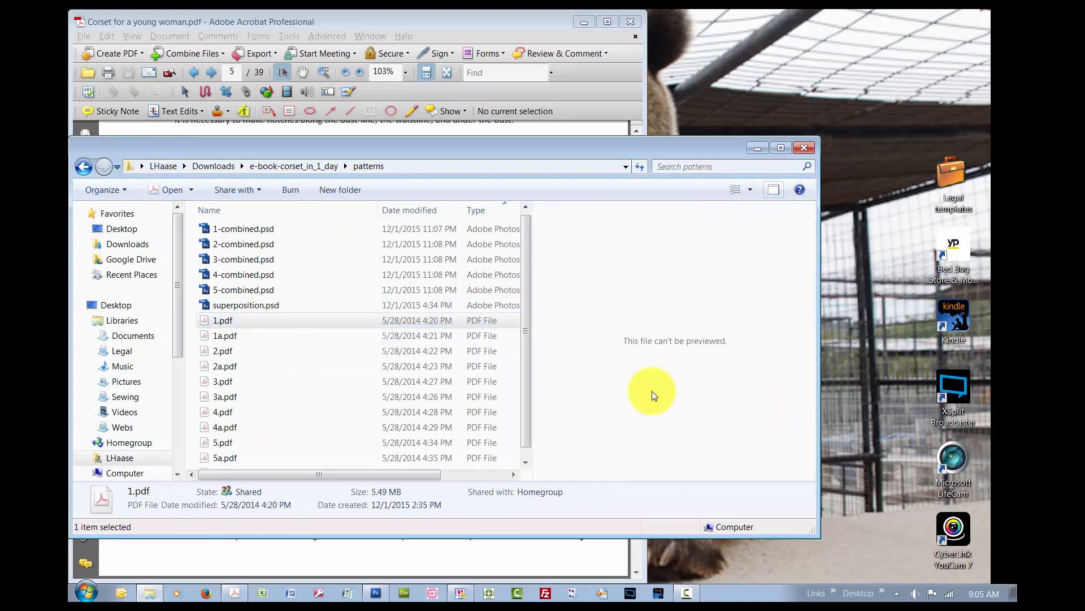
{"action": "left_click", "coordinate": [272, 306]}
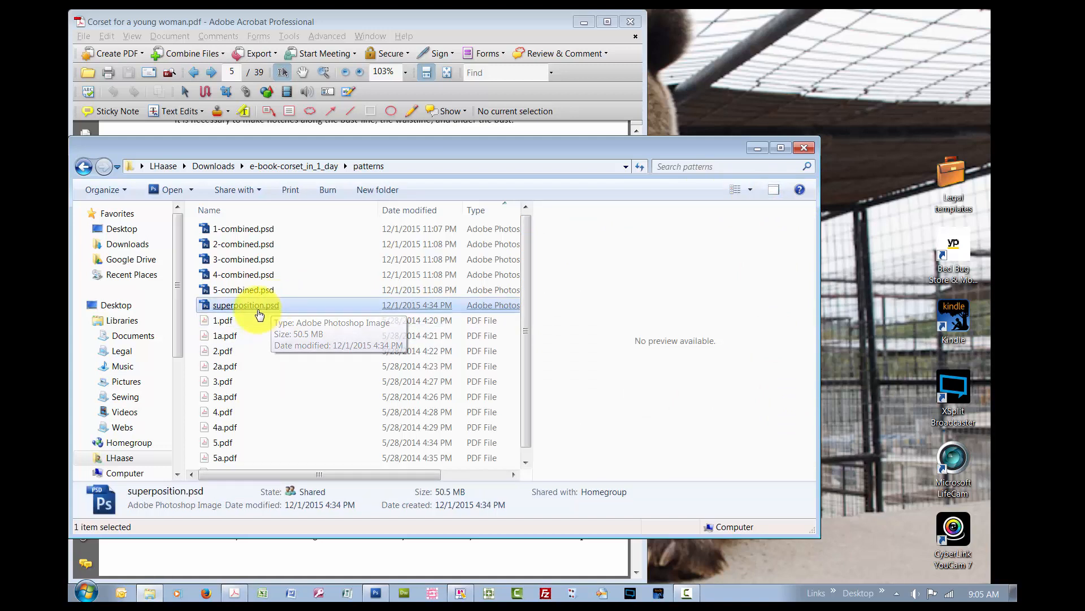
Minimize the file explorer and PDF reader windows and switch to Adobe Photoshop CS3 Extended.
{"action": "left_click", "coordinate": [757, 148]}
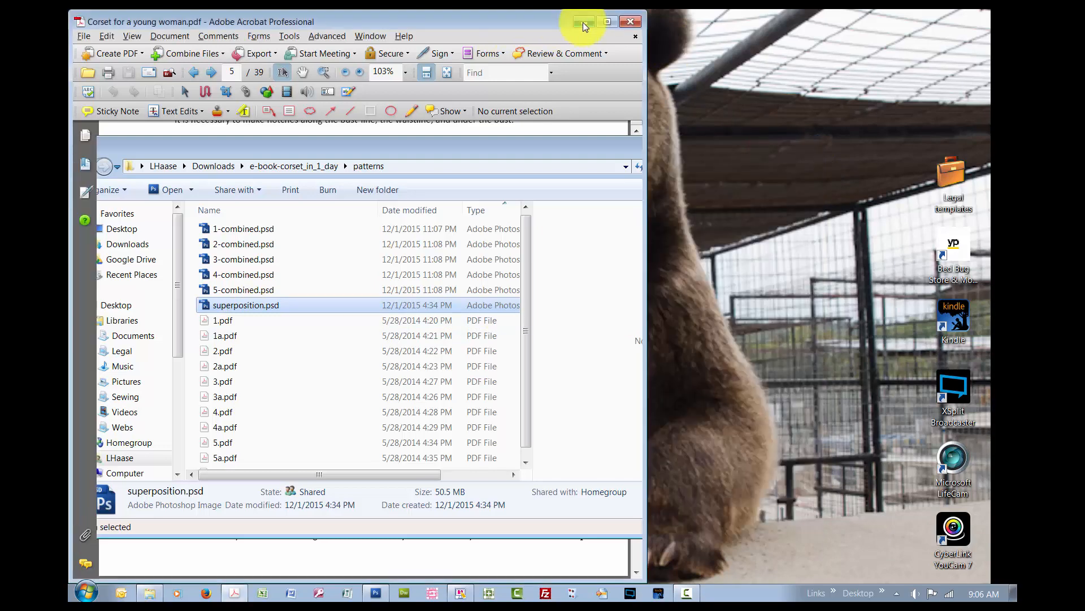
{"action": "left_click", "coordinate": [582, 22]}
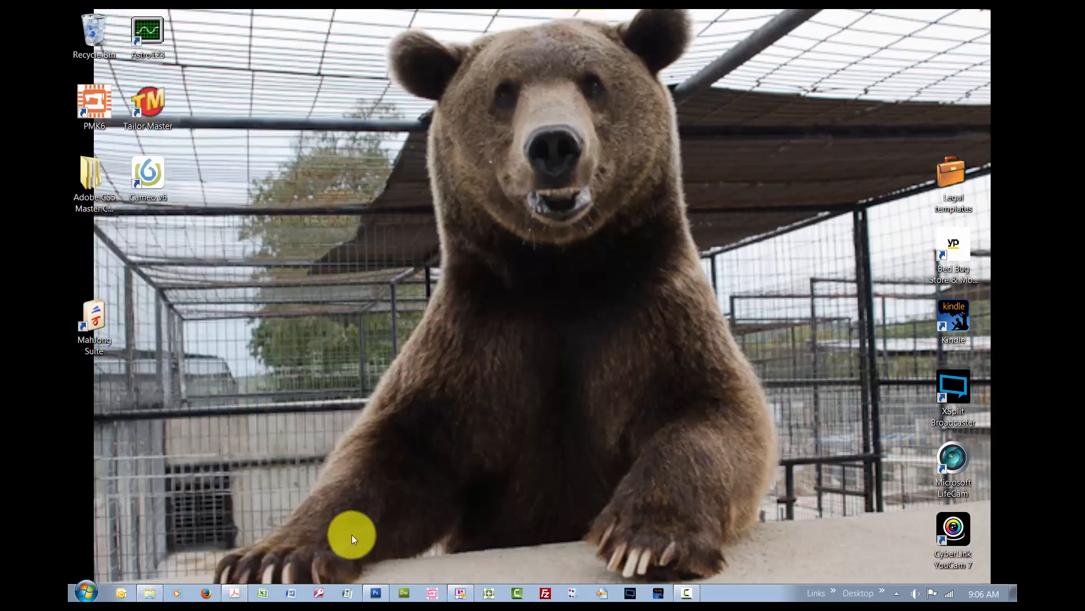
{"action": "mouse_move", "coordinate": [377, 598]}
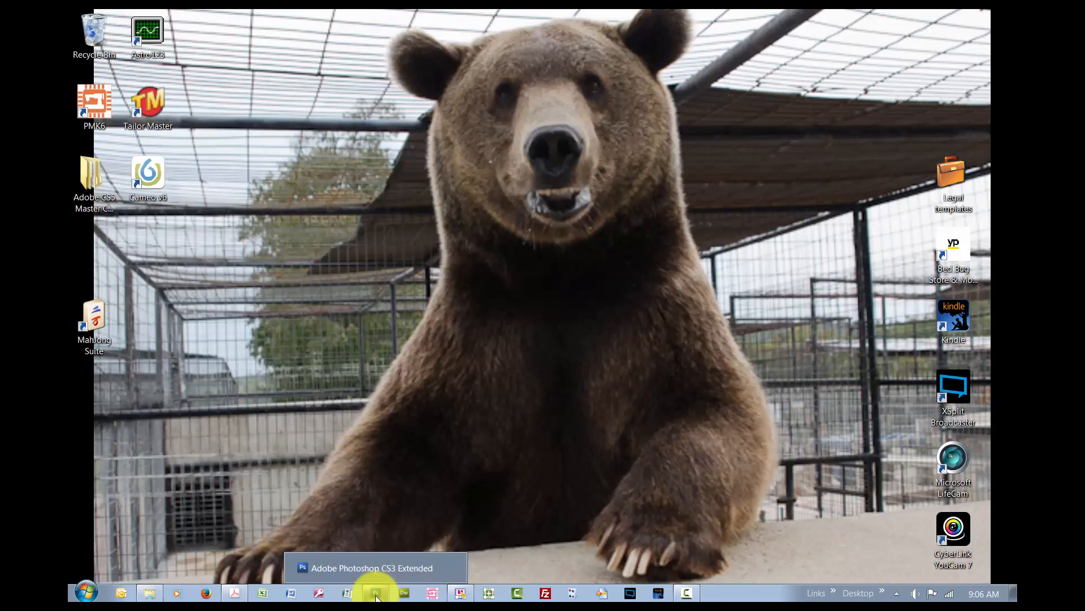
{"action": "left_click", "coordinate": [377, 598]}
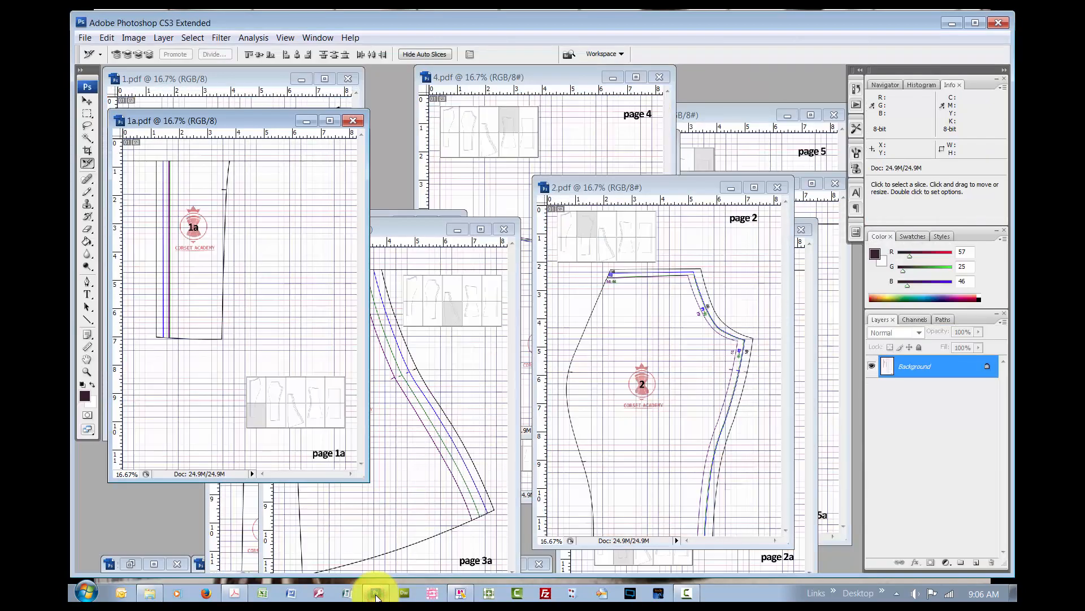
Bring 1.pdf to the front, duplicate its Background layer and delete the original locked layer.
{"action": "left_click", "coordinate": [182, 75]}
{"action": "left_click_drag", "start_coordinate": [391, 183], "coordinate": [473, 86]}
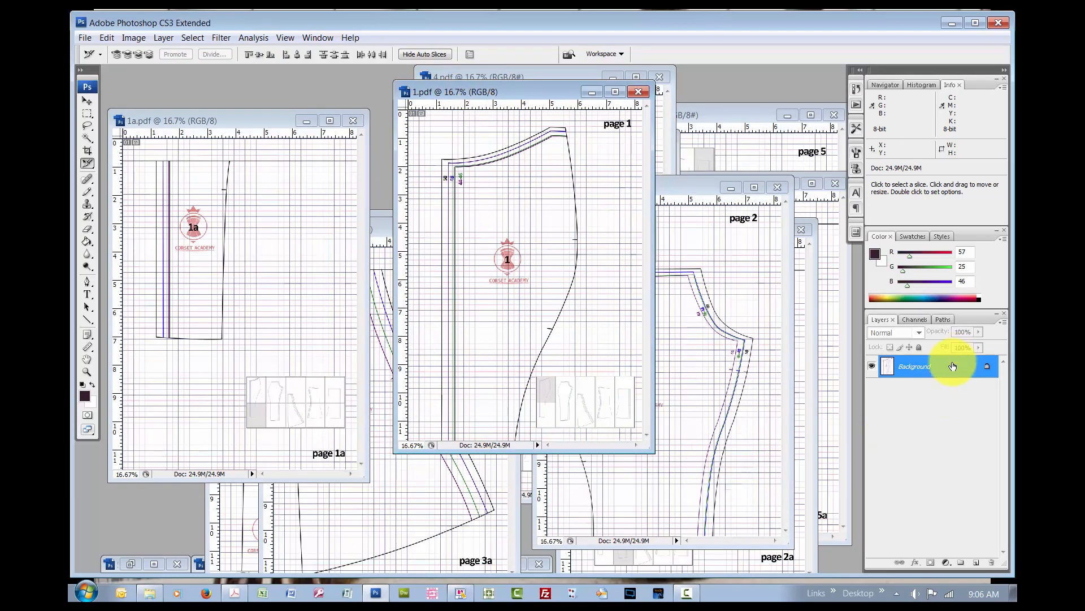
{"action": "left_click_drag", "start_coordinate": [953, 367], "coordinate": [971, 563]}
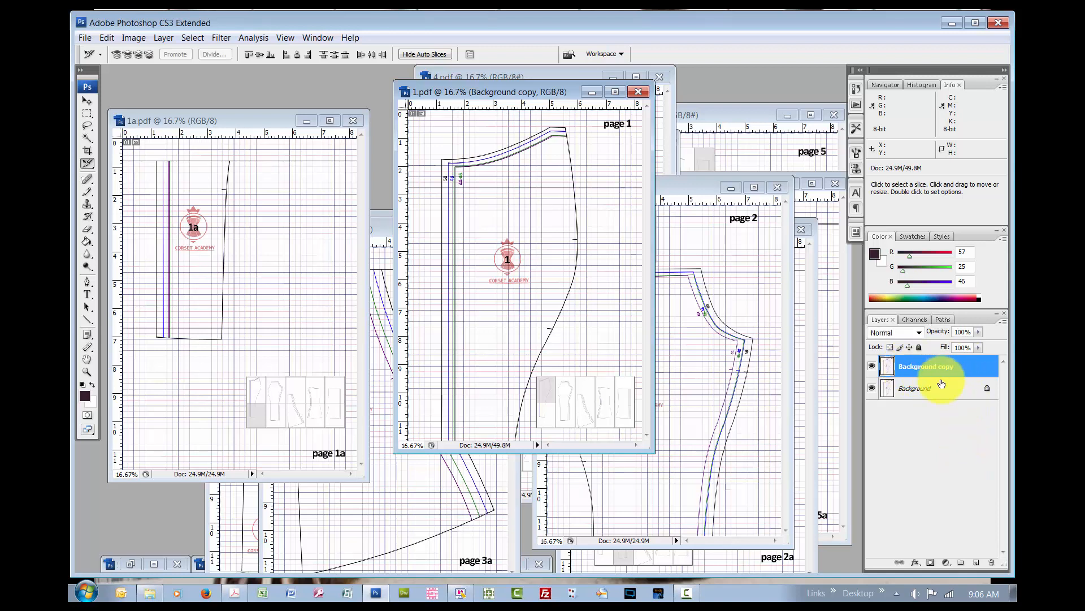
{"action": "left_click_drag", "start_coordinate": [943, 384], "coordinate": [992, 562]}
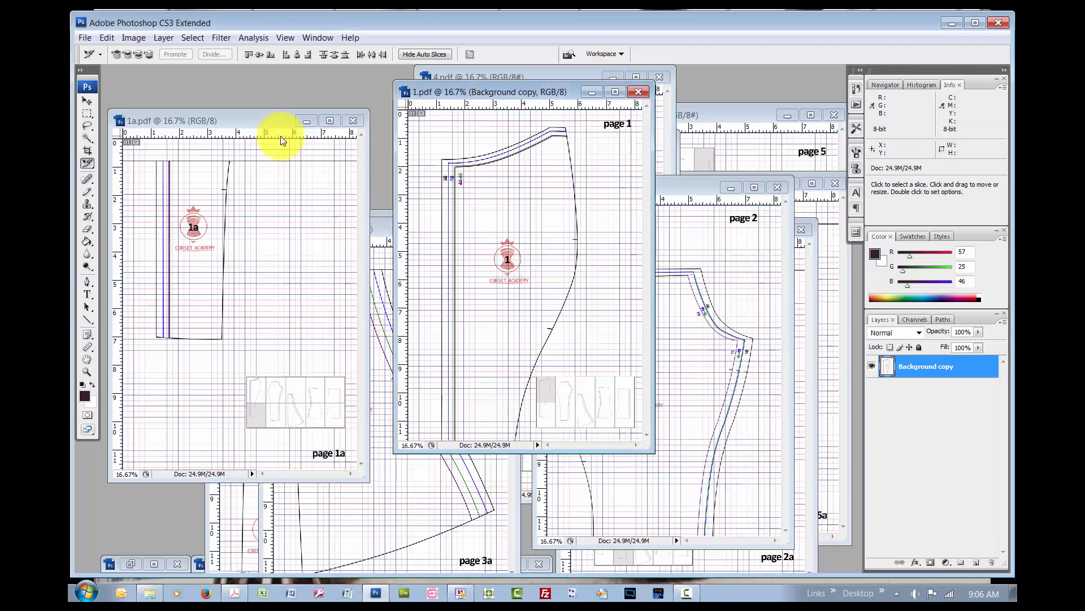
Replace 1a.pdf's locked Background layer with an editable duplicate and line up the 1.pdf window beside it.
{"action": "left_click", "coordinate": [211, 115]}
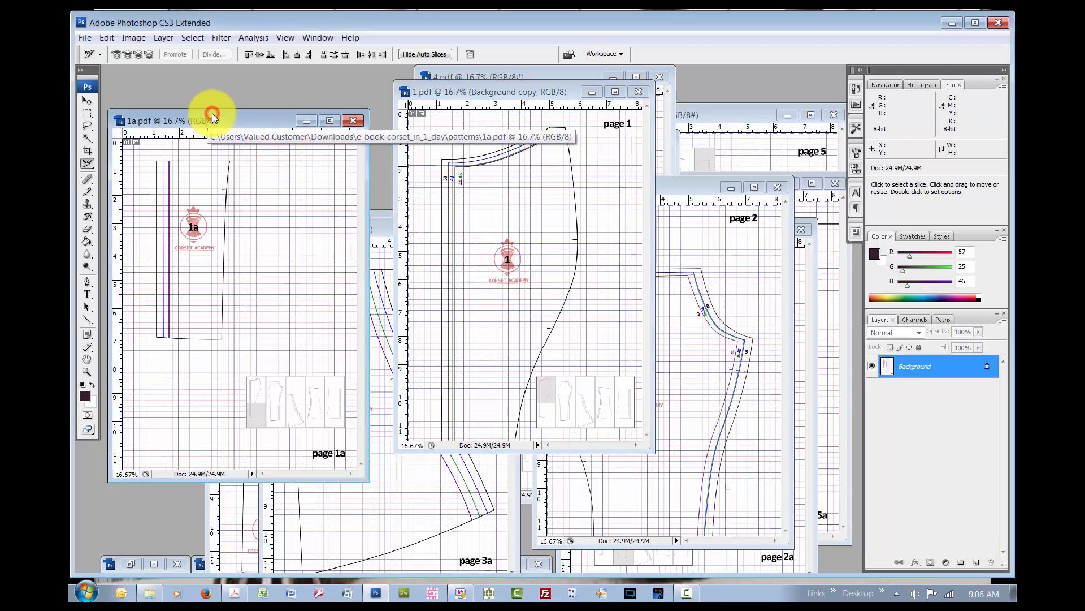
{"action": "left_click_drag", "start_coordinate": [962, 368], "coordinate": [978, 561]}
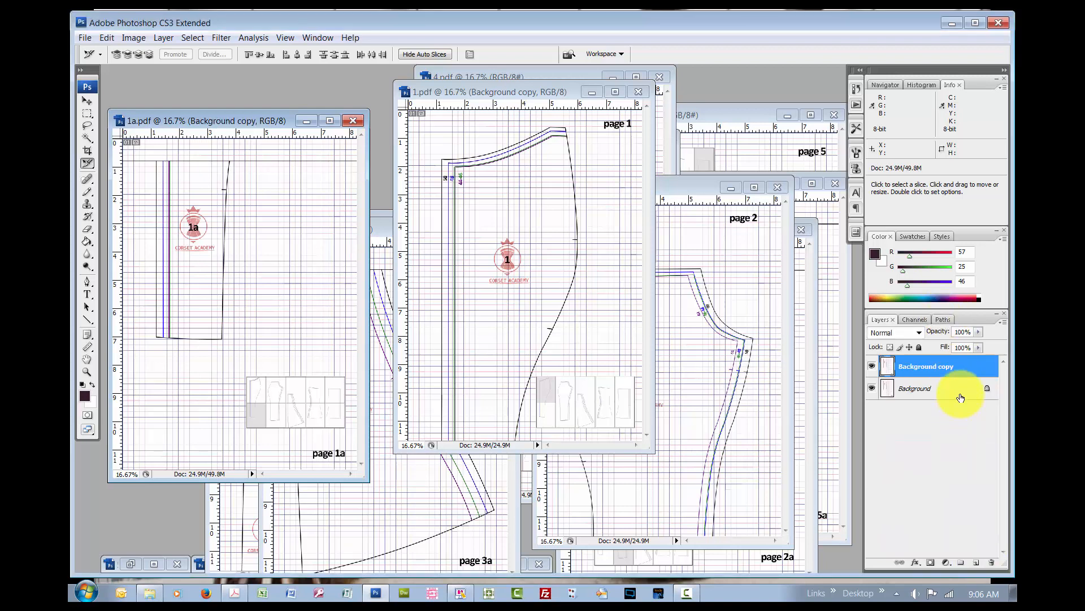
{"action": "left_click_drag", "start_coordinate": [960, 392], "coordinate": [993, 562]}
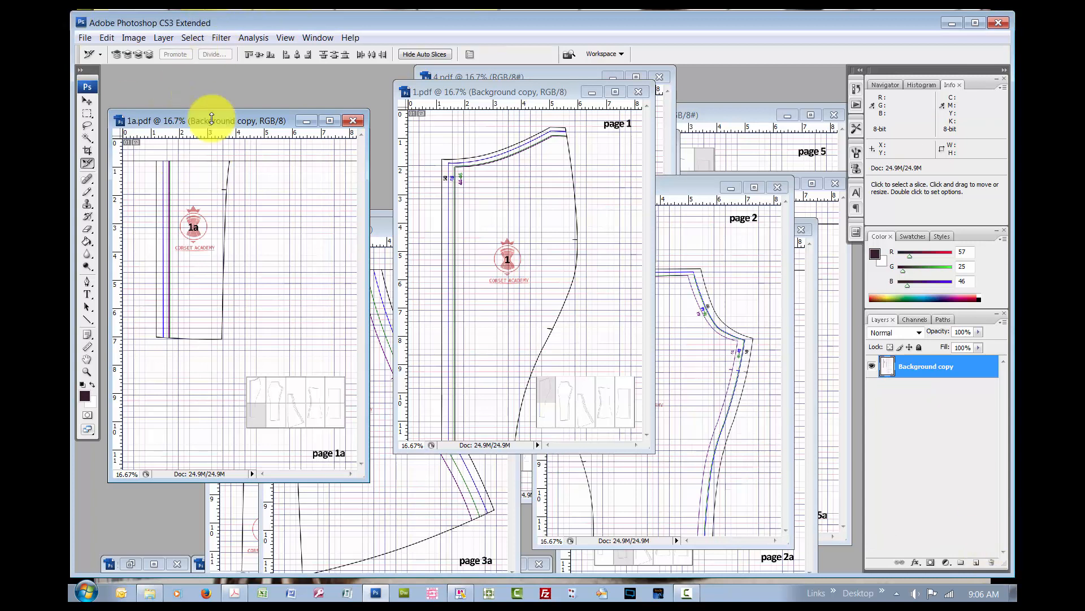
{"action": "left_click_drag", "start_coordinate": [447, 91], "coordinate": [425, 125]}
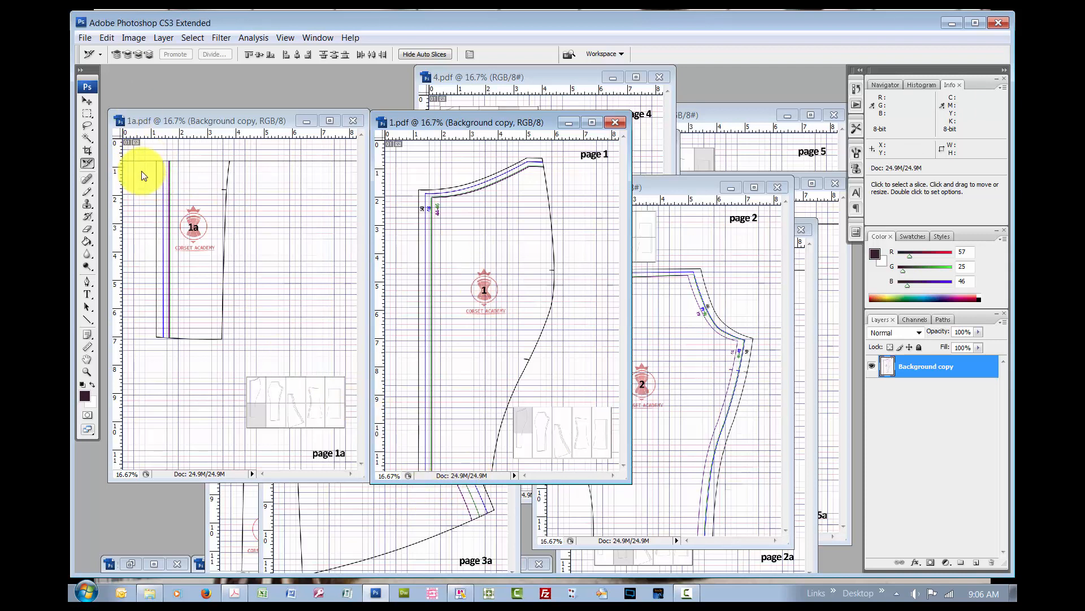
Crop 1a.pdf at full page width to the pattern piece, about 8.27 by 6.56 inches, removing the top margin and lower area.
{"action": "key", "text": "c"}
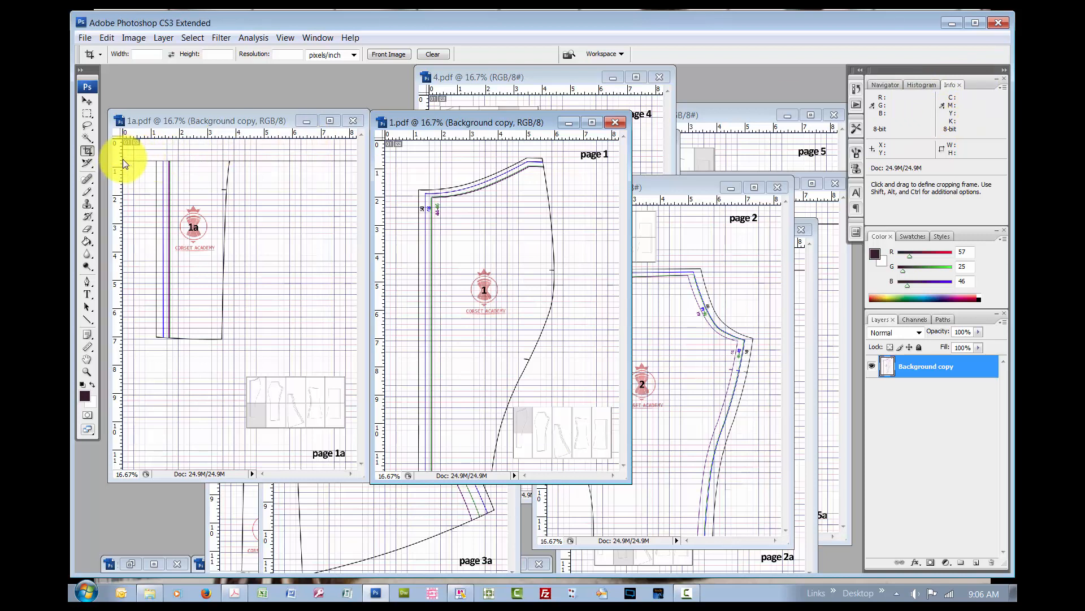
{"action": "left_click", "coordinate": [182, 118]}
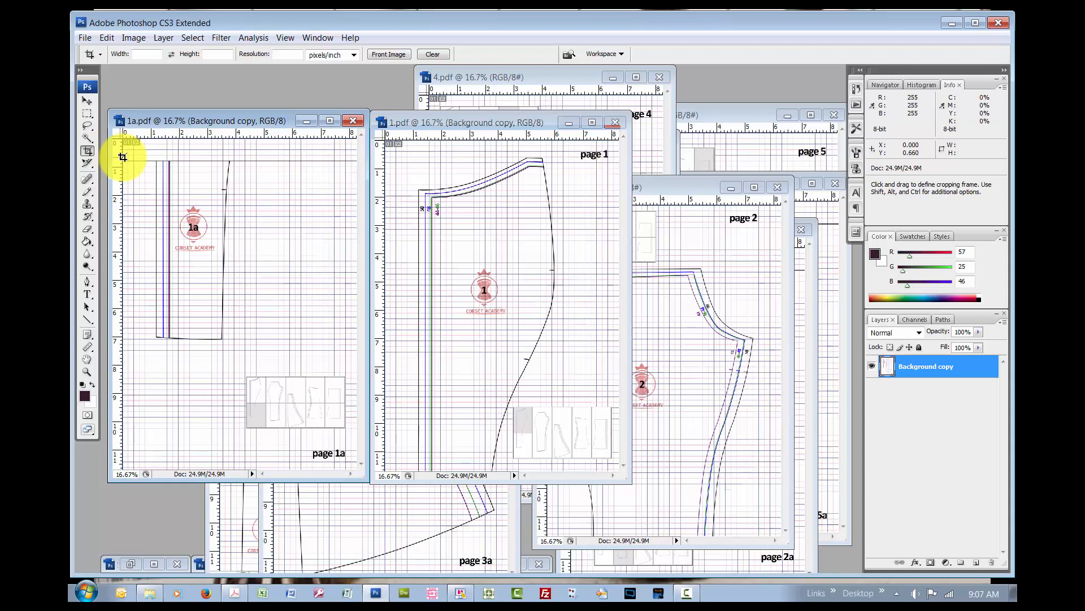
{"action": "mouse_move", "coordinate": [123, 157]}
{"action": "left_mouse_down"}
{"action": "mouse_move", "coordinate": [181, 182]}
{"action": "mouse_move", "coordinate": [357, 345]}
{"action": "left_mouse_up"}
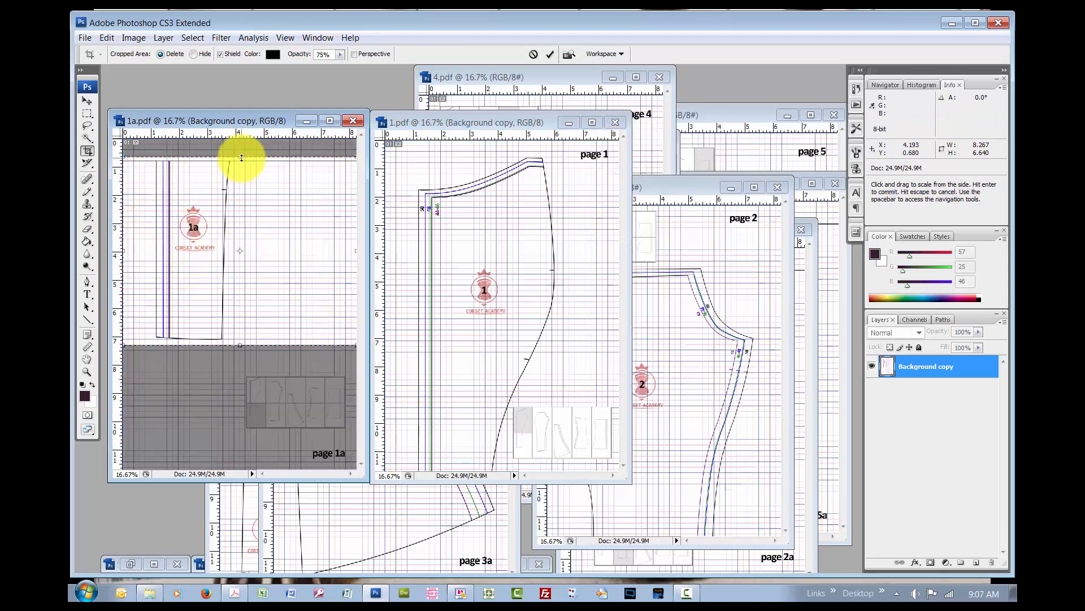
{"action": "left_click_drag", "start_coordinate": [242, 158], "coordinate": [241, 163]}
{"action": "left_click_drag", "start_coordinate": [242, 161], "coordinate": [242, 161]}
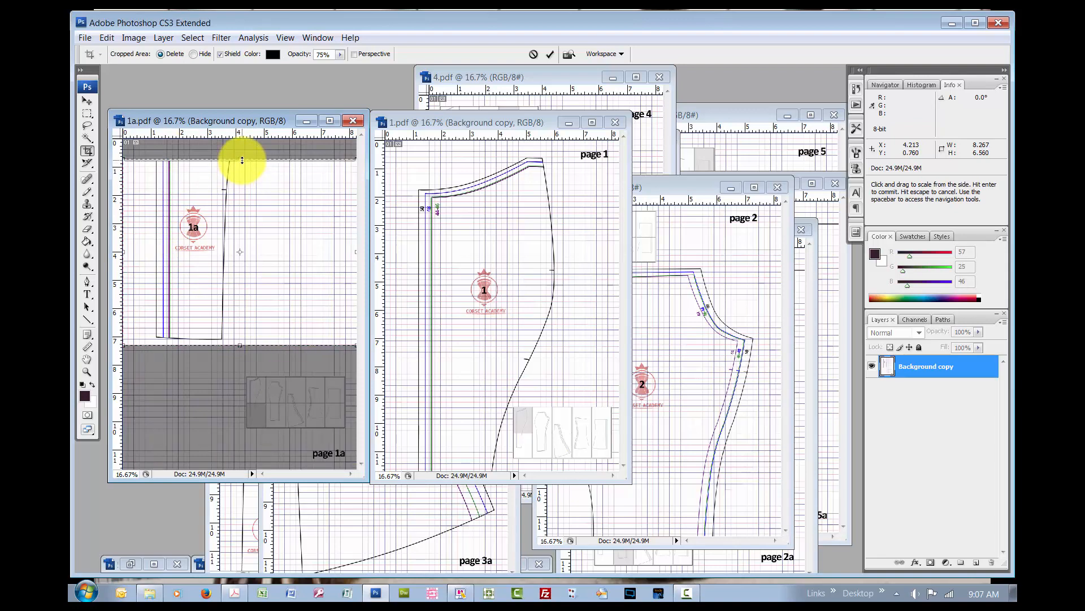
{"action": "left_click", "coordinate": [548, 55]}
{"action": "left_click", "coordinate": [547, 55]}
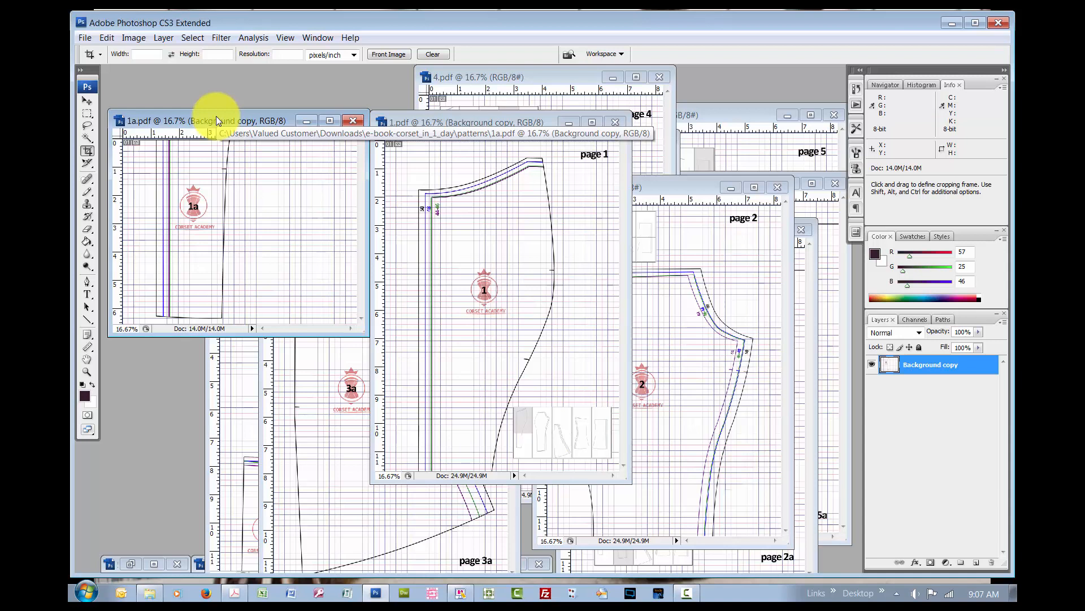
Check the cropped 1a.pdf's width and height in Image Size without changing them.
{"action": "key", "text": "alt+i"}
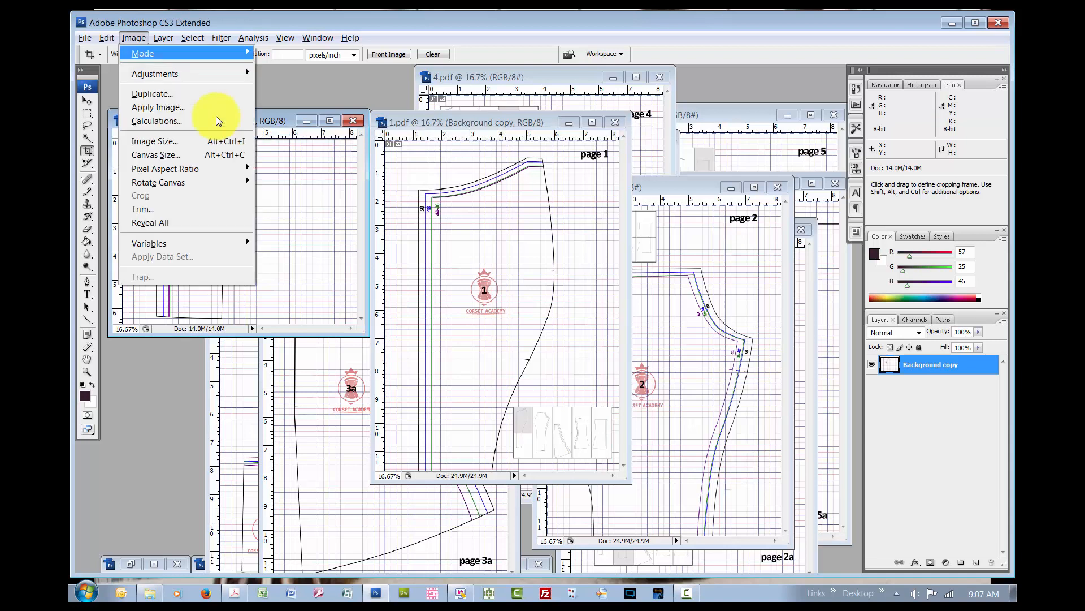
{"action": "key", "text": "i"}
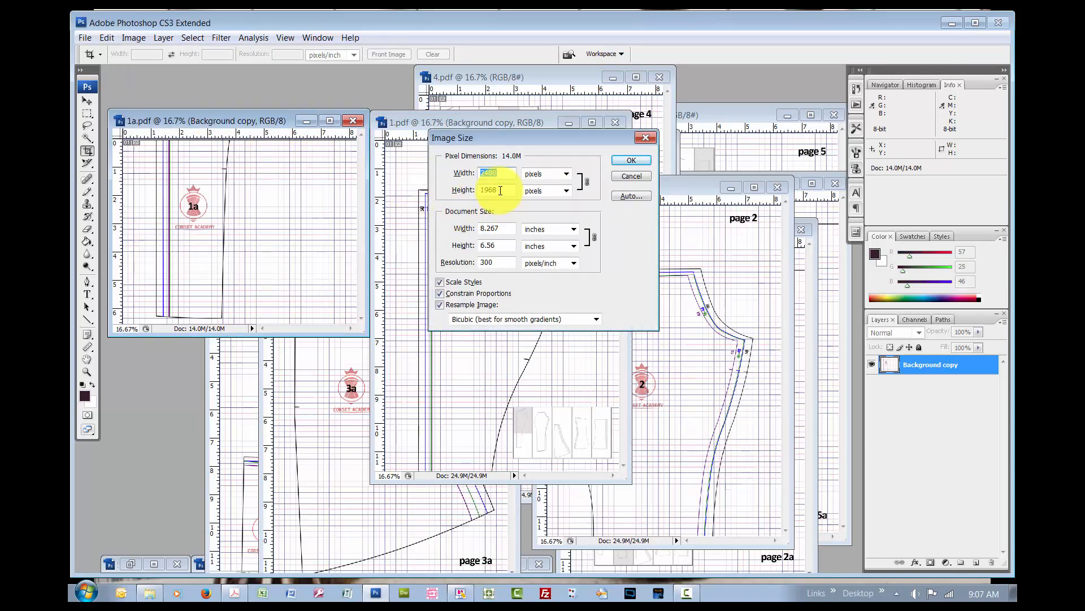
{"action": "left_click", "coordinate": [637, 175]}
Check 1.pdf's width and height in Image Size without changing them.
{"action": "left_click", "coordinate": [493, 124]}
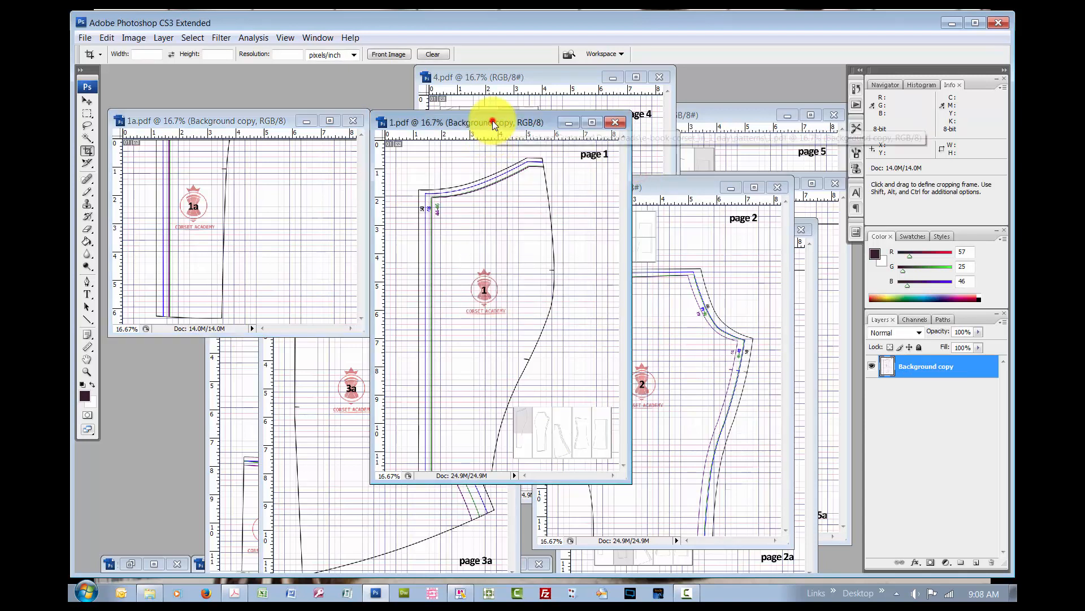
{"action": "key", "text": "alt+i"}
{"action": "key", "text": "i"}
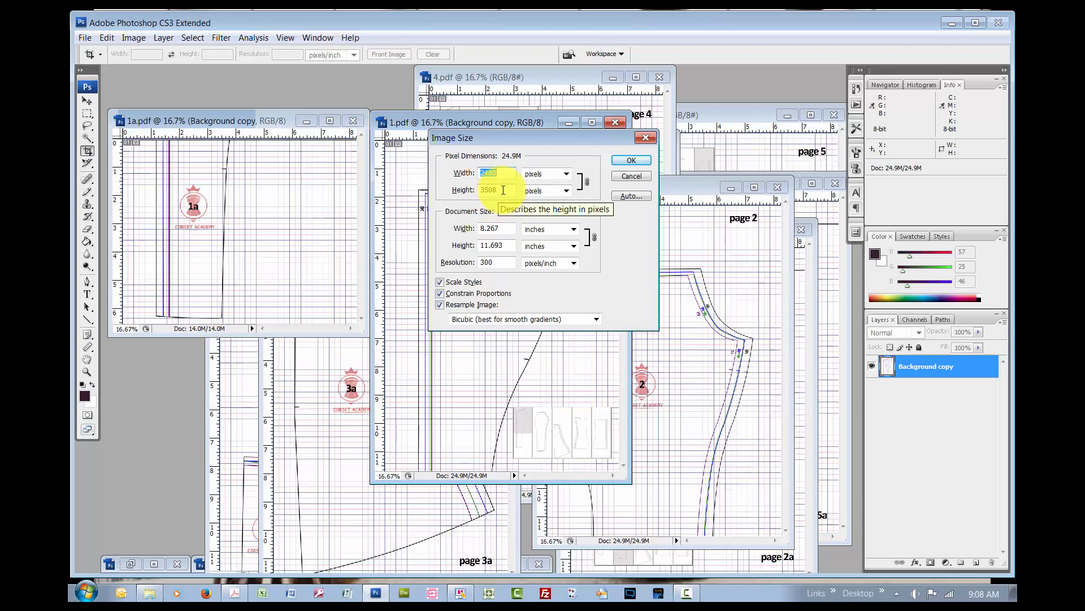
{"action": "left_click", "coordinate": [636, 177]}
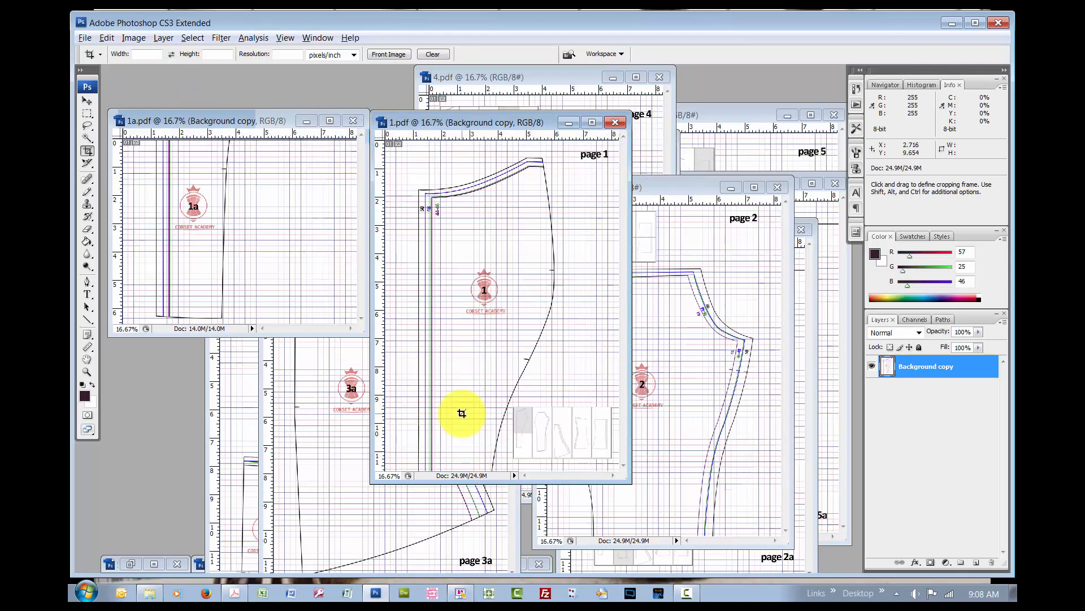
Extend the canvas of 1.pdf downward to a height of 5500 pixels, keeping the page anchored at the top centre.
{"action": "key", "text": "alt+i"}
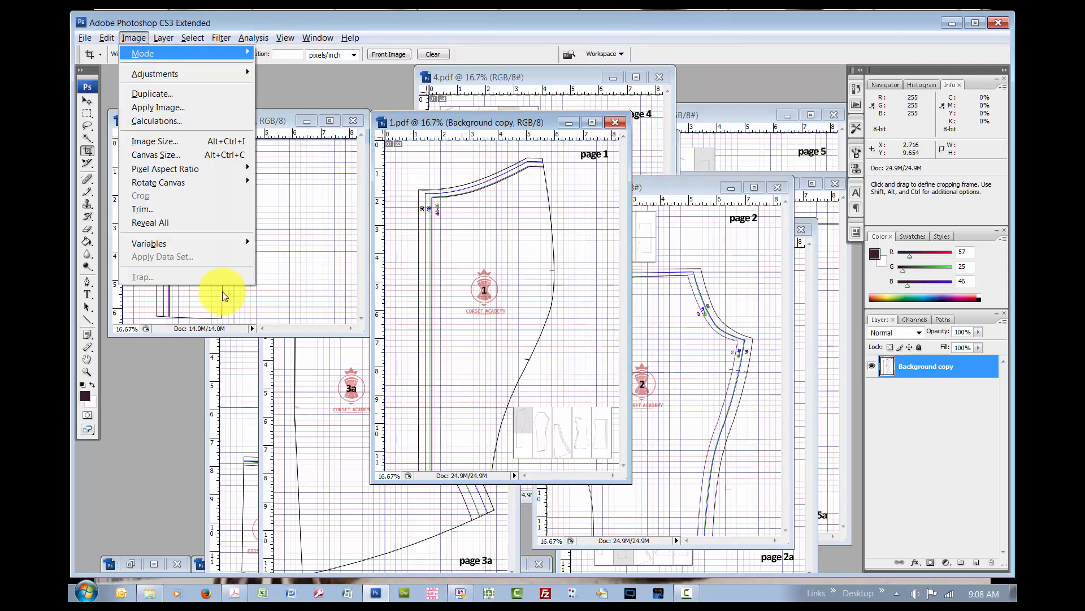
{"action": "left_click", "coordinate": [172, 156]}
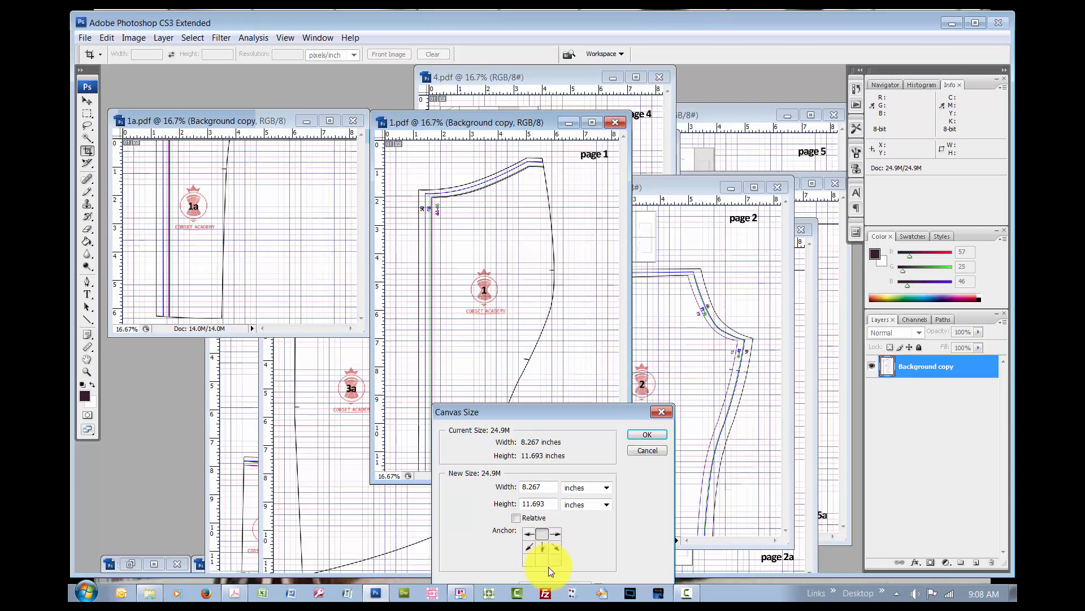
{"action": "left_click", "coordinate": [608, 487]}
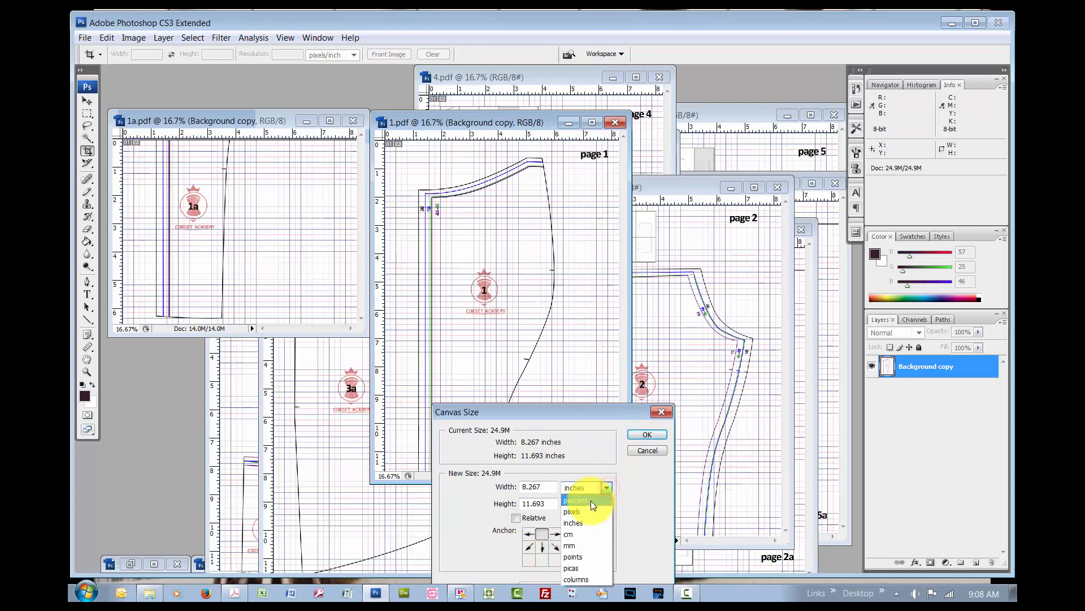
{"action": "left_click", "coordinate": [590, 505]}
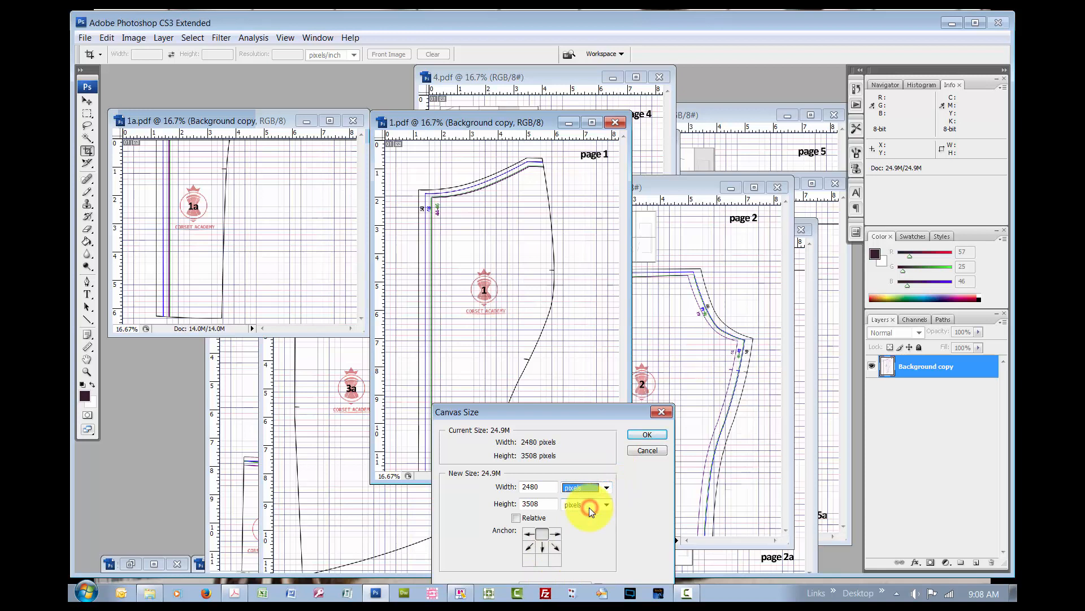
{"action": "left_click", "coordinate": [549, 503]}
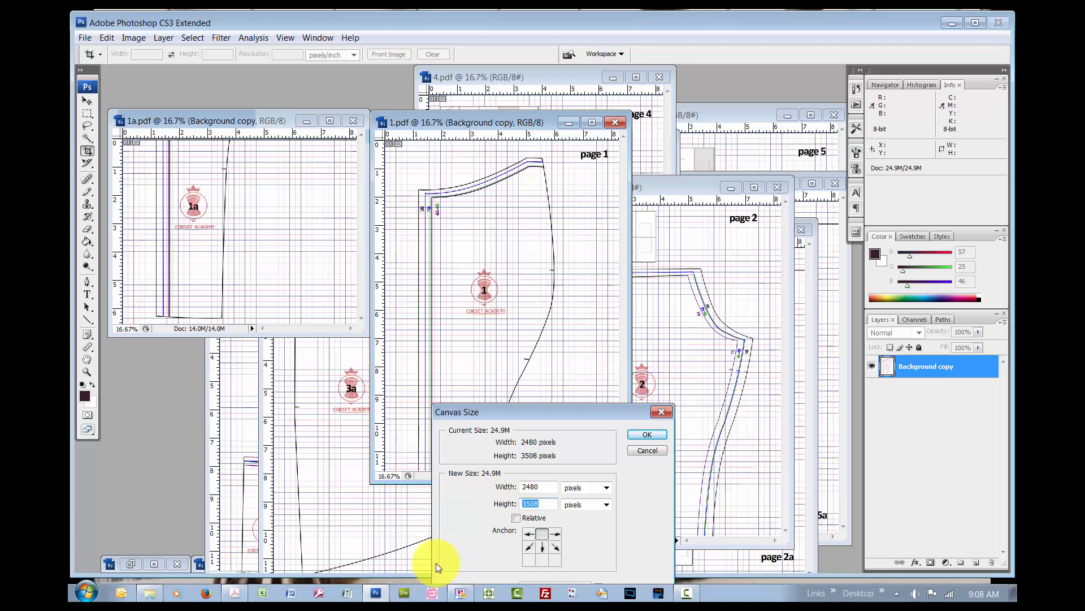
{"action": "type", "text": "5500"}
{"action": "left_click", "coordinate": [643, 431]}
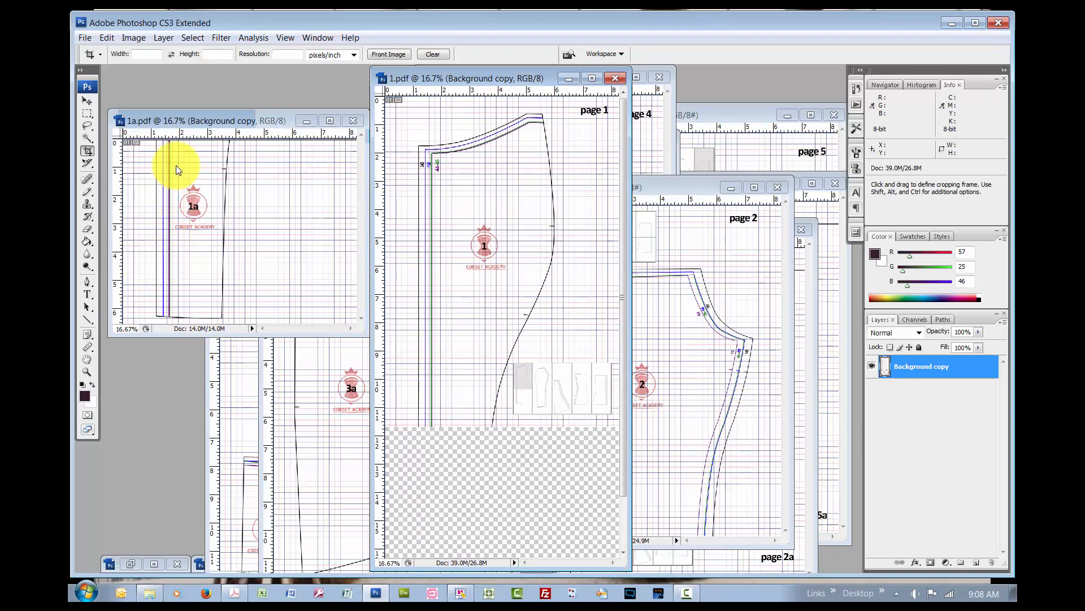
Copy the cropped 1a.pdf layer into 1.pdf and place it directly below the page 1 pattern, with the vertical lines roughly lined up.
{"action": "left_click", "coordinate": [212, 116]}
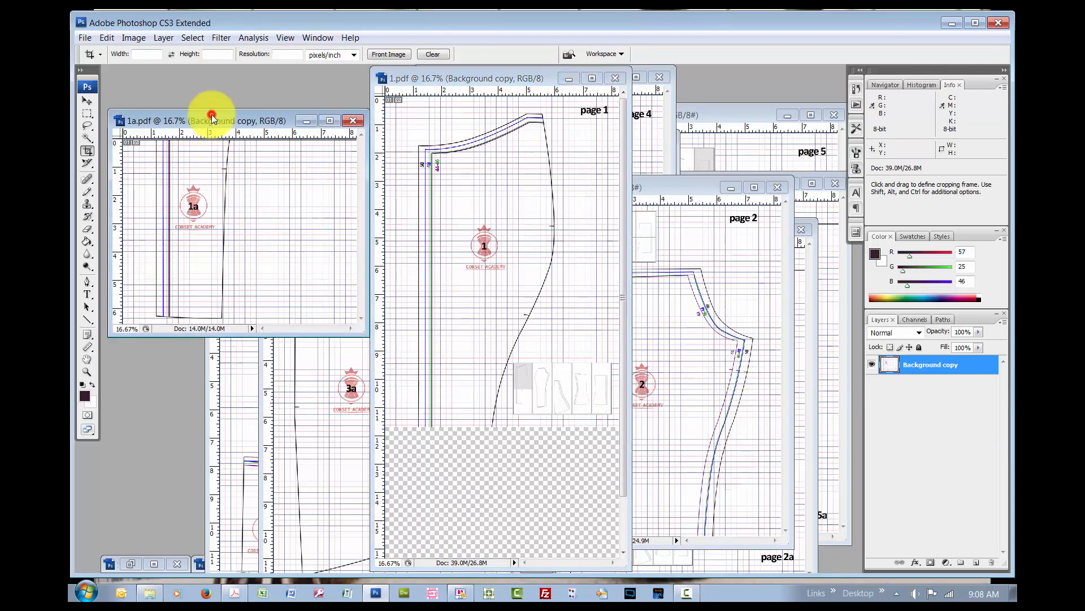
{"action": "key", "text": "v"}
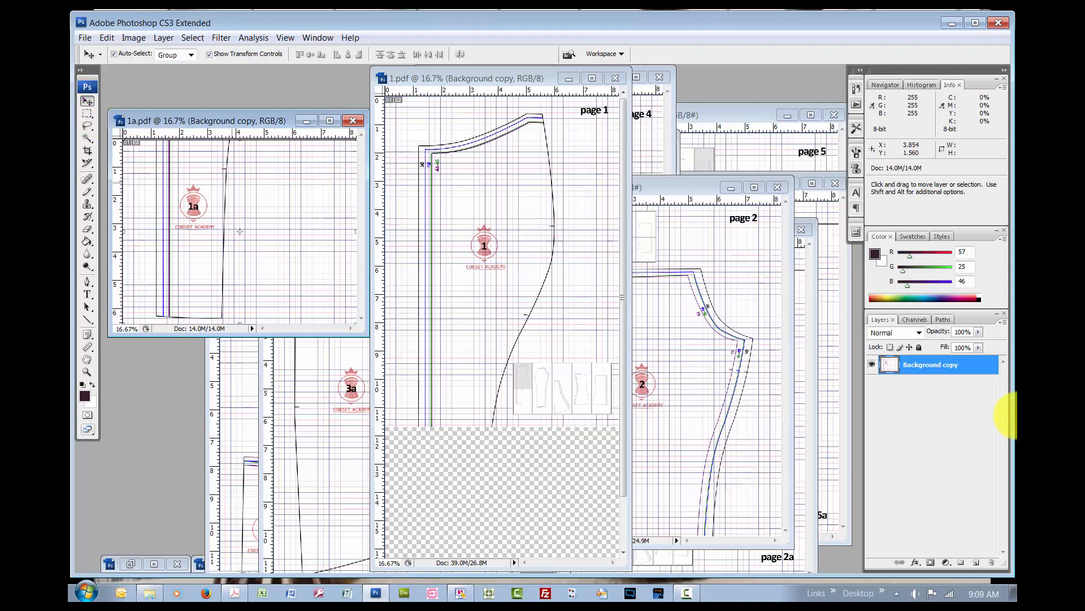
{"action": "left_click_drag", "start_coordinate": [966, 368], "coordinate": [528, 476]}
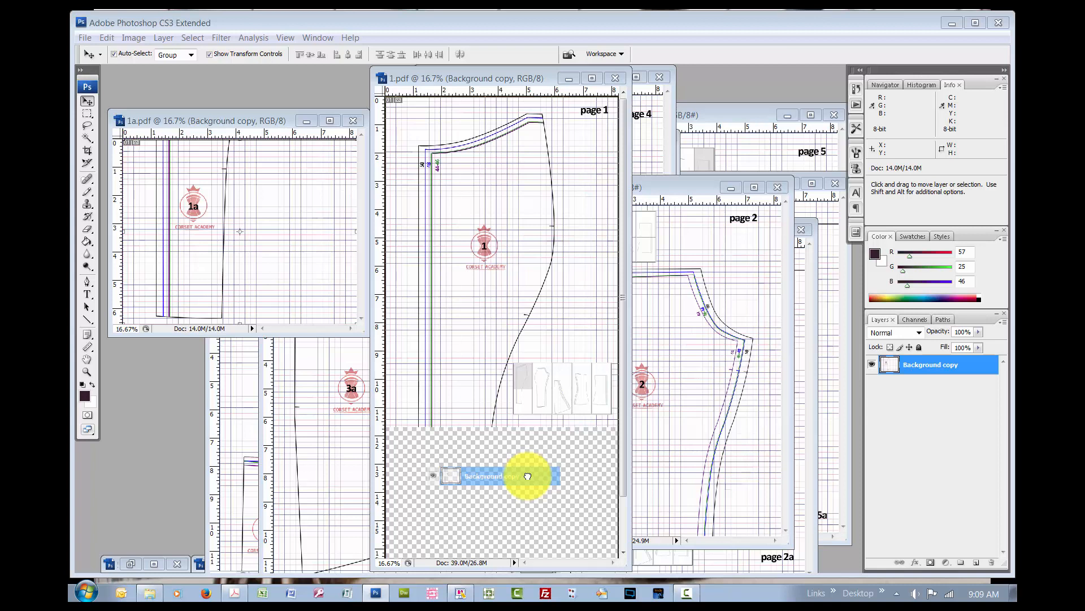
{"action": "mouse_move", "coordinate": [527, 476]}
{"action": "left_mouse_down"}
{"action": "mouse_move", "coordinate": [612, 484]}
{"action": "mouse_move", "coordinate": [761, 475]}
{"action": "mouse_move", "coordinate": [581, 477]}
{"action": "mouse_move", "coordinate": [564, 490]}
{"action": "mouse_move", "coordinate": [522, 473]}
{"action": "left_mouse_up"}
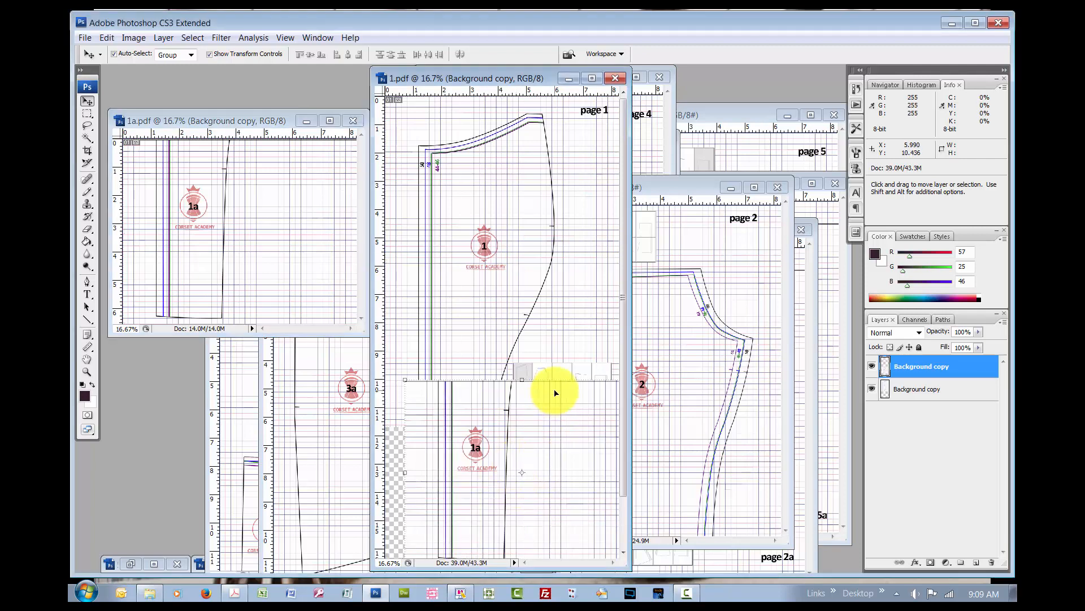
{"action": "left_click_drag", "start_coordinate": [557, 389], "coordinate": [536, 435]}
Shift the page 1a layer slightly below page 1's lower edge and stack the page 1 layer above it.
{"action": "key", "text": "z"}
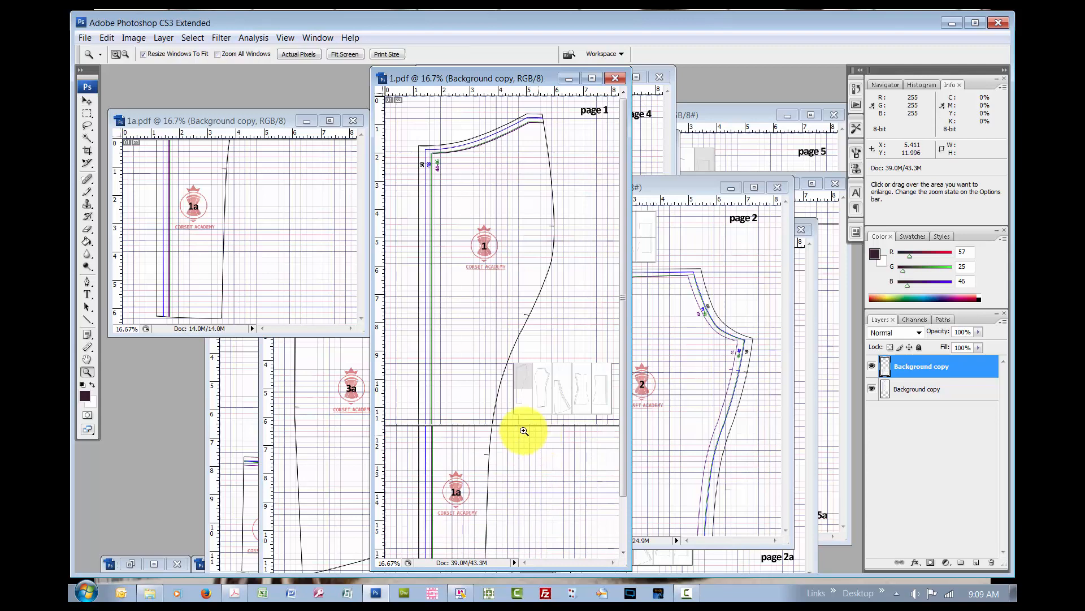
{"action": "left_click", "coordinate": [483, 424]}
{"action": "left_click", "coordinate": [492, 424]}
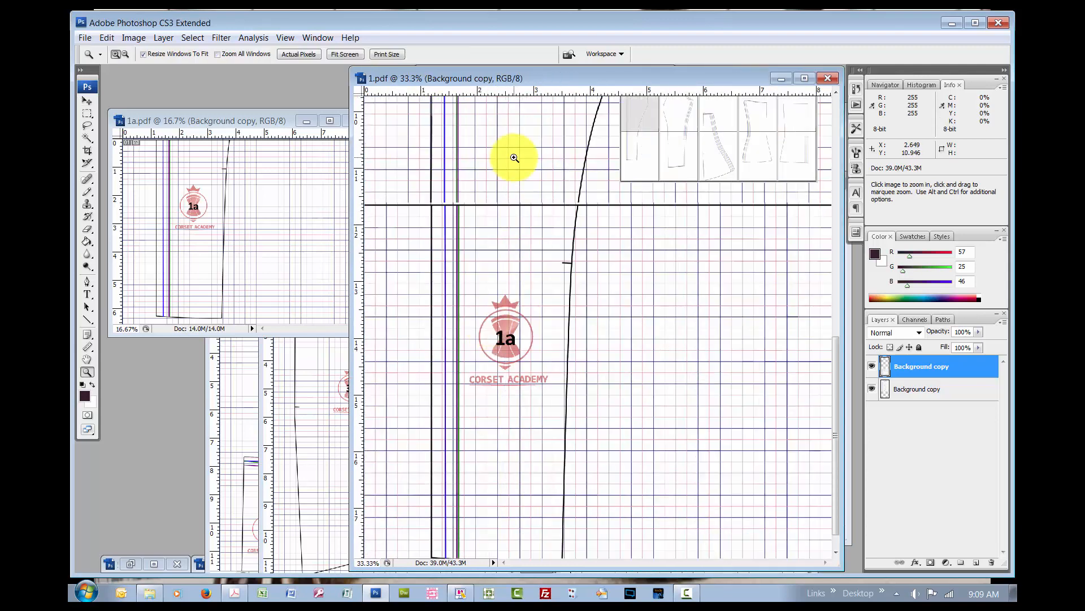
{"action": "left_click", "coordinate": [514, 157]}
{"action": "key", "text": "v"}
{"action": "left_click_drag", "start_coordinate": [537, 467], "coordinate": [540, 487]}
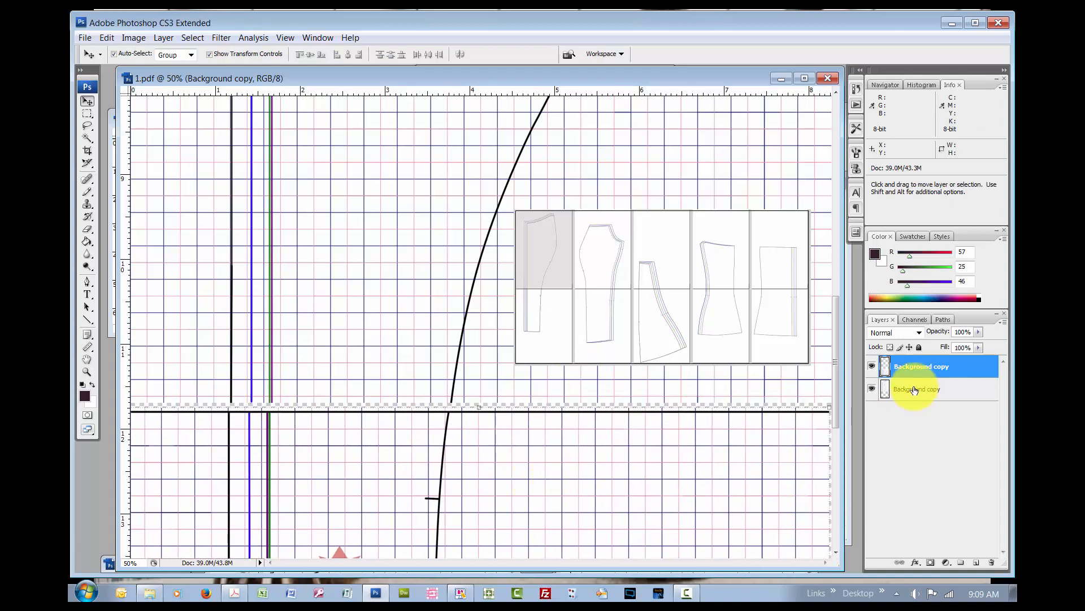
{"action": "left_click_drag", "start_coordinate": [915, 390], "coordinate": [917, 359]}
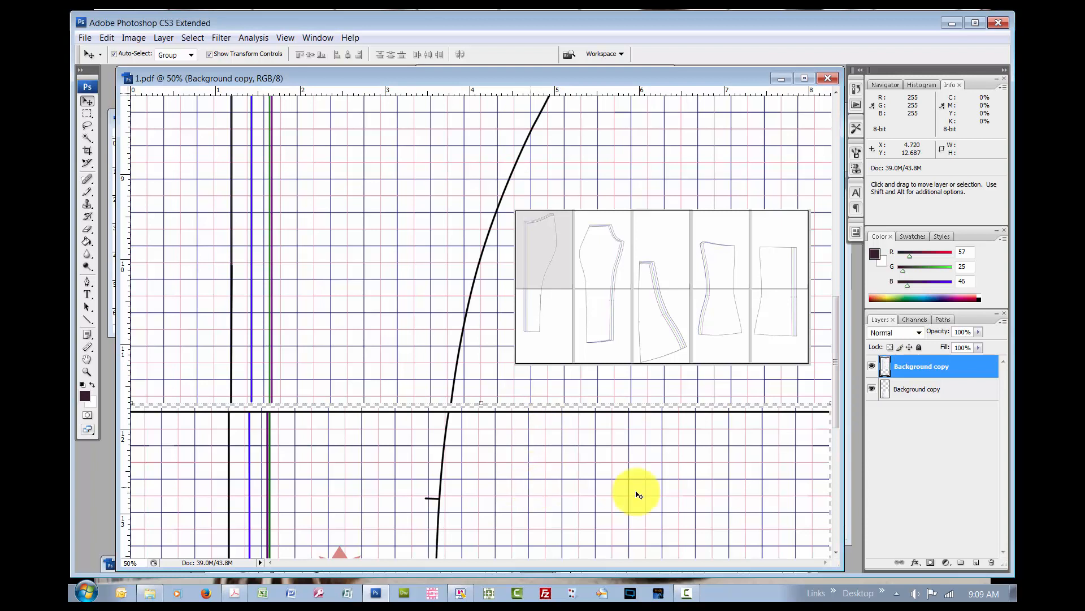
Move the page 1a layer up under page 1 until the pattern outlines and grid lines of both pages meet.
{"action": "left_click", "coordinate": [952, 388]}
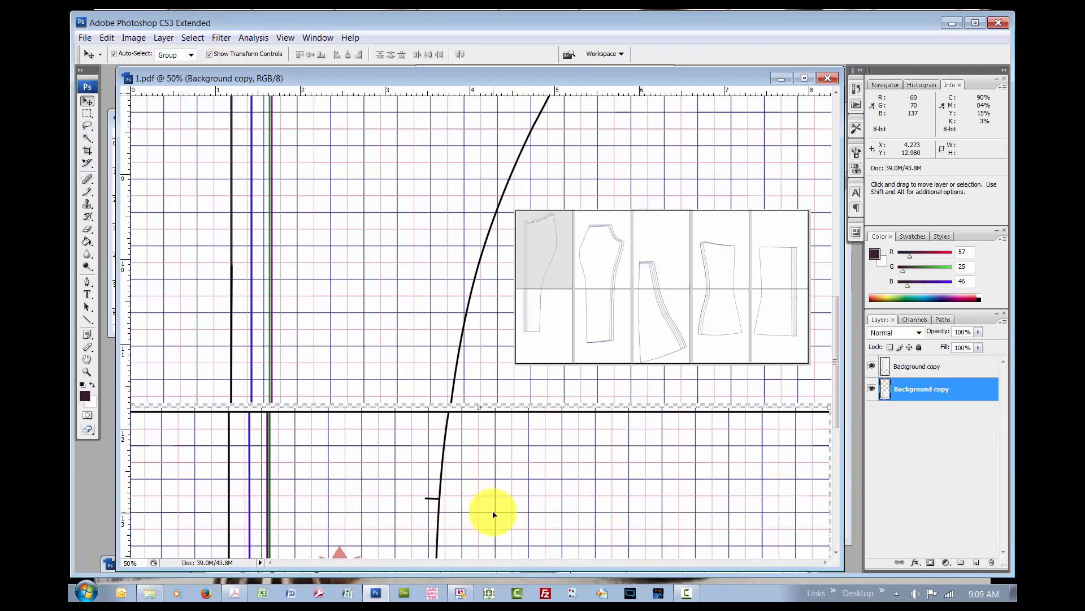
{"action": "left_click_drag", "start_coordinate": [493, 513], "coordinate": [495, 503]}
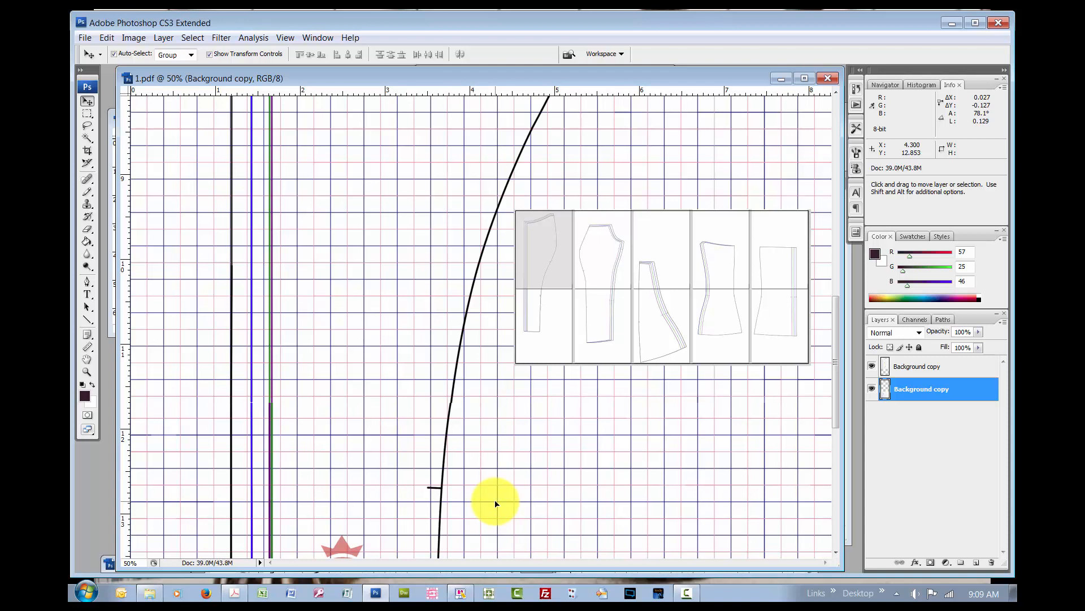
{"action": "left_click_drag", "start_coordinate": [497, 503], "coordinate": [496, 503]}
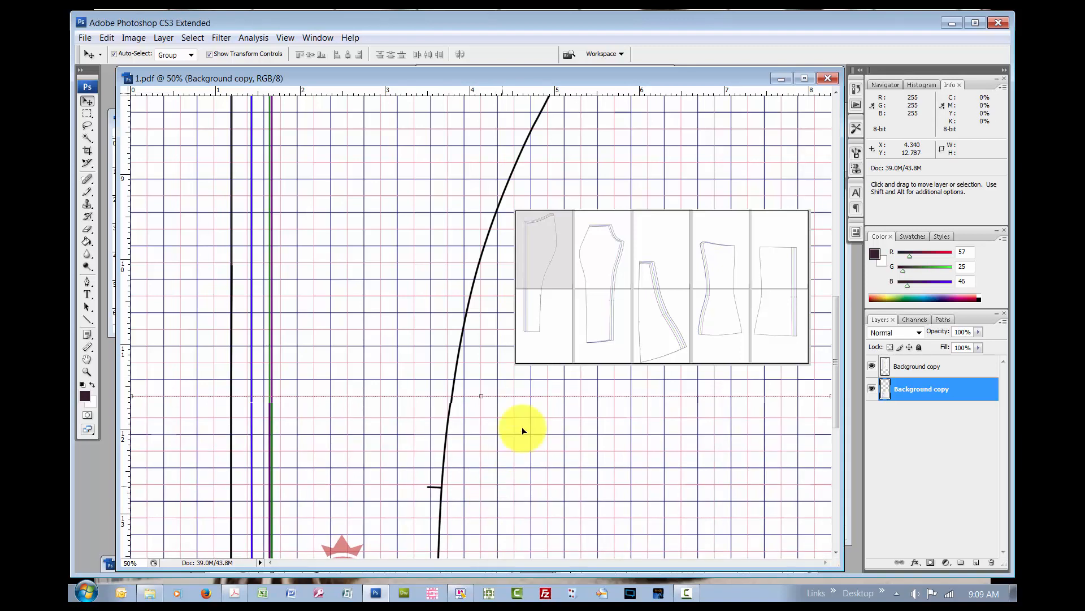
Erase a rectangle of about 3.89 by 3.66 inches around the layout thumbnail from both the page 1a and page 1 layers.
{"action": "scroll", "coordinate": [534, 414], "scroll_direction": "down", "scroll_amount": 2}
{"action": "key", "text": "z"}
{"action": "left_click", "coordinate": [533, 407], "text": "alt"}
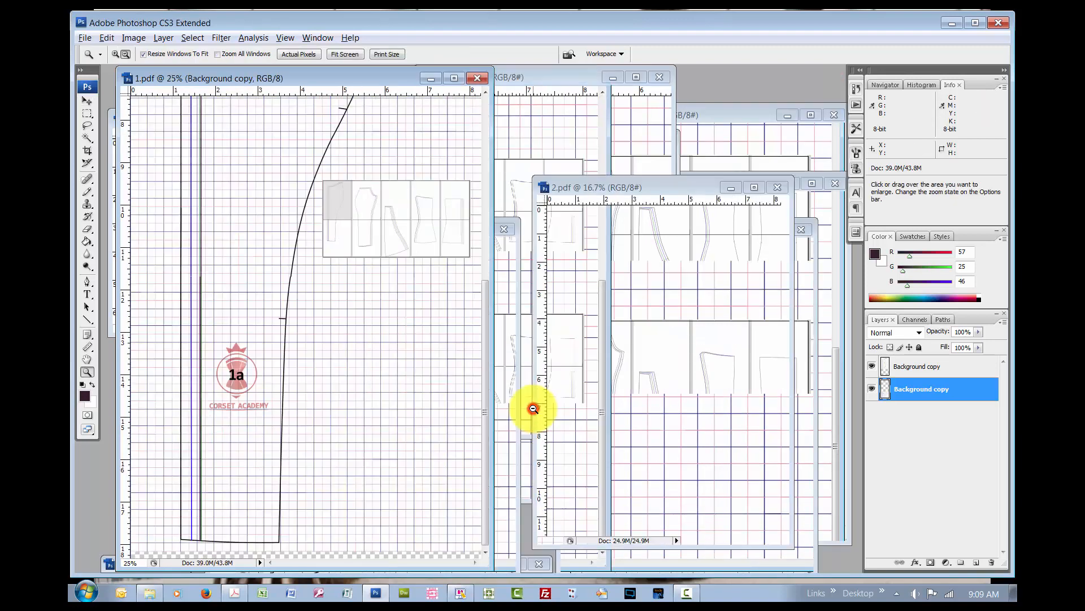
{"action": "left_click", "coordinate": [270, 296], "text": "alt"}
{"action": "left_click", "coordinate": [244, 234], "text": "alt"}
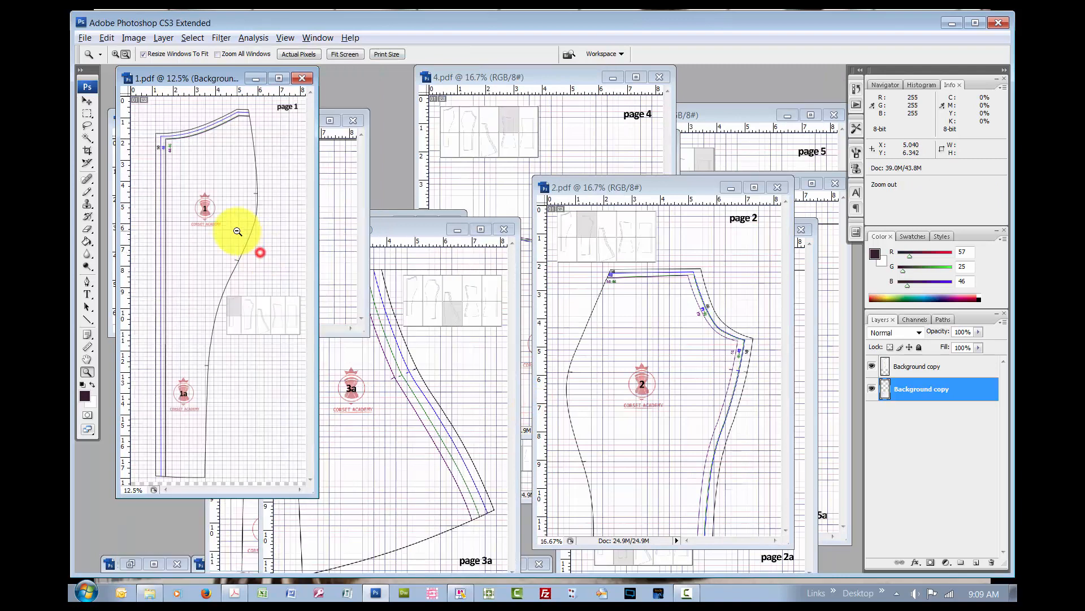
{"action": "key", "text": "m"}
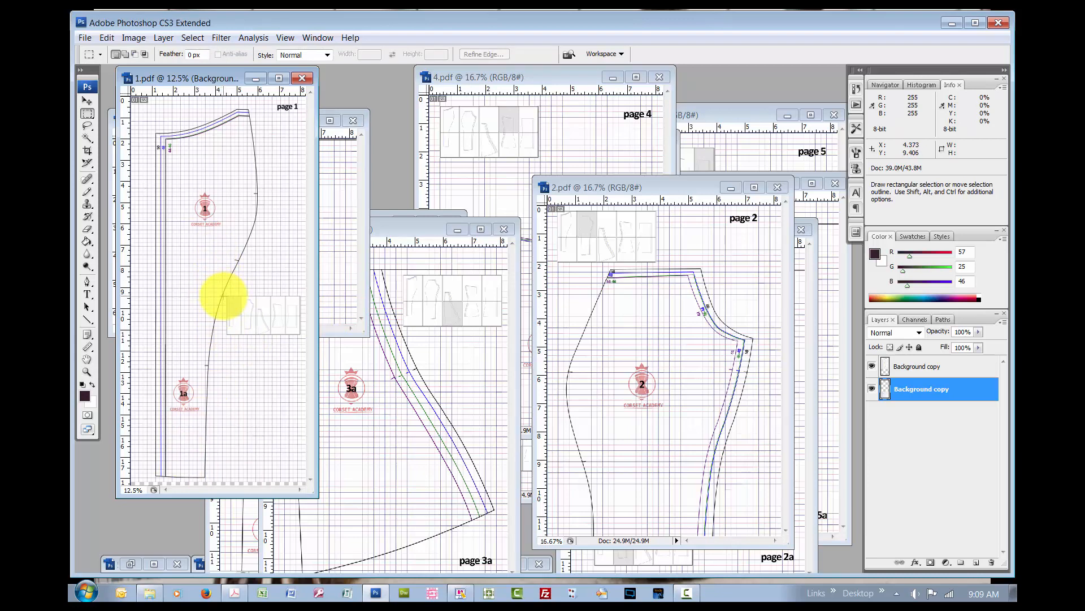
{"action": "left_click_drag", "start_coordinate": [223, 295], "coordinate": [323, 374]}
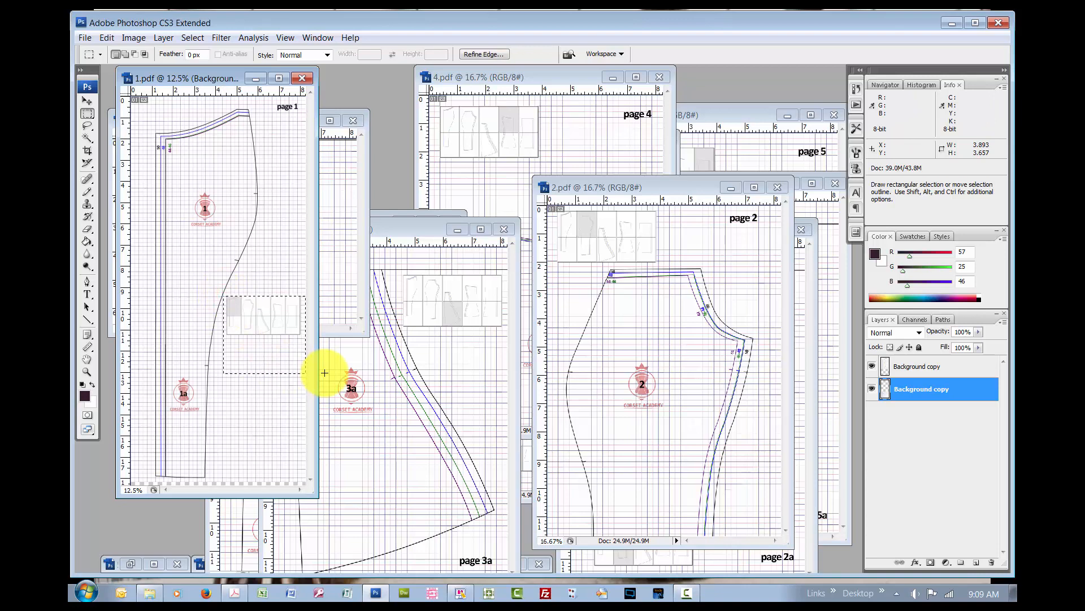
{"action": "key", "text": "Delete"}
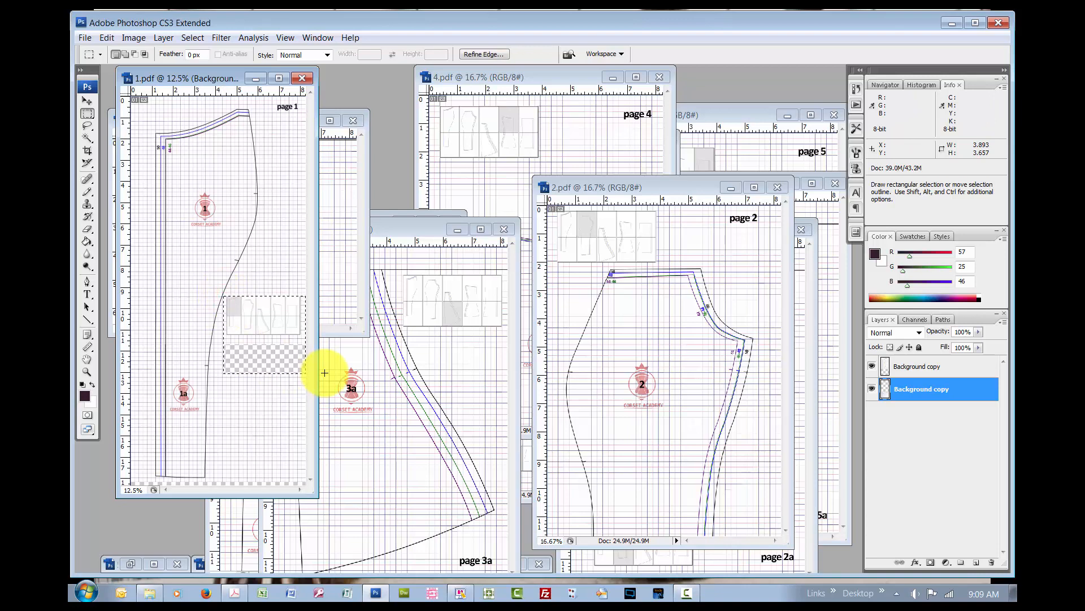
{"action": "left_click", "coordinate": [934, 364]}
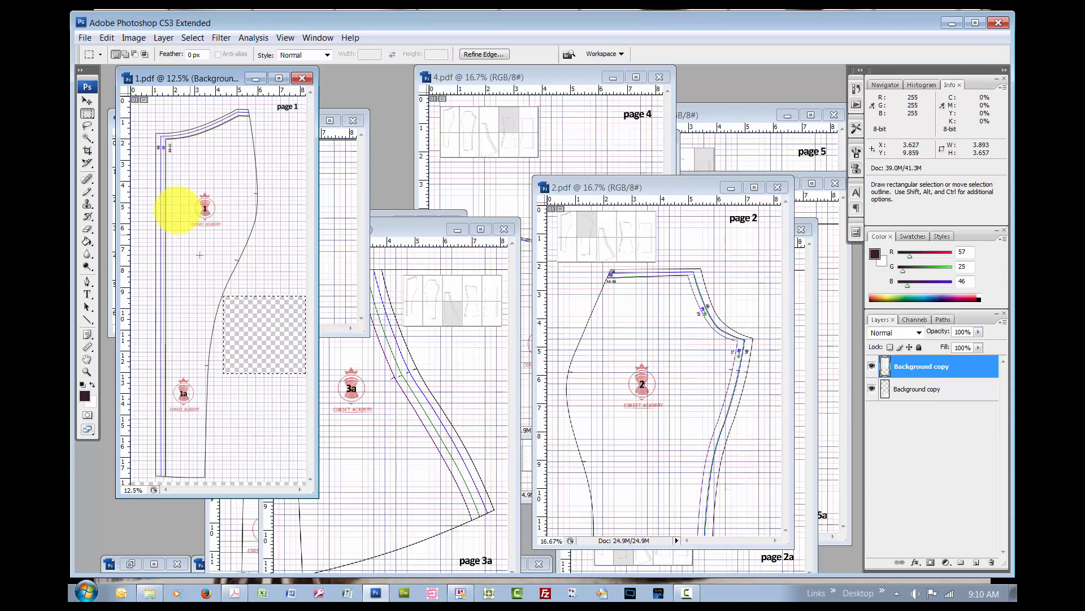
Erase the Corset Academy logo 1 from the page 1 layer and logo 1a from the page 1a layer, and clear the selection.
{"action": "left_click_drag", "start_coordinate": [174, 188], "coordinate": [233, 234]}
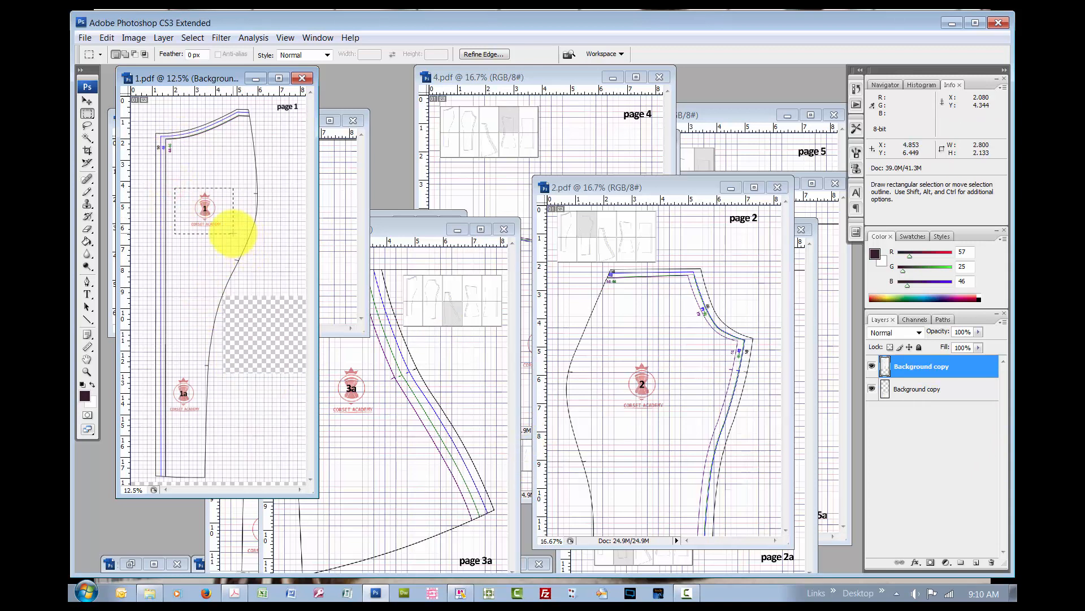
{"action": "key", "text": "Delete"}
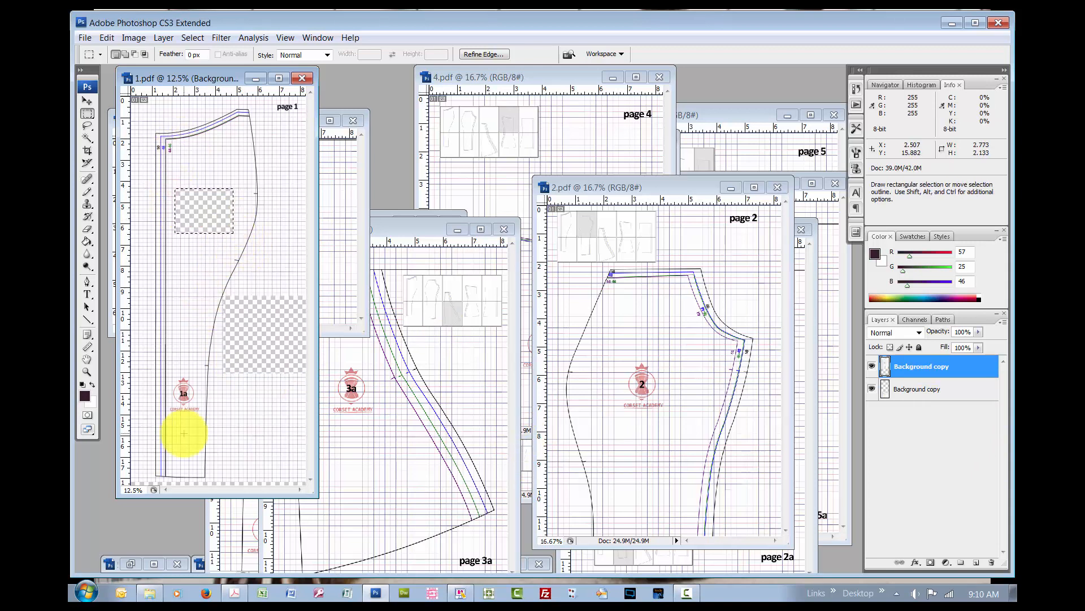
{"action": "left_click", "coordinate": [922, 389]}
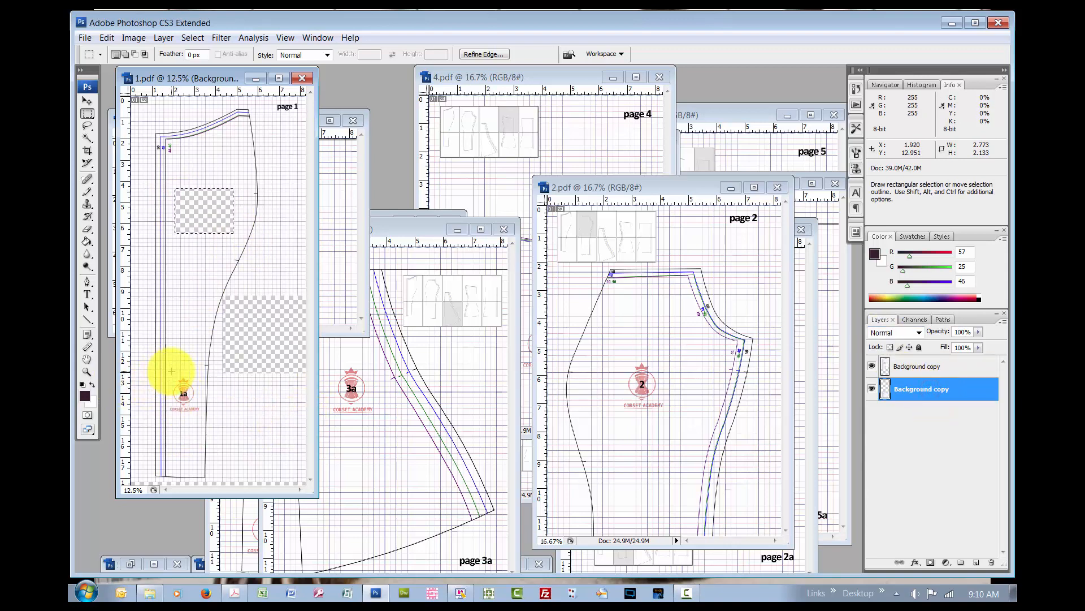
{"action": "left_click_drag", "start_coordinate": [168, 370], "coordinate": [201, 418]}
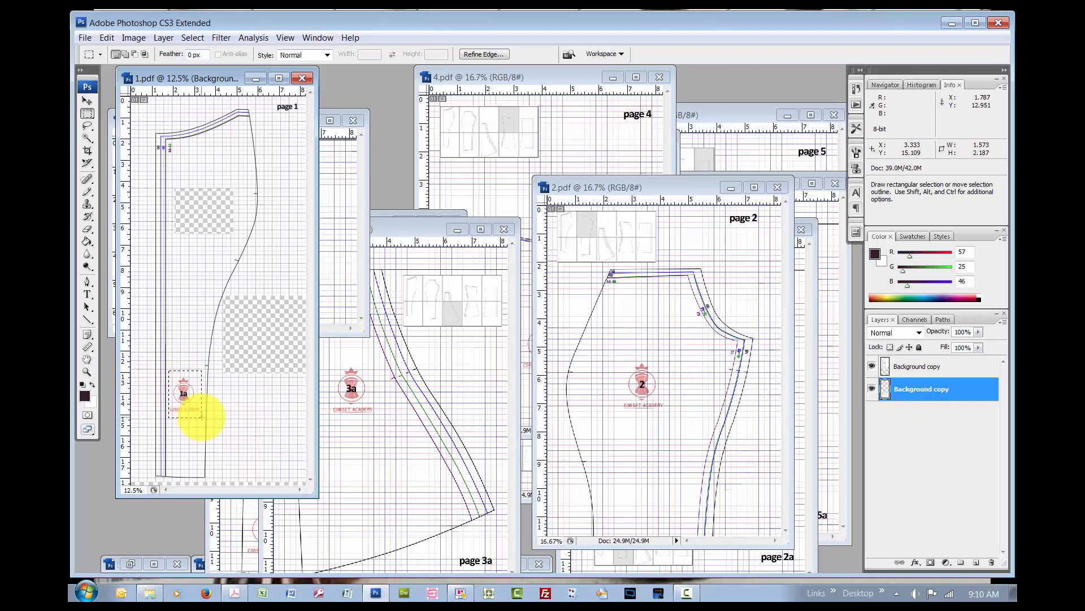
{"action": "key", "text": "Delete"}
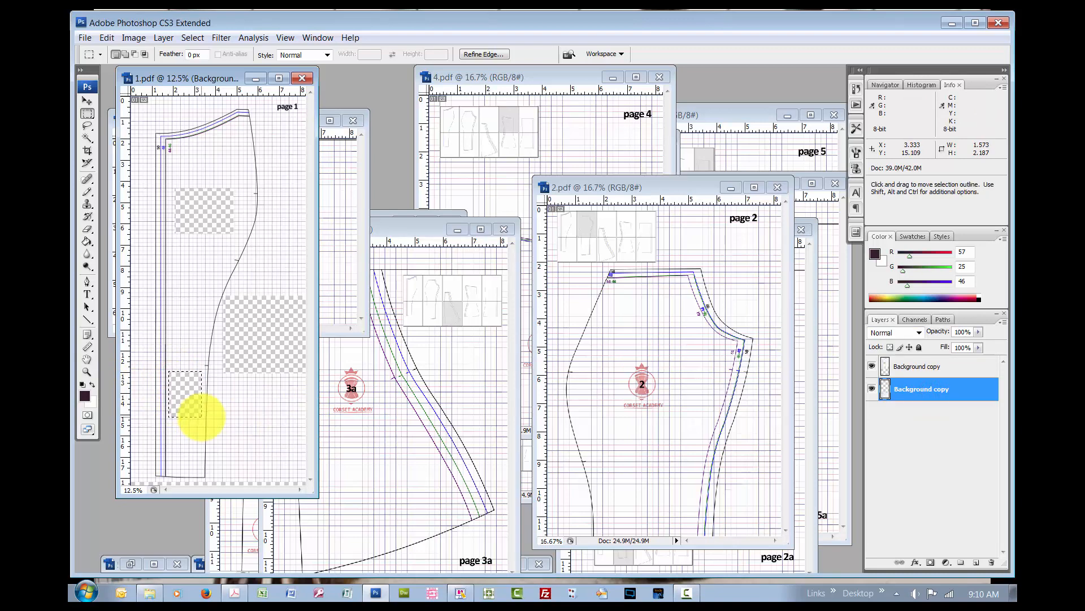
{"action": "key", "text": "ctrl+d"}
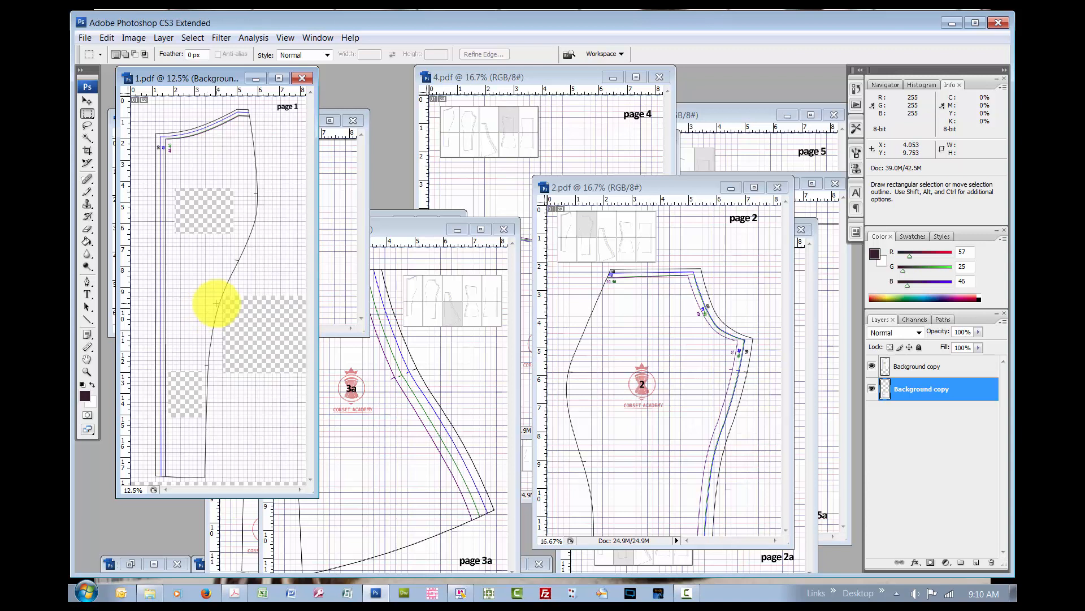
Activate the Line tool and set its weight to 5 px.
{"action": "key", "text": "i"}
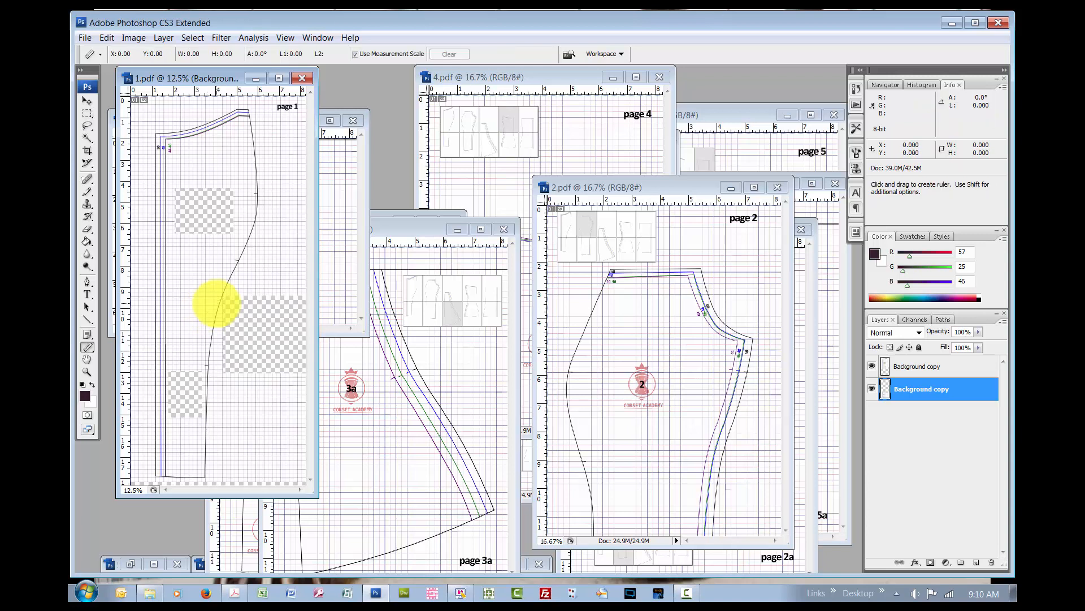
{"action": "key", "text": "u"}
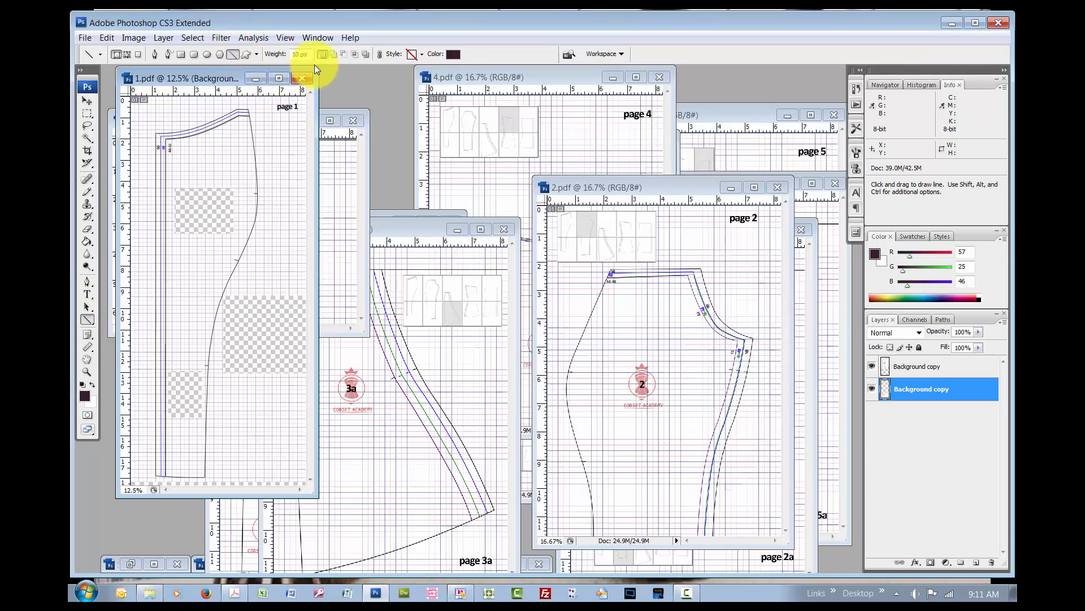
{"action": "left_click", "coordinate": [298, 54]}
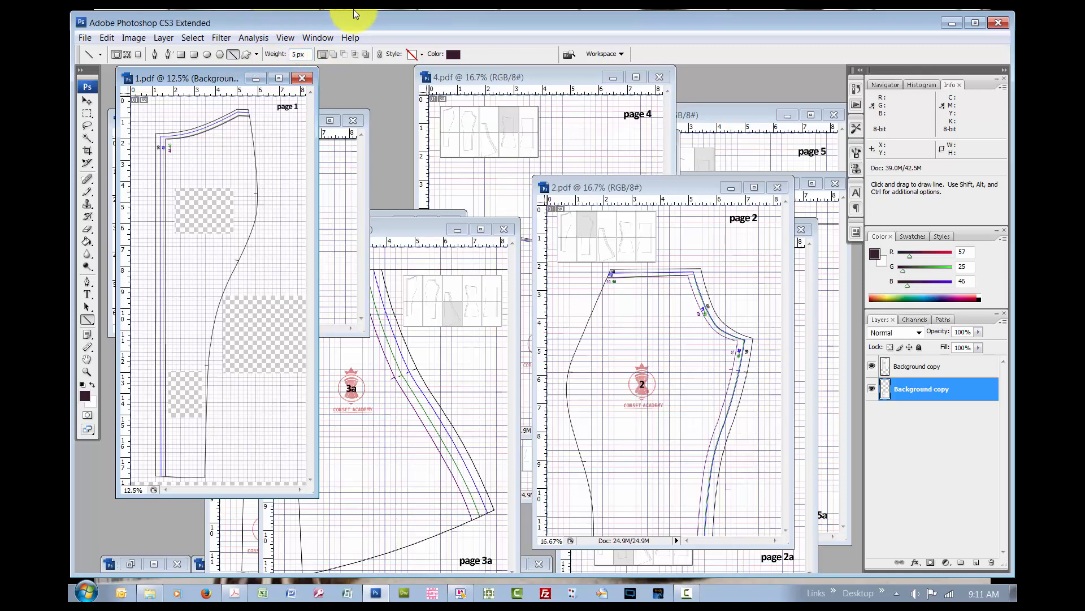
Set the line colour to dark red 330000 and draw a horizontal line about 2 inches long below the upper cutout.
{"action": "left_click", "coordinate": [454, 56]}
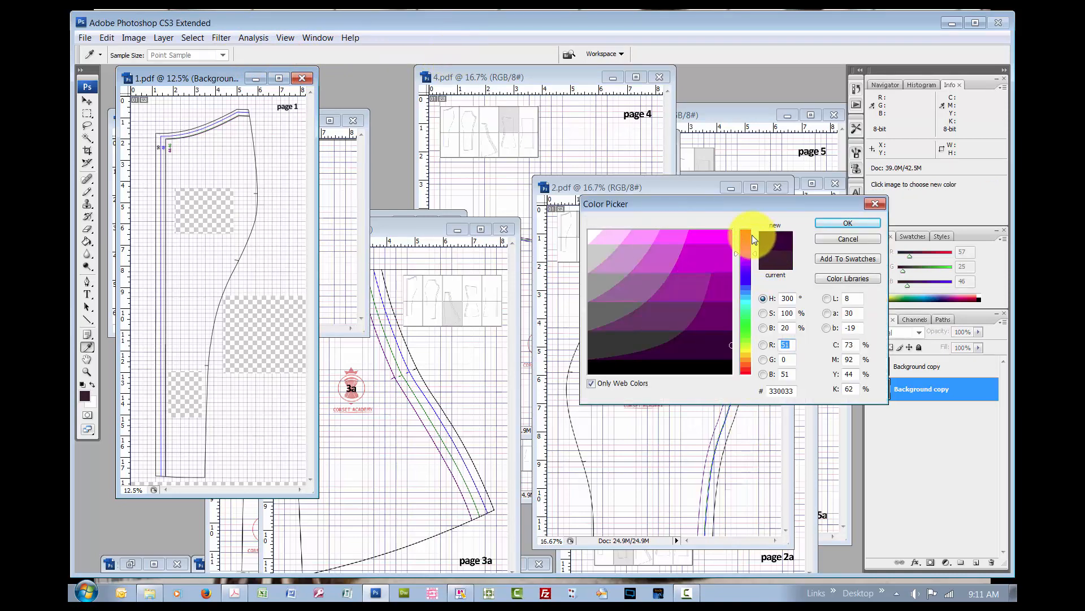
{"action": "left_click", "coordinate": [747, 236]}
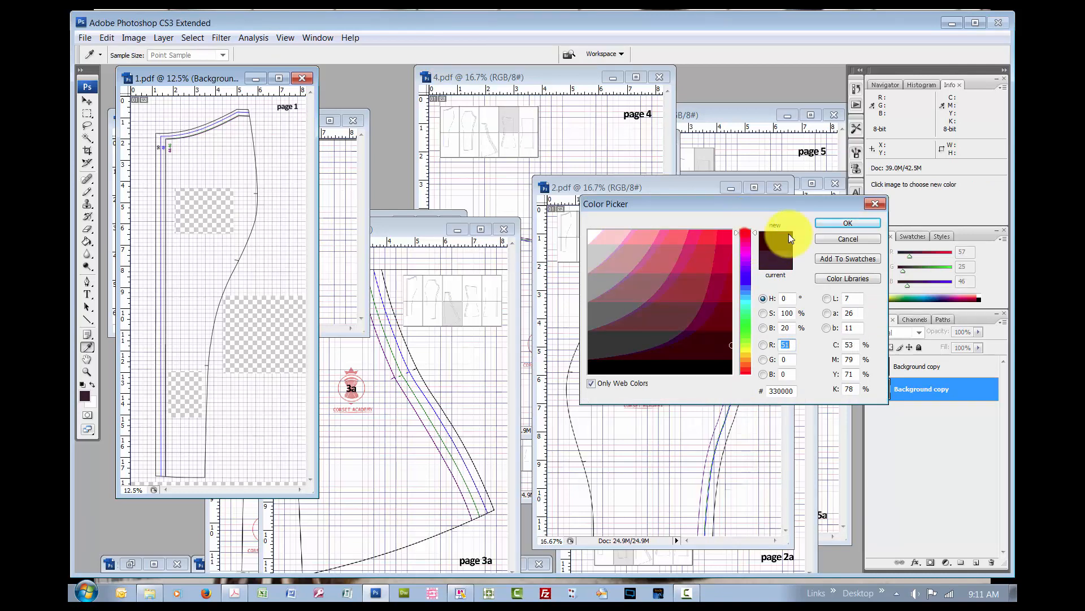
{"action": "left_click", "coordinate": [836, 224]}
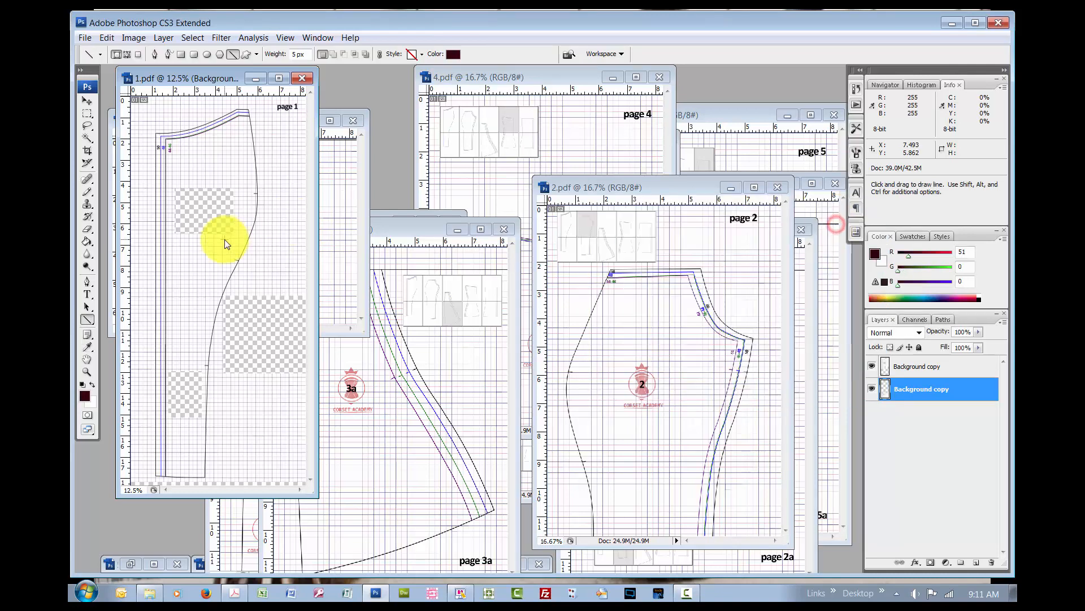
{"action": "left_click", "coordinate": [177, 247]}
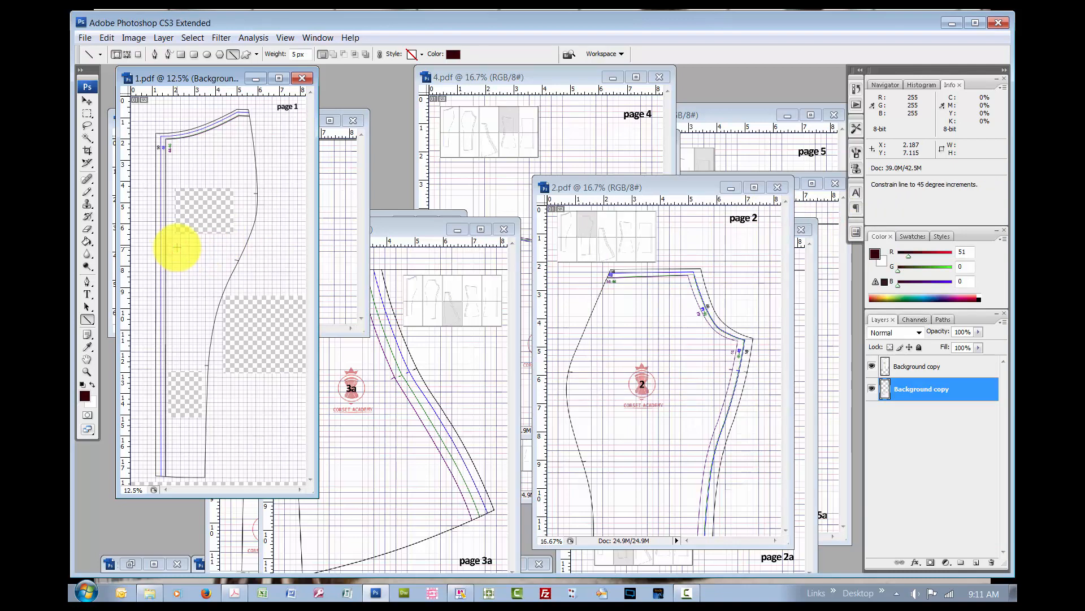
{"action": "left_click_drag", "start_coordinate": [177, 247], "coordinate": [221, 247]}
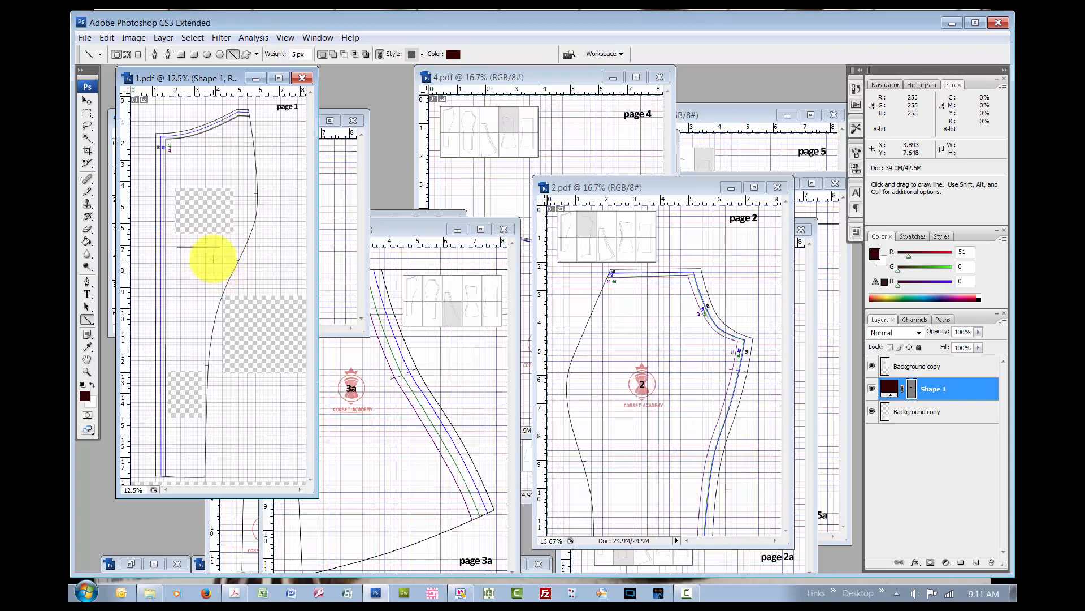
Try to recolour the drawn horizontal line bright red, then delete that line.
{"action": "key", "text": "v"}
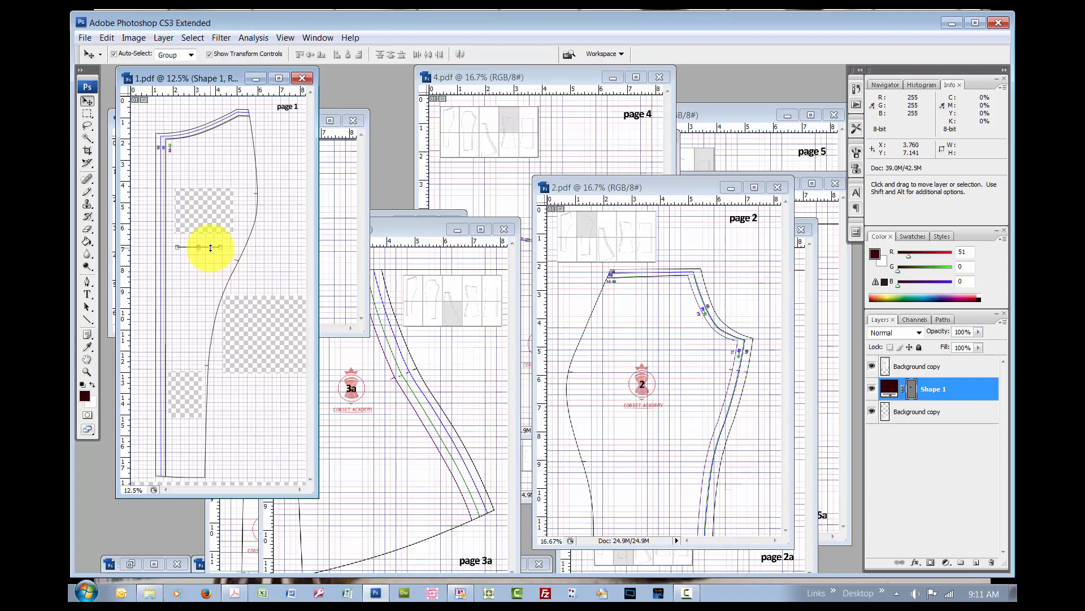
{"action": "key", "text": "z"}
{"action": "left_click", "coordinate": [211, 244]}
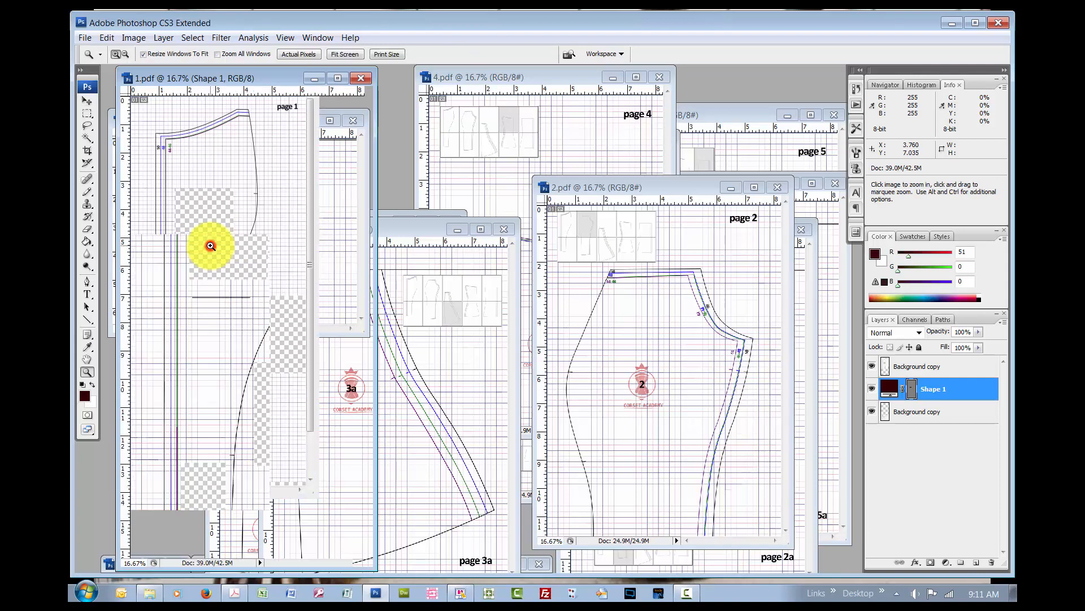
{"action": "left_click", "coordinate": [211, 243]}
{"action": "left_click", "coordinate": [292, 409]}
{"action": "left_click", "coordinate": [315, 490]}
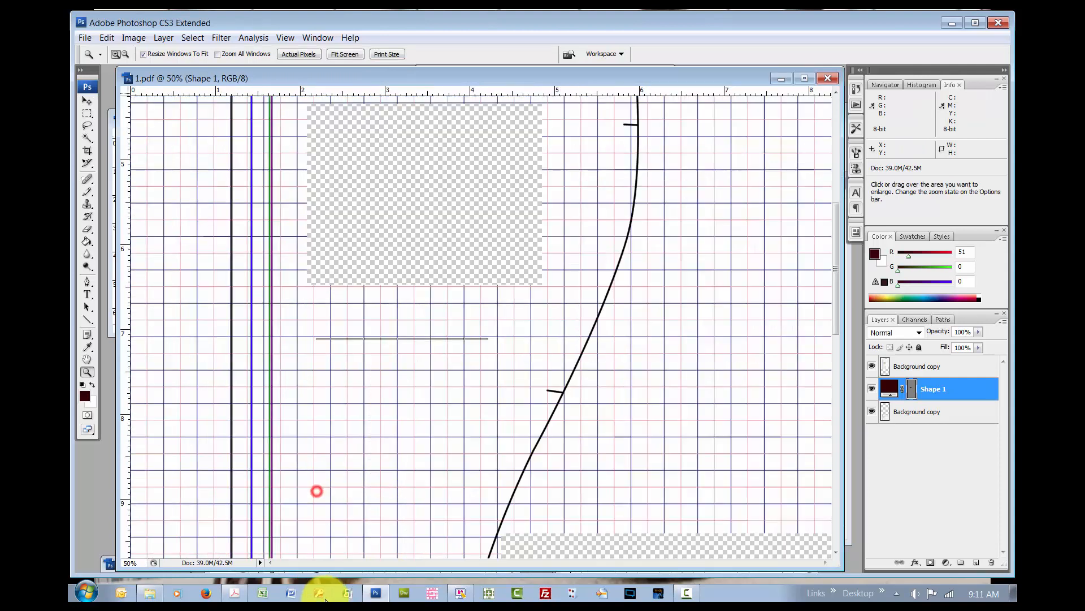
{"action": "key", "text": "v"}
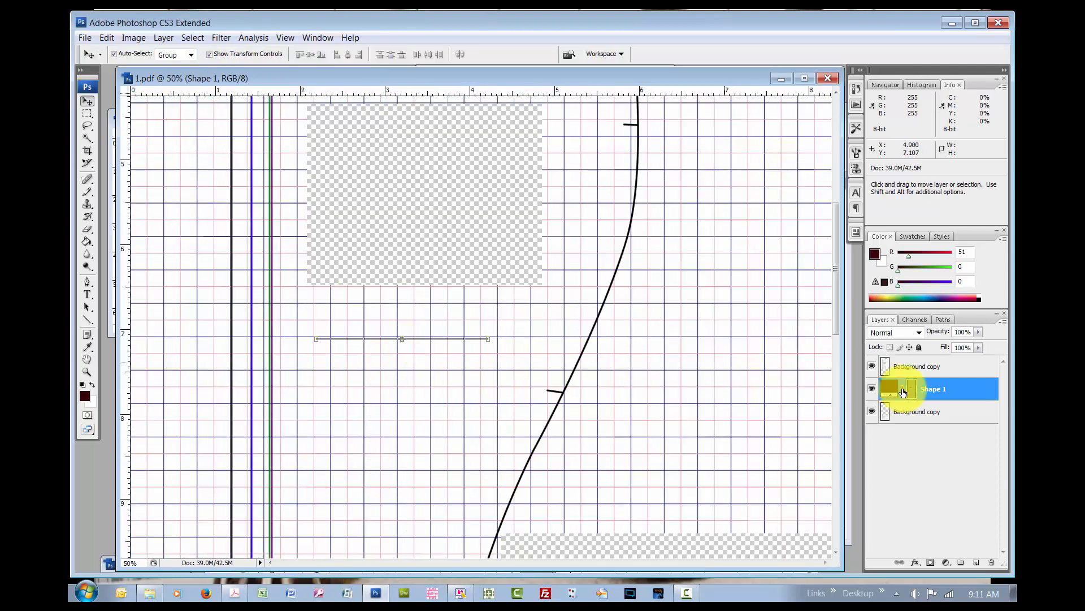
{"action": "key", "text": "u"}
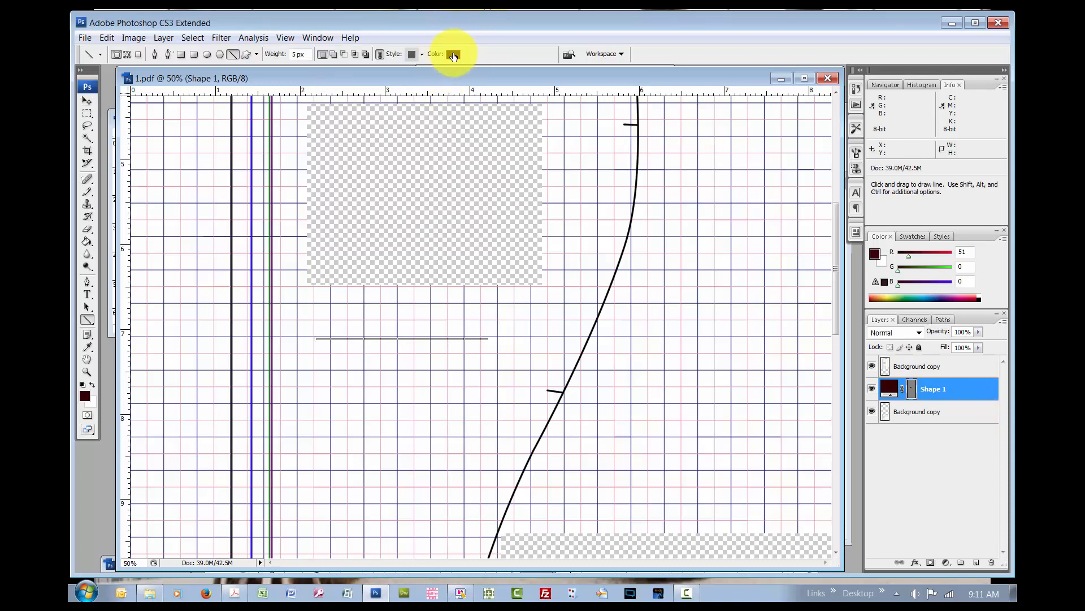
{"action": "left_click", "coordinate": [455, 57]}
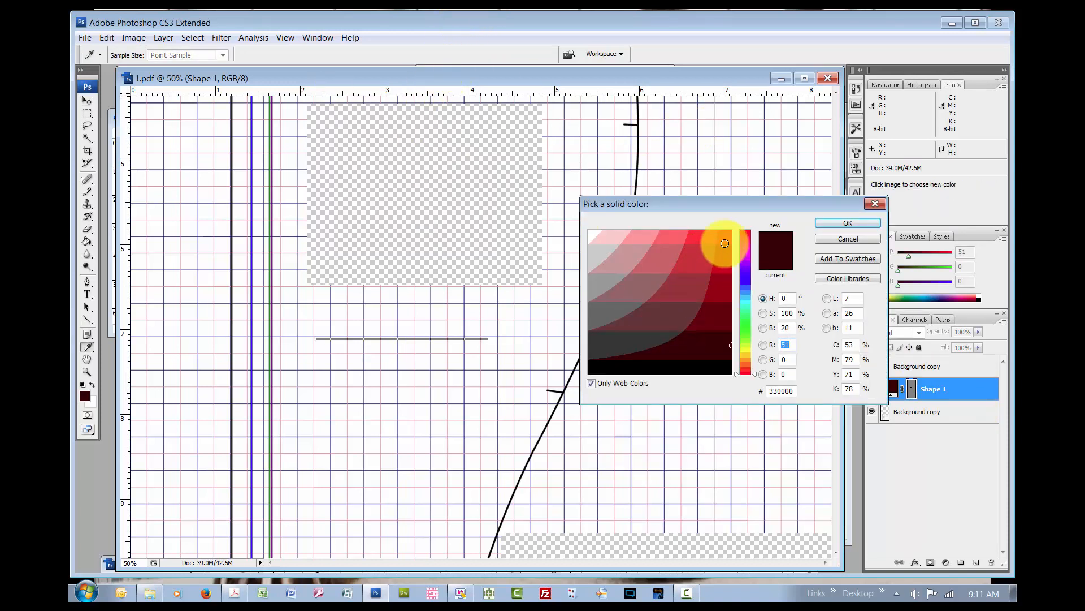
{"action": "left_click", "coordinate": [725, 238]}
{"action": "left_click", "coordinate": [865, 223]}
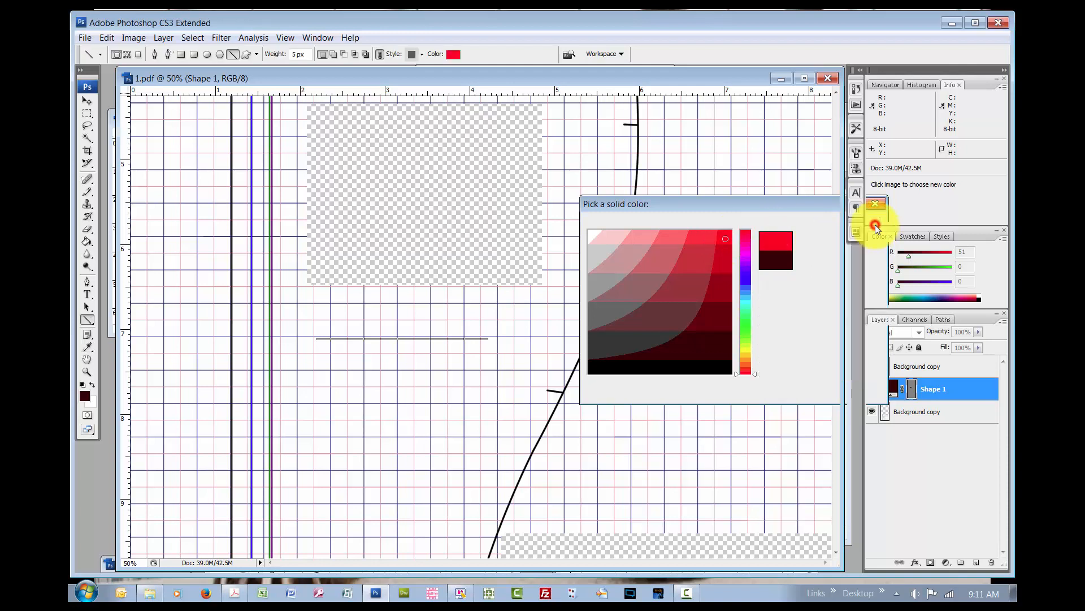
{"action": "key", "text": "v"}
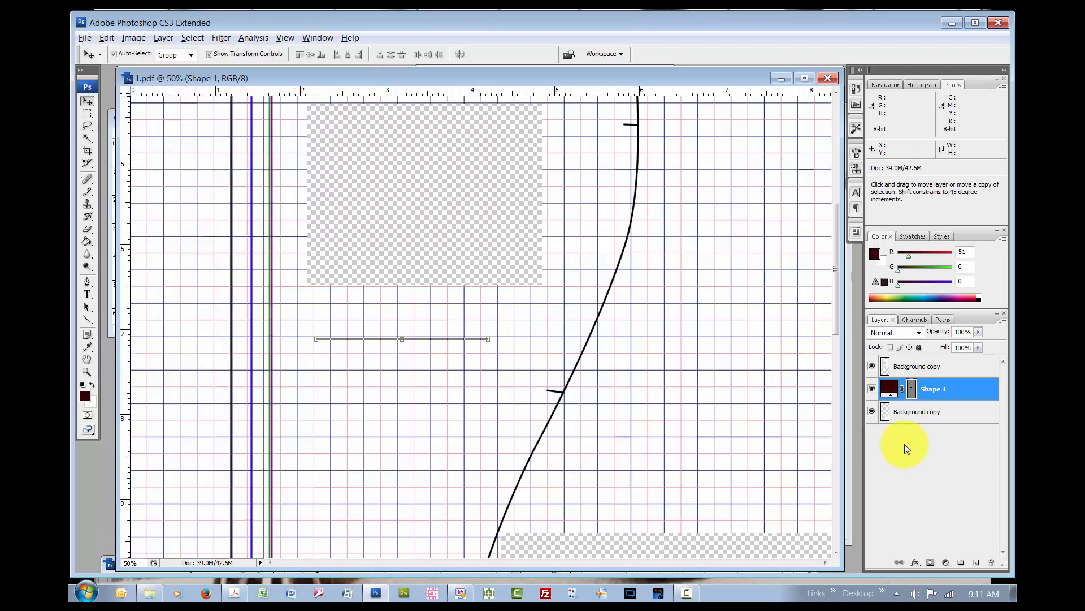
{"action": "key", "text": "Delete"}
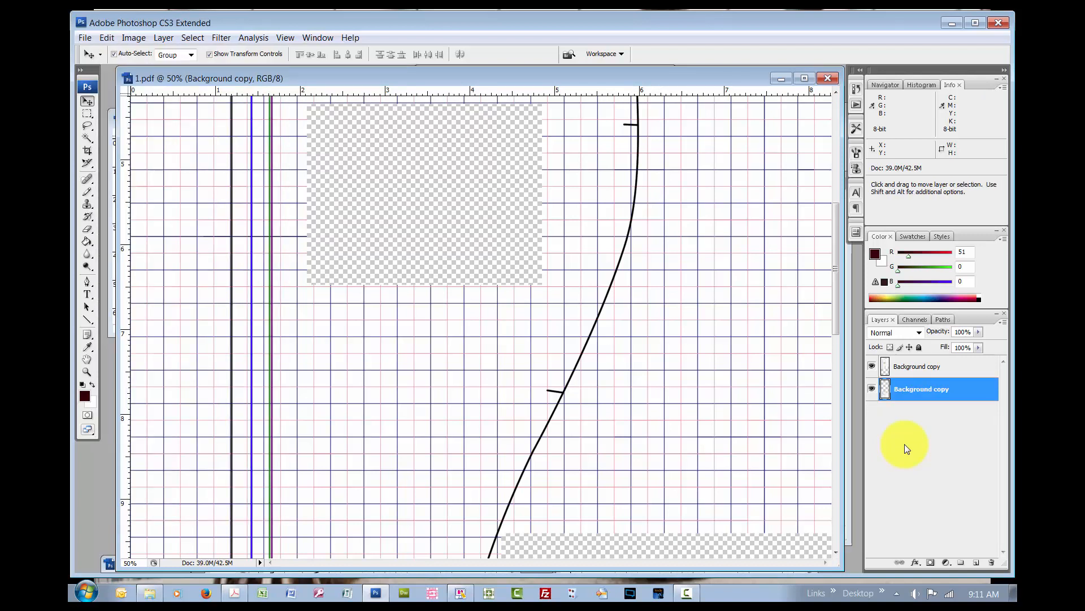
Set the Line tool to No Style and its colour to bright red ff0000.
{"action": "key", "text": "u"}
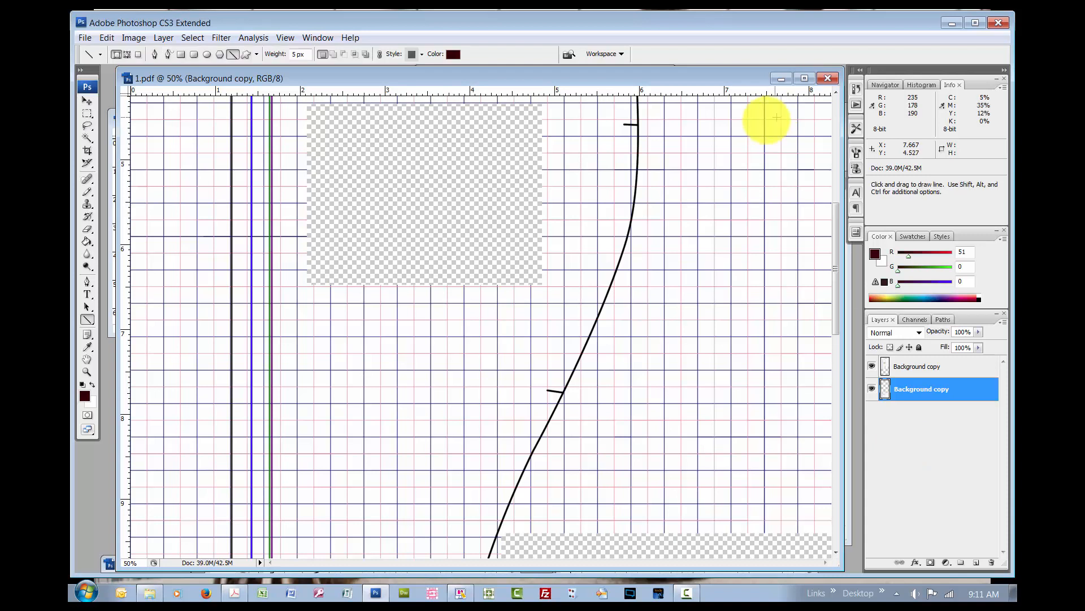
{"action": "left_click", "coordinate": [422, 55]}
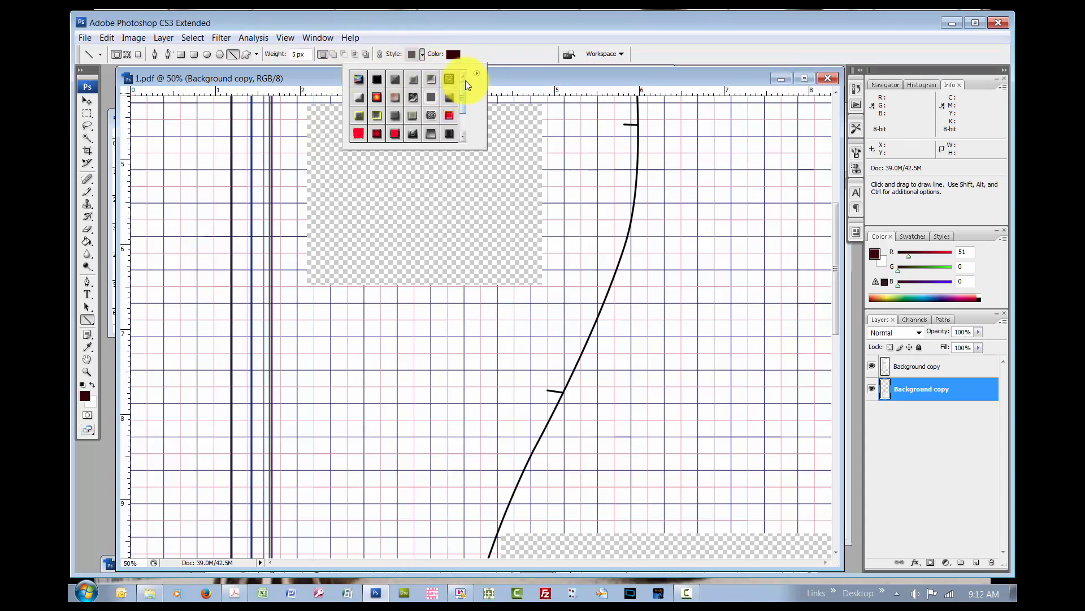
{"action": "mouse_move", "coordinate": [464, 98]}
{"action": "left_mouse_down"}
{"action": "mouse_move", "coordinate": [473, 118]}
{"action": "mouse_move", "coordinate": [474, 88]}
{"action": "left_mouse_up"}
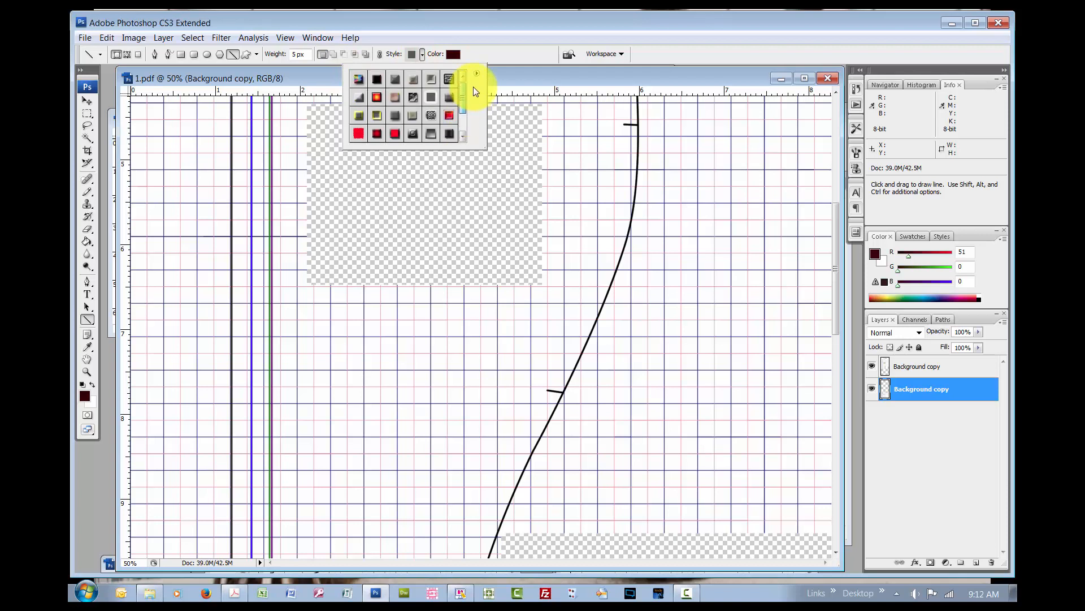
{"action": "left_click", "coordinate": [477, 73]}
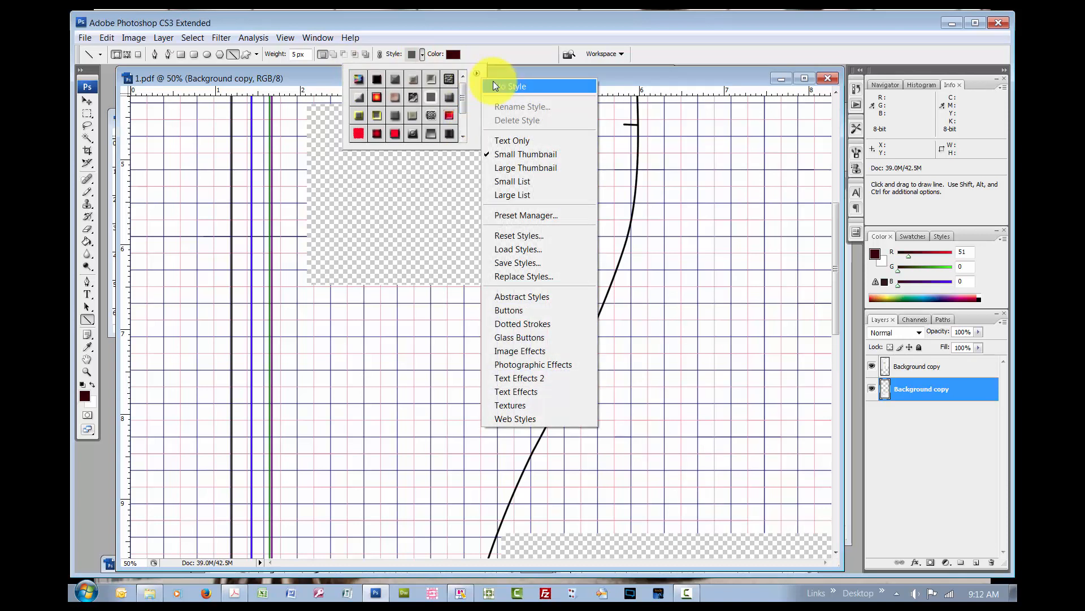
{"action": "left_click", "coordinate": [494, 86]}
{"action": "left_click", "coordinate": [453, 54]}
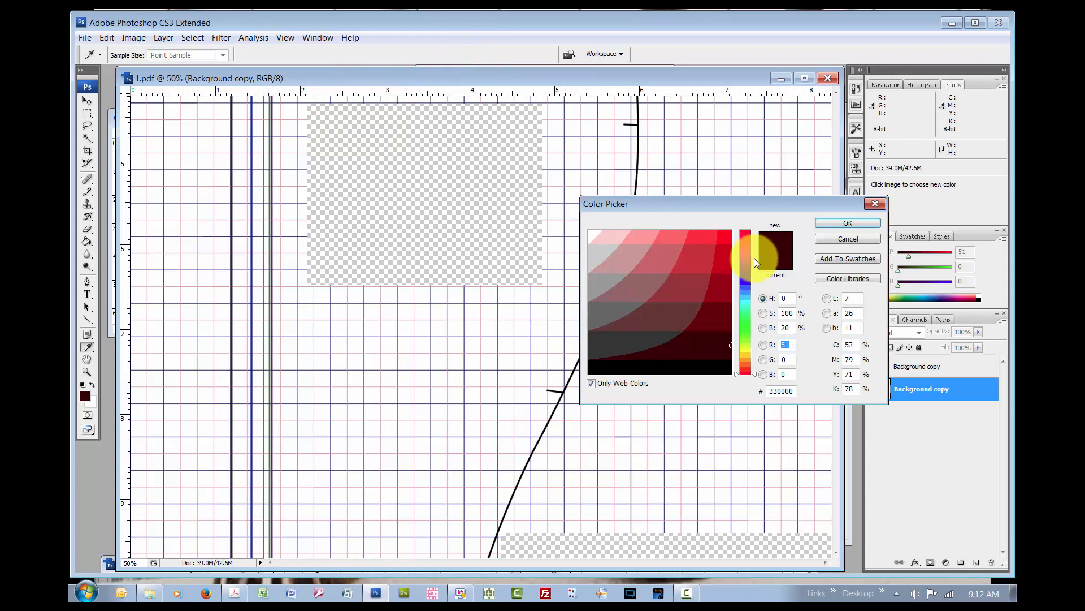
{"action": "left_click", "coordinate": [722, 232]}
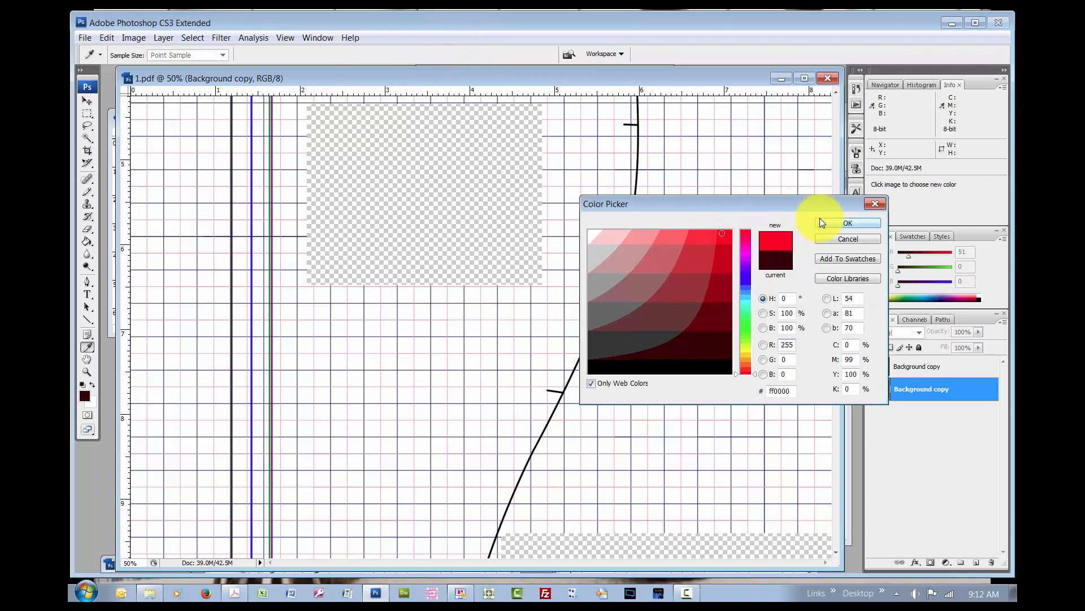
{"action": "left_click", "coordinate": [822, 222]}
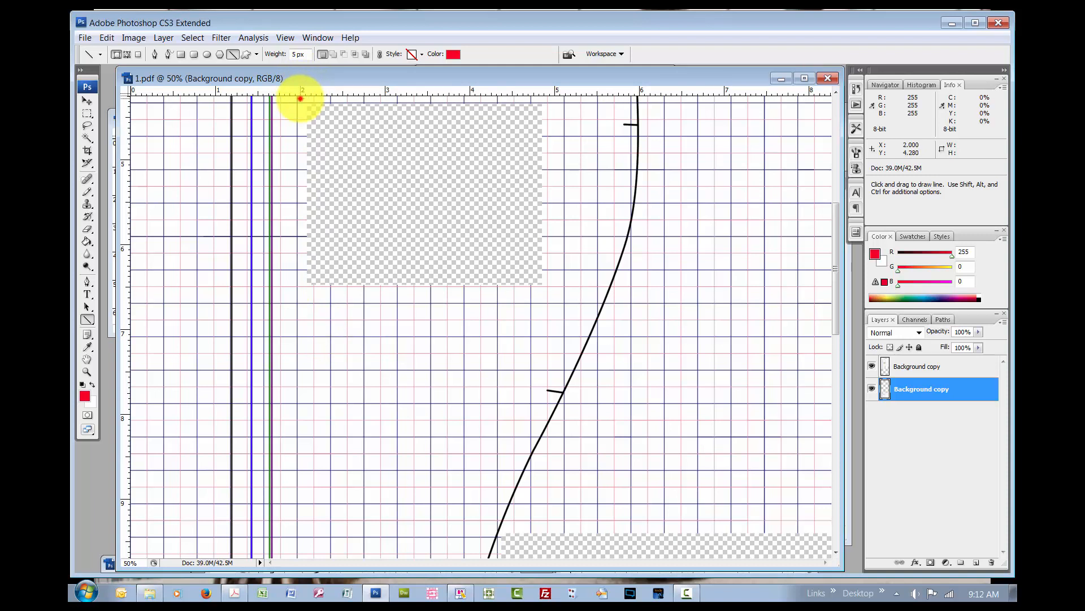
Draw a horizontal line about 2 inches long just above the upper cutout and place its layer above both page layers.
{"action": "left_click_drag", "start_coordinate": [300, 98], "coordinate": [469, 98]}
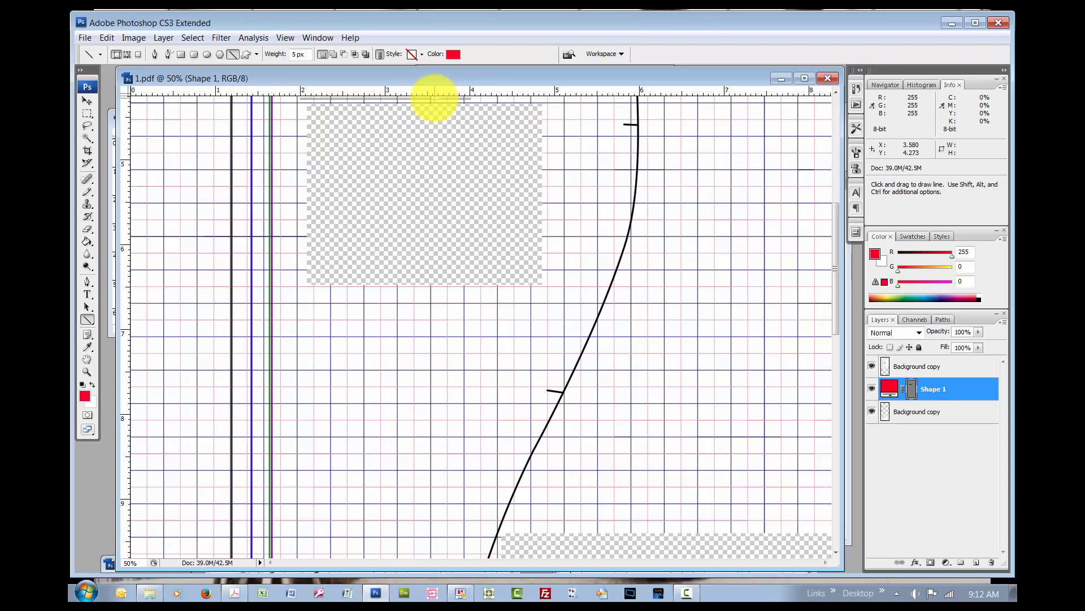
{"action": "key", "text": "v"}
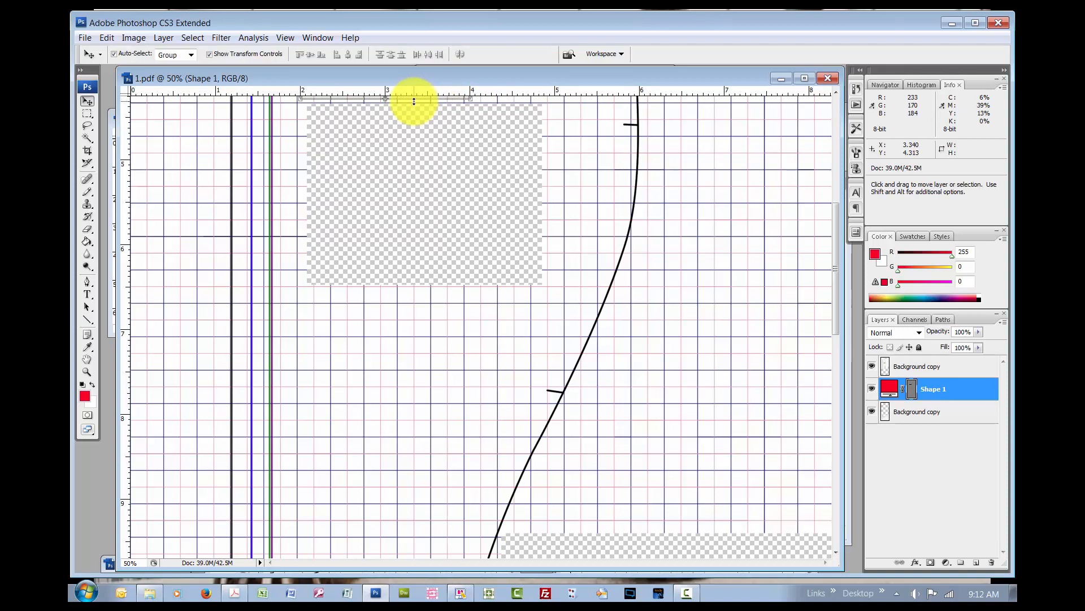
{"action": "left_click_drag", "start_coordinate": [934, 397], "coordinate": [930, 359]}
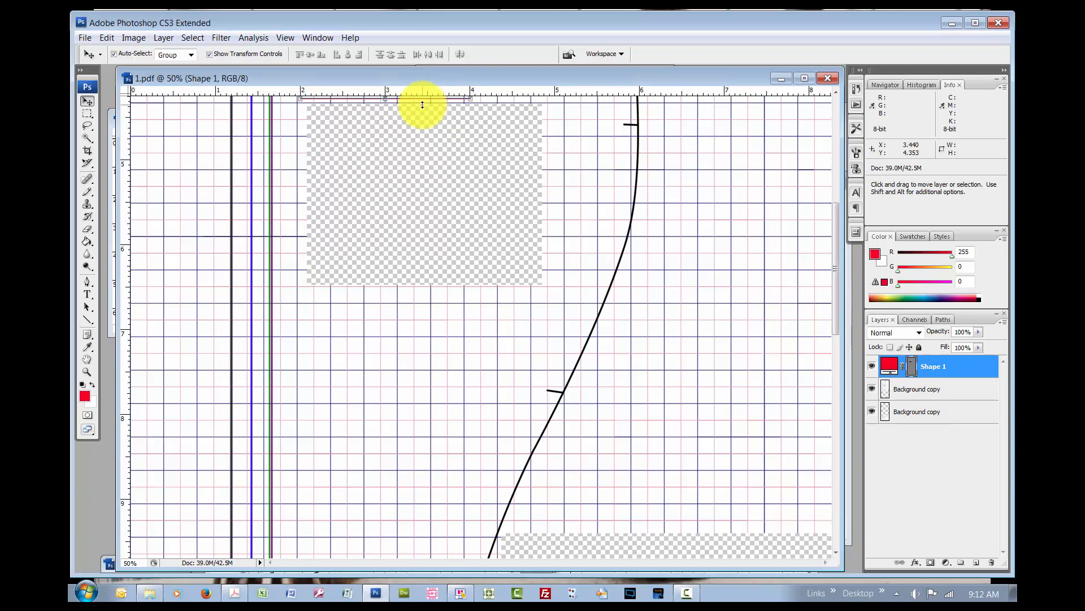
Nudge the red line straight down into the upper cutout, to about 4.62 inches from the document's top.
{"action": "key", "text": "Down"}
{"action": "key", "text": "Down"}
{"action": "key", "text": "Down"}
{"action": "key", "text": "Down"}
{"action": "key", "text": "Down"}
{"action": "key", "text": "Down"}
{"action": "key", "text": "Down"}
{"action": "key", "text": "Down"}
{"action": "key", "text": "Down"}
{"action": "key", "text": "Down"}
{"action": "key", "text": "Down"}
{"action": "key", "text": "Down"}
{"action": "key", "text": "Down"}
{"action": "key", "text": "Down"}
{"action": "key", "text": "Down"}
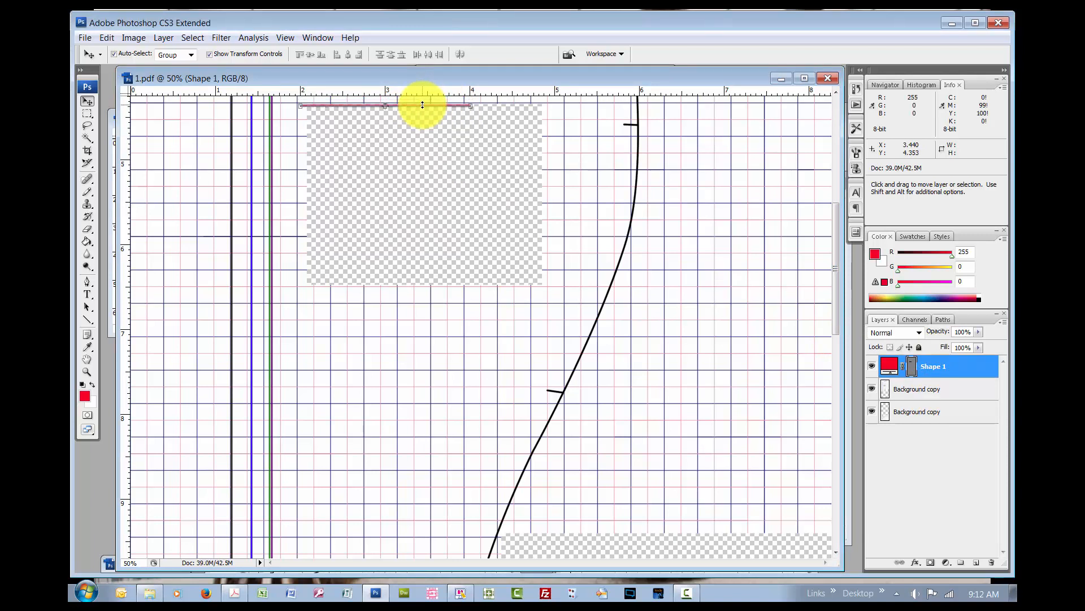
{"action": "key", "text": "Down"}
{"action": "key", "text": "Down"}
{"action": "key", "text": "Down"}
{"action": "key", "text": "Down"}
{"action": "key", "text": "Down"}
{"action": "key", "text": "Down"}
{"action": "key", "text": "Down"}
{"action": "key", "text": "Down"}
{"action": "key", "text": "Down"}
{"action": "key", "text": "Down"}
{"action": "key", "text": "Down"}
{"action": "key", "text": "Down"}
{"action": "key", "text": "Down"}
{"action": "key", "text": "Down"}
{"action": "key", "text": "Down"}
{"action": "key", "text": "Down"}
{"action": "key", "text": "Down"}
{"action": "key", "text": "Down"}
{"action": "key", "text": "Down"}
{"action": "key", "text": "Down"}
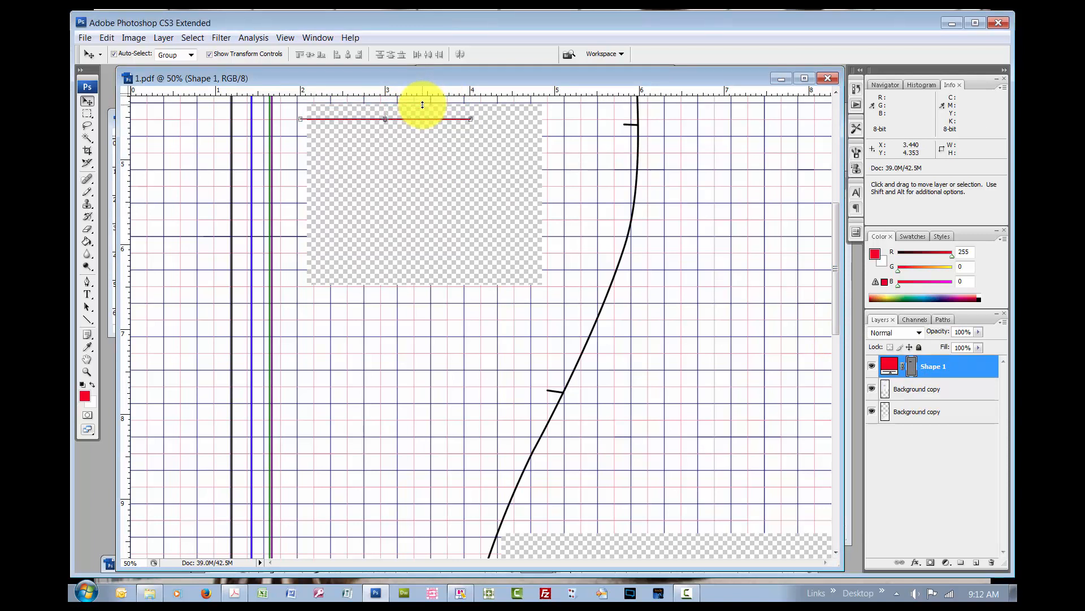
{"action": "key", "text": "Down"}
{"action": "key", "text": "Down"}
{"action": "key", "text": "Down"}
{"action": "key", "text": "Down"}
{"action": "key", "text": "Down"}
{"action": "key", "text": "Down"}
{"action": "key", "text": "Down"}
{"action": "key", "text": "Down"}
{"action": "key", "text": "Down"}
{"action": "key", "text": "Down"}
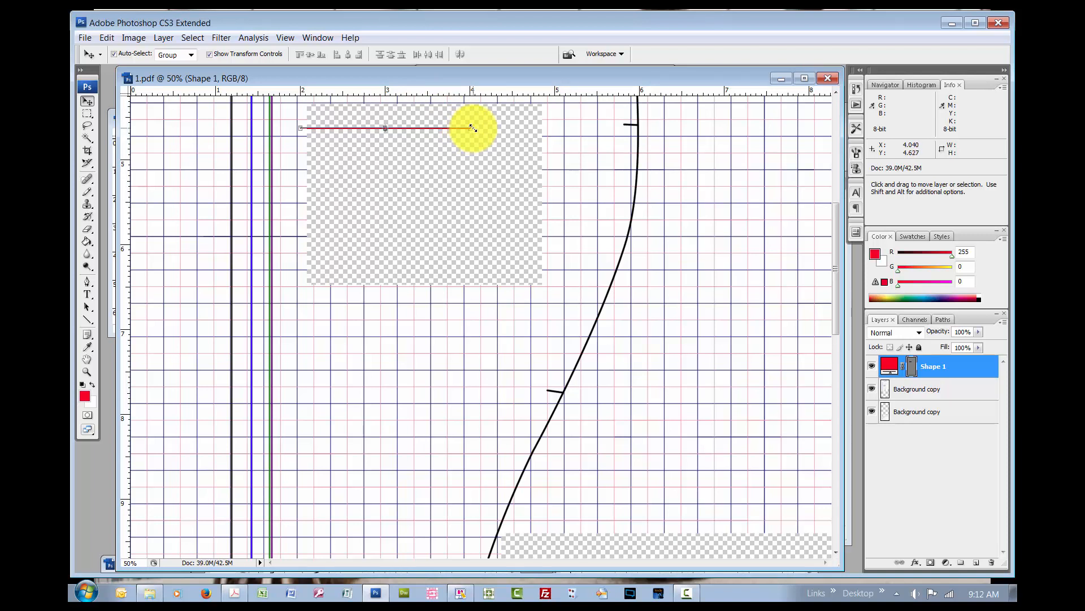
Scale the red line to 99.7% width so it is exactly 2.000 inches long, keeping its start point fixed.
{"action": "left_click", "coordinate": [473, 128]}
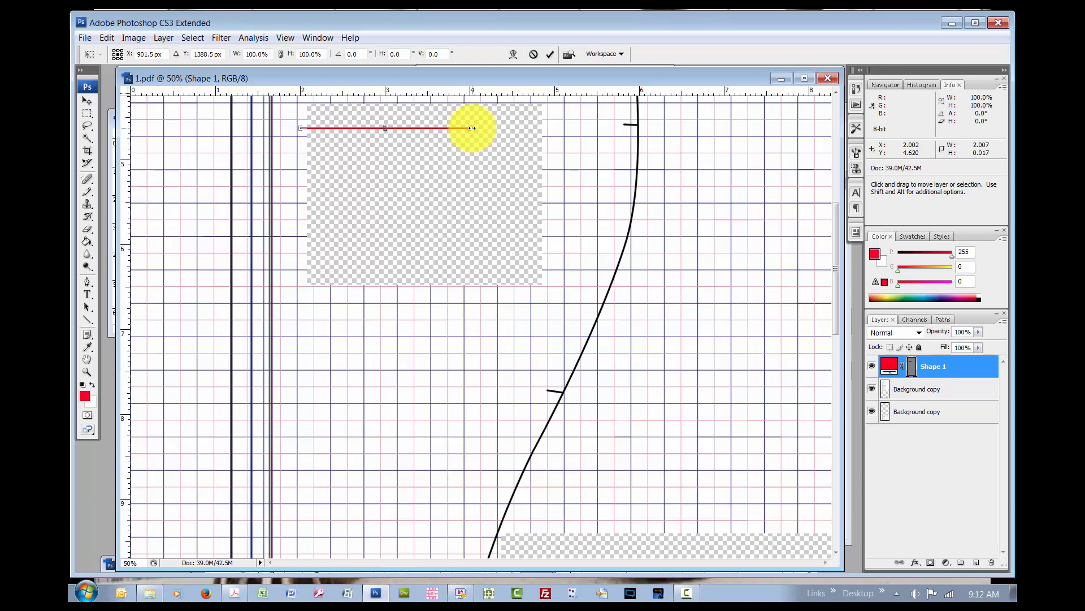
{"action": "left_click_drag", "start_coordinate": [472, 128], "coordinate": [472, 129]}
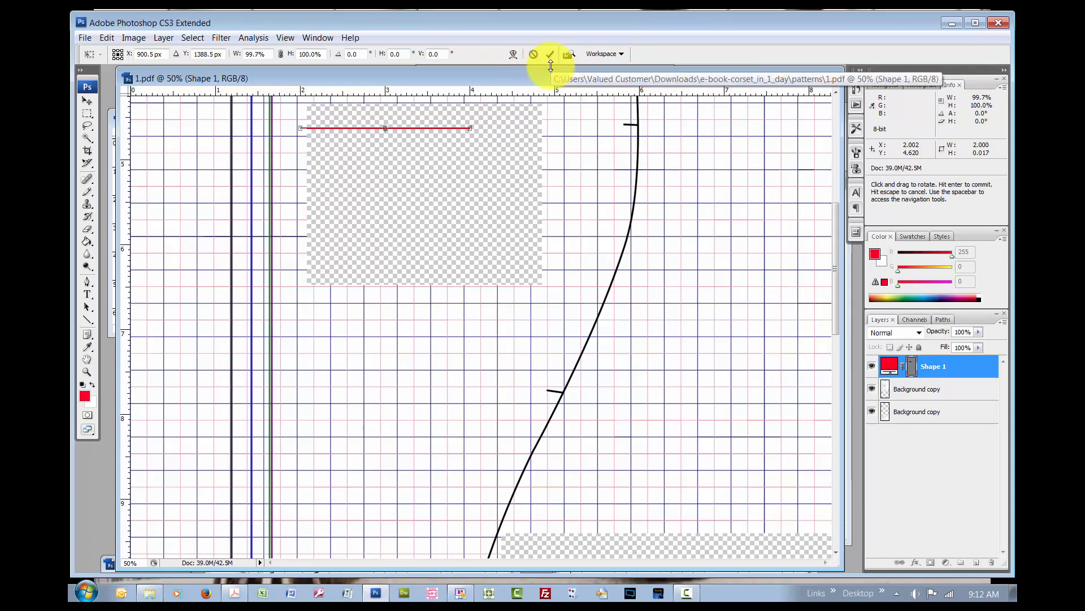
{"action": "left_click", "coordinate": [550, 54]}
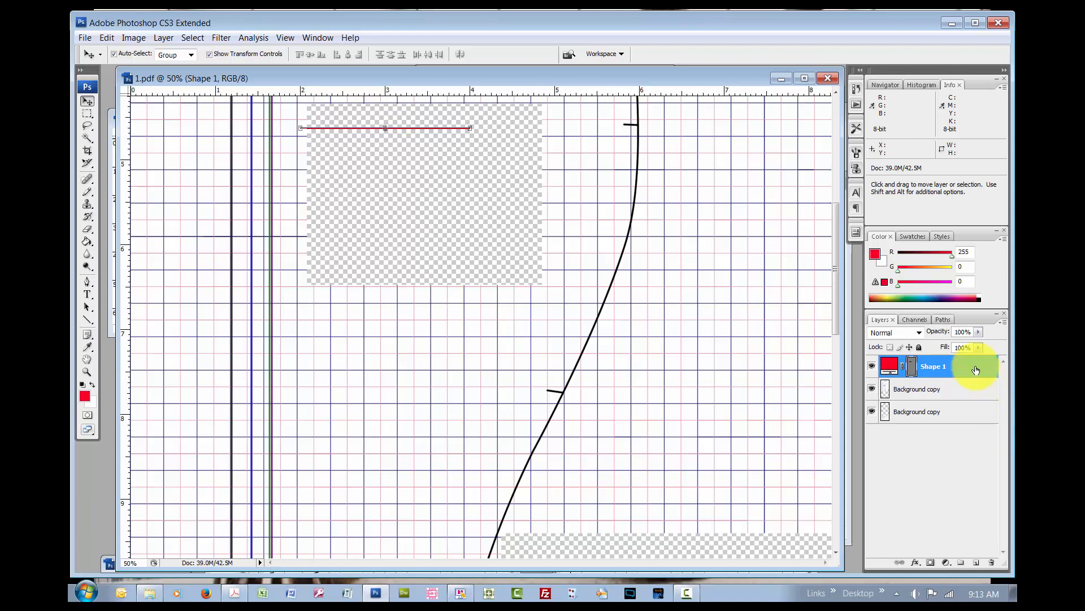
Duplicate the red line's layer and move the copy about 0.17 inches right and 0.29 inches below the original.
{"action": "left_click_drag", "start_coordinate": [972, 367], "coordinate": [977, 563]}
{"action": "key", "text": "z"}
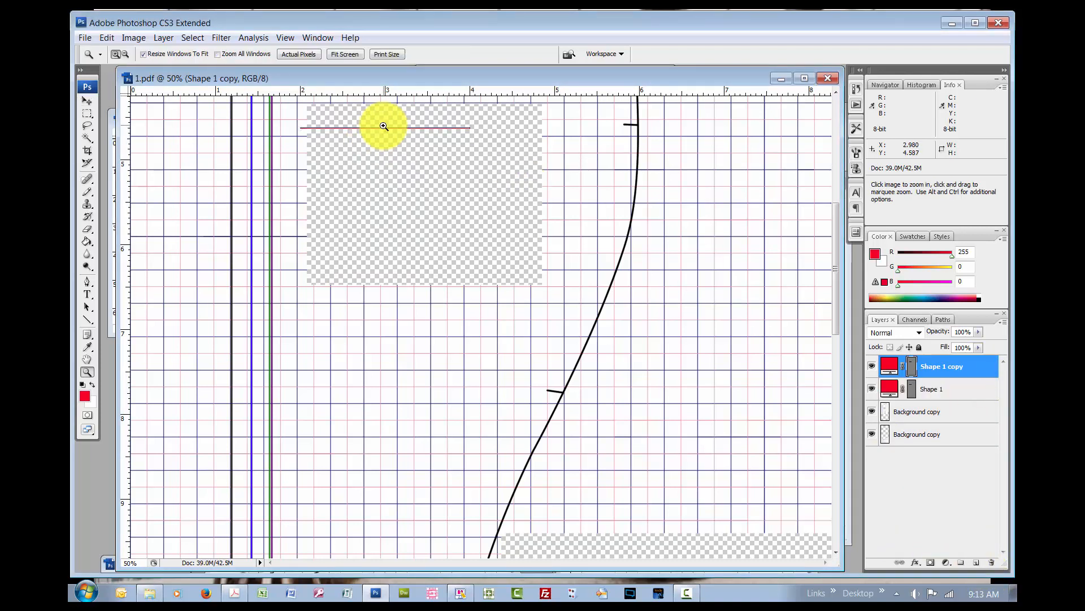
{"action": "left_click", "coordinate": [376, 133]}
{"action": "left_click", "coordinate": [480, 340]}
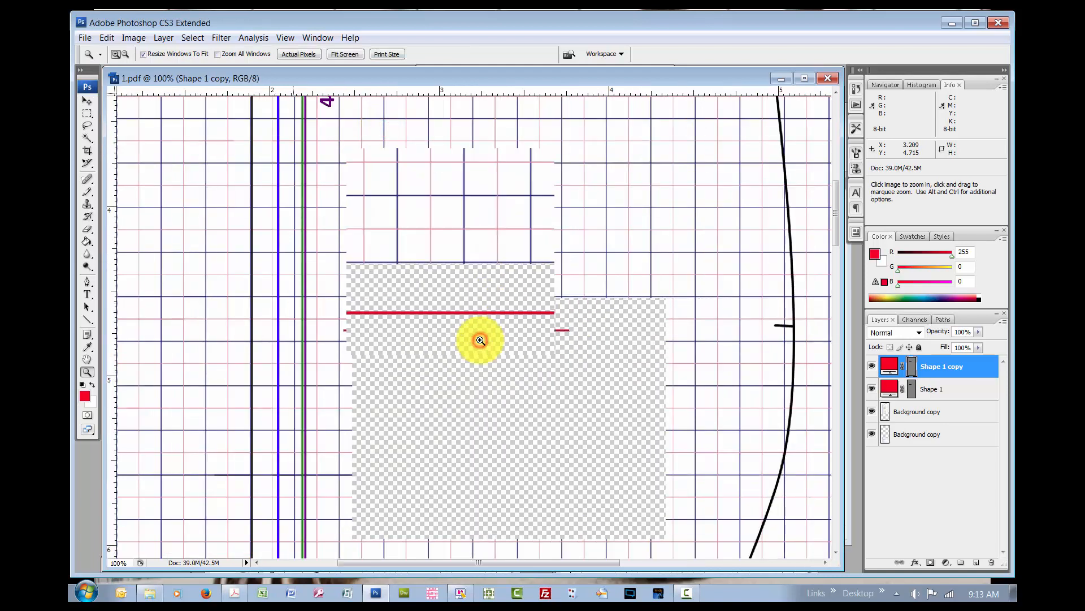
{"action": "key", "text": "v"}
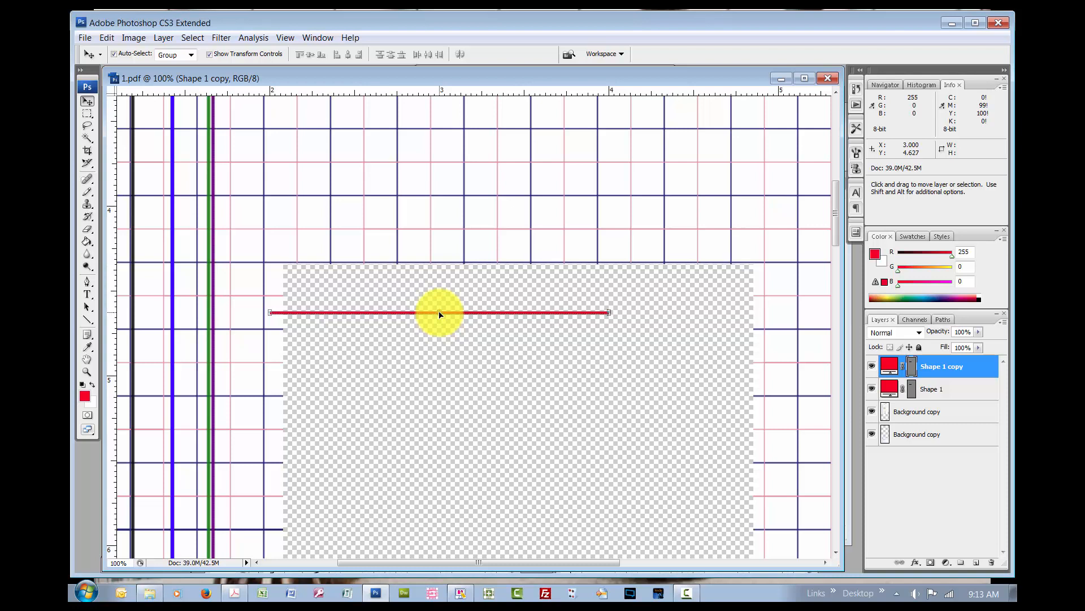
{"action": "left_click_drag", "start_coordinate": [440, 314], "coordinate": [468, 364]}
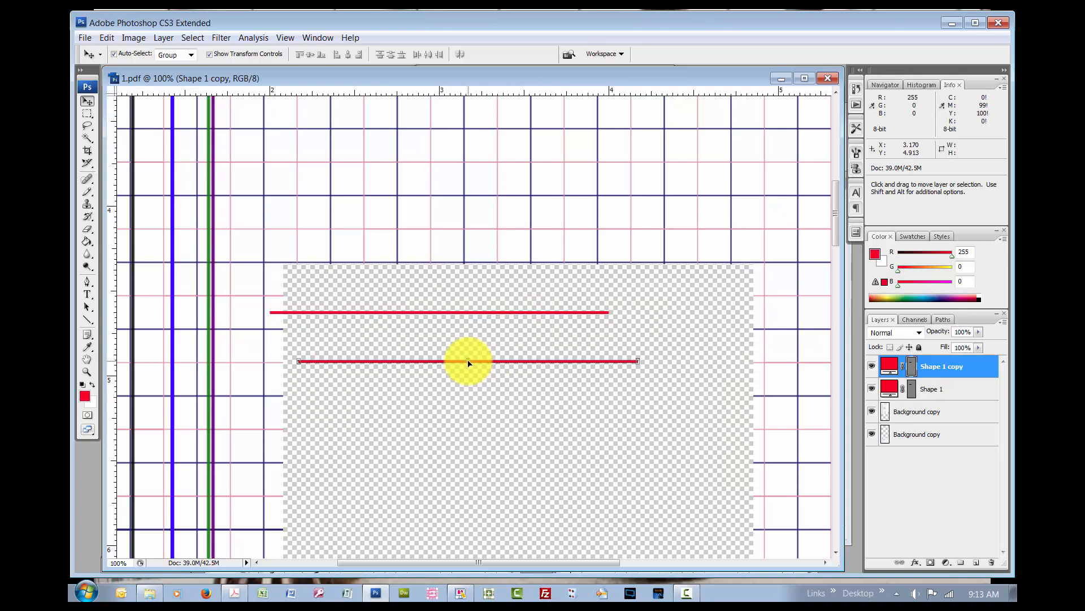
{"action": "key", "text": "alt"}
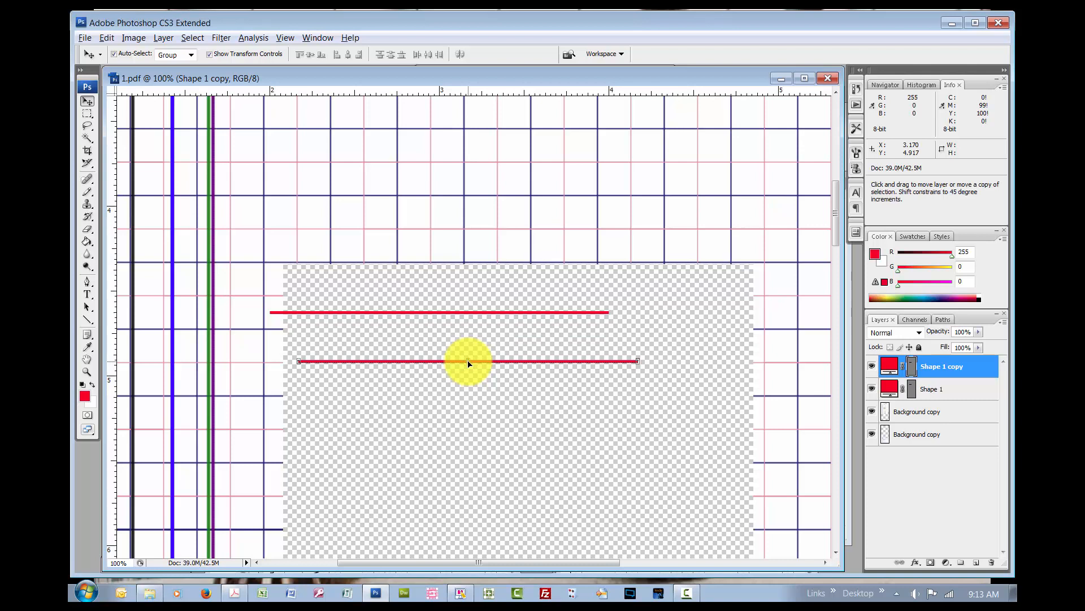
Undo the last move of the duplicated red line.
{"action": "key", "text": "alt+e"}
{"action": "key", "text": "Return"}
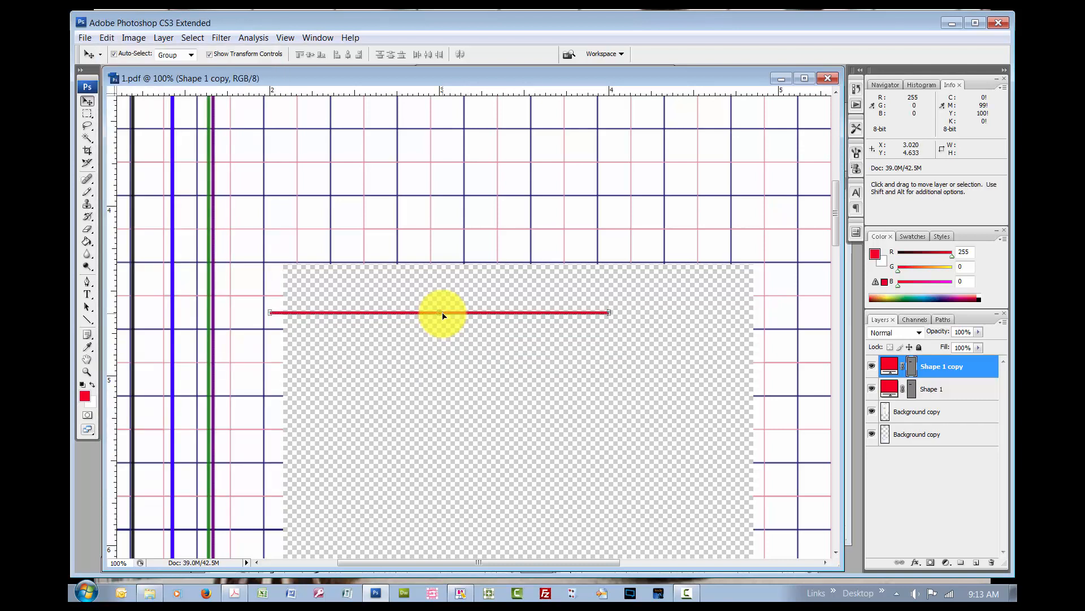
{"action": "left_click_drag", "start_coordinate": [443, 315], "coordinate": [441, 431]}
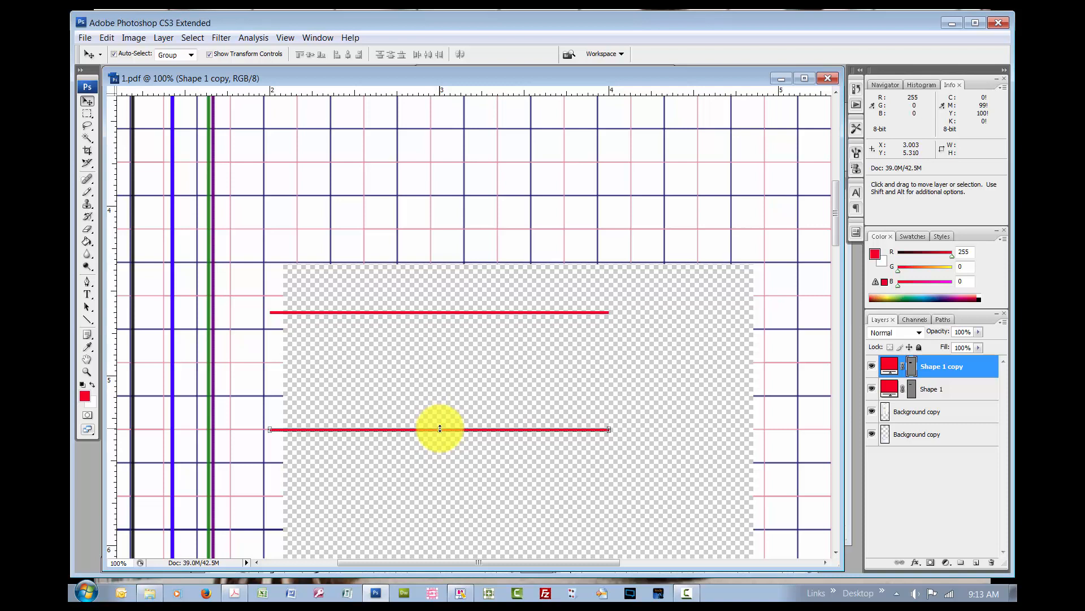
{"action": "left_click_drag", "start_coordinate": [439, 428], "coordinate": [492, 431]}
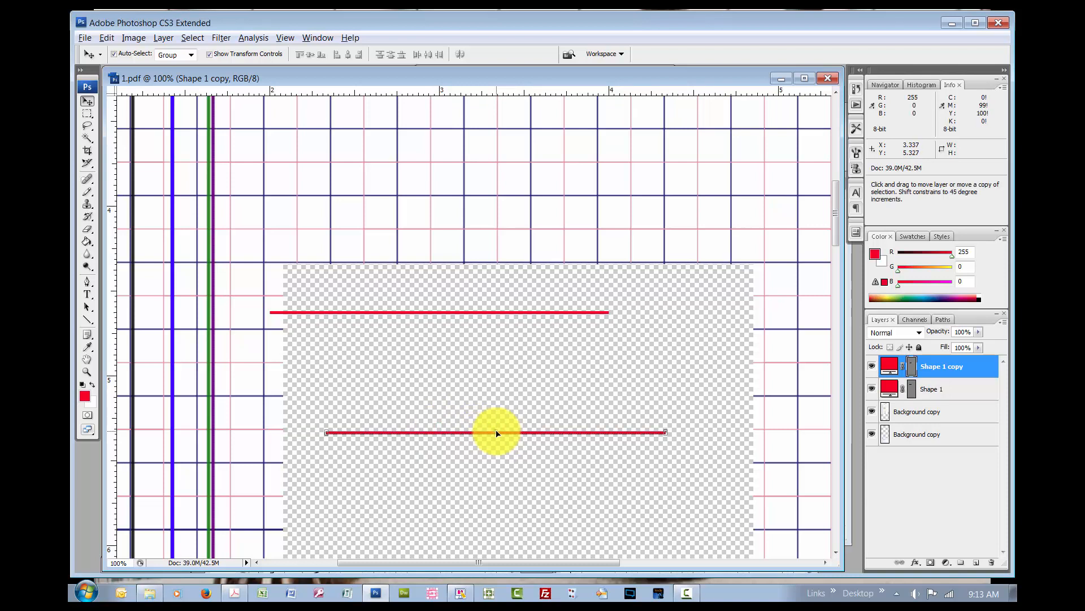
{"action": "key", "text": "alt+e"}
{"action": "key", "text": "k"}
{"action": "key", "text": "alt+e"}
{"action": "key", "text": "Escape"}
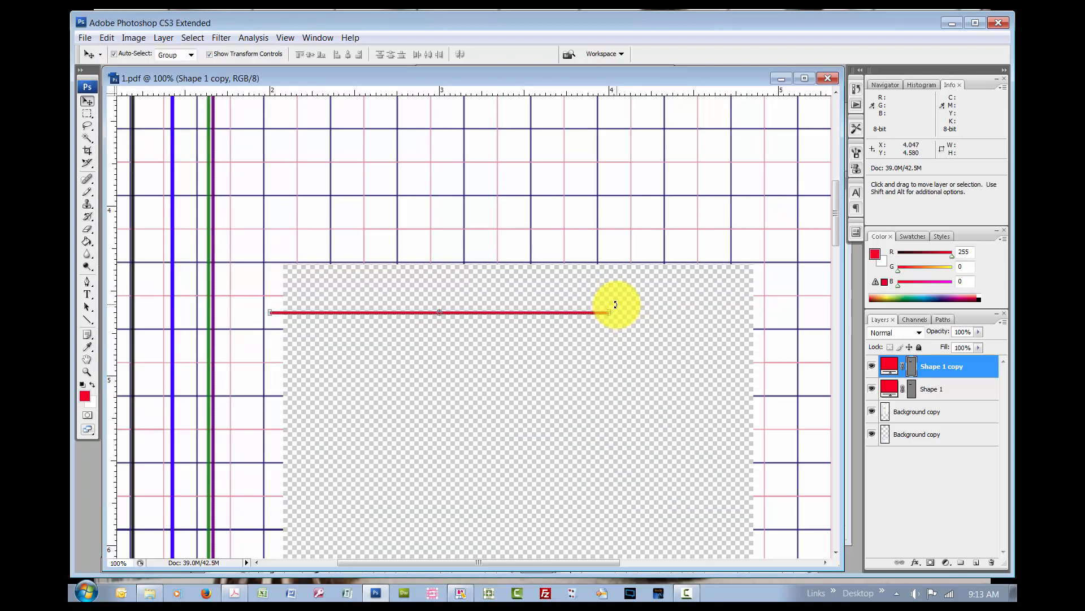
Rotate the duplicated red line -90° about its centre, nudge it slightly down and apply the transformation.
{"action": "left_click_drag", "start_coordinate": [616, 304], "coordinate": [415, 166]}
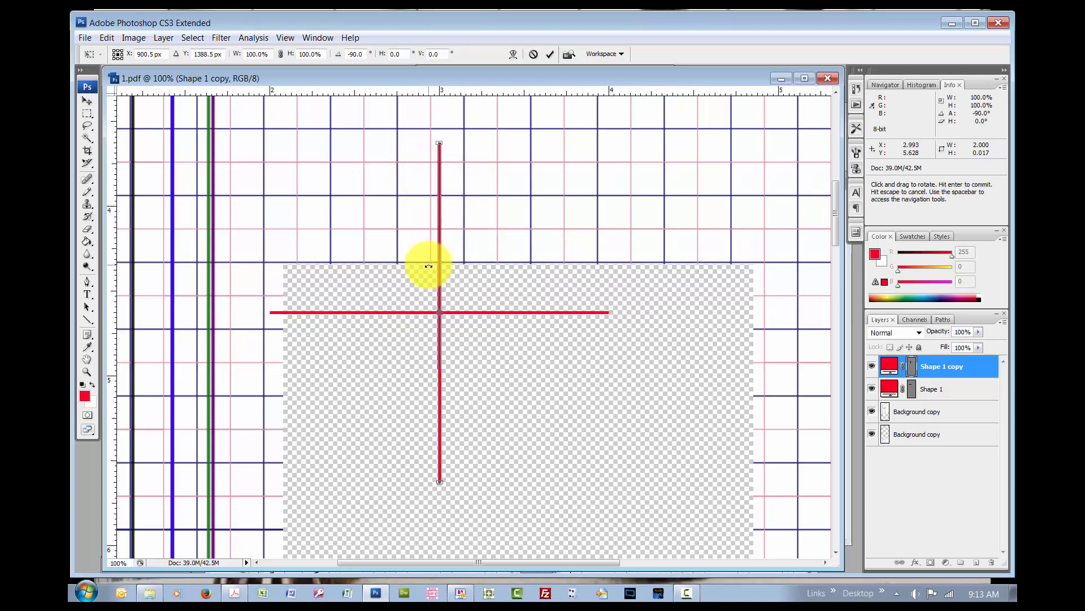
{"action": "key", "text": "Down"}
{"action": "key", "text": "Down"}
{"action": "key", "text": "Down"}
{"action": "key", "text": "Down"}
{"action": "key", "text": "Down"}
{"action": "key", "text": "Down"}
{"action": "key", "text": "Down"}
{"action": "key", "text": "Down"}
{"action": "key", "text": "Down"}
{"action": "key", "text": "Down"}
{"action": "key", "text": "Down"}
{"action": "key", "text": "Down"}
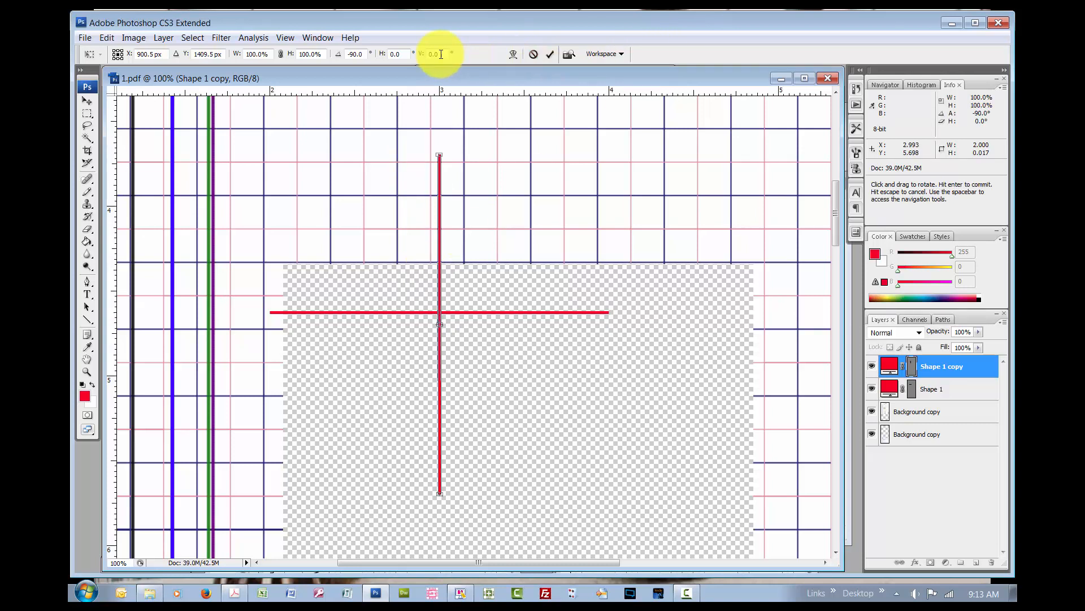
{"action": "left_click", "coordinate": [550, 54]}
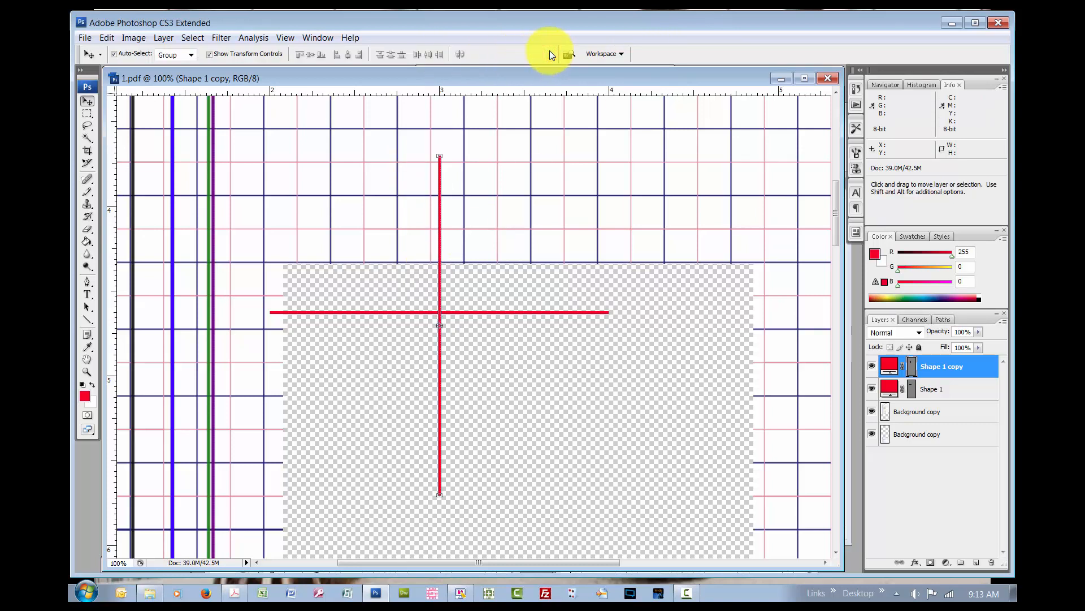
Move the vertical red line so its upper end meets the horizontal line's right end, forming a corner at about 4 inches.
{"action": "key", "text": "Down"}
{"action": "key", "text": "Down"}
{"action": "key", "text": "Down"}
{"action": "key", "text": "Down"}
{"action": "key", "text": "Down"}
{"action": "key", "text": "Down"}
{"action": "key", "text": "Down"}
{"action": "key", "text": "Down"}
{"action": "key", "text": "Down"}
{"action": "key", "text": "Down"}
{"action": "key", "text": "Down"}
{"action": "key", "text": "Down"}
{"action": "key", "text": "Down"}
{"action": "key", "text": "Down"}
{"action": "key", "text": "Down"}
{"action": "key", "text": "Down"}
{"action": "key", "text": "Down"}
{"action": "key", "text": "Down"}
{"action": "key", "text": "Down"}
{"action": "key", "text": "Down"}
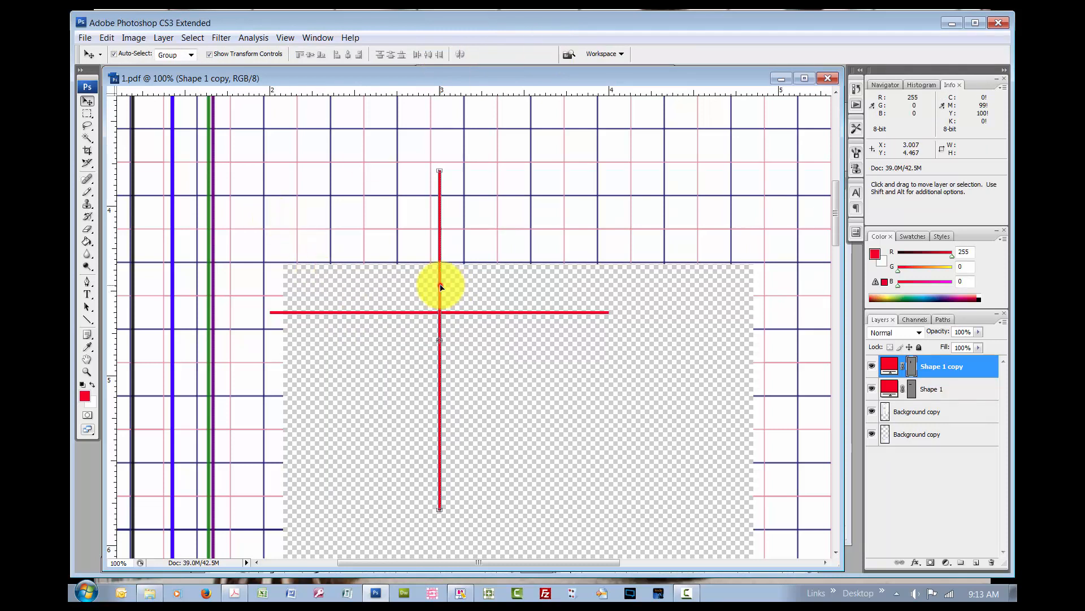
{"action": "left_click_drag", "start_coordinate": [441, 287], "coordinate": [609, 432]}
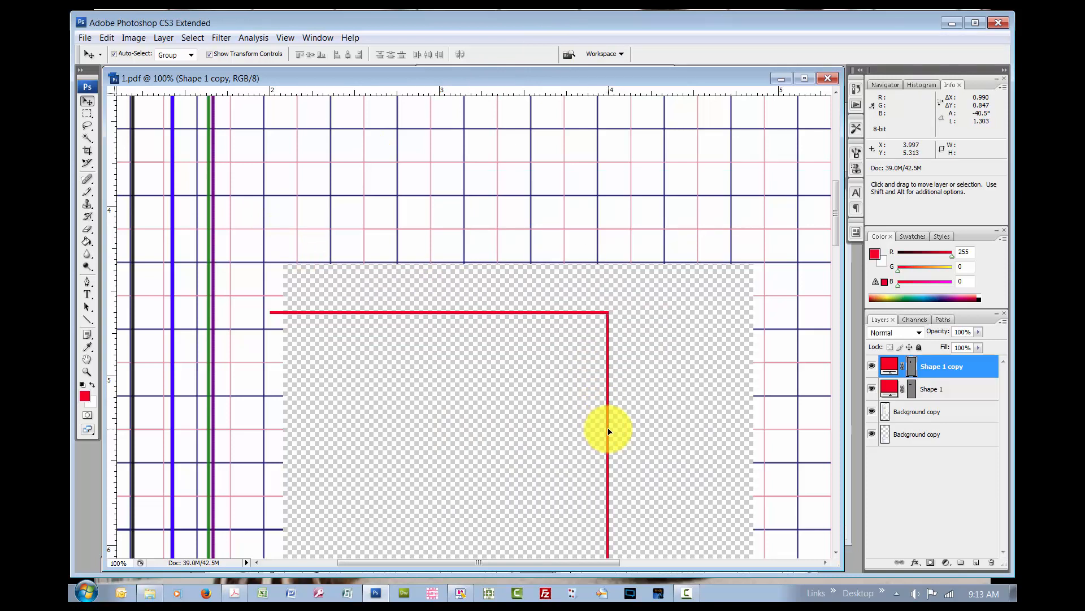
Link the horizontal and vertical red line layers and duplicate the linked pair.
{"action": "scroll", "coordinate": [722, 380], "scroll_direction": "down", "scroll_amount": 3}
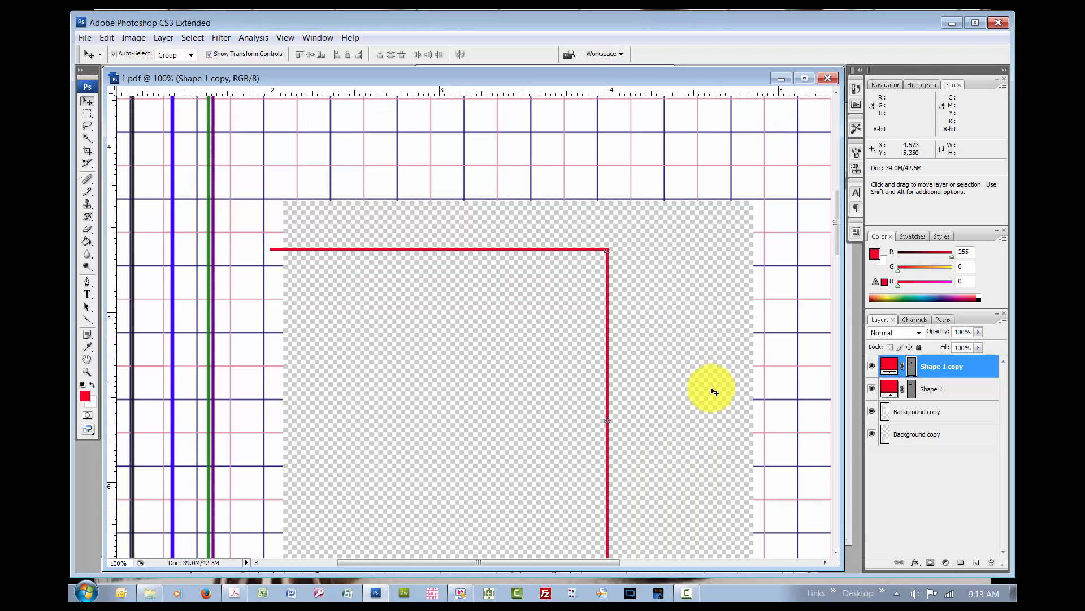
{"action": "scroll", "coordinate": [714, 391], "scroll_direction": "down", "scroll_amount": 3}
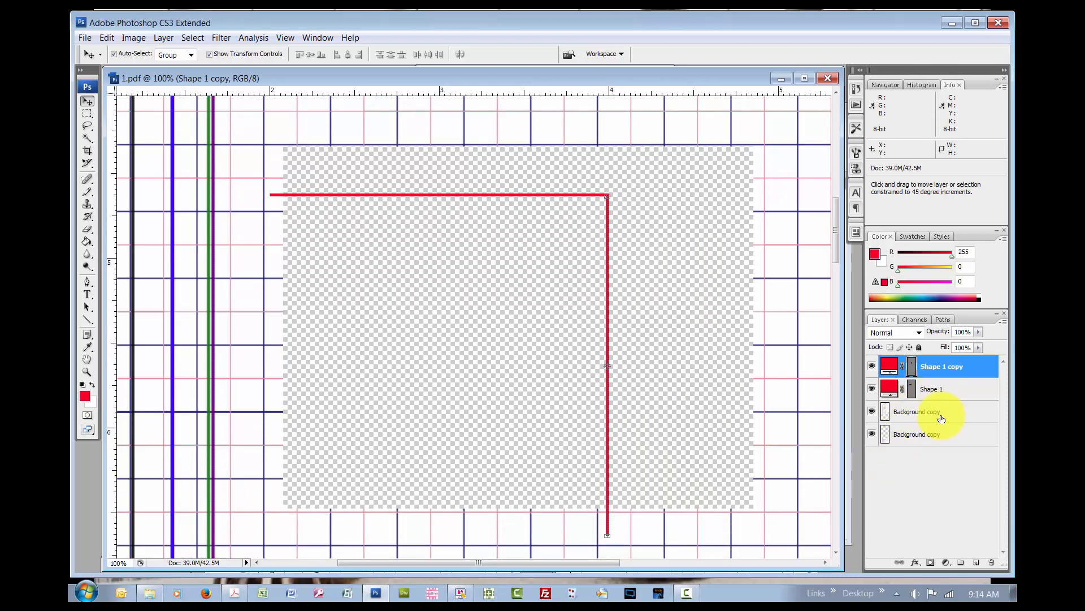
{"action": "left_click", "coordinate": [932, 389], "text": "shift"}
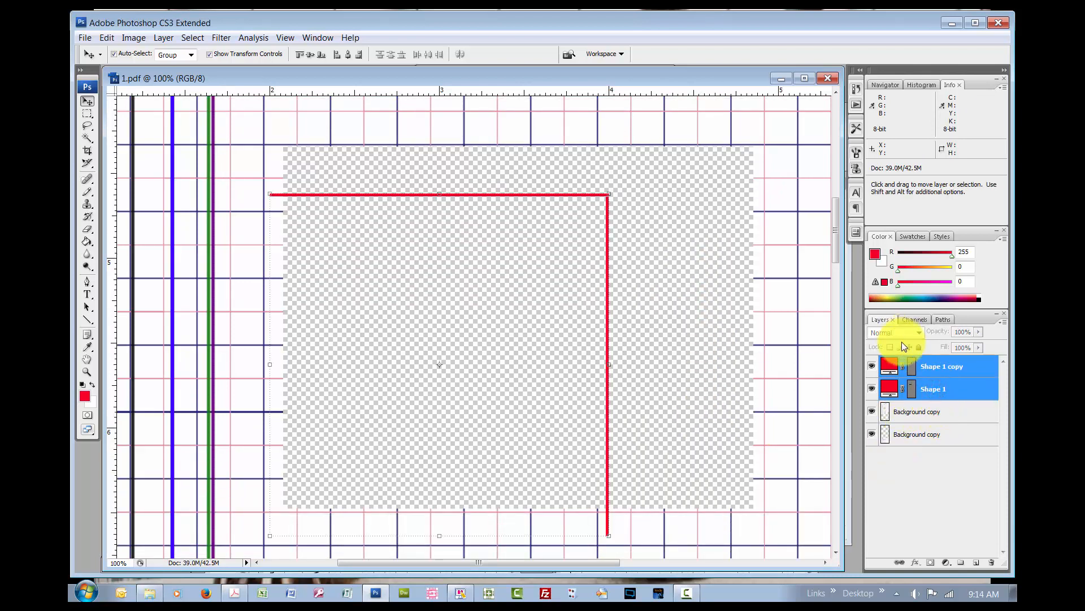
{"action": "left_click", "coordinate": [899, 562]}
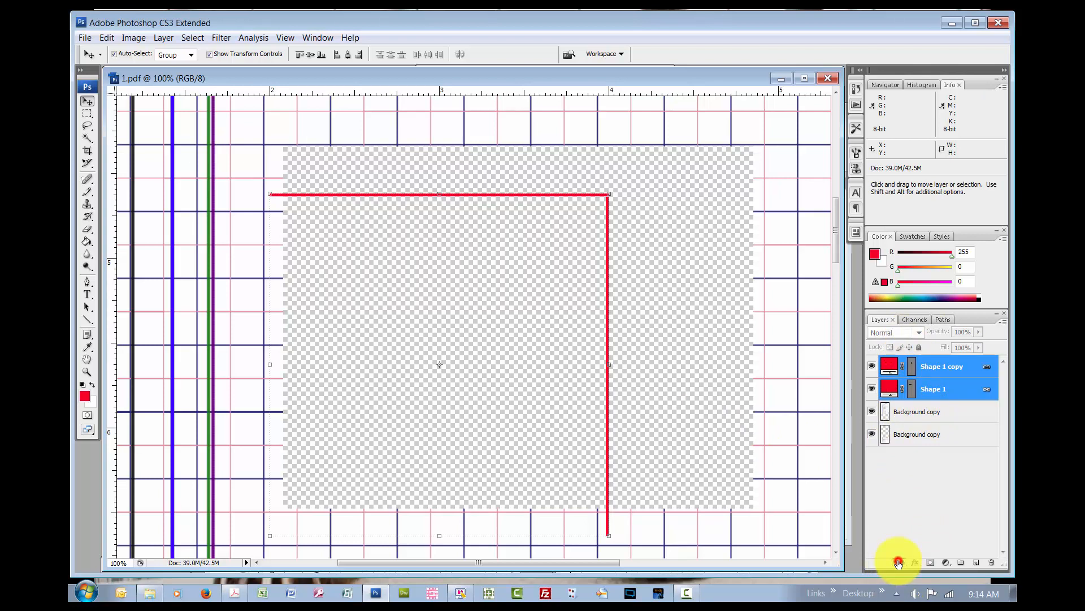
{"action": "left_click_drag", "start_coordinate": [968, 365], "coordinate": [977, 564]}
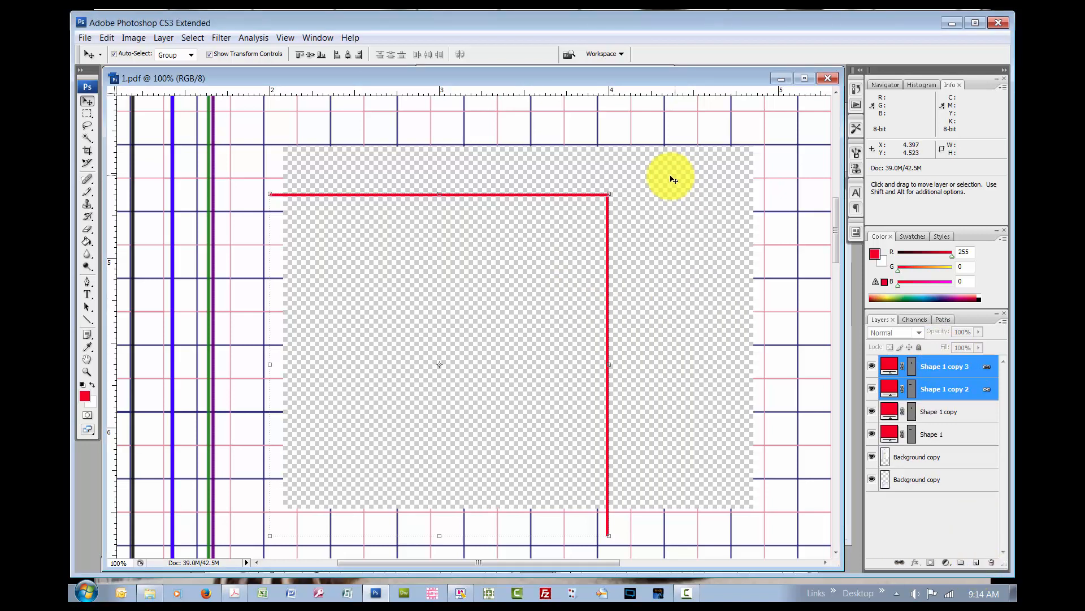
Rotate the duplicated pair of lines 180° to close a 2-inch square and link all four line layers.
{"action": "left_click_drag", "start_coordinate": [618, 185], "coordinate": [351, 451]}
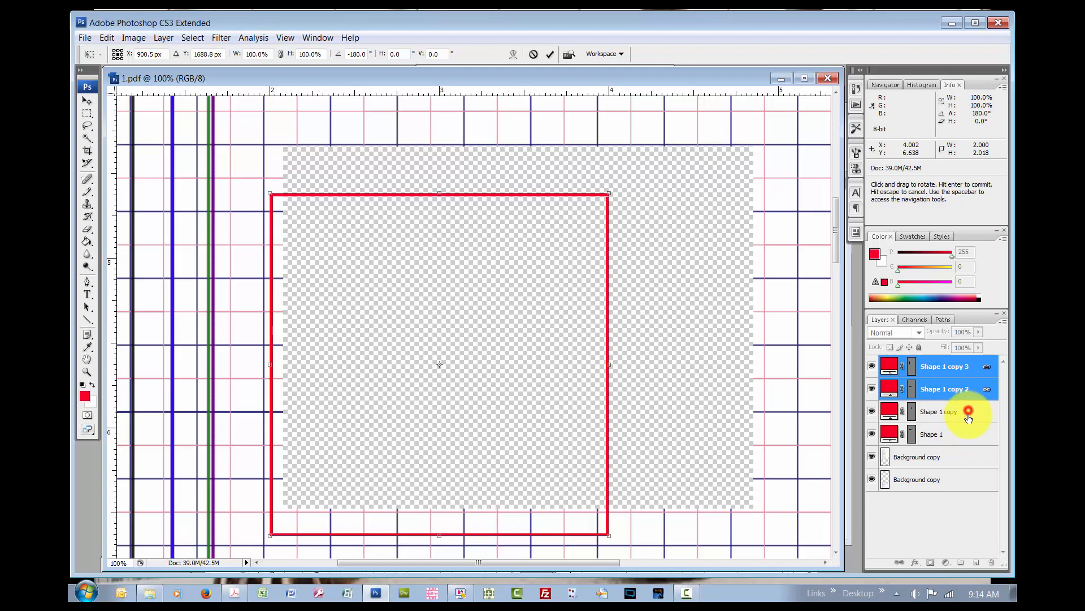
{"action": "left_click", "coordinate": [550, 54]}
{"action": "left_click", "coordinate": [955, 412], "text": "shift"}
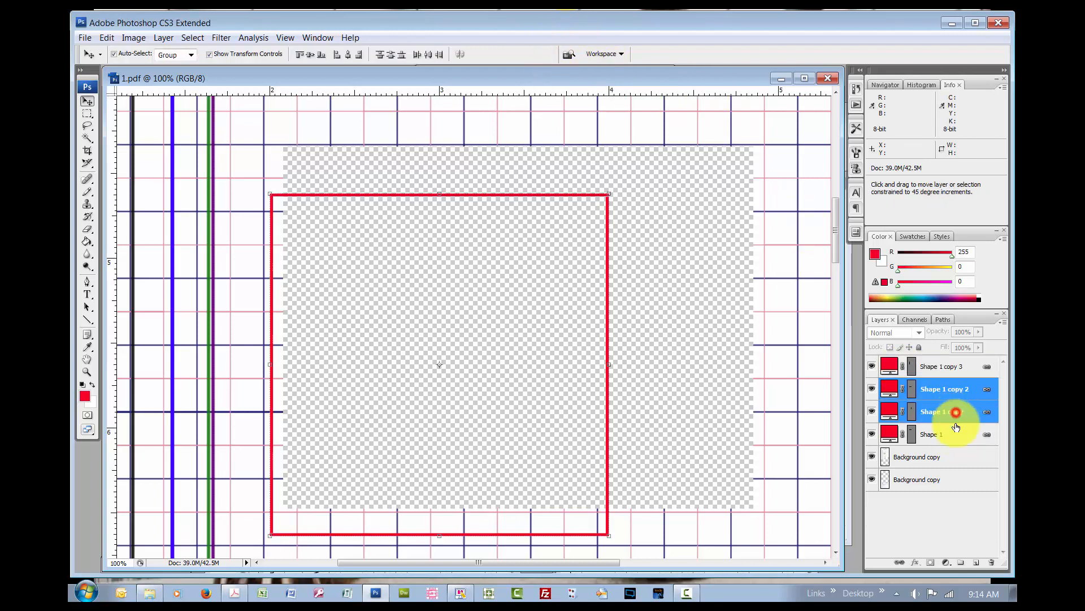
{"action": "left_click", "coordinate": [958, 366]}
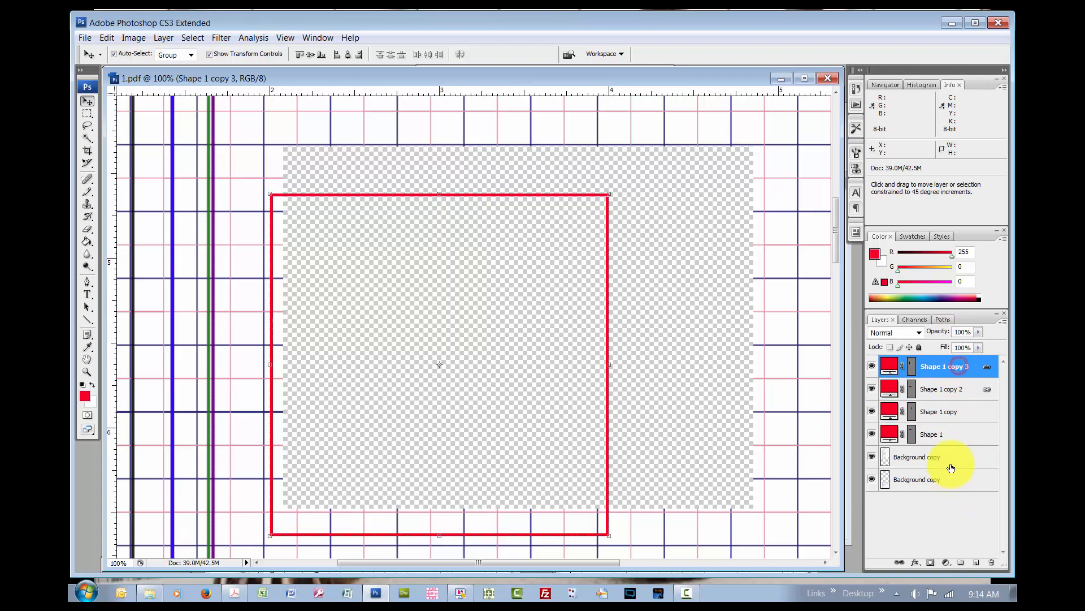
{"action": "left_click", "coordinate": [953, 433], "text": "shift"}
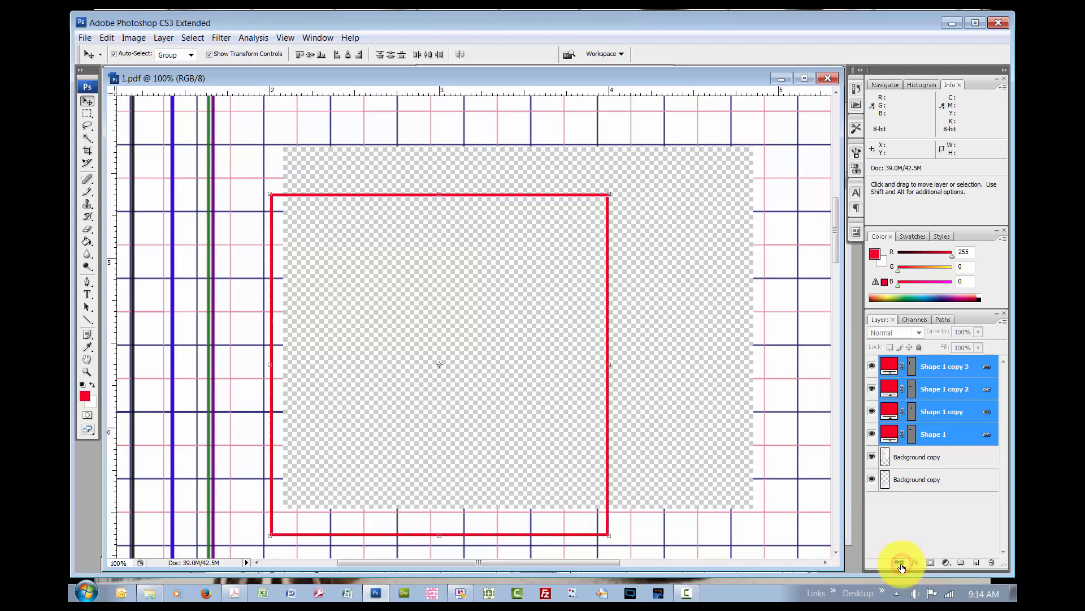
Draw both diagonals of the red square with 5 px lines and link all six shape layers.
{"action": "key", "text": "m"}
{"action": "key", "text": "i"}
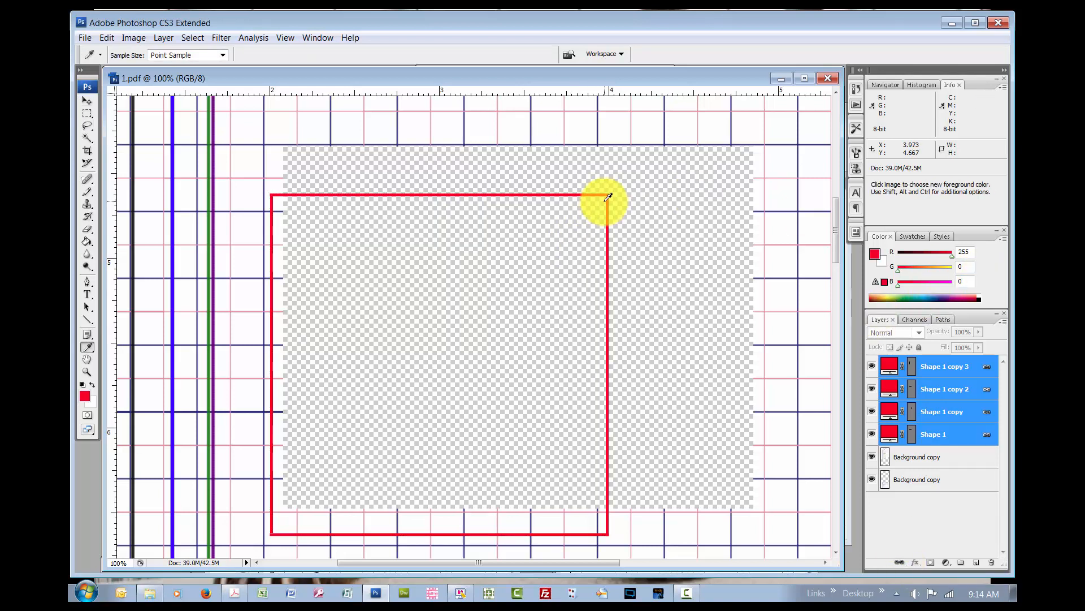
{"action": "key", "text": "u"}
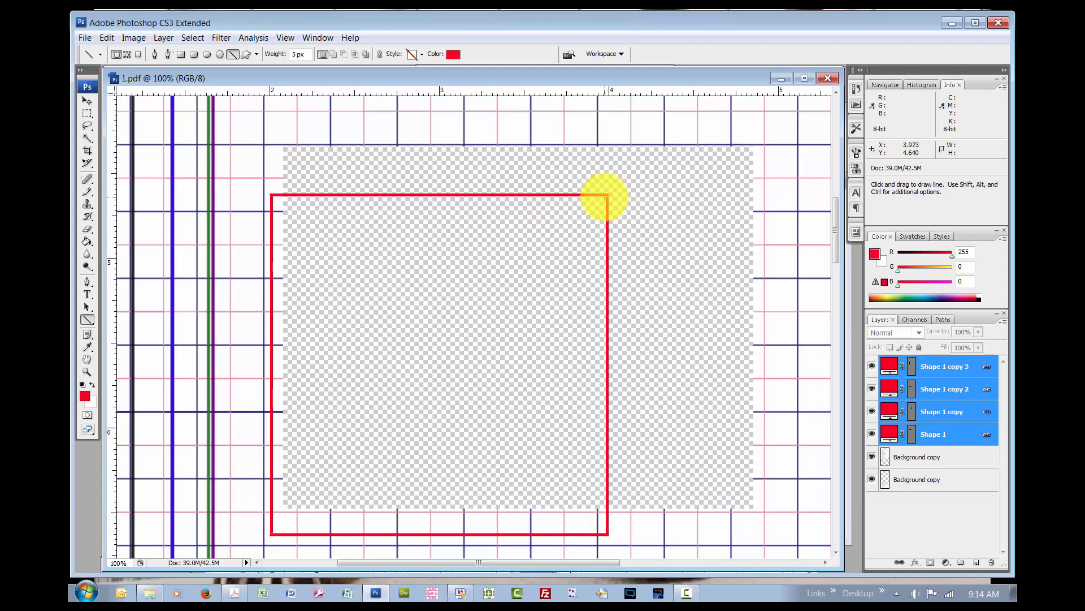
{"action": "left_click_drag", "start_coordinate": [607, 195], "coordinate": [271, 532]}
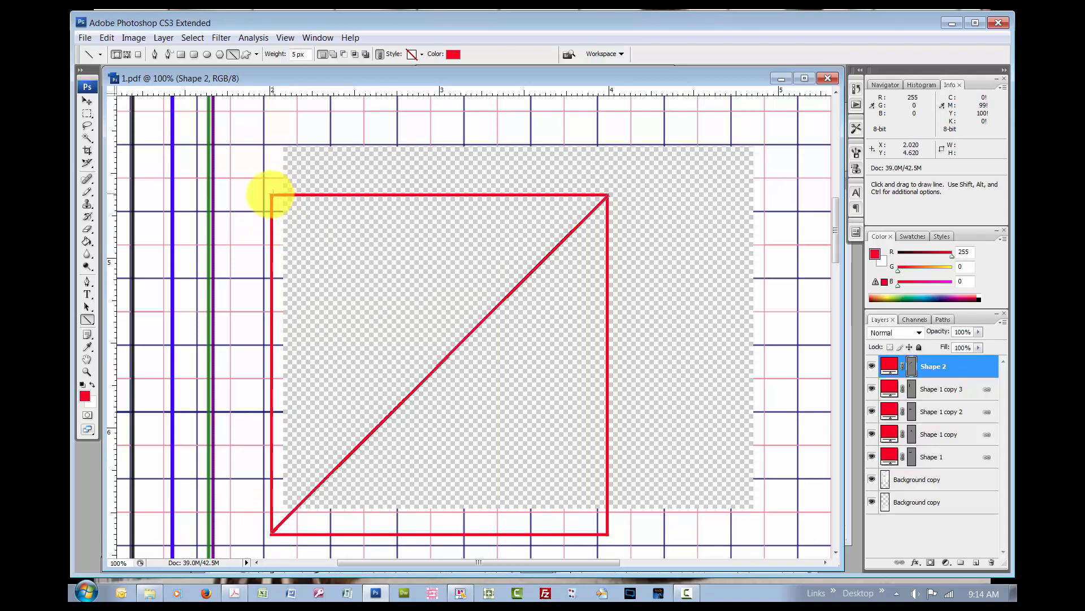
{"action": "left_click_drag", "start_coordinate": [271, 195], "coordinate": [607, 533]}
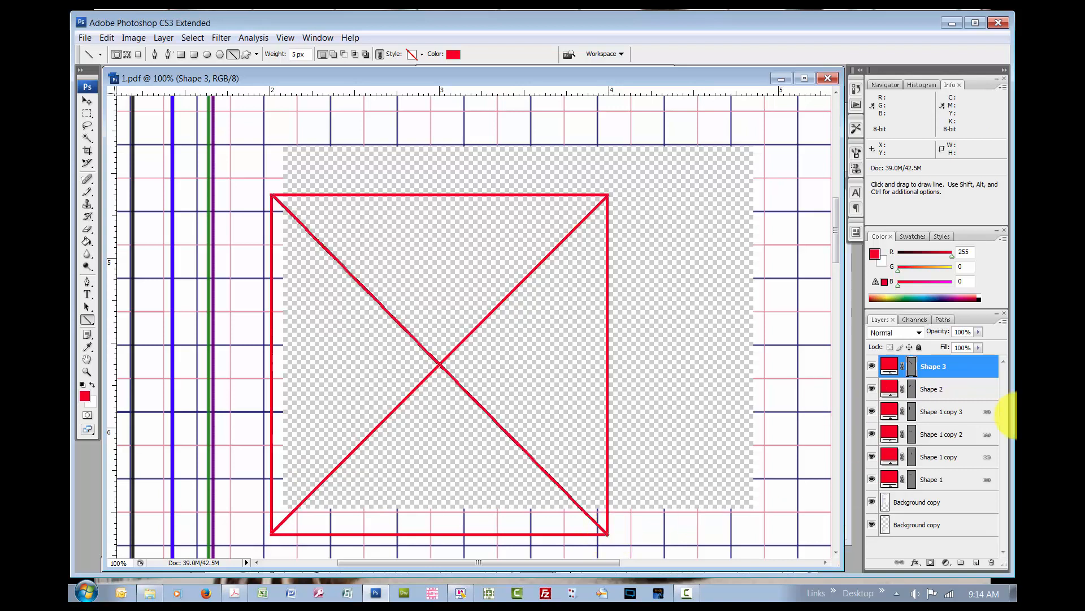
{"action": "left_click", "coordinate": [955, 480], "text": "shift"}
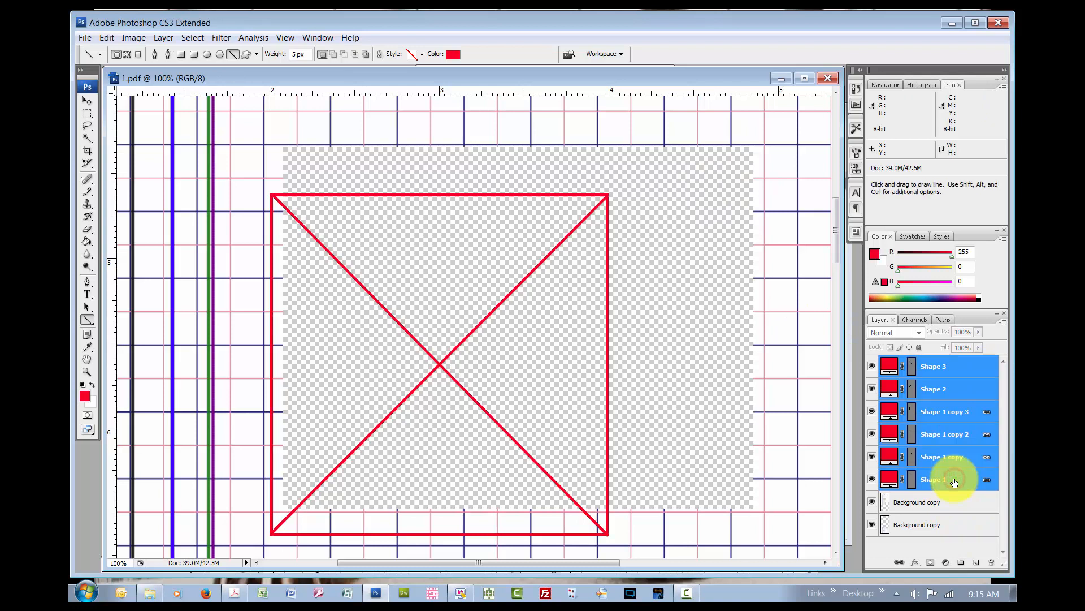
{"action": "left_click", "coordinate": [900, 562]}
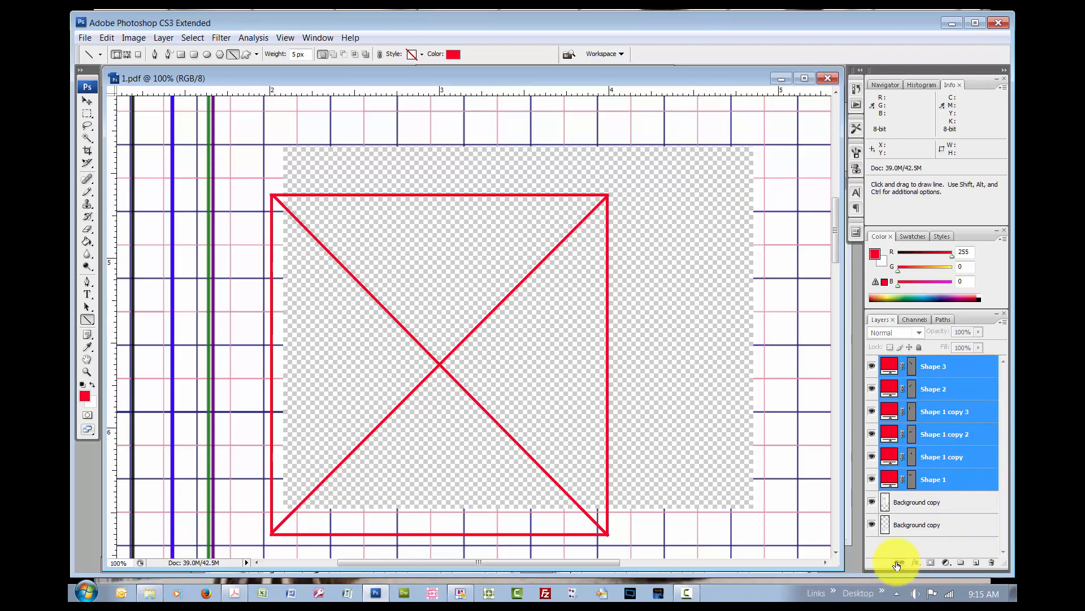
Move the linked crossed square straight down about 2.5 inches so it sits below the upper cutout on page 1.
{"action": "key", "text": "z"}
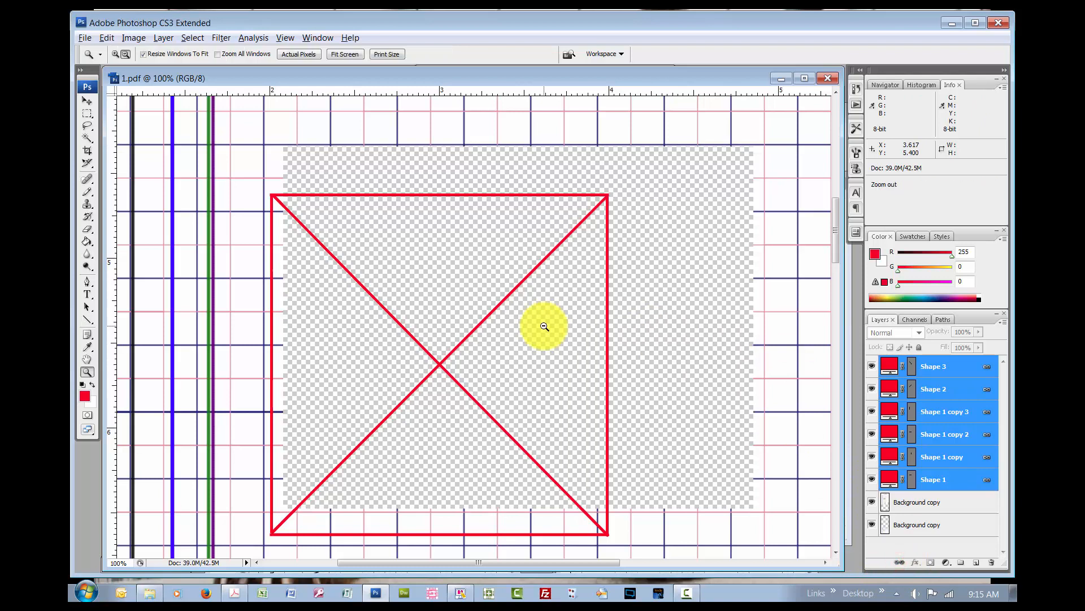
{"action": "left_click", "coordinate": [544, 326], "text": "alt"}
{"action": "left_click", "coordinate": [516, 304], "text": "alt"}
{"action": "left_click", "coordinate": [490, 286], "text": "alt"}
{"action": "left_click", "coordinate": [297, 305], "text": "alt"}
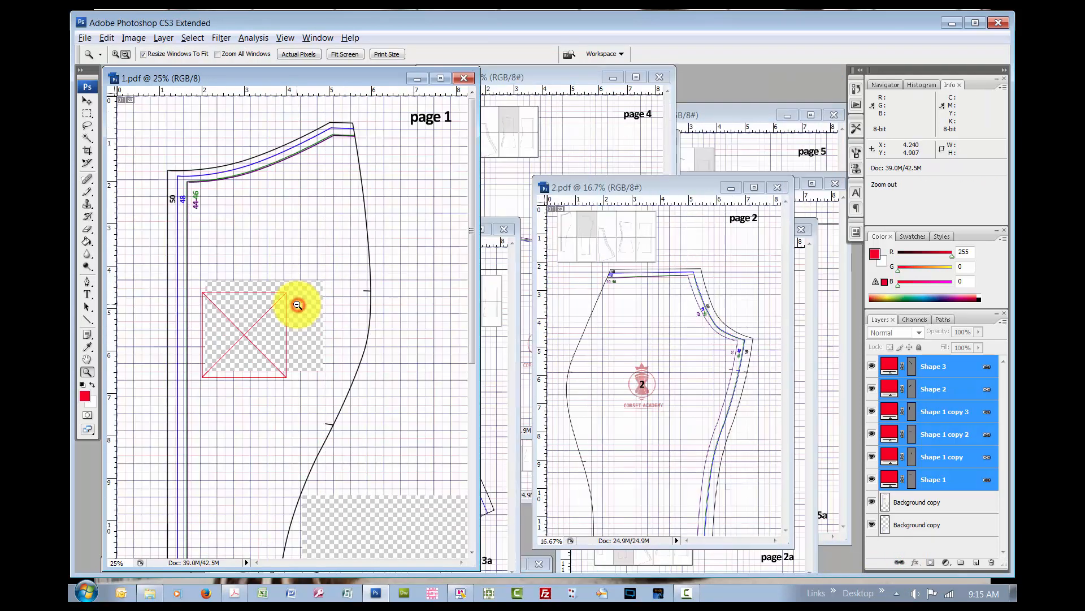
{"action": "left_click", "coordinate": [297, 305], "text": "alt"}
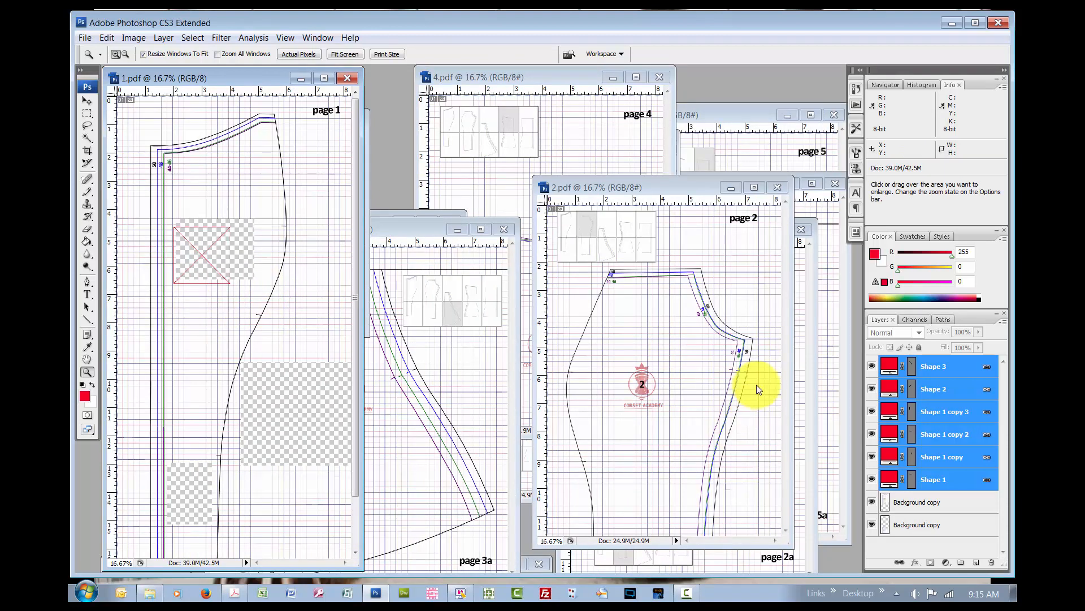
{"action": "key", "text": "v"}
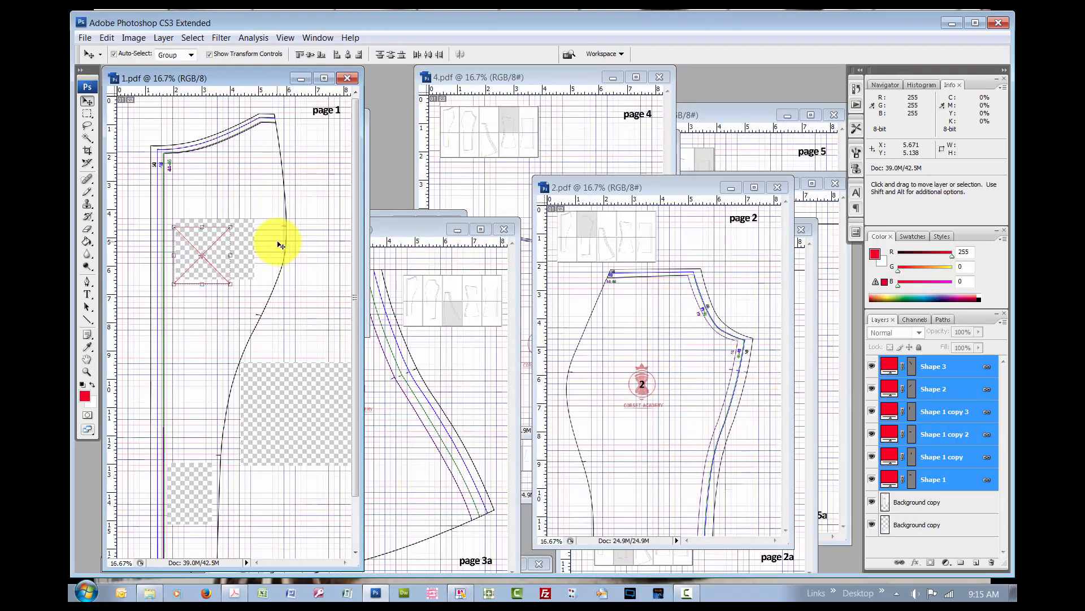
{"action": "left_click_drag", "start_coordinate": [204, 245], "coordinate": [205, 340]}
{"action": "left_click", "coordinate": [956, 366]}
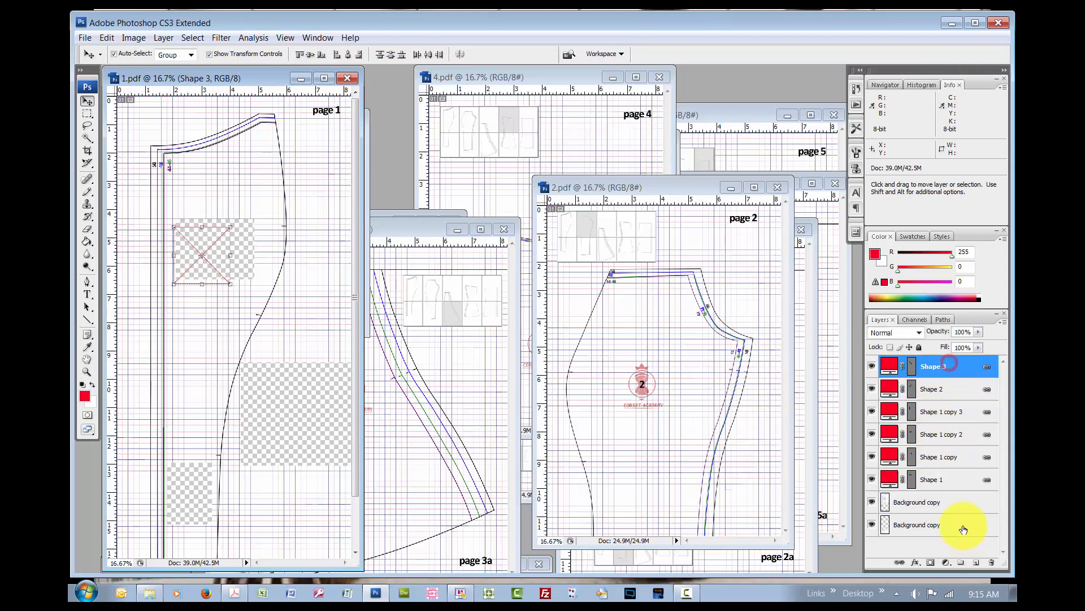
{"action": "left_click", "coordinate": [955, 479], "text": "shift"}
{"action": "key", "text": "shift+Down"}
{"action": "key", "text": "shift+Down"}
{"action": "key", "text": "shift+Down"}
{"action": "key", "text": "shift+Down"}
{"action": "key", "text": "shift+Down"}
{"action": "key", "text": "shift+Down"}
{"action": "key", "text": "shift+Down"}
{"action": "key", "text": "shift+Down"}
{"action": "key", "text": "shift+Down"}
{"action": "key", "text": "shift+Down"}
{"action": "key", "text": "shift+Down"}
{"action": "key", "text": "shift+Down"}
{"action": "key", "text": "shift+Down"}
{"action": "key", "text": "shift+Down"}
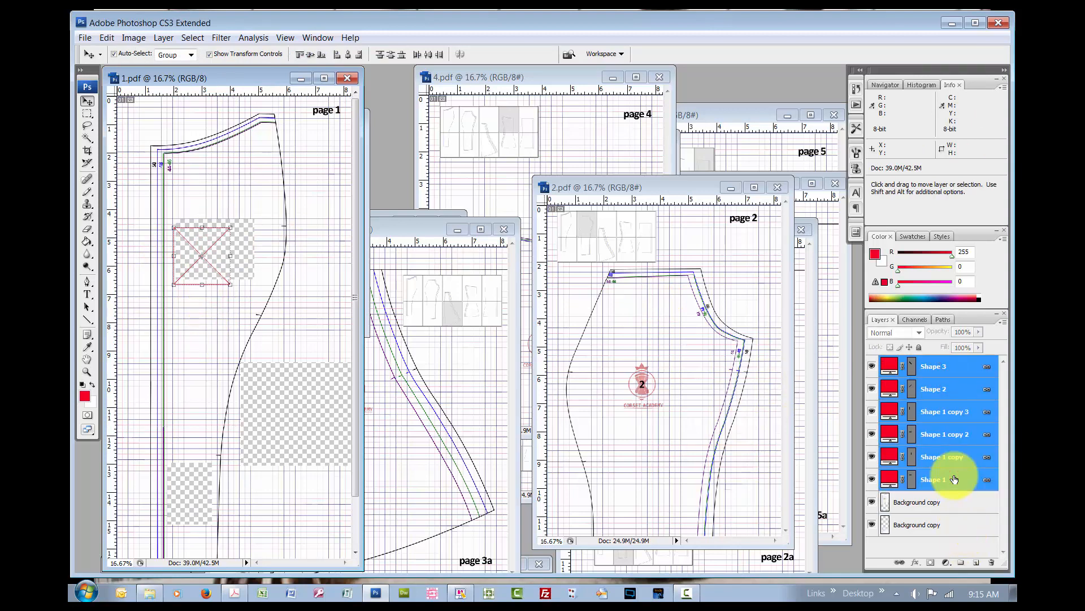
{"action": "key", "text": "shift+Down"}
{"action": "key", "text": "shift+Down"}
{"action": "key", "text": "shift+Down"}
{"action": "key", "text": "shift+Down"}
{"action": "key", "text": "shift+Down"}
{"action": "key", "text": "shift+Down"}
{"action": "key", "text": "shift+Down"}
{"action": "key", "text": "shift+Down"}
{"action": "key", "text": "shift+Down"}
{"action": "key", "text": "shift+Down"}
{"action": "key", "text": "shift+Down"}
{"action": "key", "text": "shift+Down"}
{"action": "key", "text": "shift+Down"}
{"action": "key", "text": "shift+Down"}
{"action": "key", "text": "shift+Down"}
{"action": "key", "text": "shift+Down"}
{"action": "key", "text": "shift+Down"}
{"action": "key", "text": "shift+Down"}
{"action": "key", "text": "shift+Down"}
{"action": "key", "text": "shift+Down"}
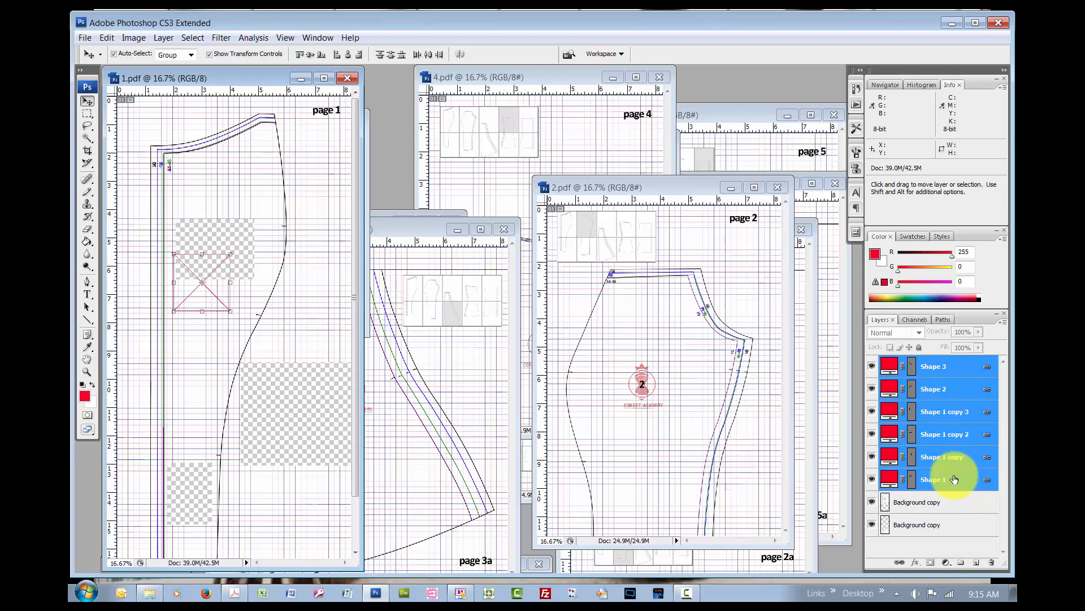
{"action": "key", "text": "shift+Down"}
{"action": "key", "text": "shift+Down"}
{"action": "key", "text": "shift+Down"}
{"action": "key", "text": "shift+Down"}
{"action": "key", "text": "shift+Down"}
{"action": "key", "text": "shift+Down"}
{"action": "key", "text": "shift+Down"}
{"action": "key", "text": "shift+Down"}
{"action": "key", "text": "shift+Down"}
{"action": "key", "text": "shift+Down"}
{"action": "key", "text": "shift+Down"}
{"action": "key", "text": "shift+Down"}
{"action": "key", "text": "shift+Down"}
{"action": "key", "text": "shift+Down"}
{"action": "key", "text": "shift+Down"}
{"action": "key", "text": "shift+Down"}
{"action": "key", "text": "shift+Down"}
{"action": "key", "text": "shift+Down"}
{"action": "key", "text": "shift+Down"}
{"action": "key", "text": "shift+Down"}
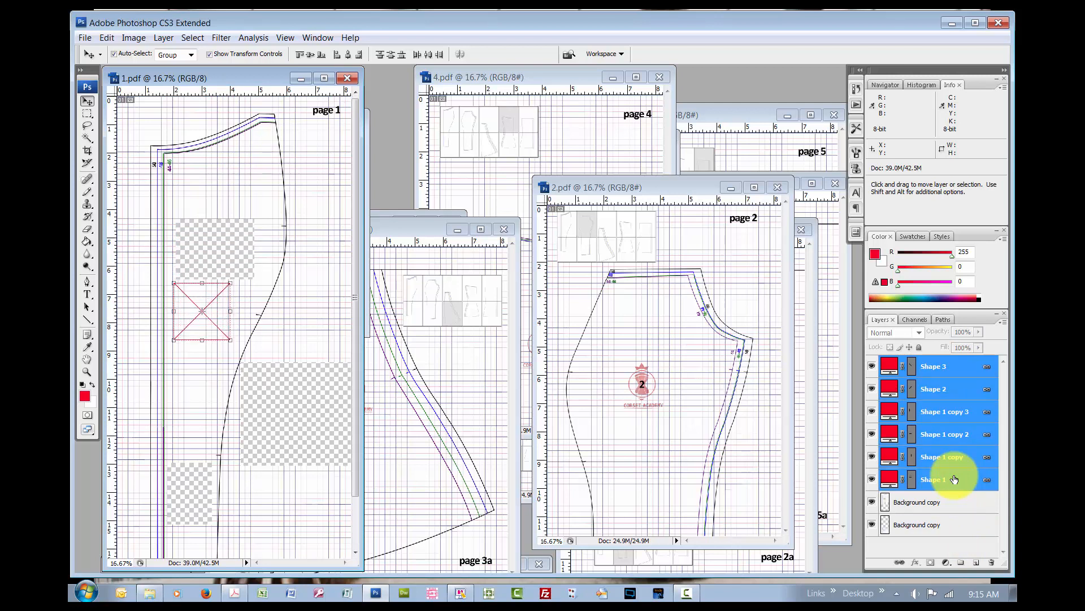
{"action": "key", "text": "shift+Down"}
{"action": "key", "text": "shift+Down"}
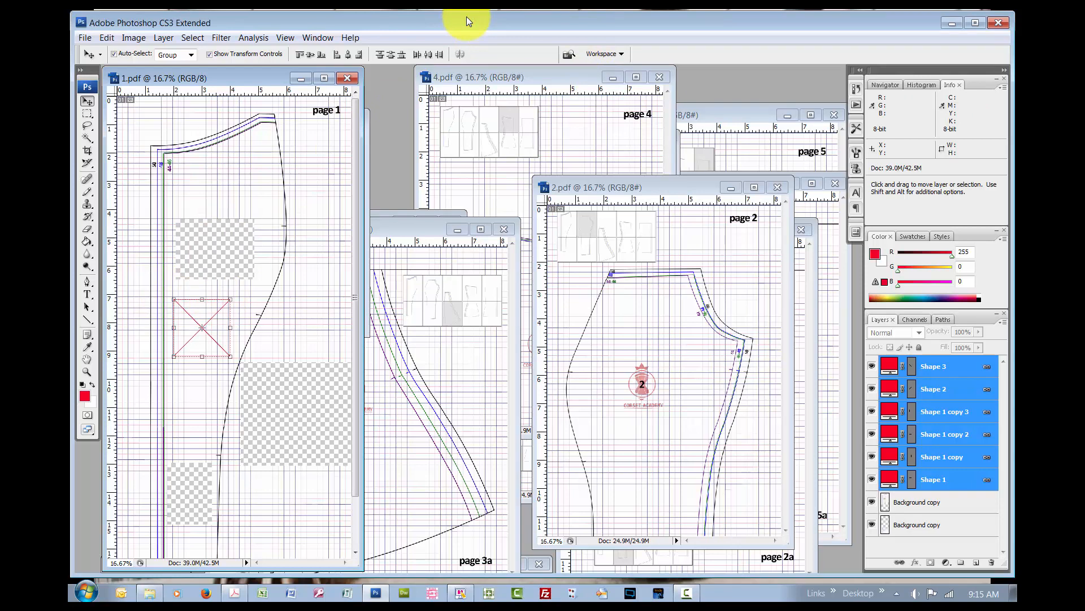
{"action": "key", "text": "alt"}
{"action": "key", "text": "f"}
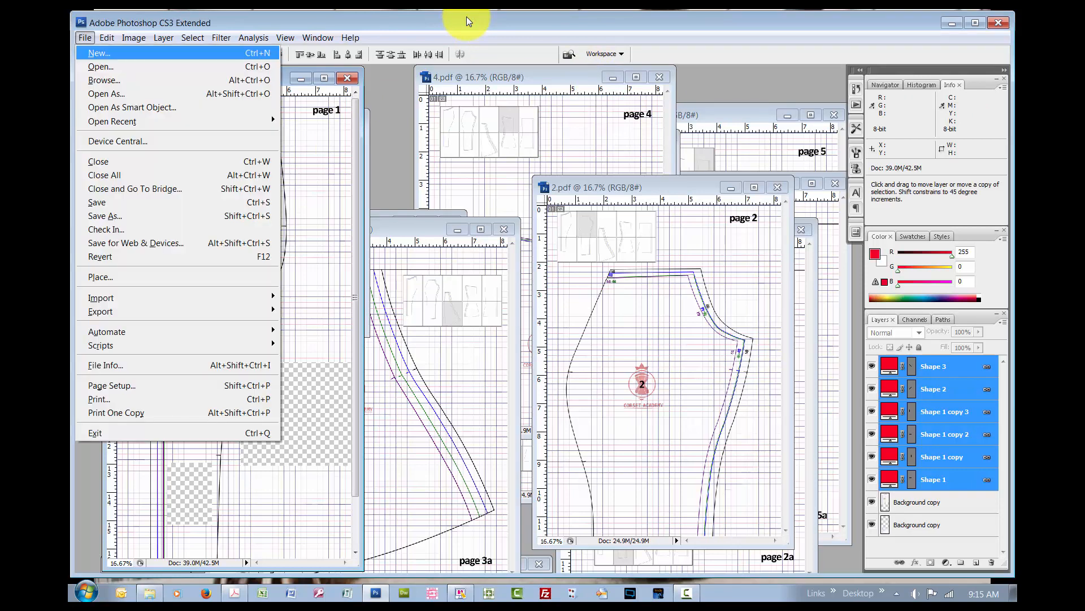
{"action": "key", "text": "a"}
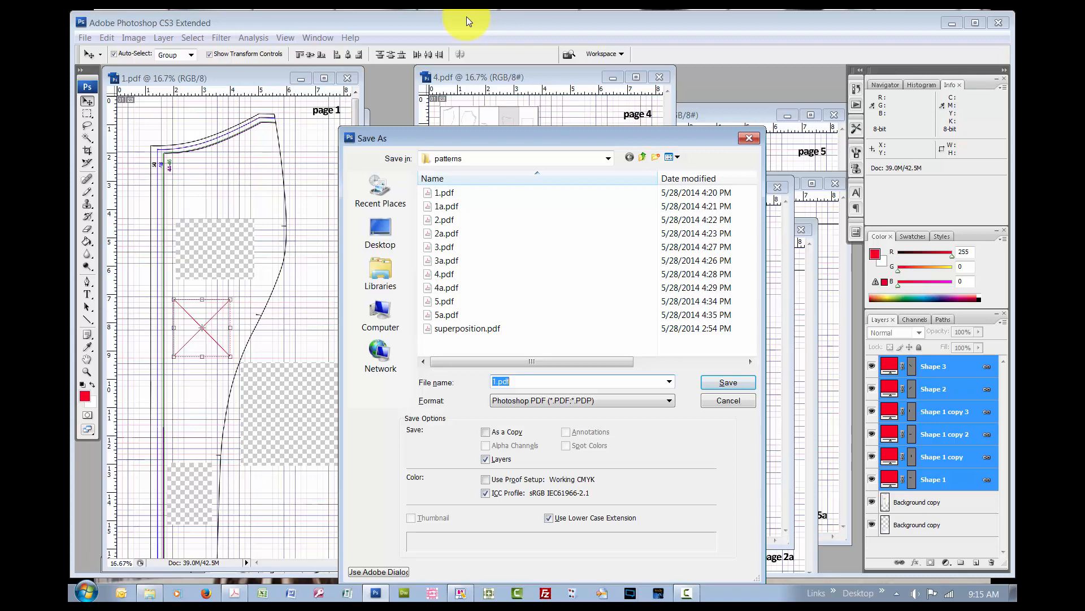
{"action": "type", "text": "1-combine"}
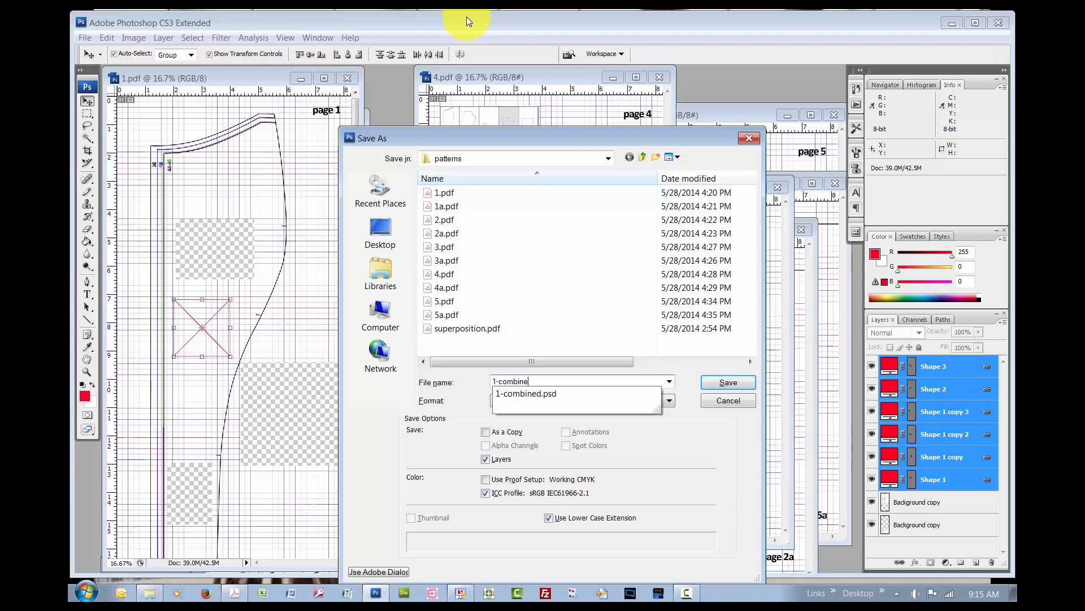
{"action": "type", "text": "d-youtube"}
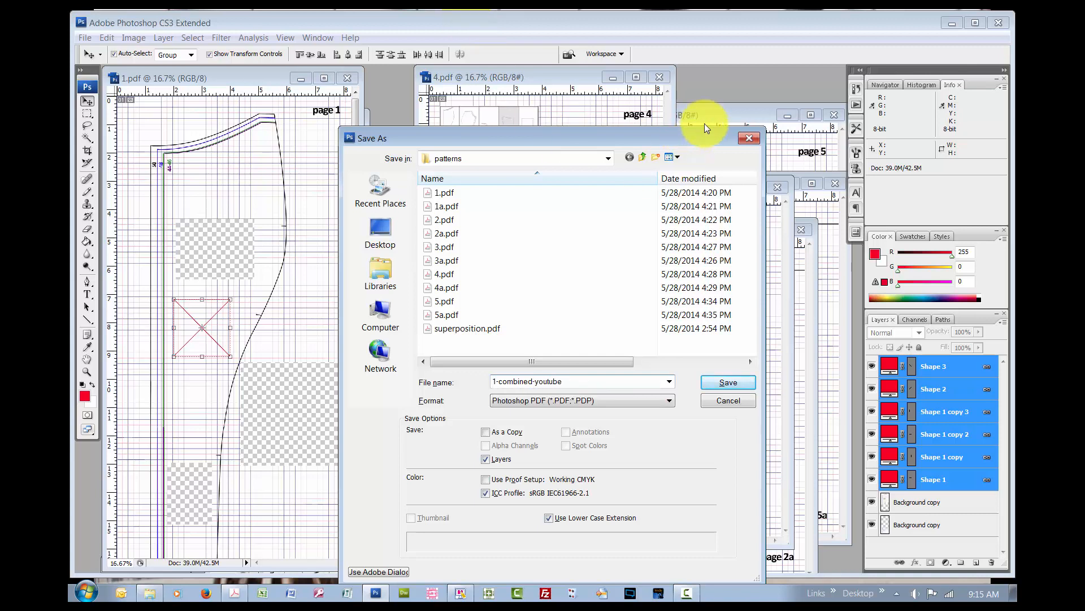
{"action": "left_click", "coordinate": [735, 385]}
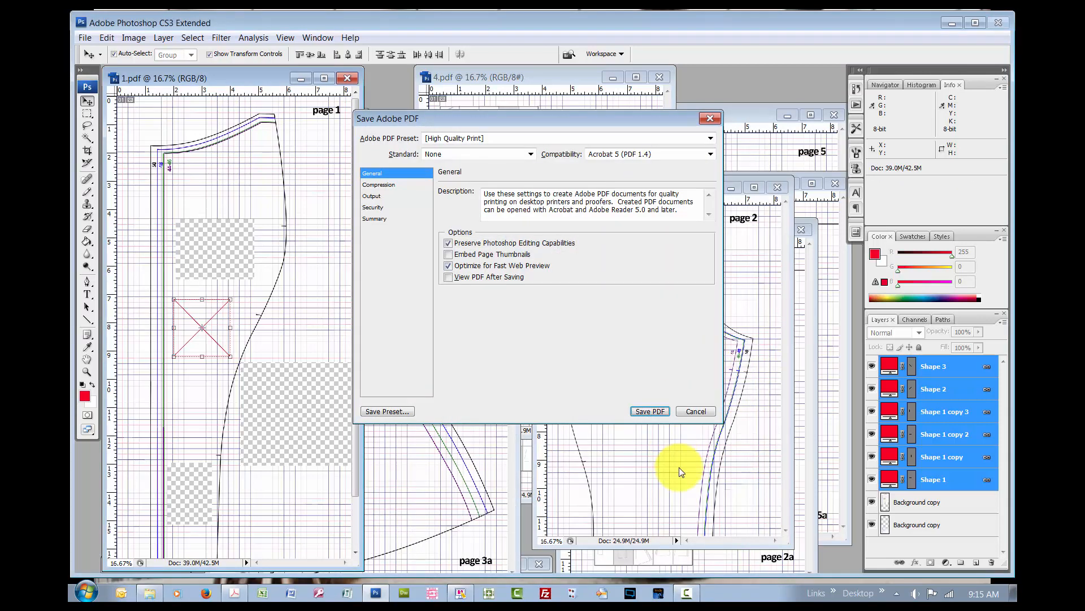
{"action": "left_click", "coordinate": [697, 406]}
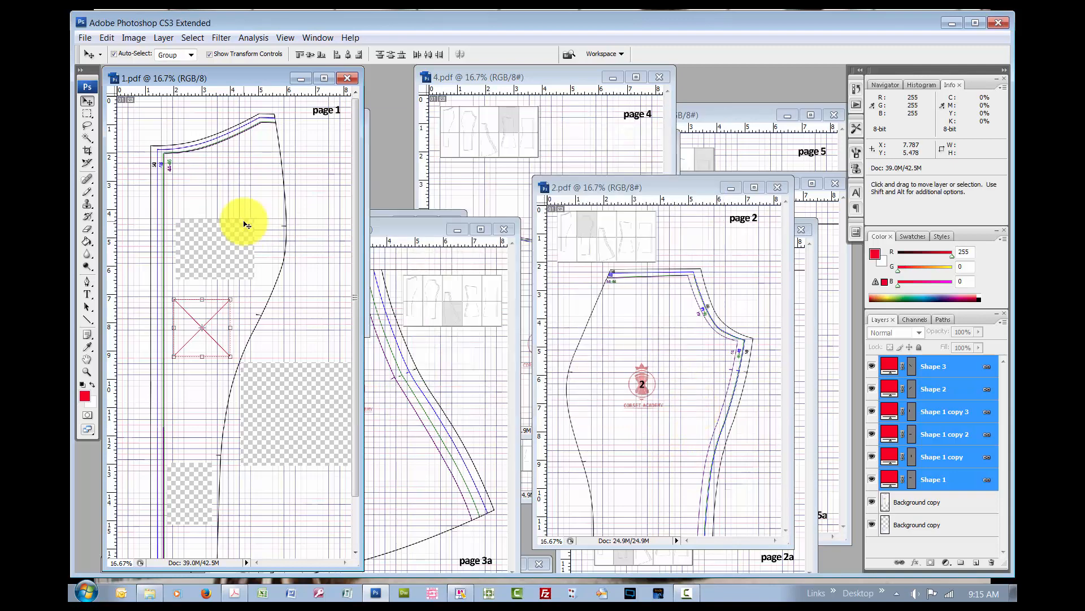
Save the combined page 1 piece in Photoshop PSD format as 1-combined.youtube with maximized compatibility.
{"action": "key", "text": "alt+f"}
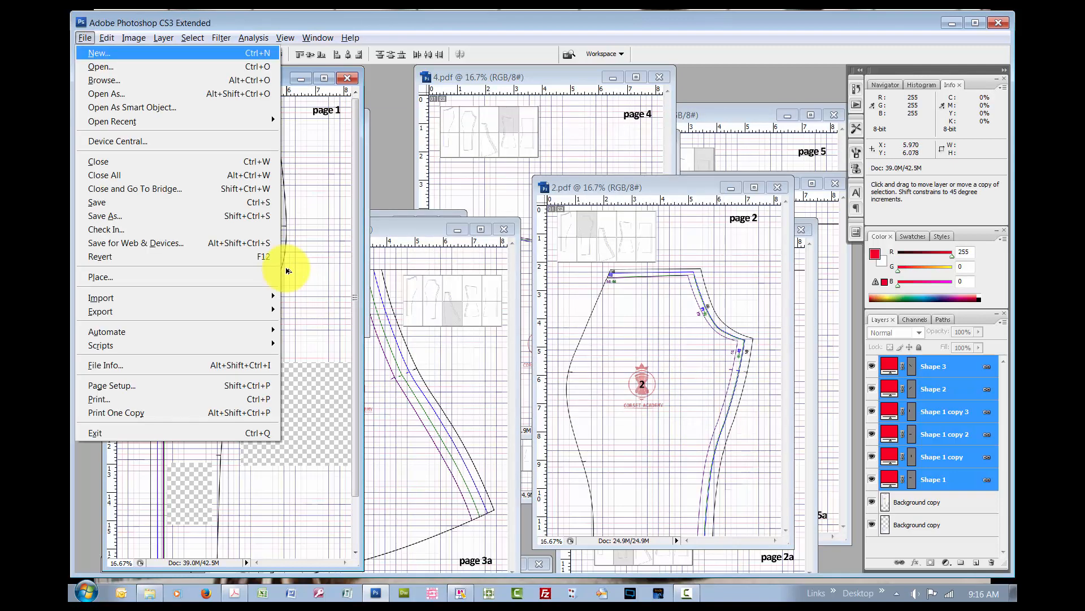
{"action": "key", "text": "shift+ctrl+s"}
{"action": "left_click", "coordinate": [561, 402]}
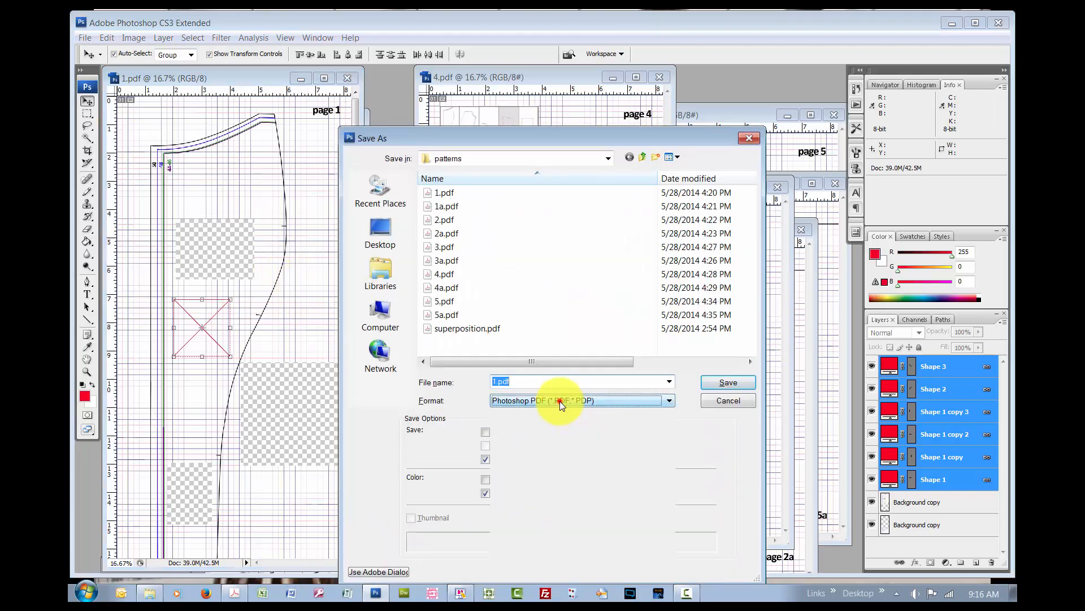
{"action": "left_click", "coordinate": [552, 408]}
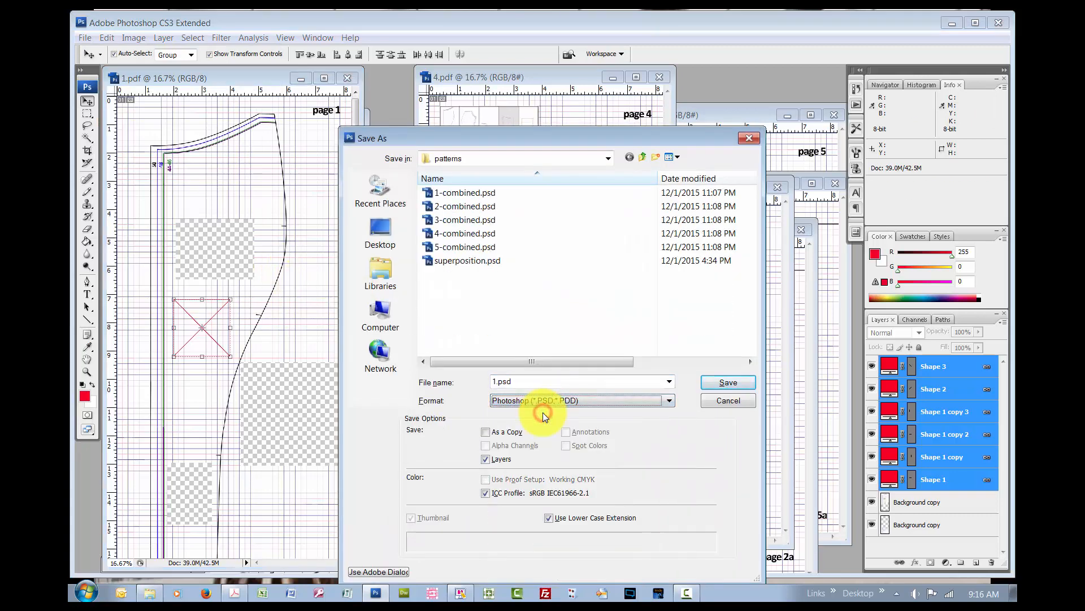
{"action": "left_click", "coordinate": [523, 383]}
{"action": "type", "text": "1"}
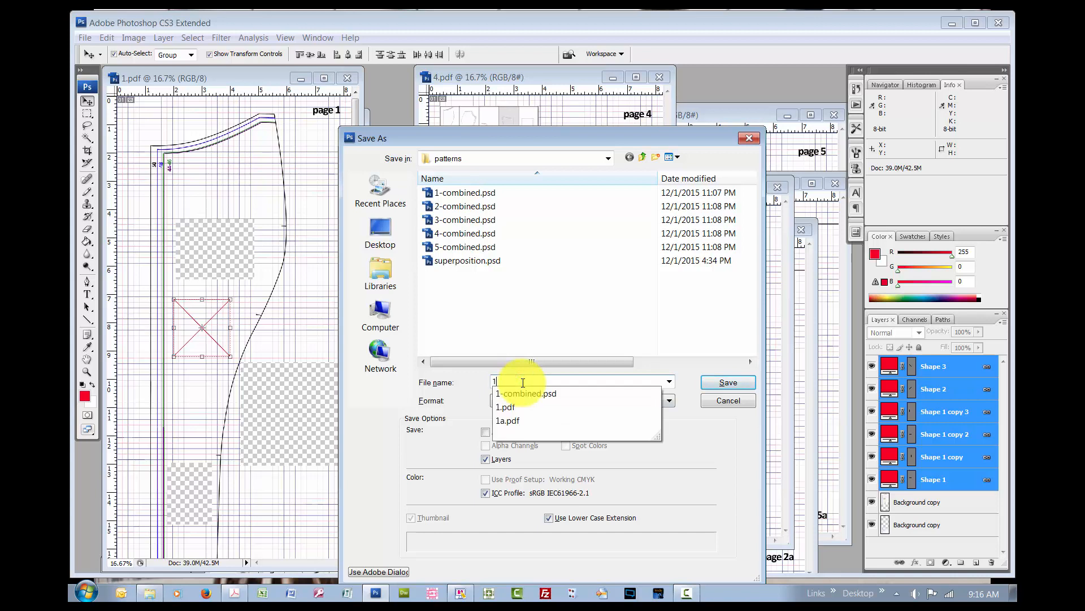
{"action": "type", "text": "-combi"}
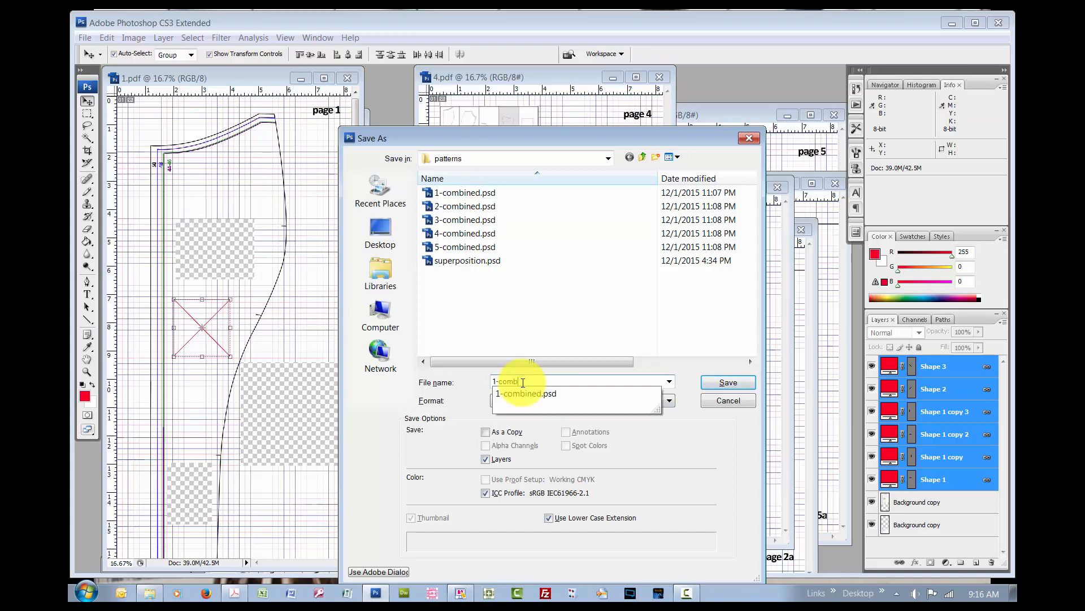
{"action": "type", "text": "ned. you"}
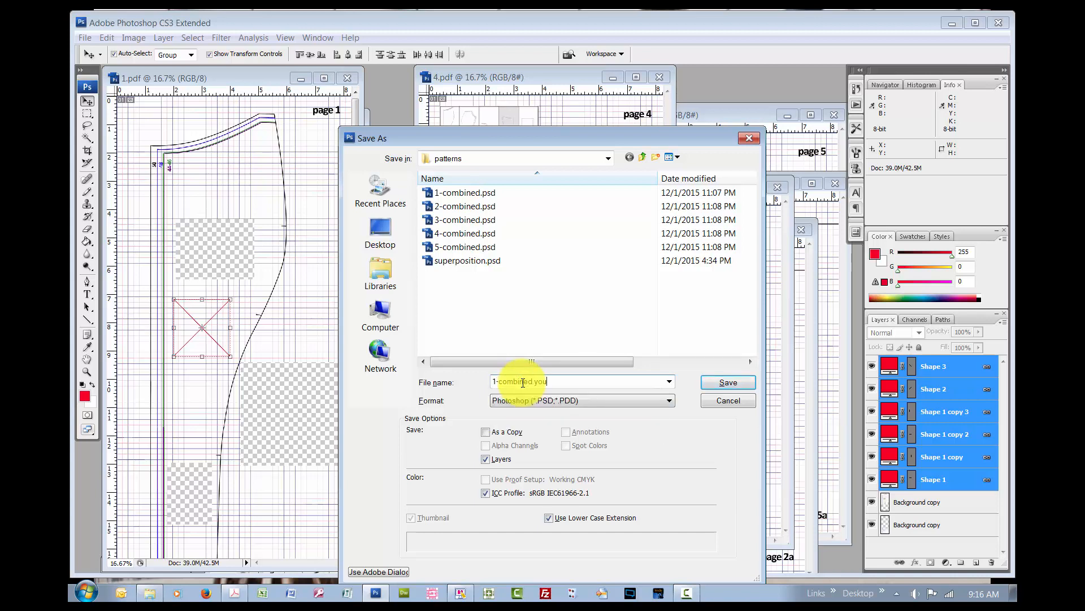
{"action": "type", "text": "tube"}
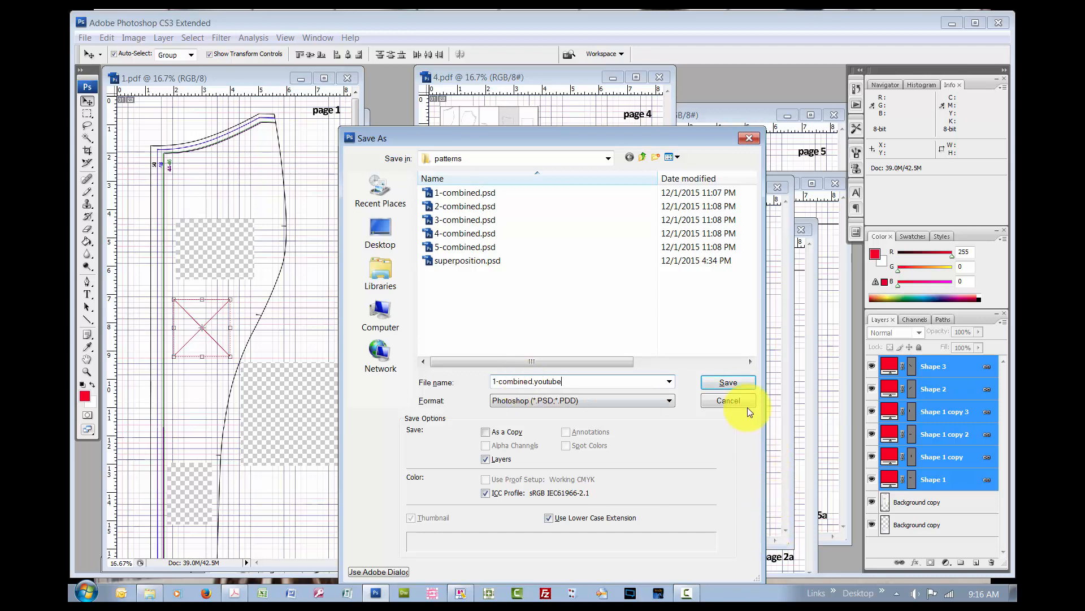
{"action": "left_click", "coordinate": [733, 387]}
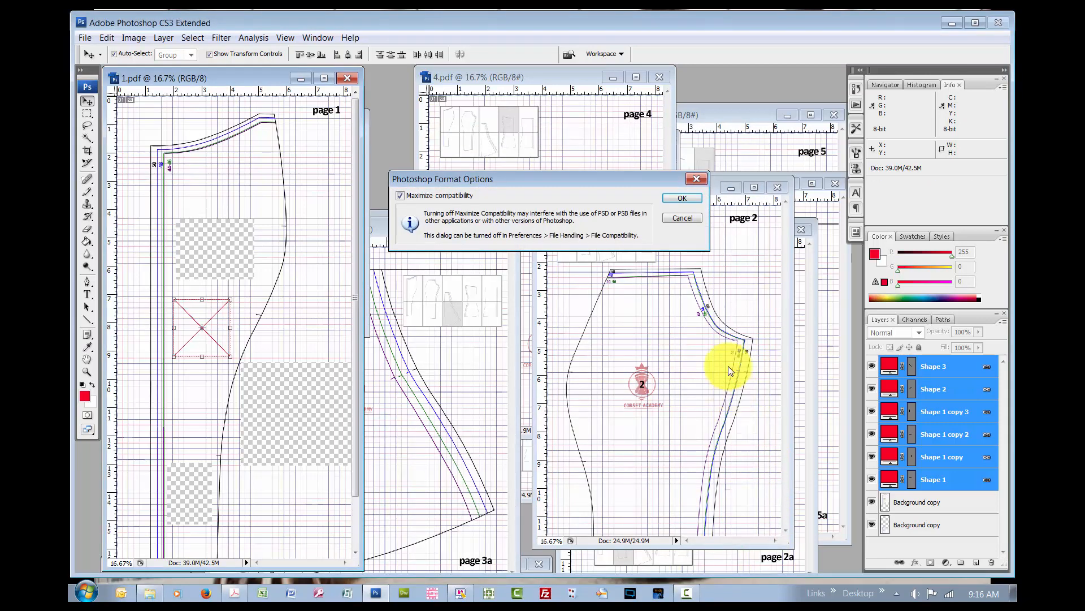
{"action": "left_click", "coordinate": [683, 198]}
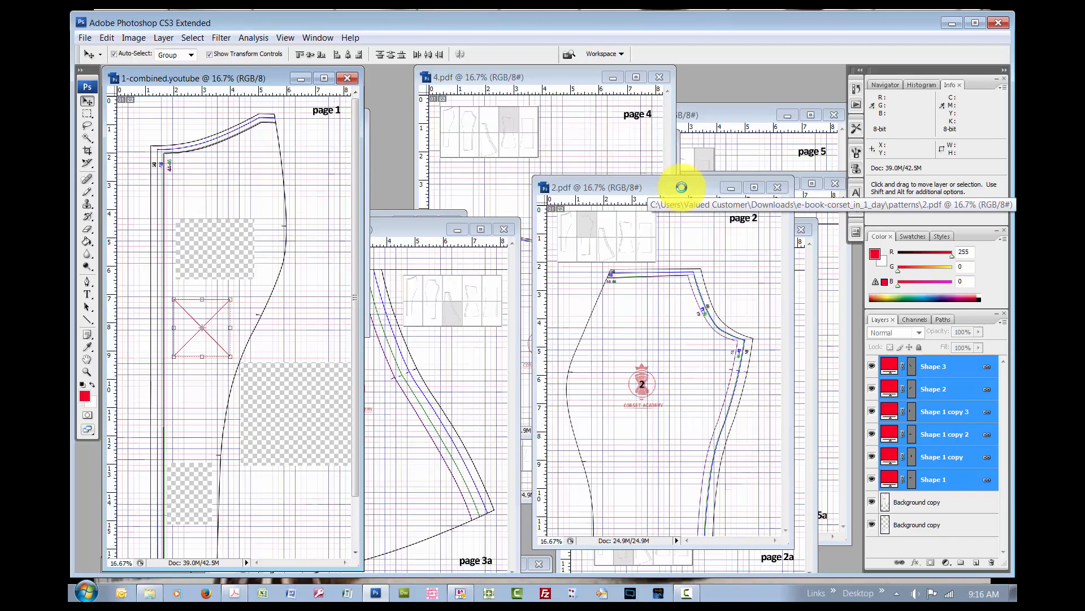
Export the combined piece with Save for Web & Devices as a PNG-8, images only, named 1-combined.youtube.png.
{"action": "key", "text": "alt+f"}
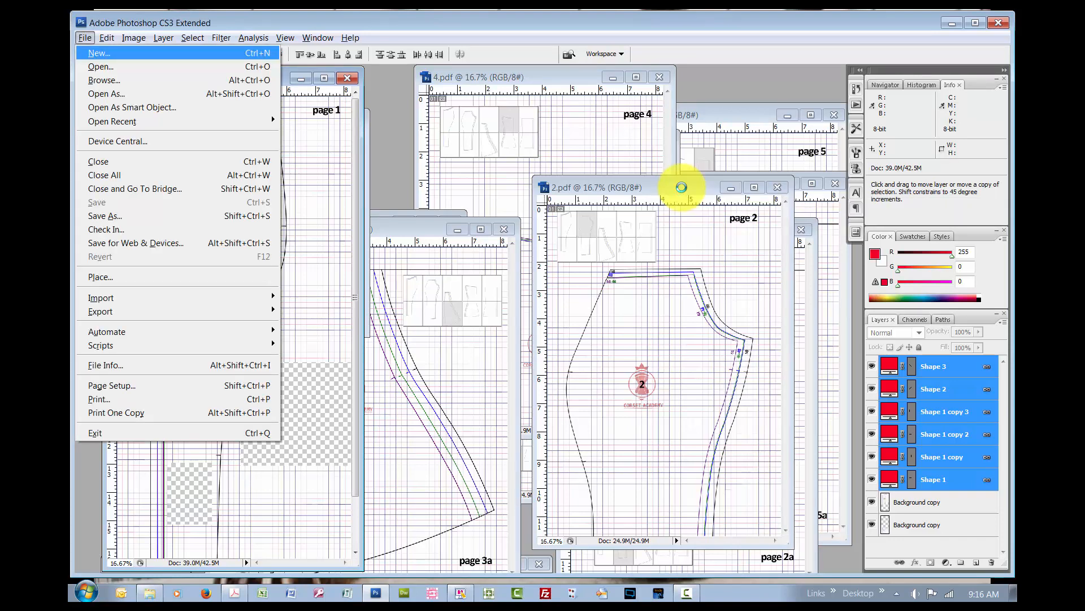
{"action": "left_click", "coordinate": [149, 241]}
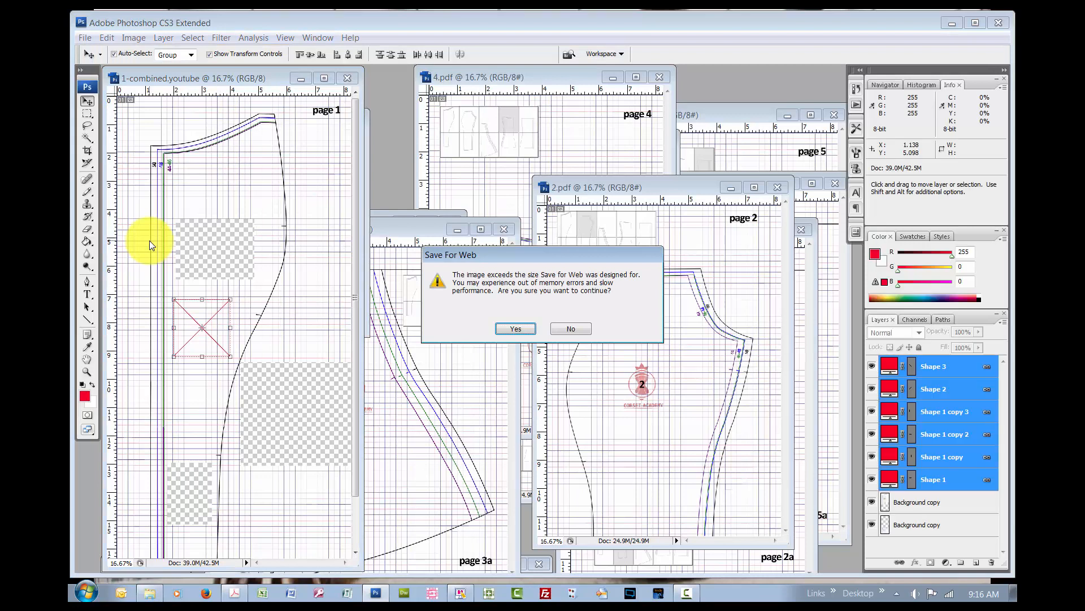
{"action": "left_click", "coordinate": [514, 333]}
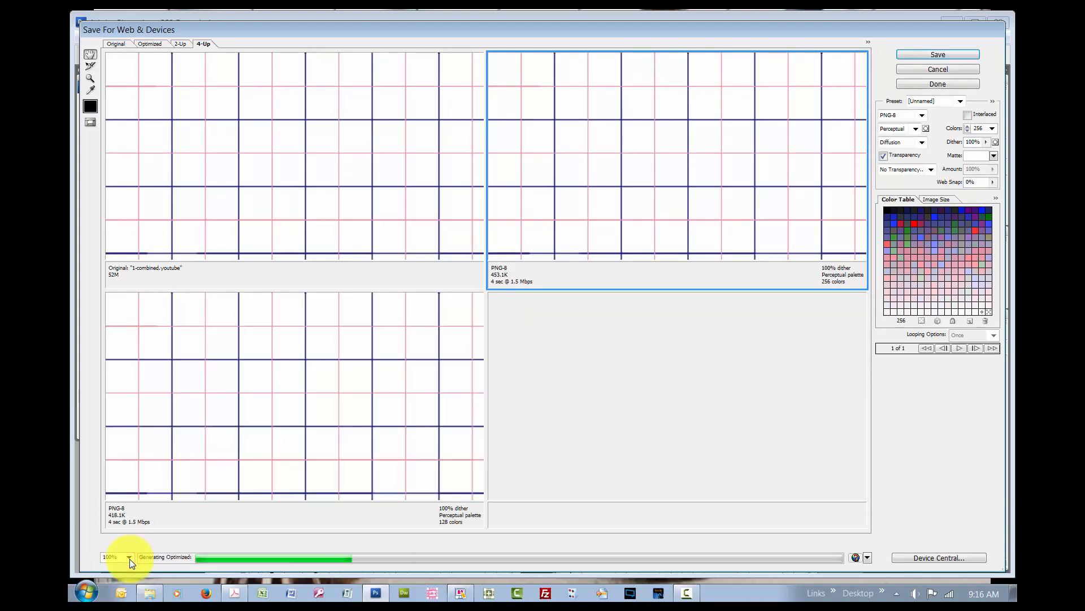
{"action": "left_click", "coordinate": [130, 557]}
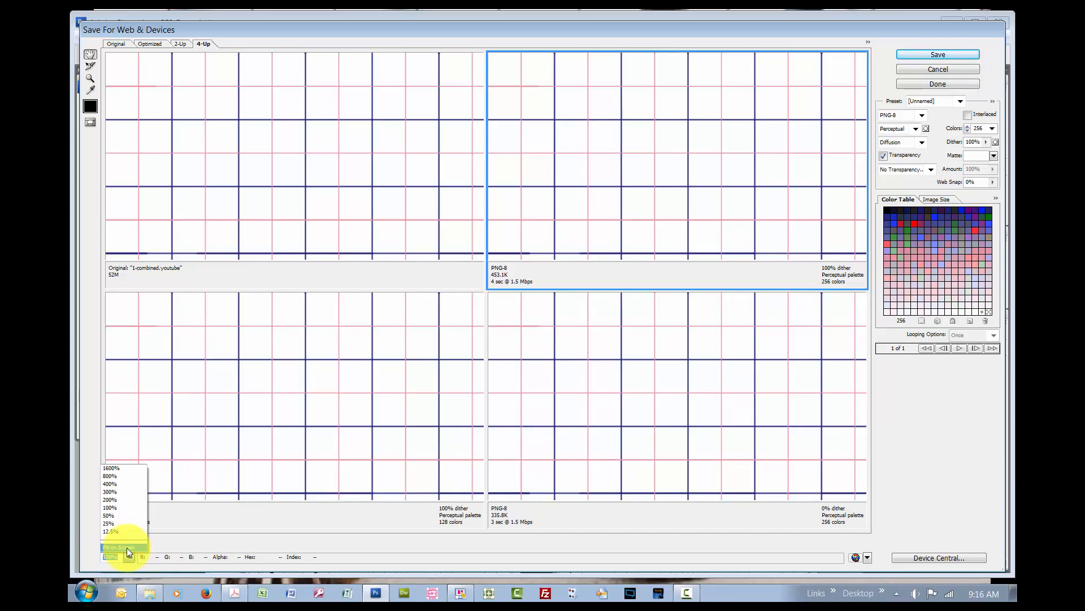
{"action": "left_click", "coordinate": [126, 547]}
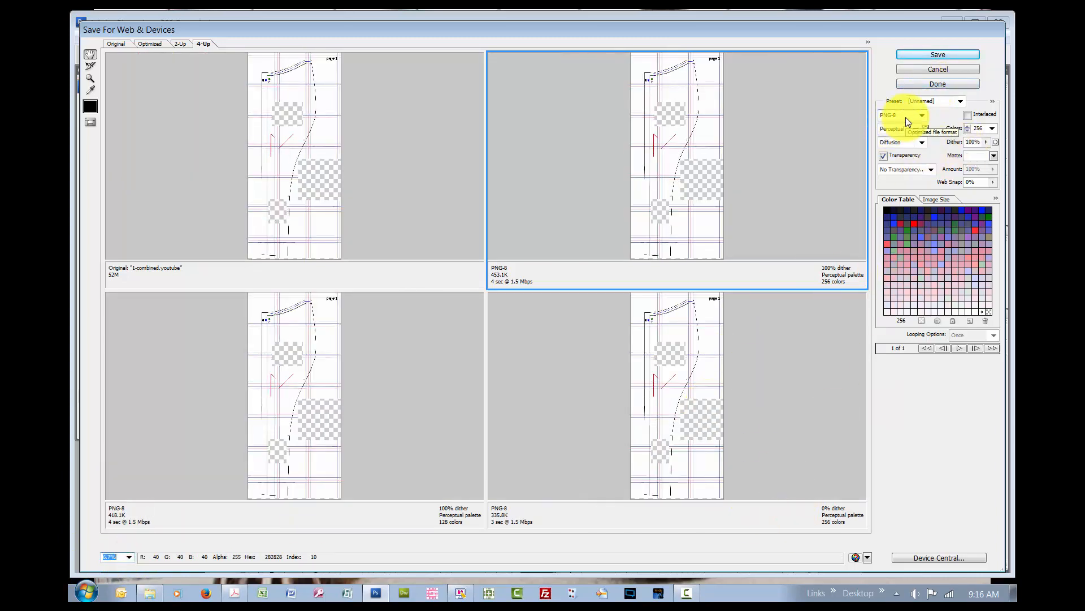
{"action": "left_click", "coordinate": [924, 52]}
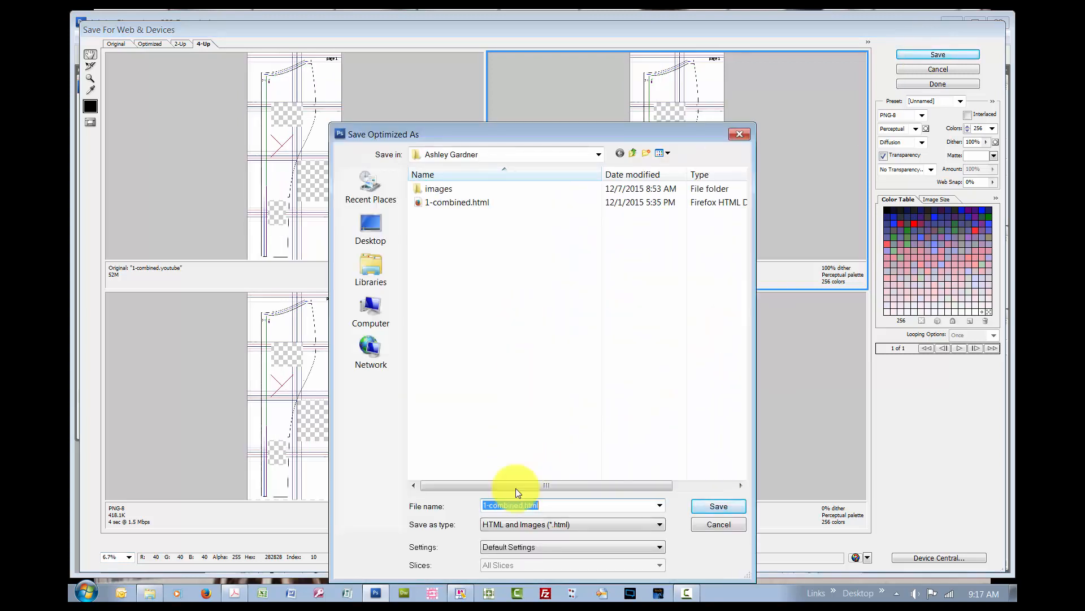
{"action": "left_click", "coordinate": [534, 524]}
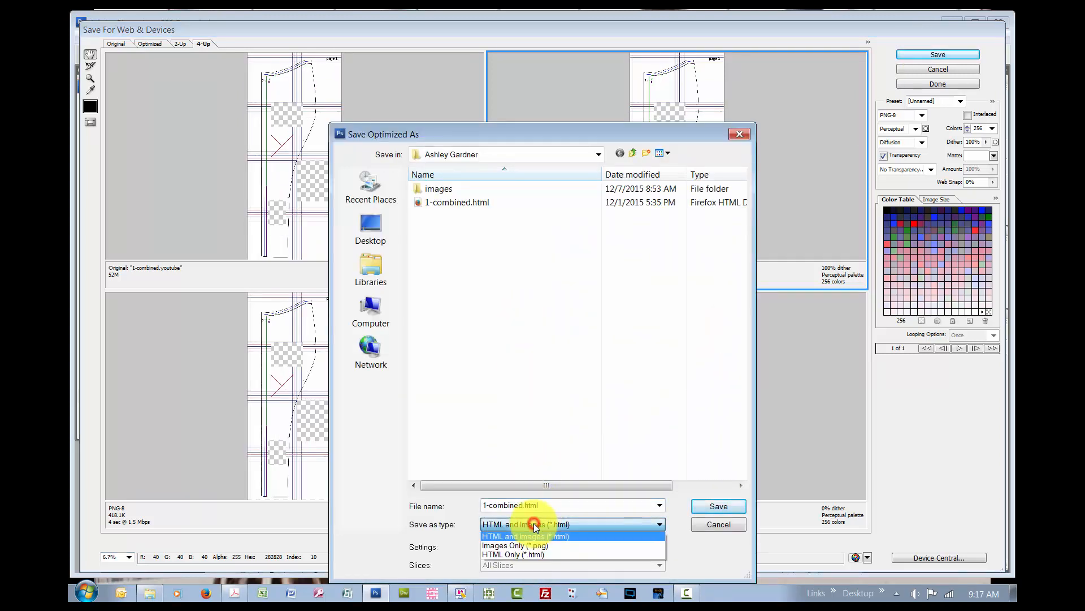
{"action": "left_click", "coordinate": [531, 544]}
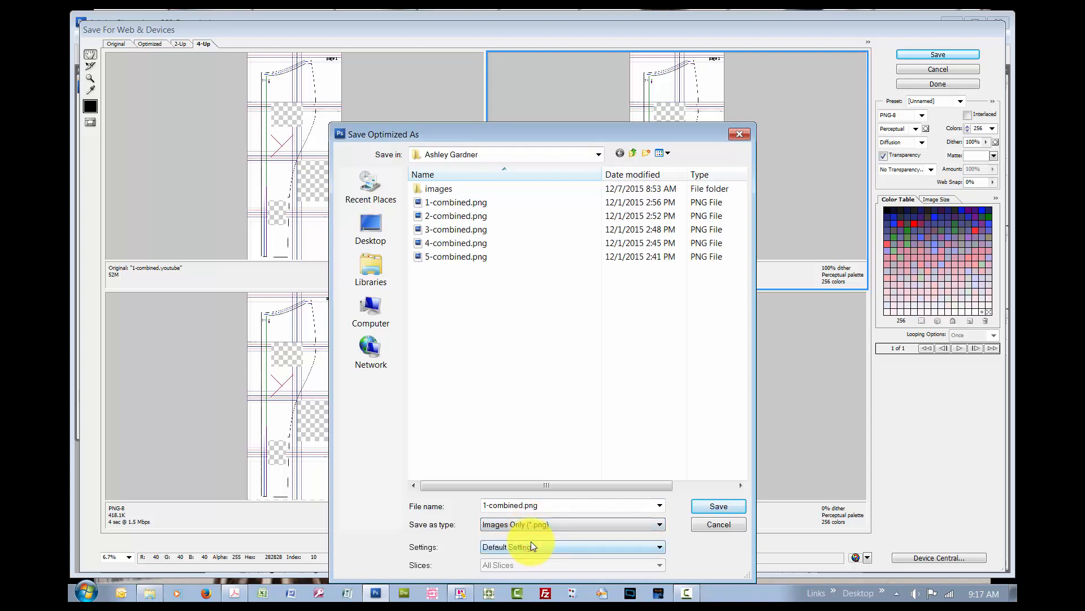
{"action": "double_click", "coordinate": [524, 502]}
{"action": "left_click", "coordinate": [524, 502]}
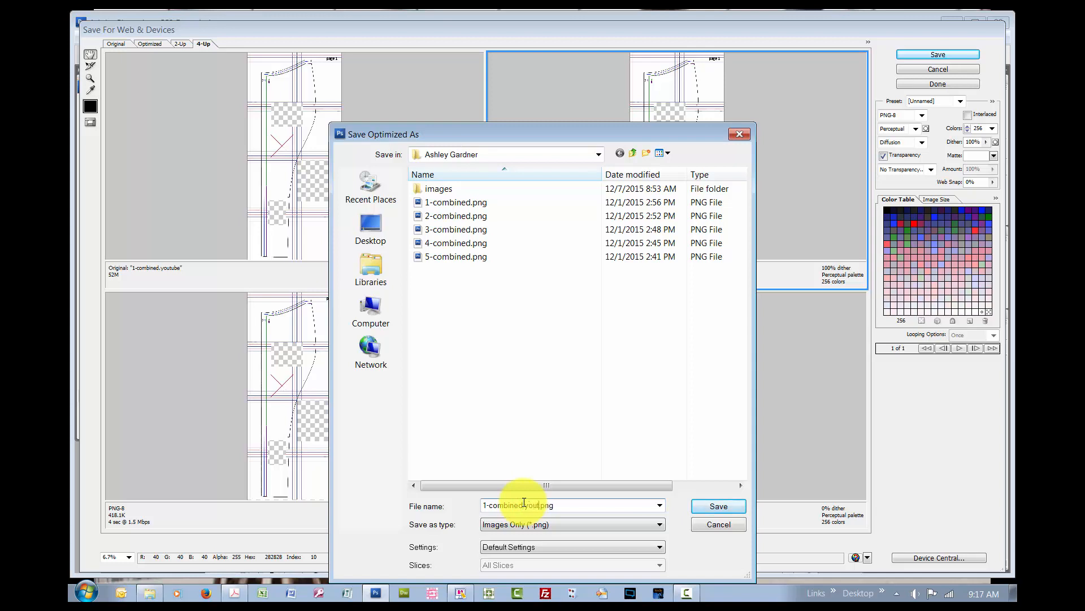
{"action": "type", "text": ".youtube"}
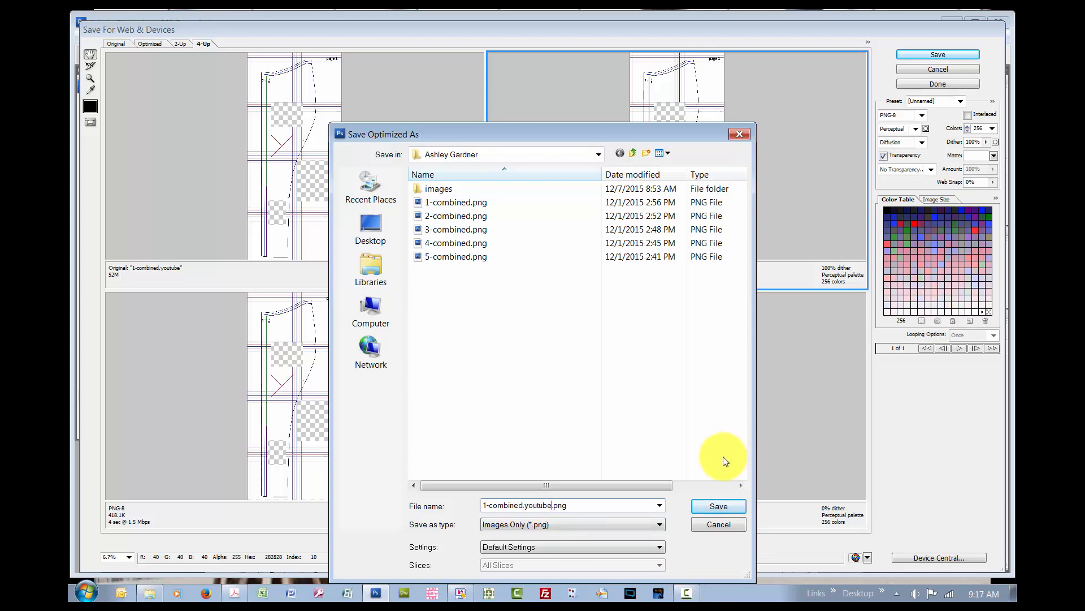
{"action": "left_click", "coordinate": [719, 506]}
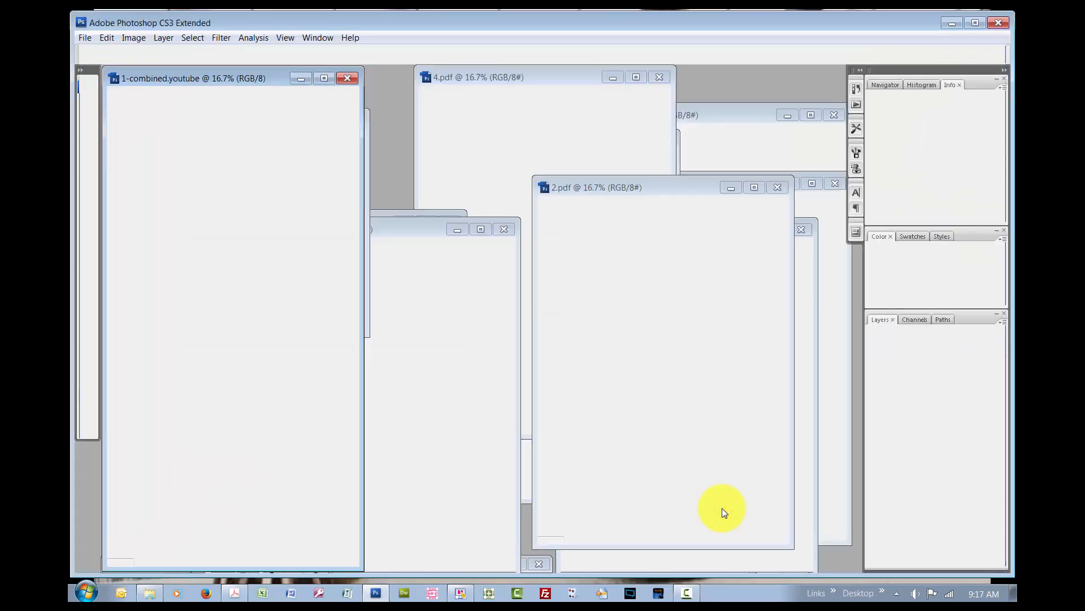
Close all open documents, saving the changes to 1-combined.youtube and discarding those to 1a.pdf.
{"action": "left_click", "coordinate": [997, 23]}
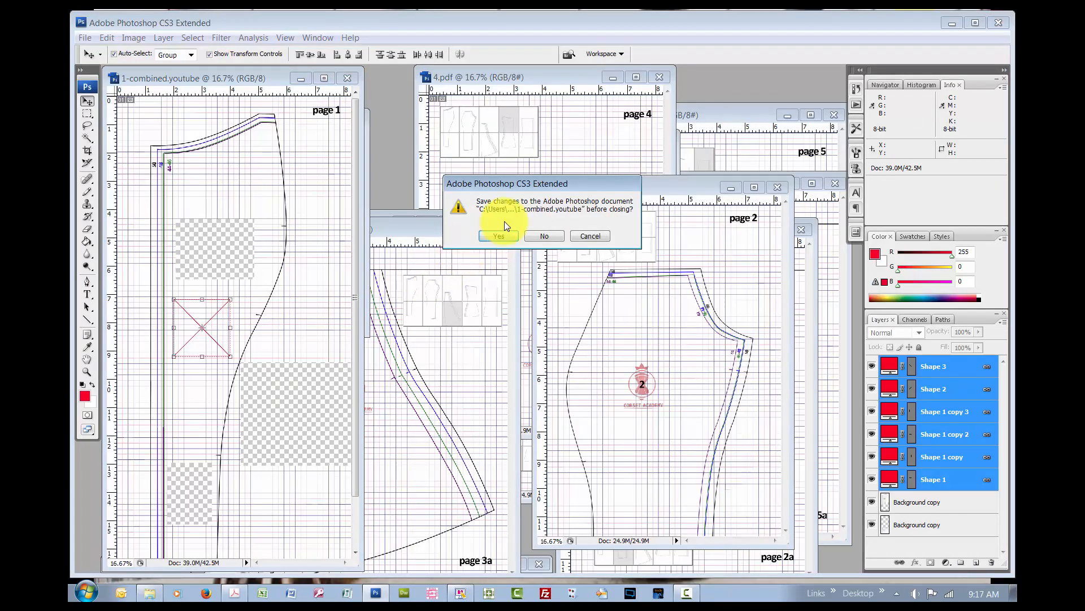
{"action": "left_click", "coordinate": [488, 236]}
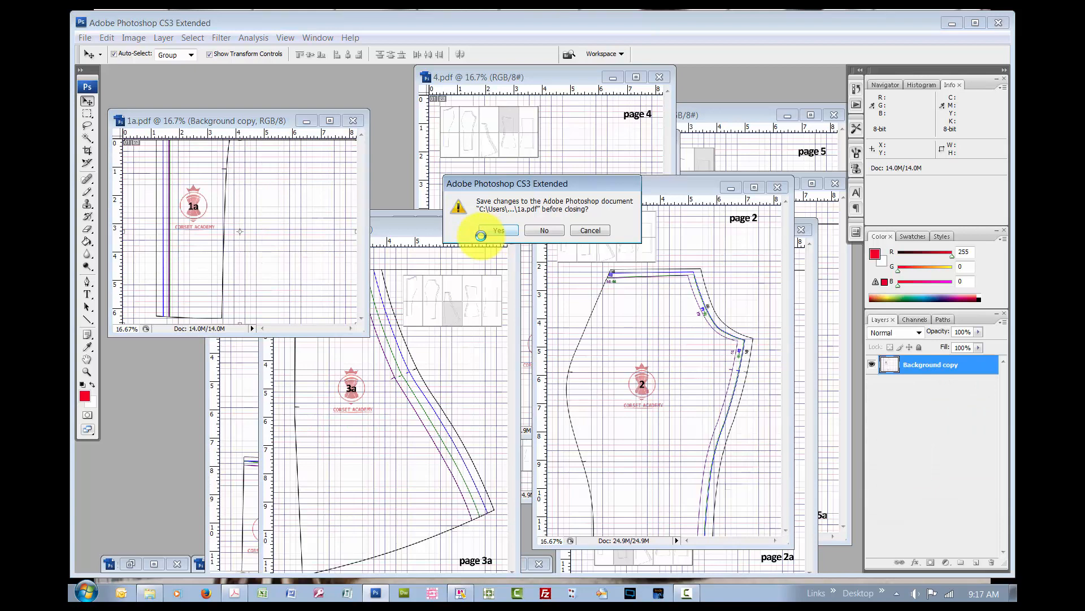
{"action": "left_click", "coordinate": [553, 230]}
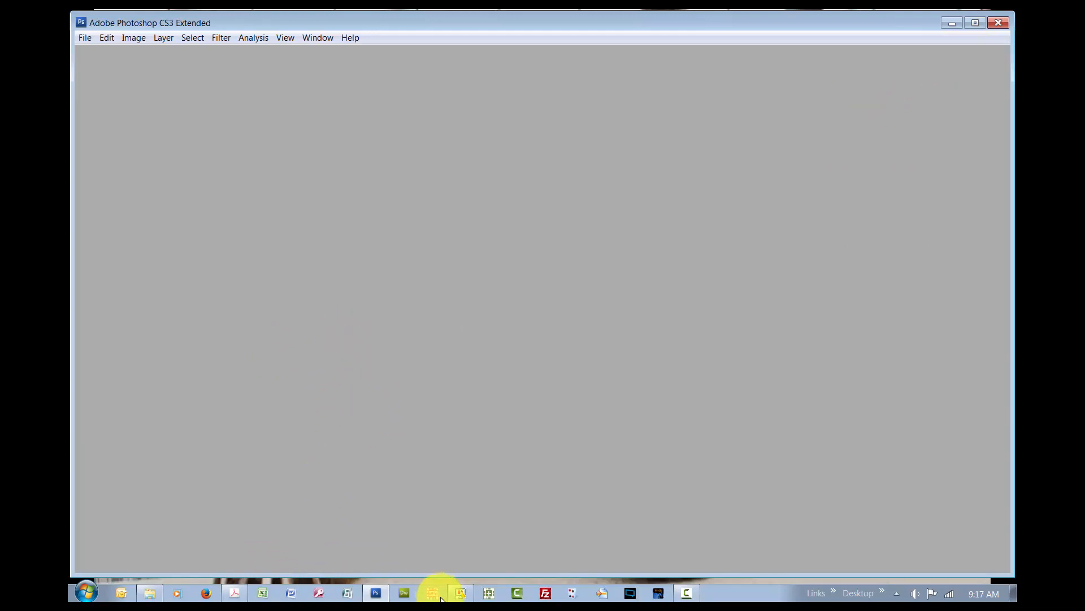
Switch to PatternMaster Pattern Editor and copy the page 1 pattern image with Copy Objects into the empty area left of the original.
{"action": "left_click", "coordinate": [459, 592]}
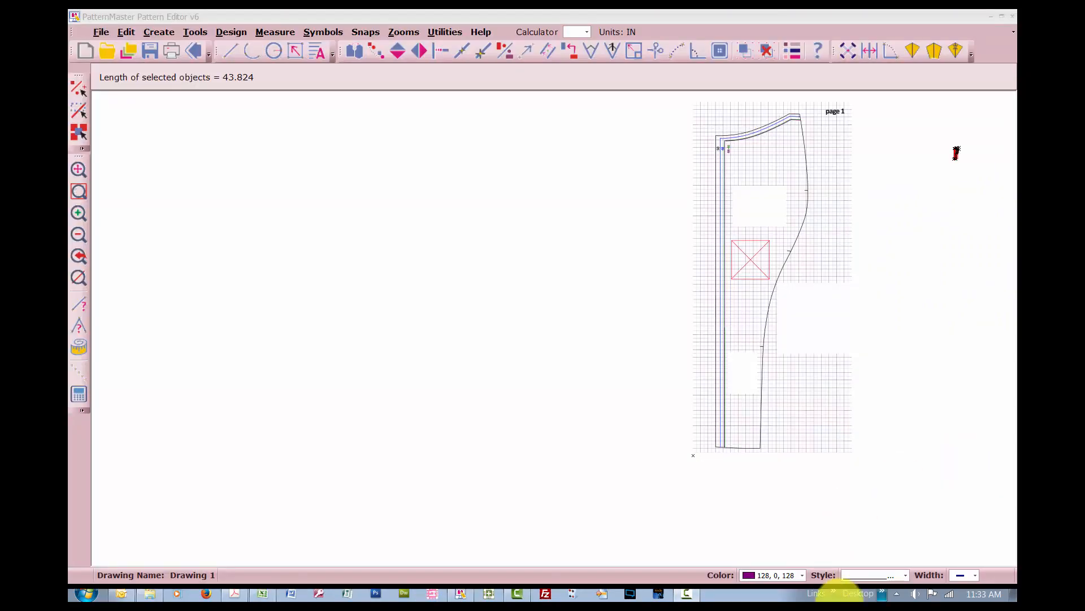
{"action": "left_click", "coordinate": [757, 168]}
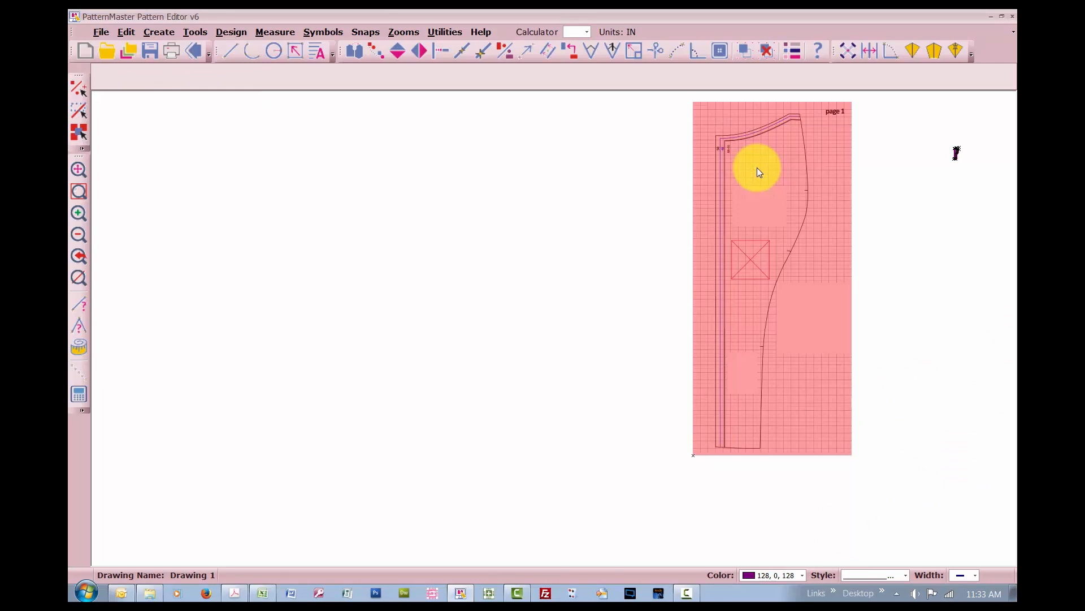
{"action": "type", "text": "CO"}
{"action": "key", "text": "Return"}
{"action": "key", "text": "Return"}
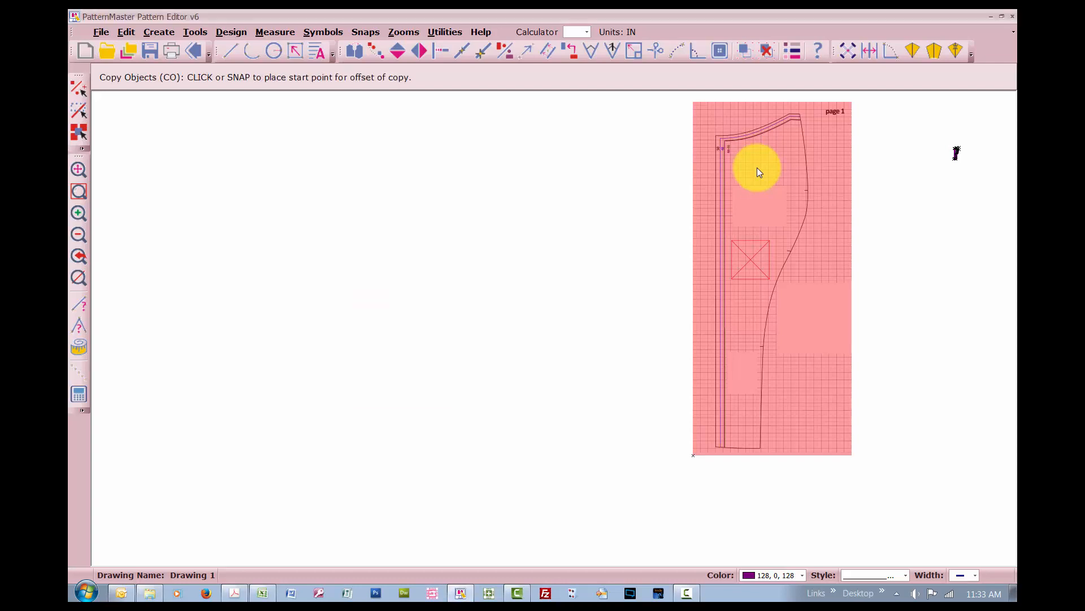
{"action": "left_click", "coordinate": [758, 167]}
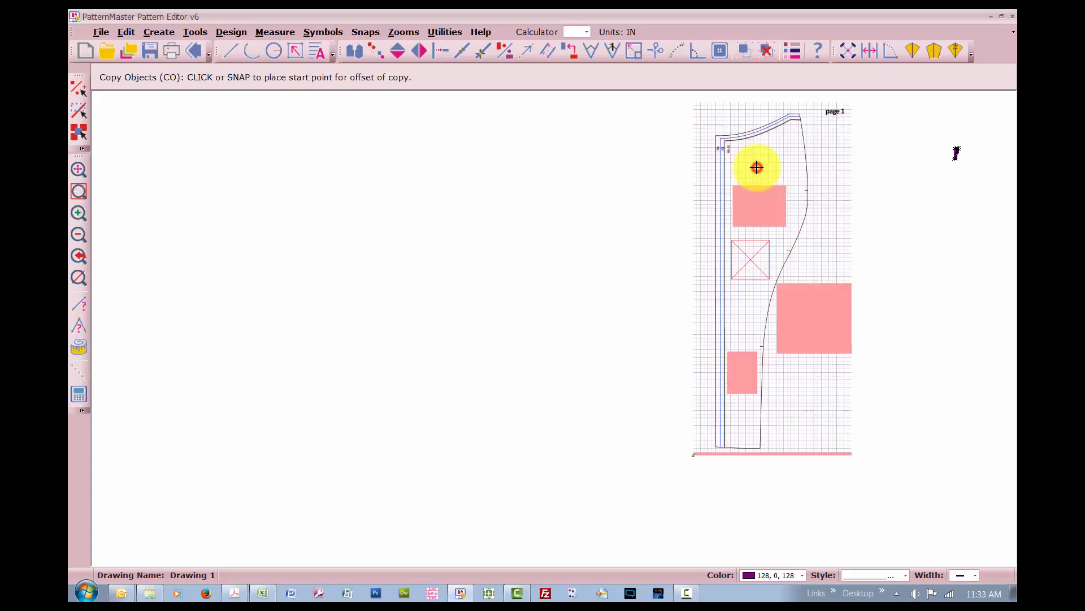
{"action": "left_click", "coordinate": [287, 181]}
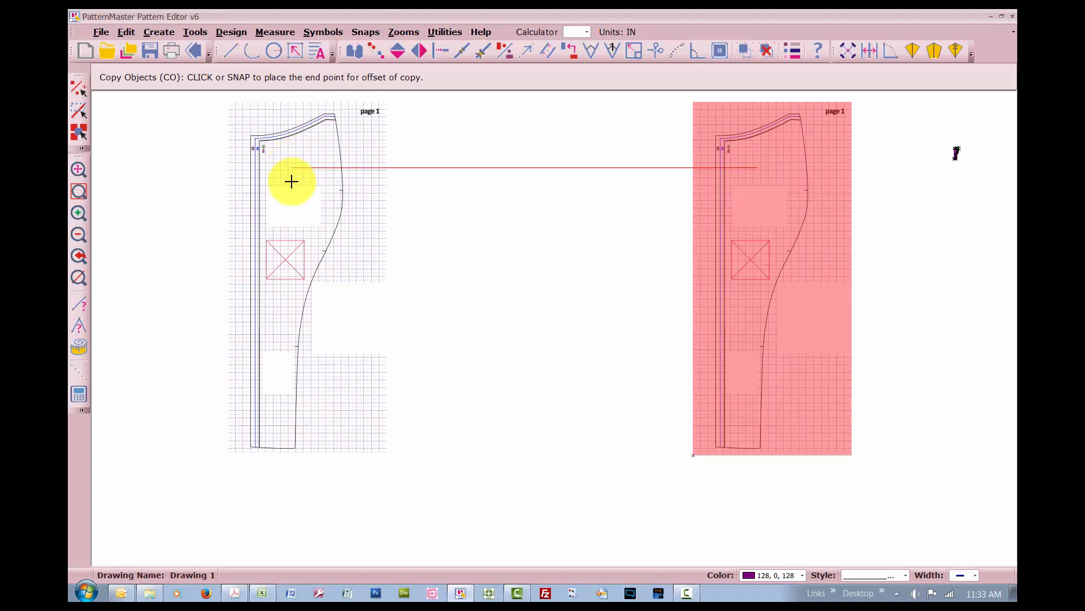
{"action": "left_click", "coordinate": [291, 182]}
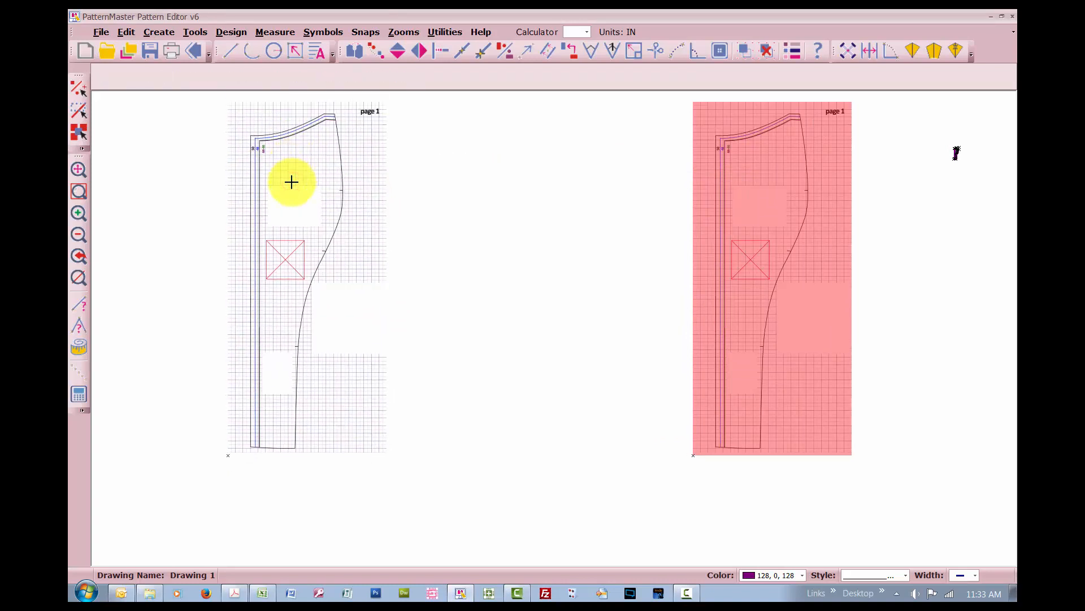
Measure the top edge of the red reference square on the copied page 1 image from corner to corner.
{"action": "left_click", "coordinate": [292, 182]}
{"action": "type", "text": "zw"}
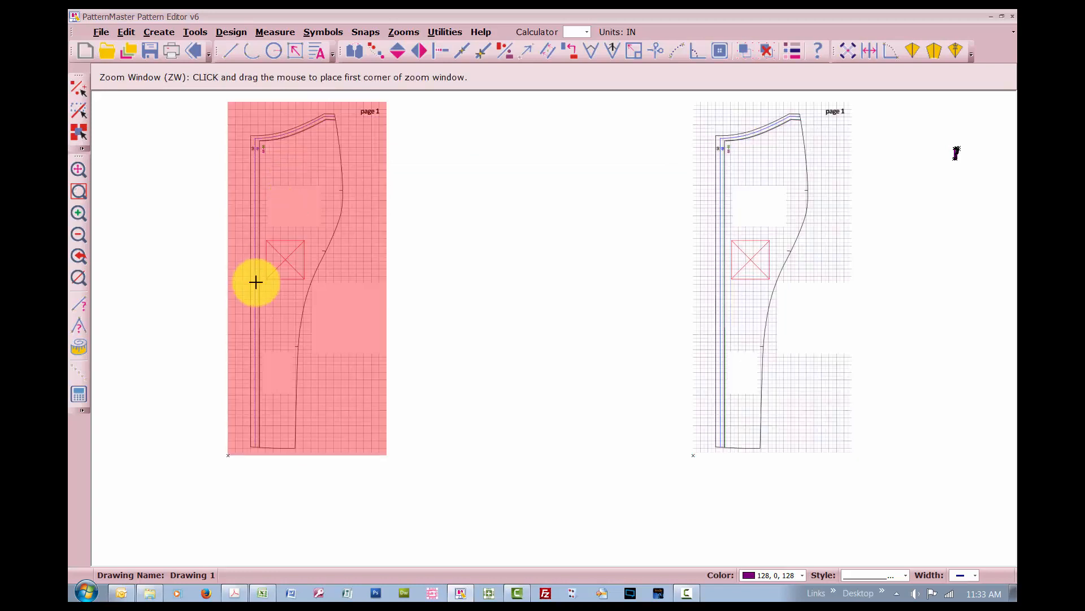
{"action": "left_click", "coordinate": [262, 233]}
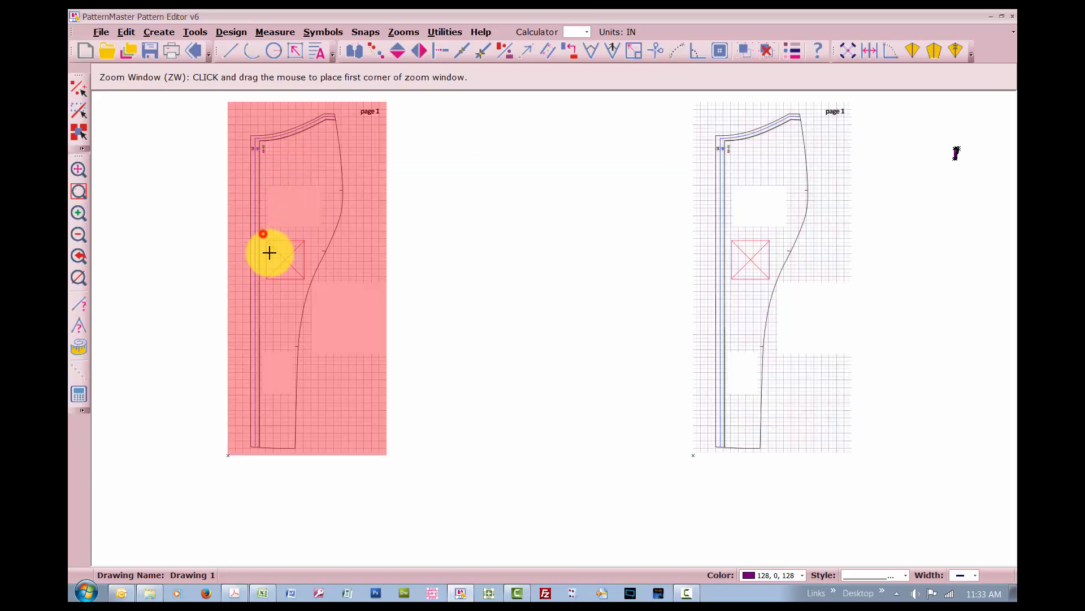
{"action": "left_click", "coordinate": [310, 286]}
{"action": "left_click", "coordinate": [471, 180]}
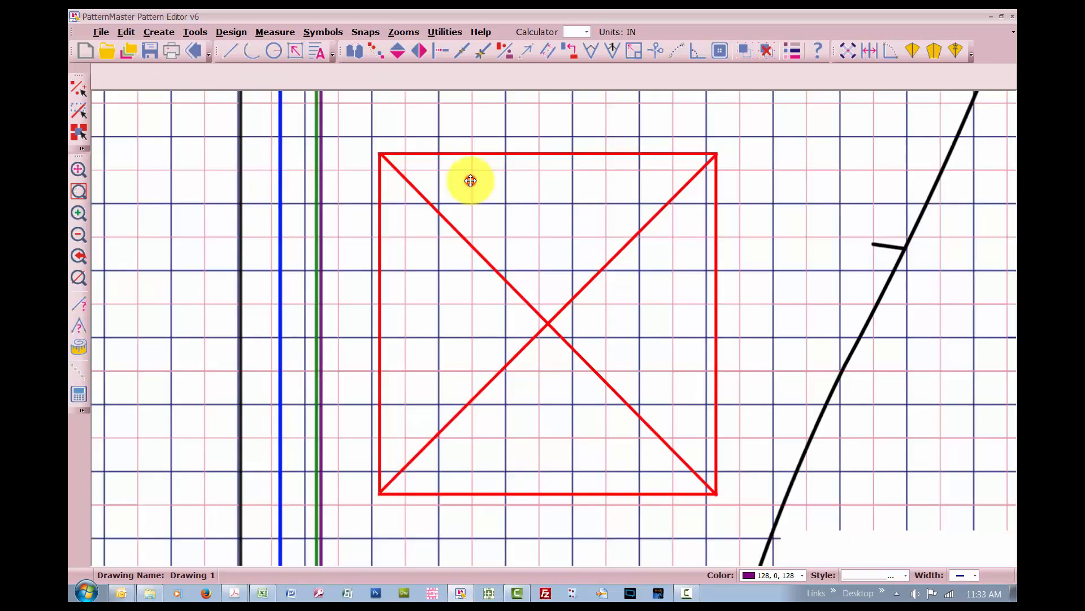
{"action": "left_click", "coordinate": [471, 180]}
{"action": "key", "text": "m"}
{"action": "key", "text": "s"}
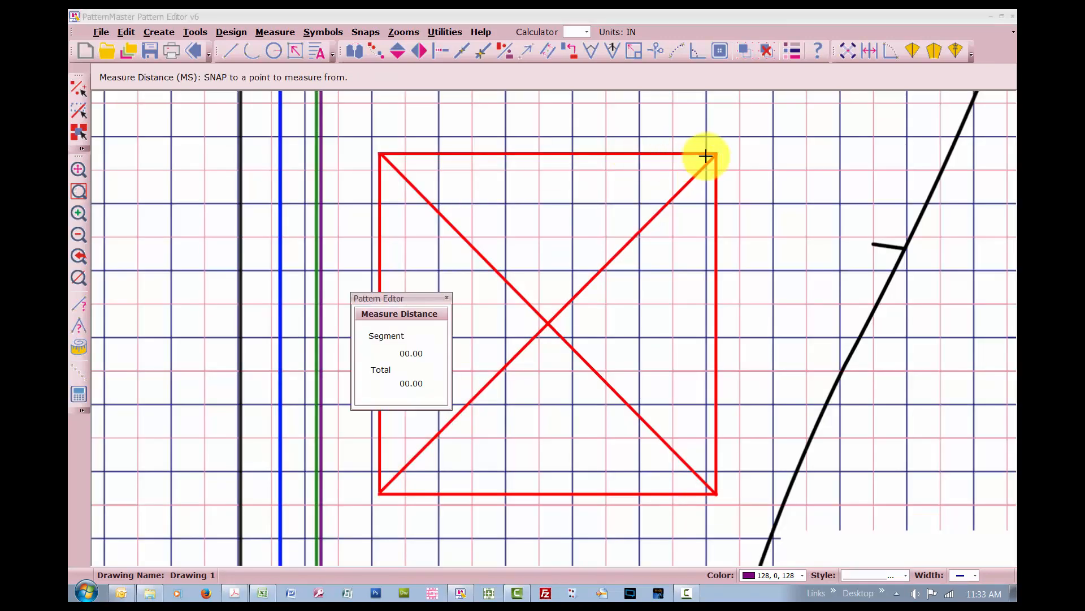
{"action": "left_click", "coordinate": [717, 152]}
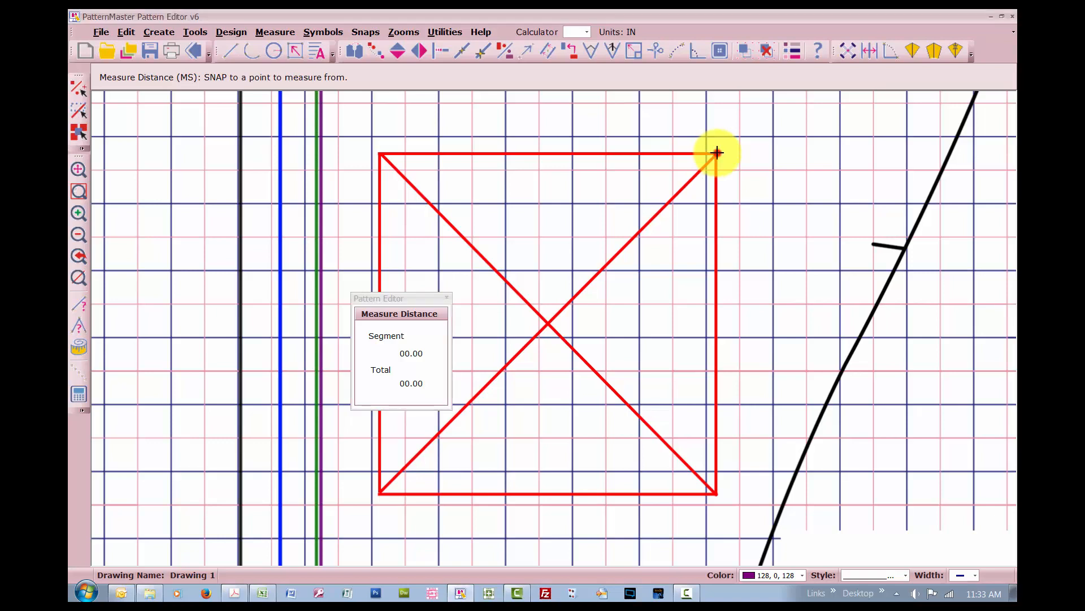
{"action": "left_click", "coordinate": [380, 152]}
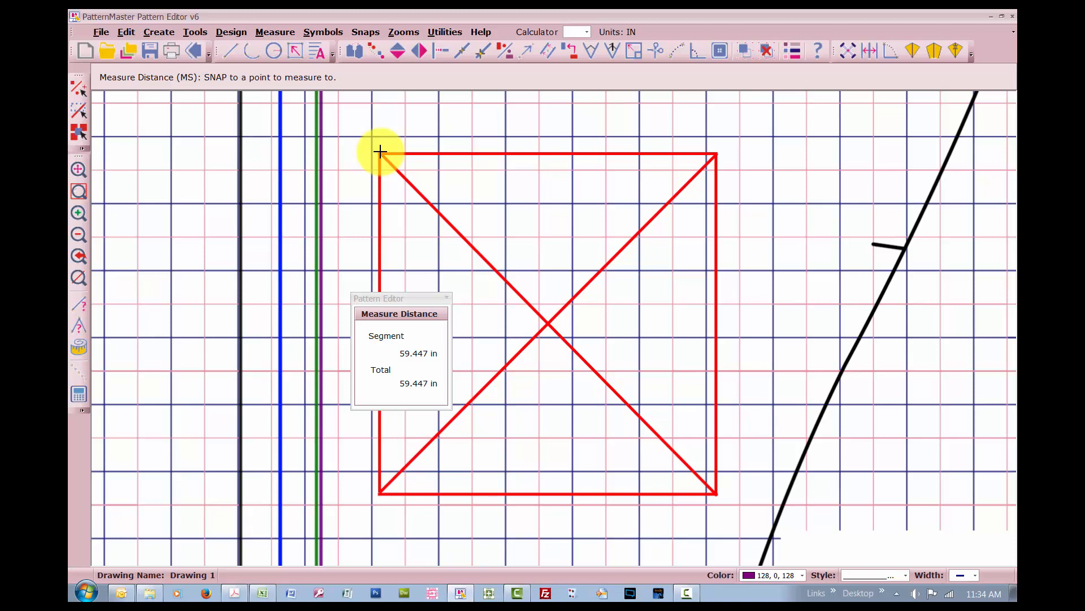
{"action": "key", "text": "Escape"}
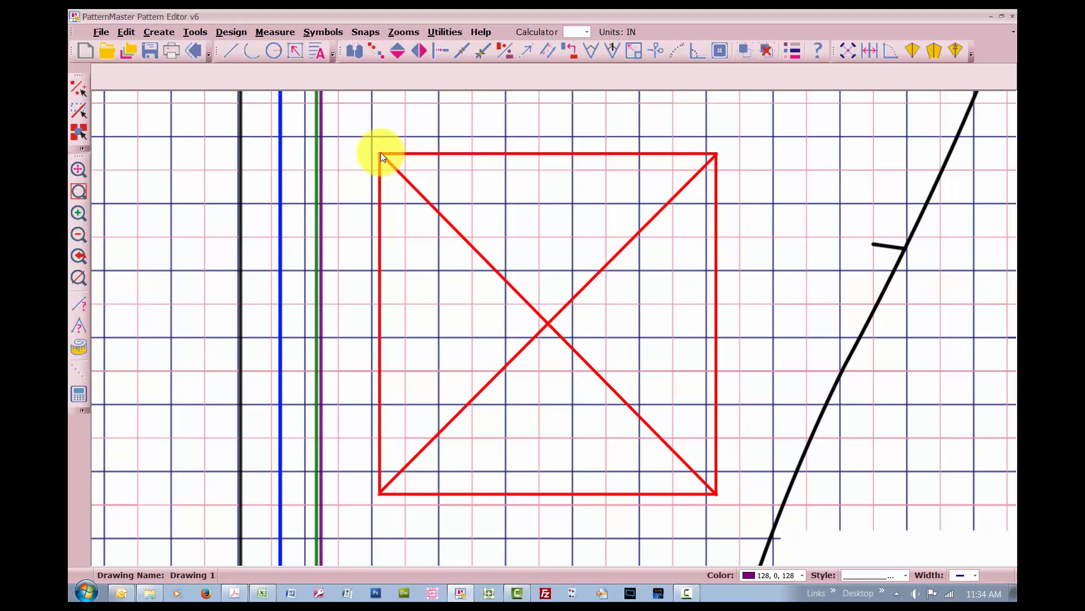
Measure the reference square's top edge again between its two corners, first in one direction and back in the other.
{"action": "key", "text": "XF86Calculator"}
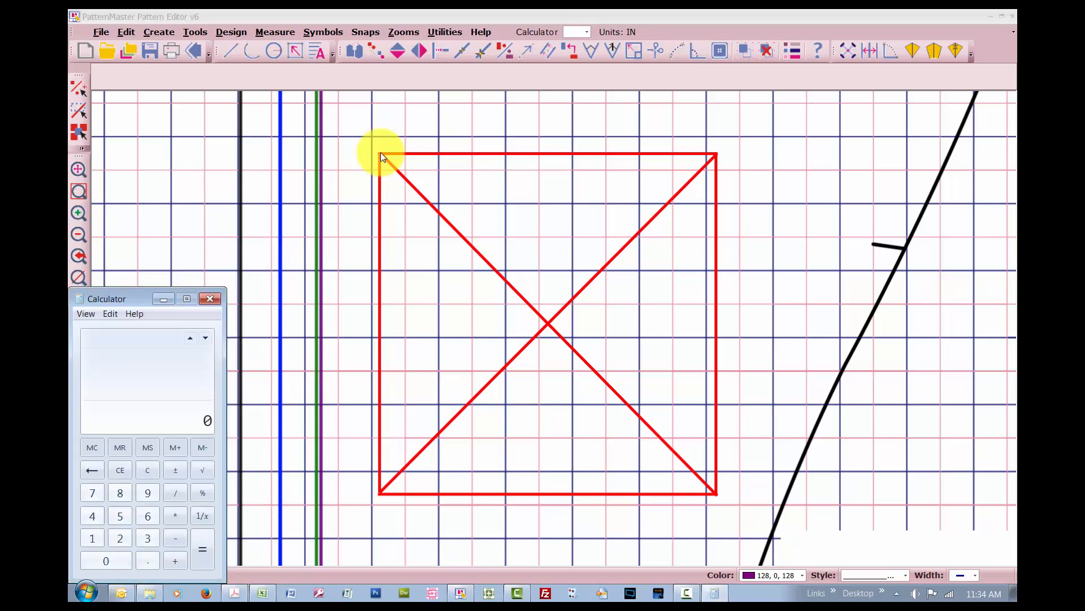
{"action": "key", "text": "alt+F4"}
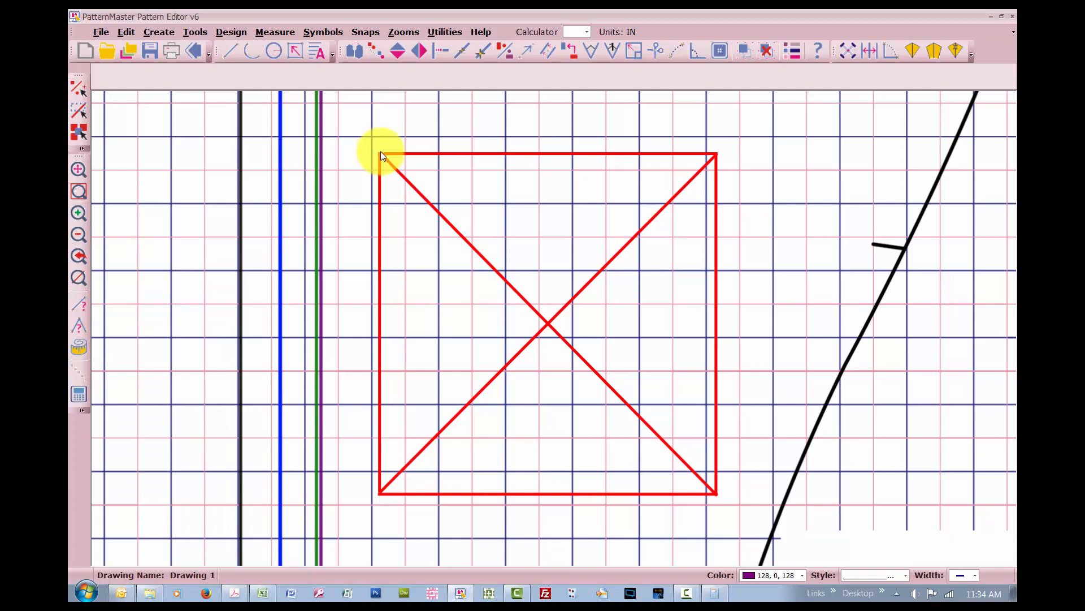
{"action": "key", "text": "m"}
{"action": "key", "text": "s"}
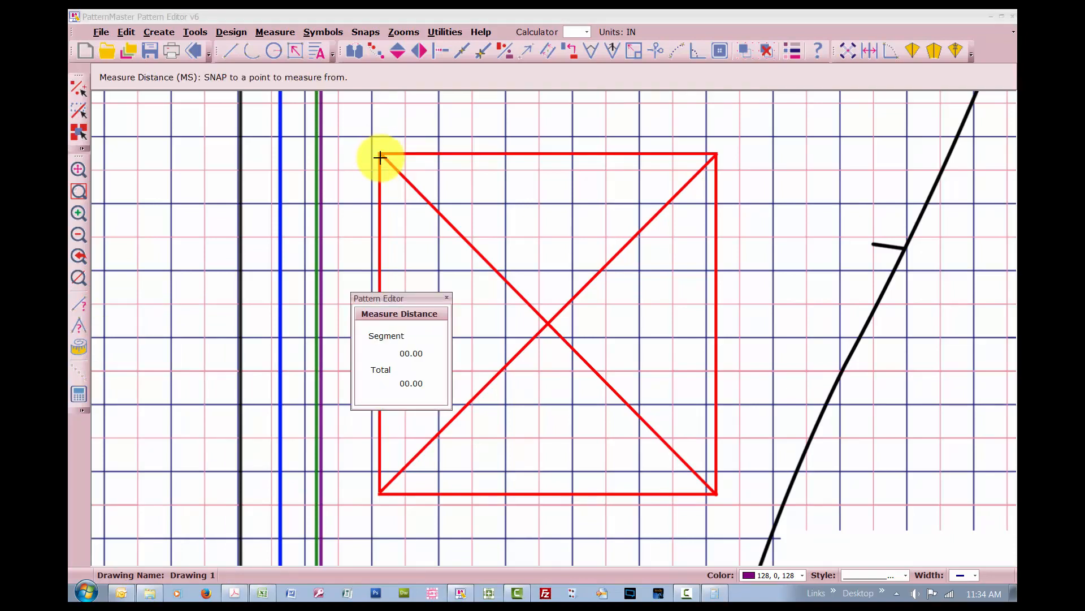
{"action": "left_click", "coordinate": [380, 153]}
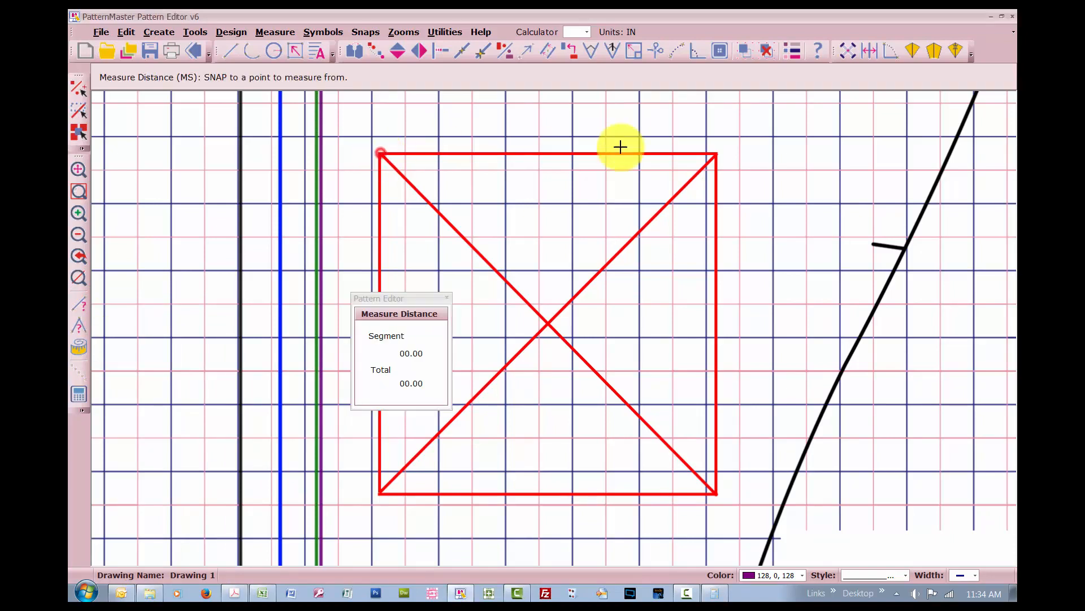
{"action": "left_click", "coordinate": [715, 155]}
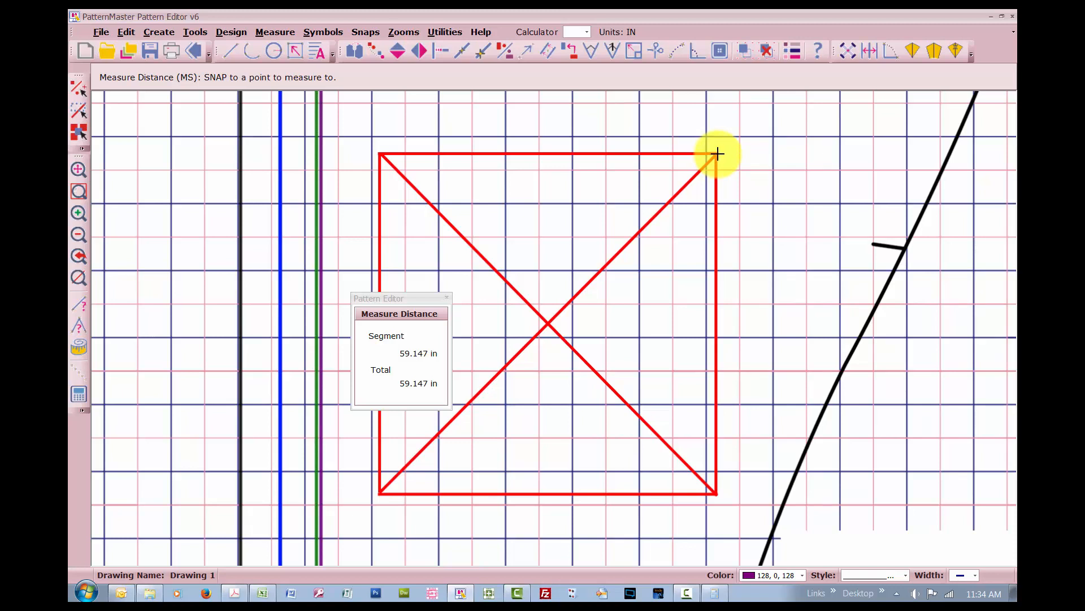
{"action": "left_click", "coordinate": [718, 154]}
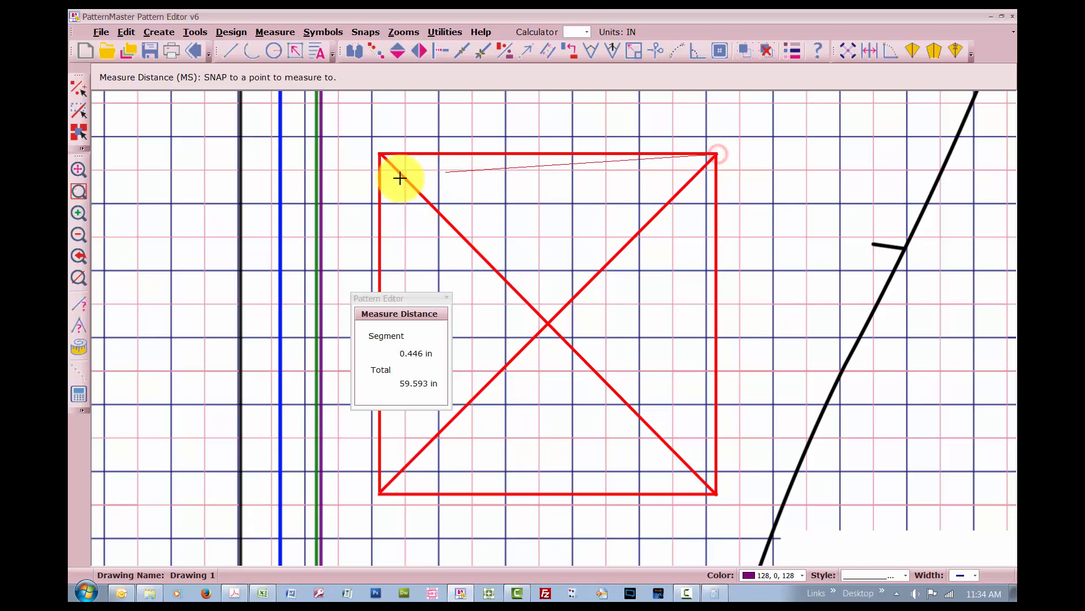
{"action": "left_click", "coordinate": [378, 153]}
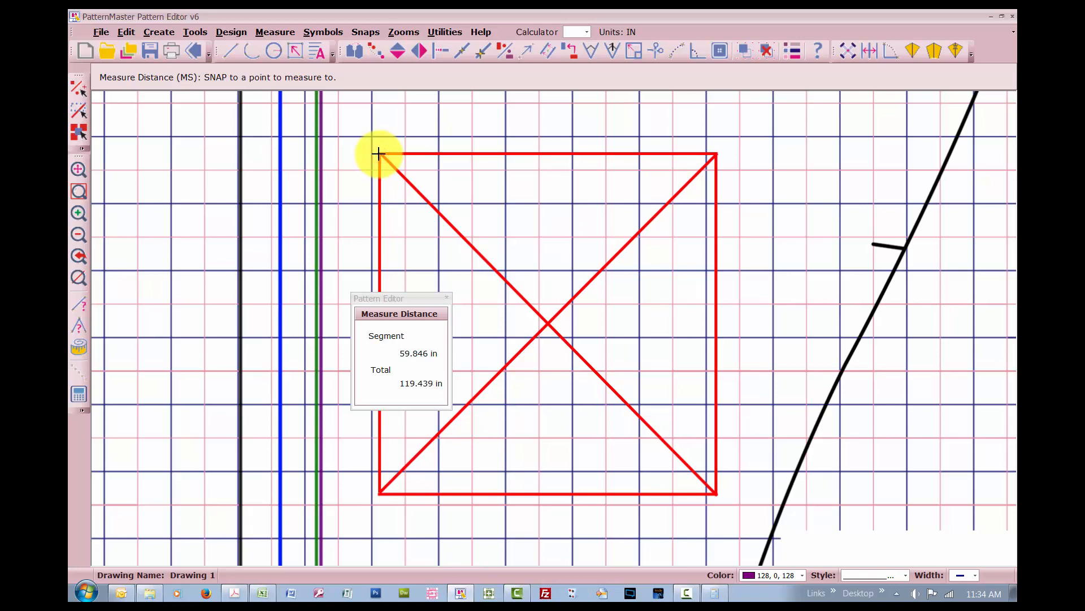
Work out the shrink factor in Calculator by dividing 2 by 59.846 and subtracting 1, and end the distance measurement.
{"action": "key", "text": "c"}
{"action": "key", "text": "a"}
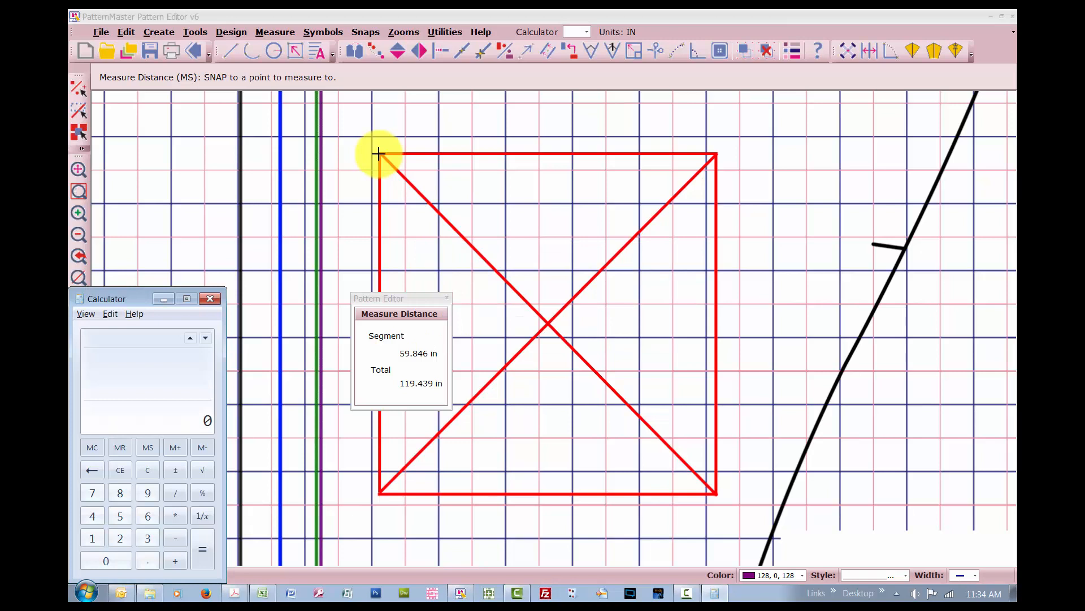
{"action": "type", "text": "2 /"}
{"action": "type", "text": "59"}
{"action": "type", "text": ".846"}
{"action": "key", "text": "Return"}
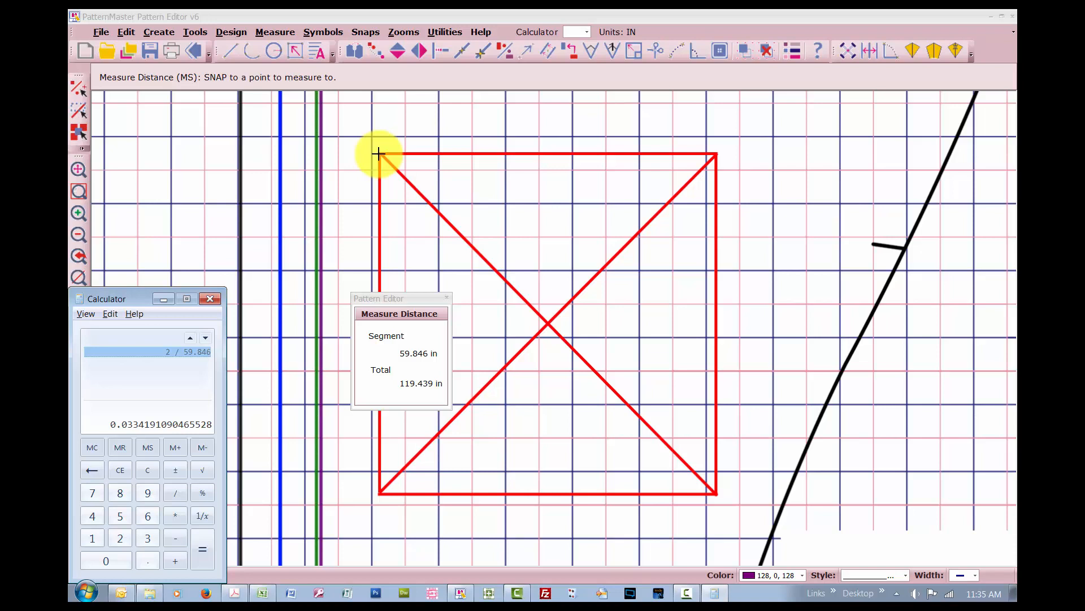
{"action": "key", "text": "minus"}
{"action": "key", "text": "1"}
{"action": "key", "text": "Return"}
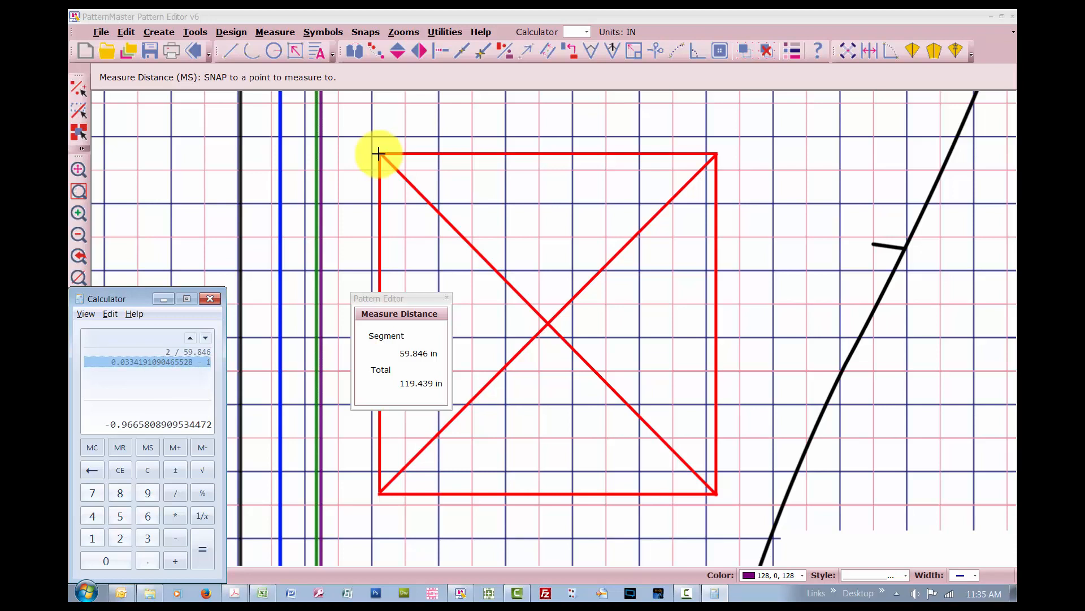
{"action": "left_click", "coordinate": [378, 153]}
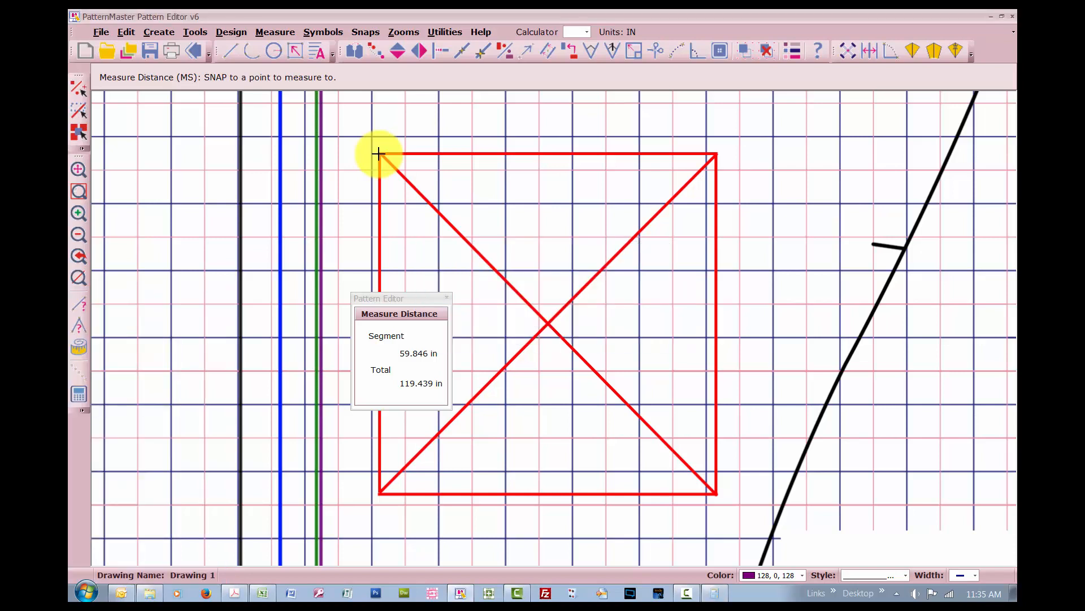
{"action": "key", "text": "Escape"}
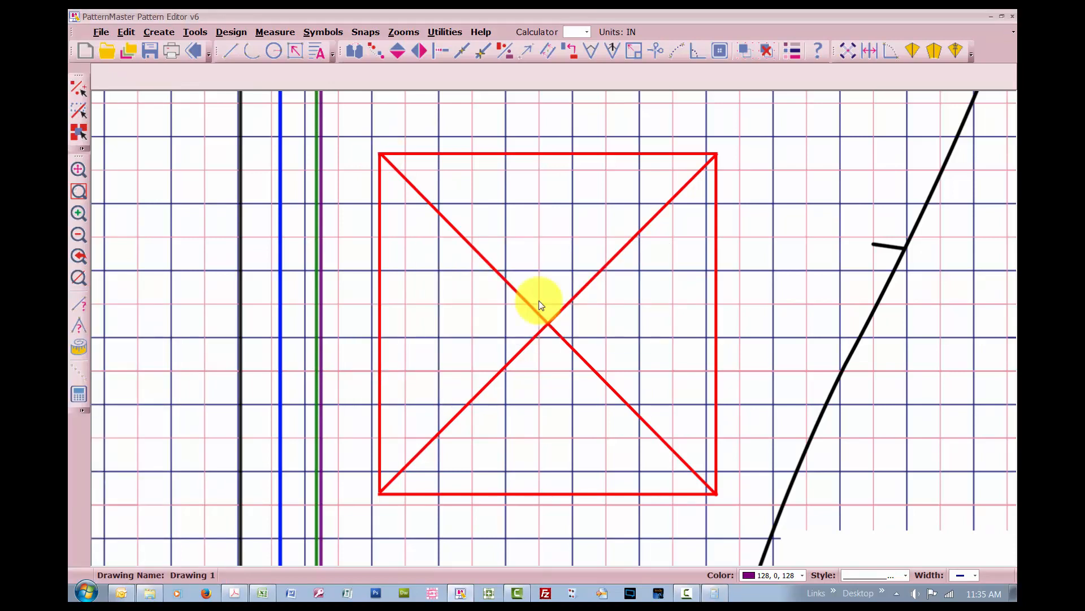
Shrink the page 1 pattern image proportionally by 96.65% horizontally and vertically with Scale Objects.
{"action": "left_click", "coordinate": [493, 259]}
{"action": "key", "text": "a"}
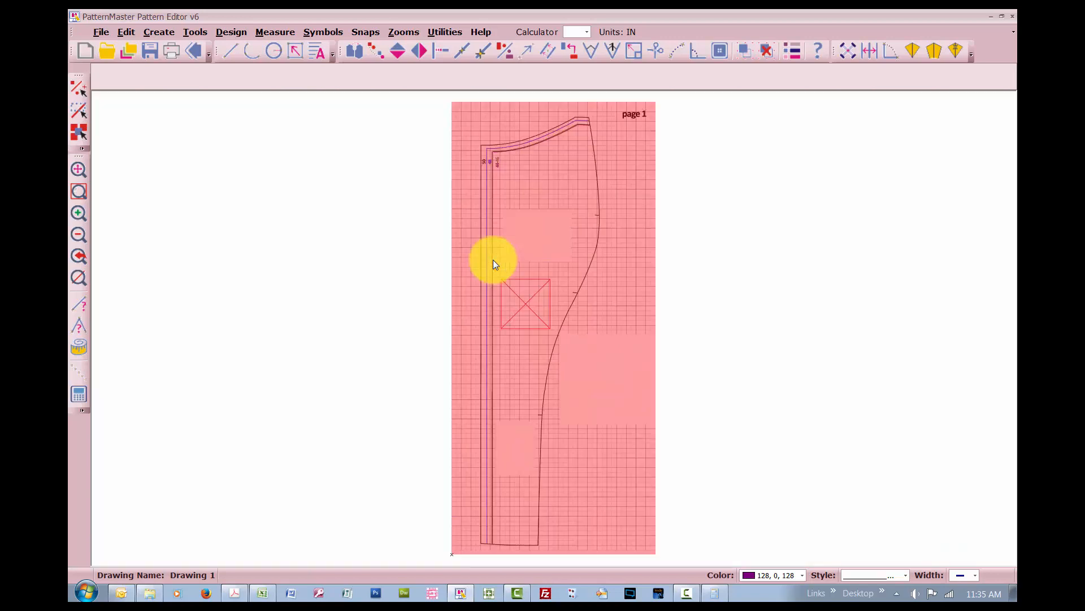
{"action": "type", "text": "sz"}
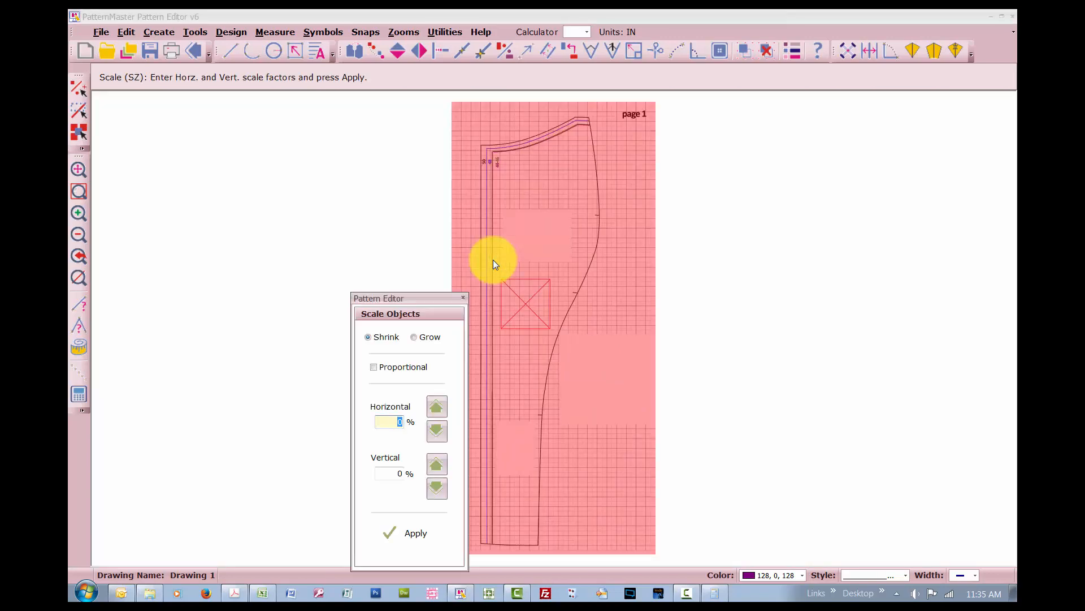
{"action": "left_click", "coordinate": [396, 363]}
{"action": "key", "text": "alt+Tab"}
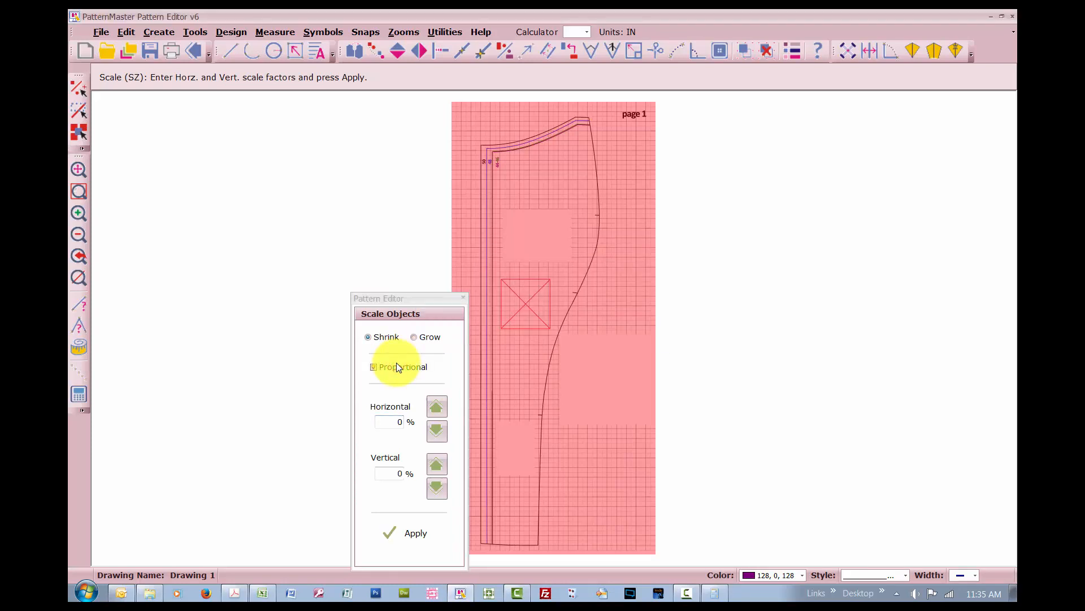
{"action": "key", "text": "alt+Tab"}
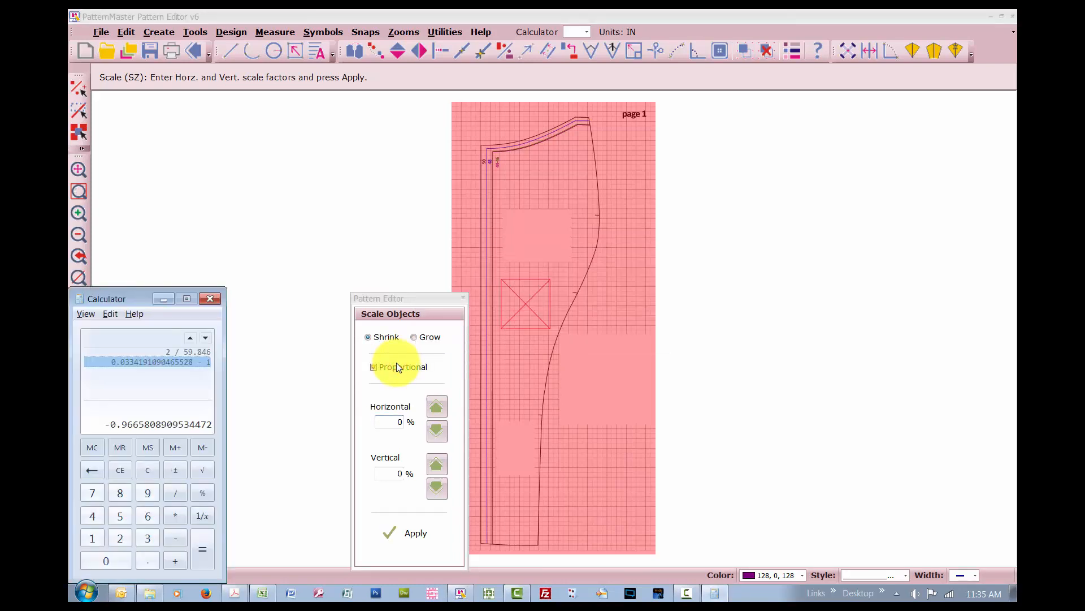
{"action": "key", "text": "alt+Tab"}
{"action": "left_click", "coordinate": [387, 419]}
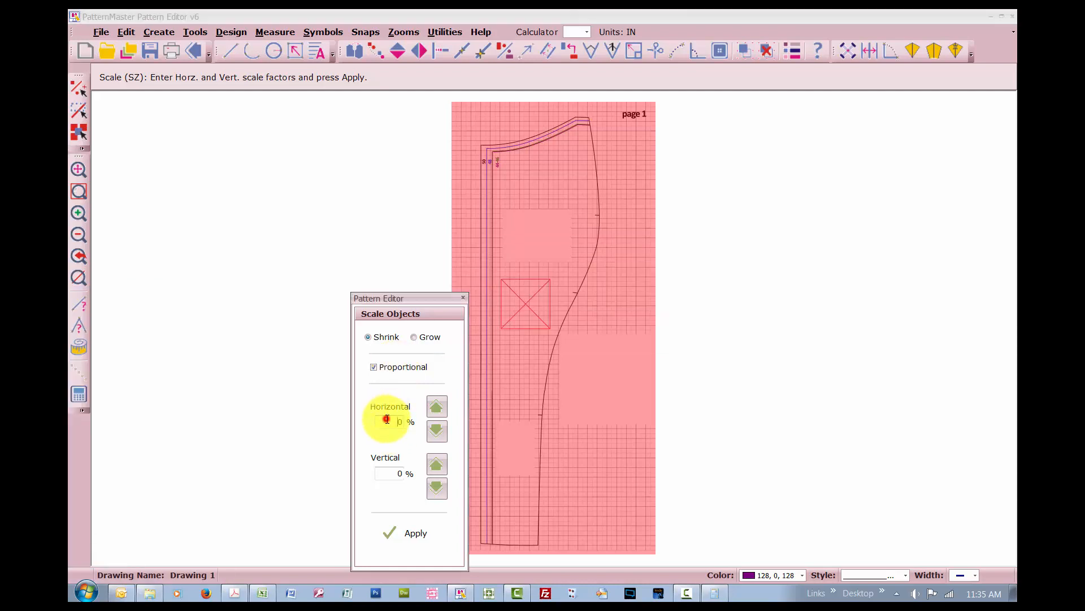
{"action": "key", "text": "BackSpace"}
{"action": "type", "text": "96.65"}
{"action": "left_click", "coordinate": [409, 532]}
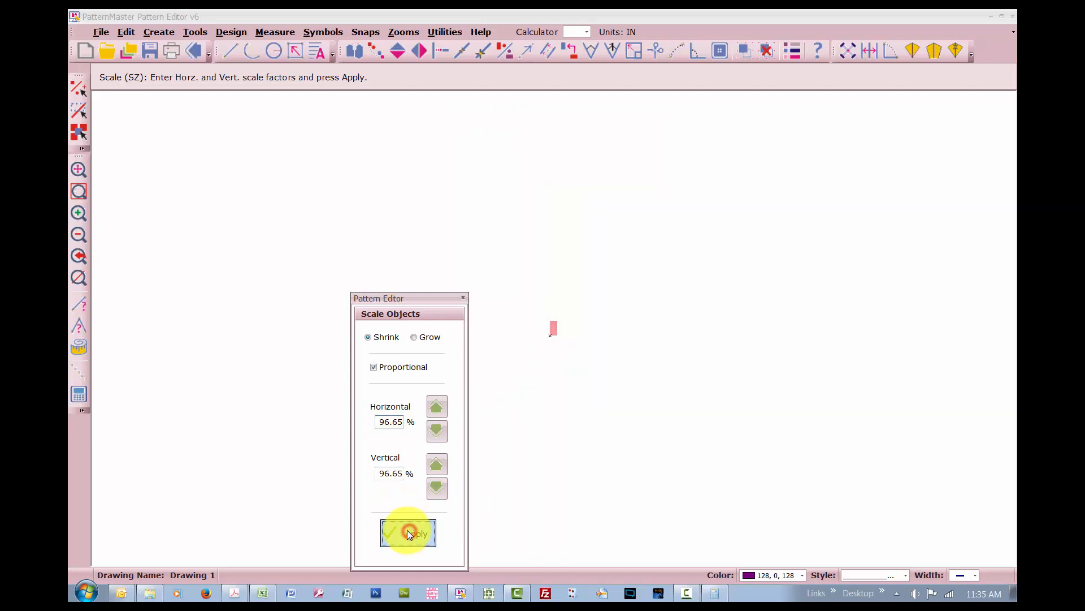
Measure the top edge of the red reference square on the scaled pattern image to check its size.
{"action": "left_click_drag", "start_coordinate": [537, 317], "coordinate": [576, 368]}
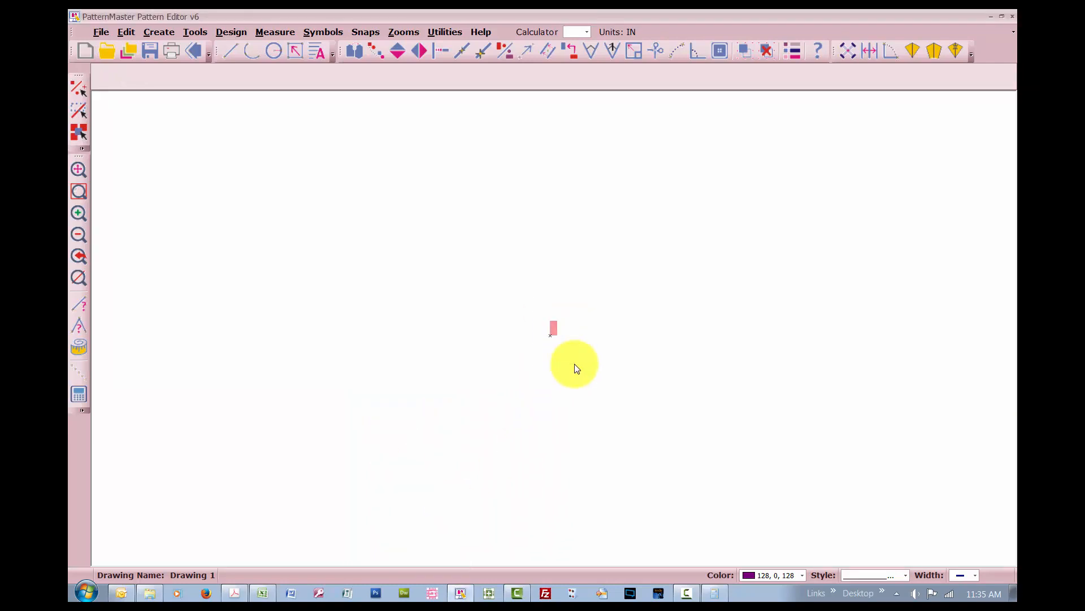
{"action": "key", "text": "a"}
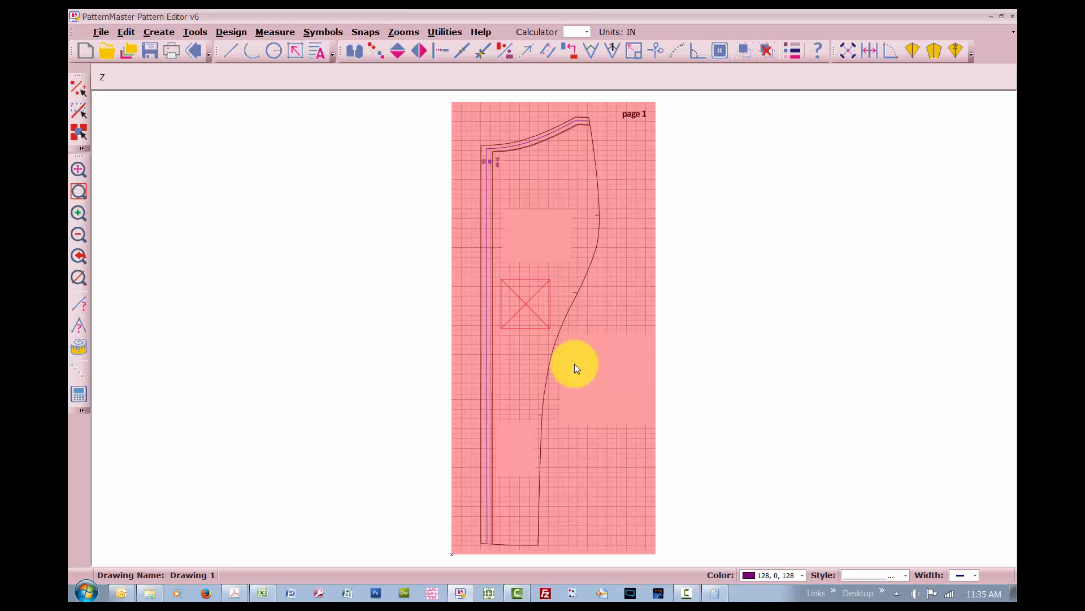
{"action": "key", "text": "w"}
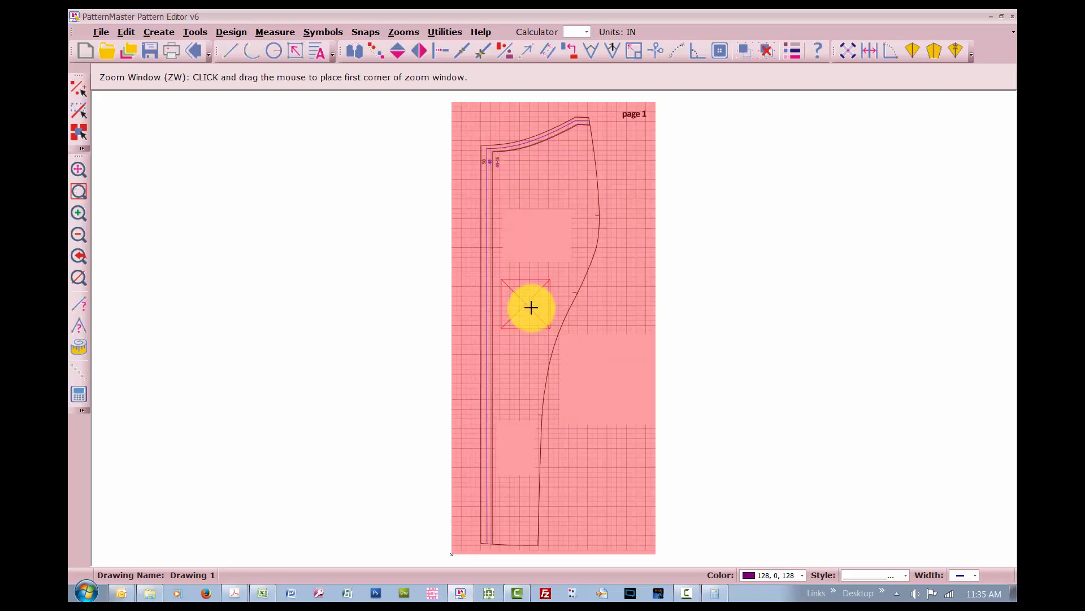
{"action": "left_click", "coordinate": [490, 272]}
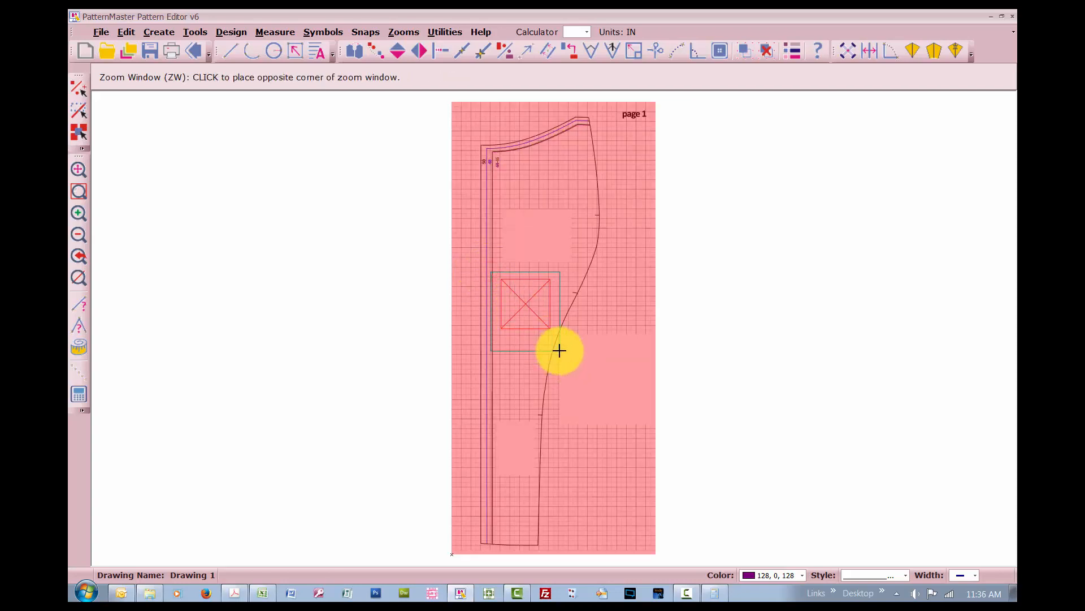
{"action": "left_click", "coordinate": [558, 350]}
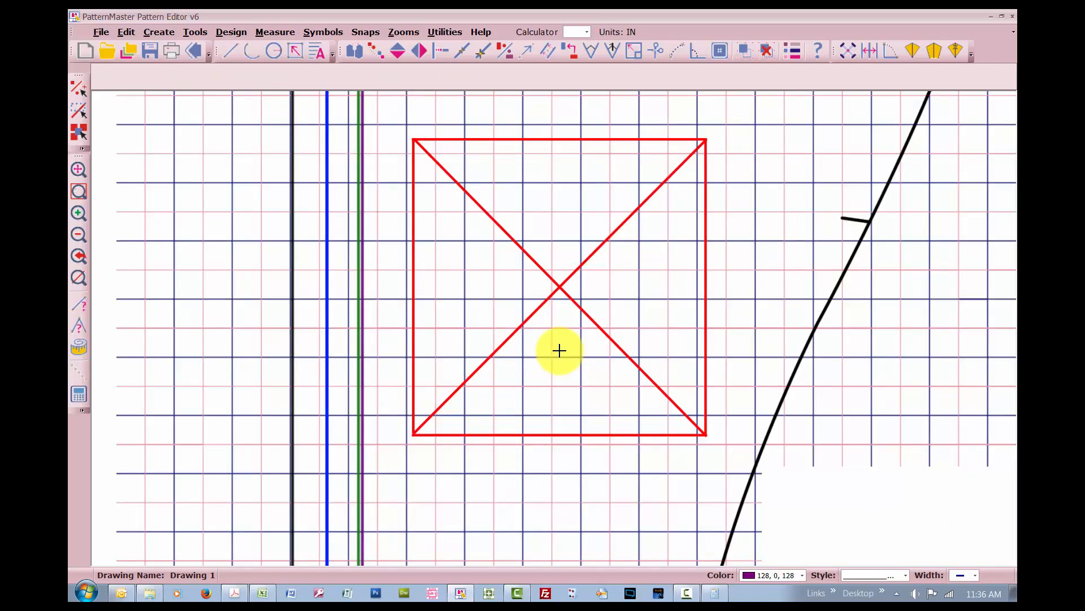
{"action": "key", "text": "m"}
{"action": "key", "text": "s"}
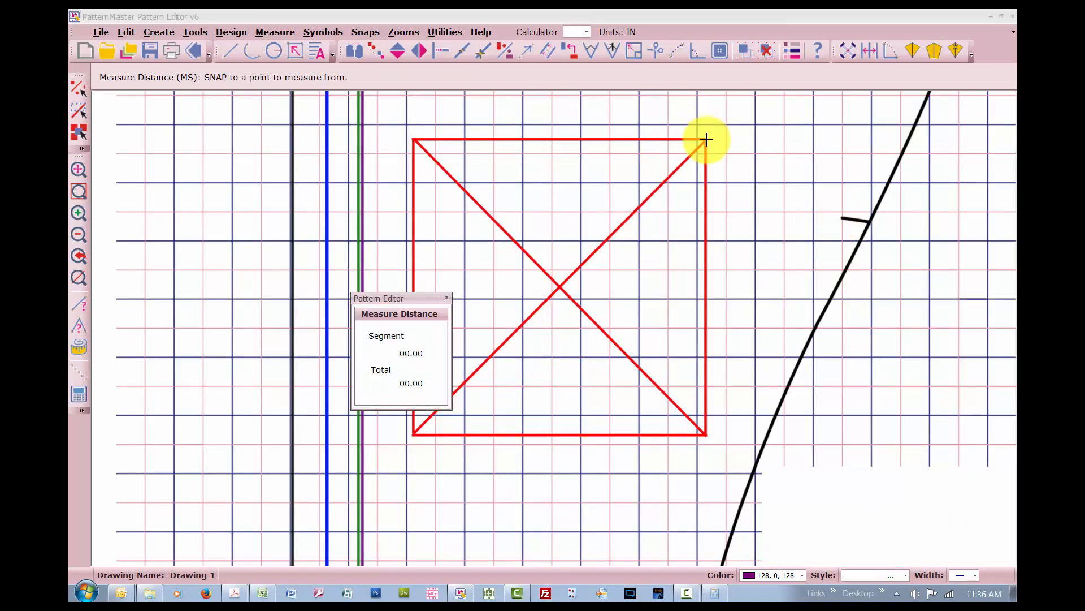
{"action": "left_click", "coordinate": [707, 139]}
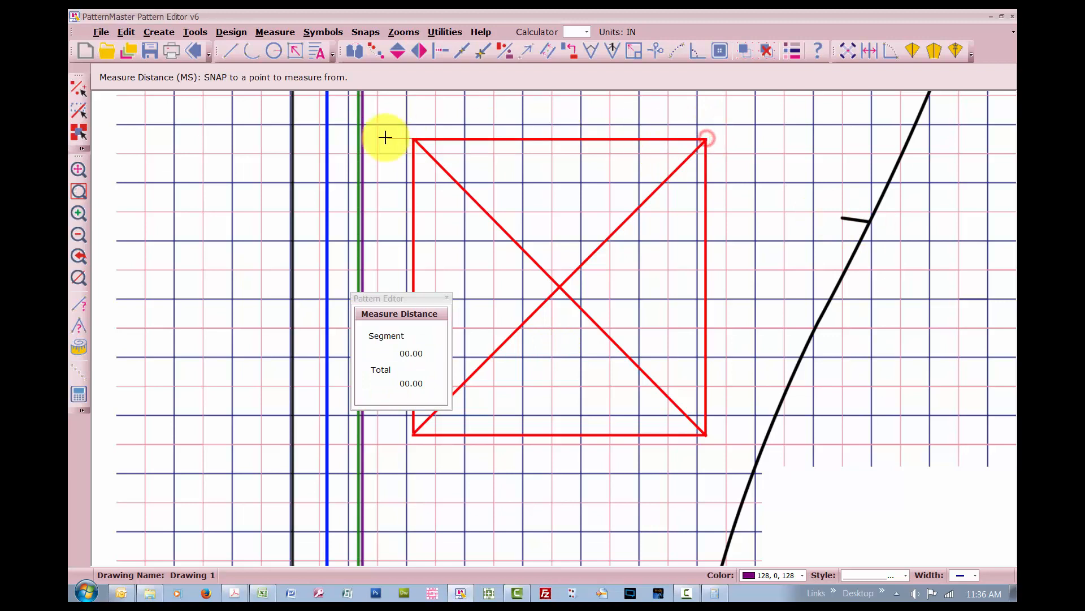
{"action": "left_click", "coordinate": [412, 139]}
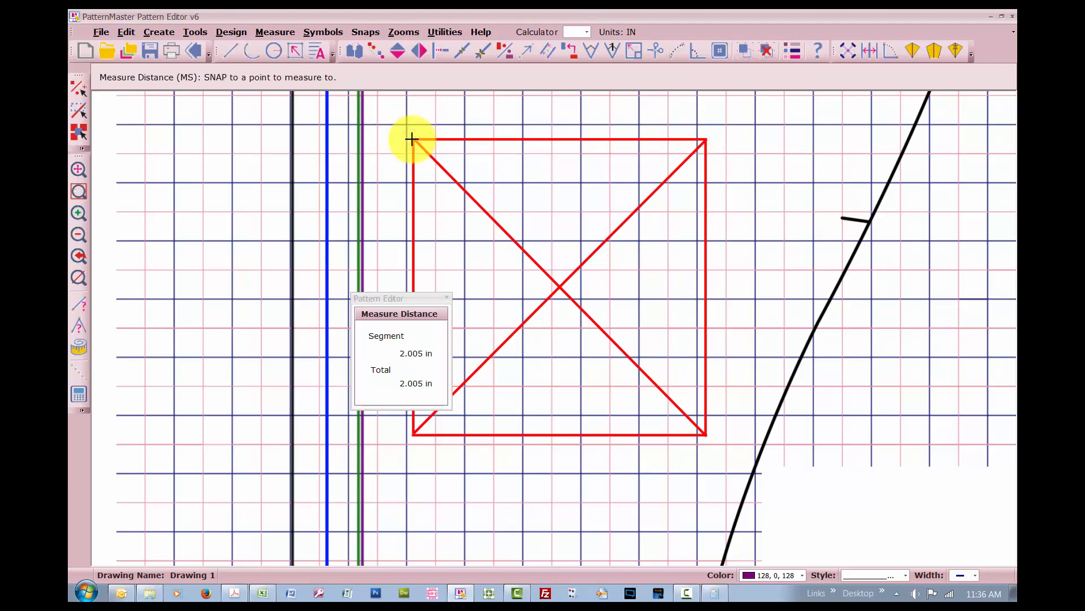
{"action": "key", "text": "Escape"}
{"action": "left_click", "coordinate": [498, 265]}
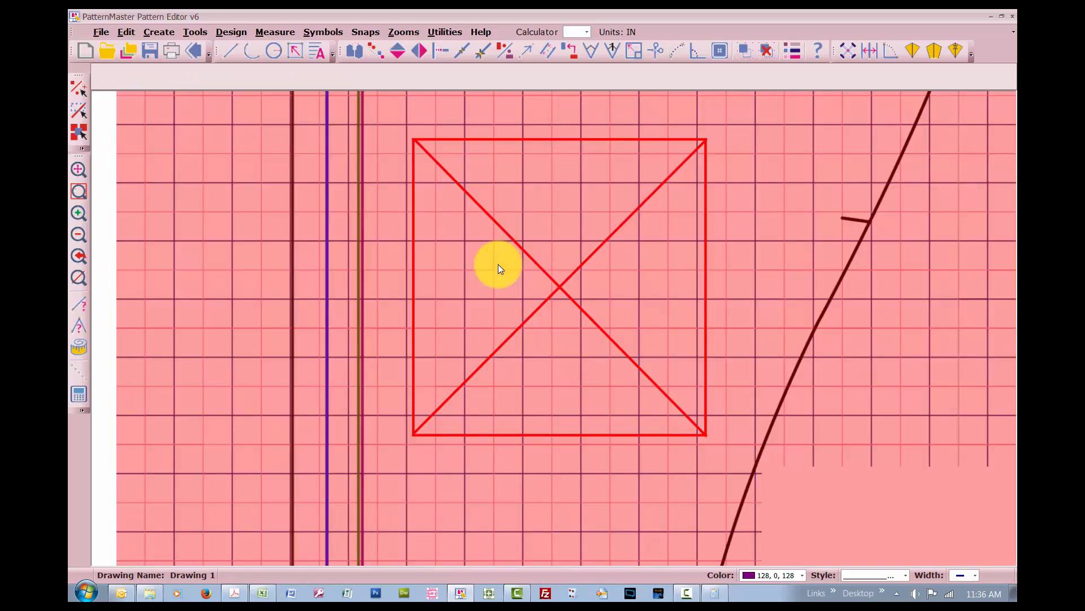
{"action": "key", "text": "a"}
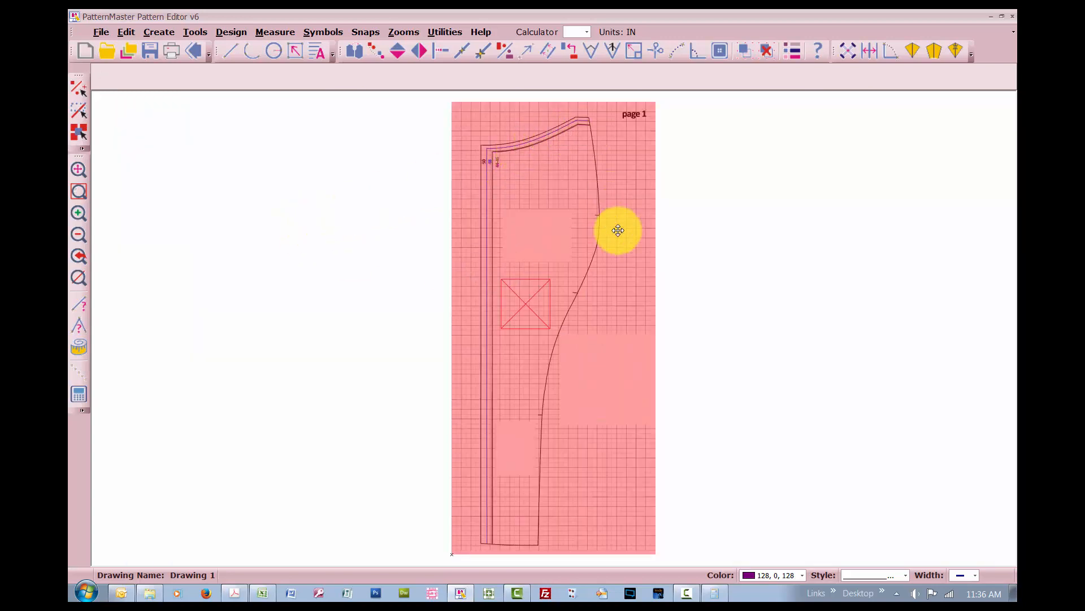
Deselect the pattern image and measure the long straight vertical edge of the size 50 outline between its two corners.
{"action": "left_click", "coordinate": [391, 272]}
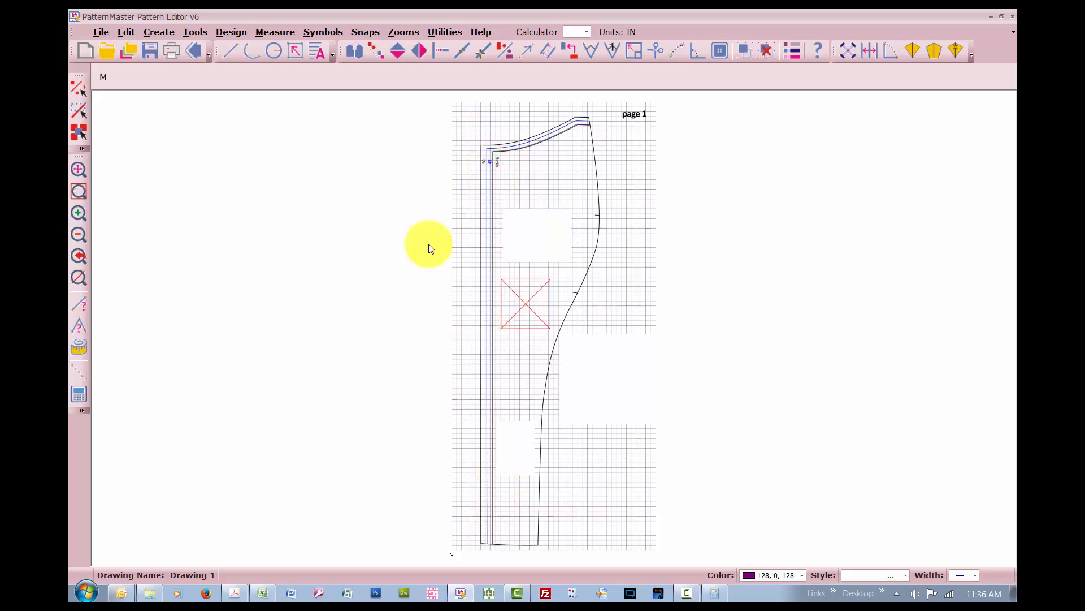
{"action": "key", "text": "s"}
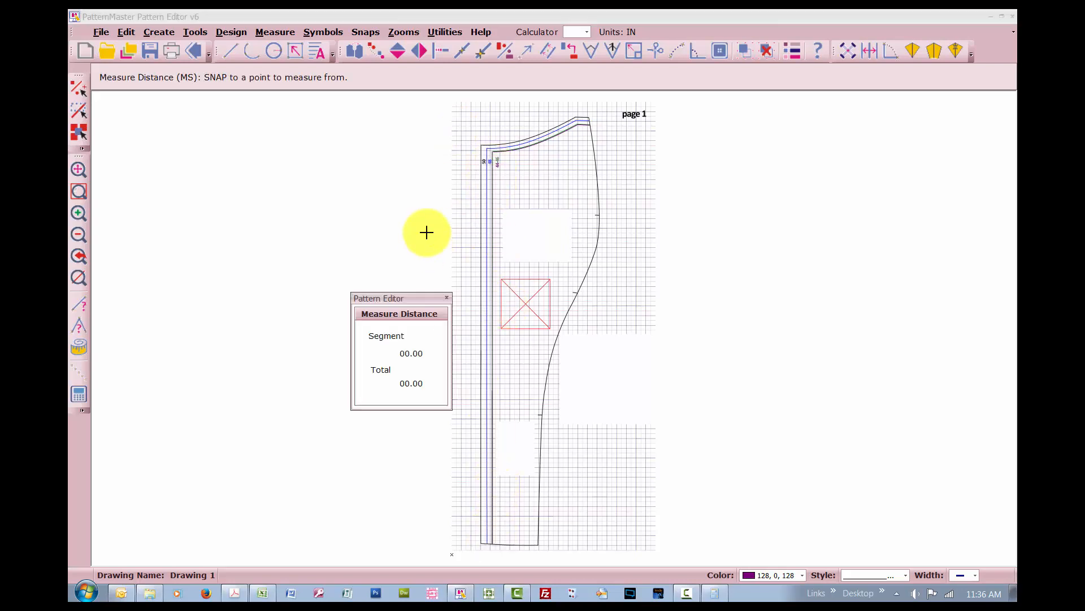
{"action": "left_click", "coordinate": [481, 145]}
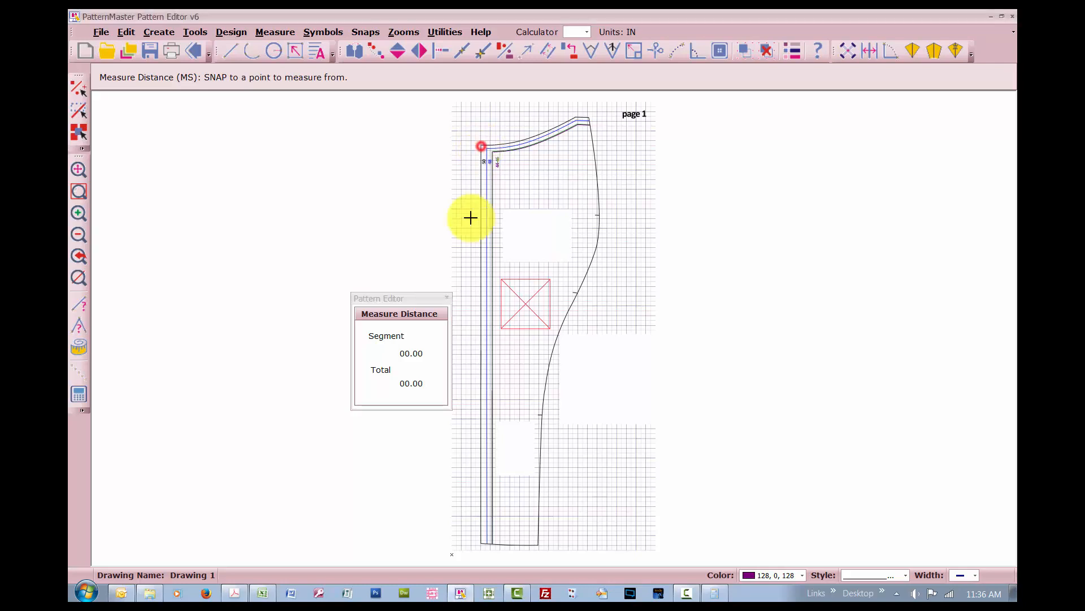
{"action": "left_click", "coordinate": [480, 545]}
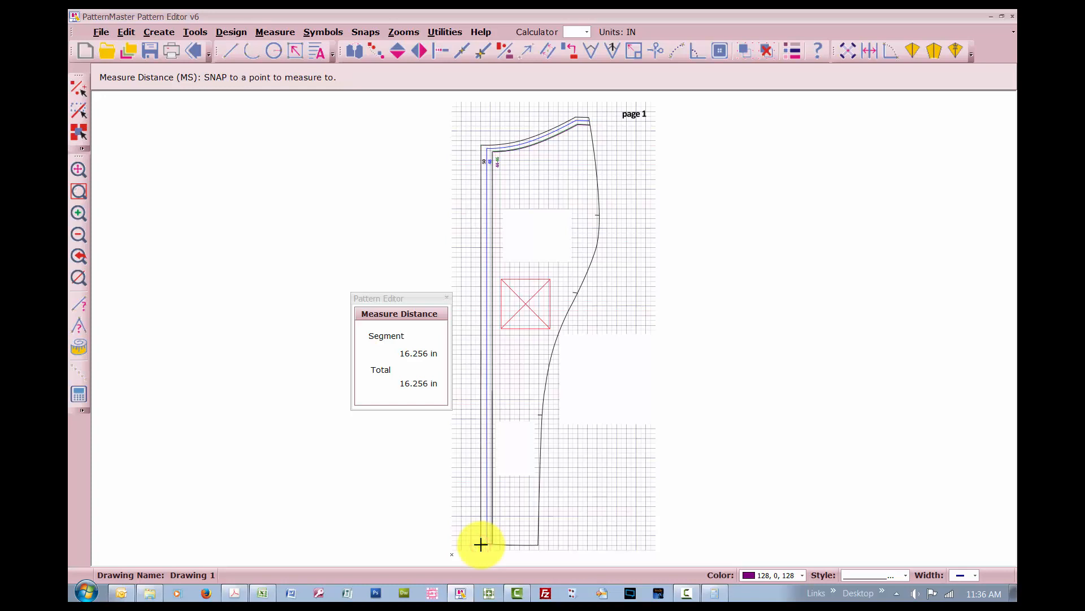
{"action": "key", "text": "Escape"}
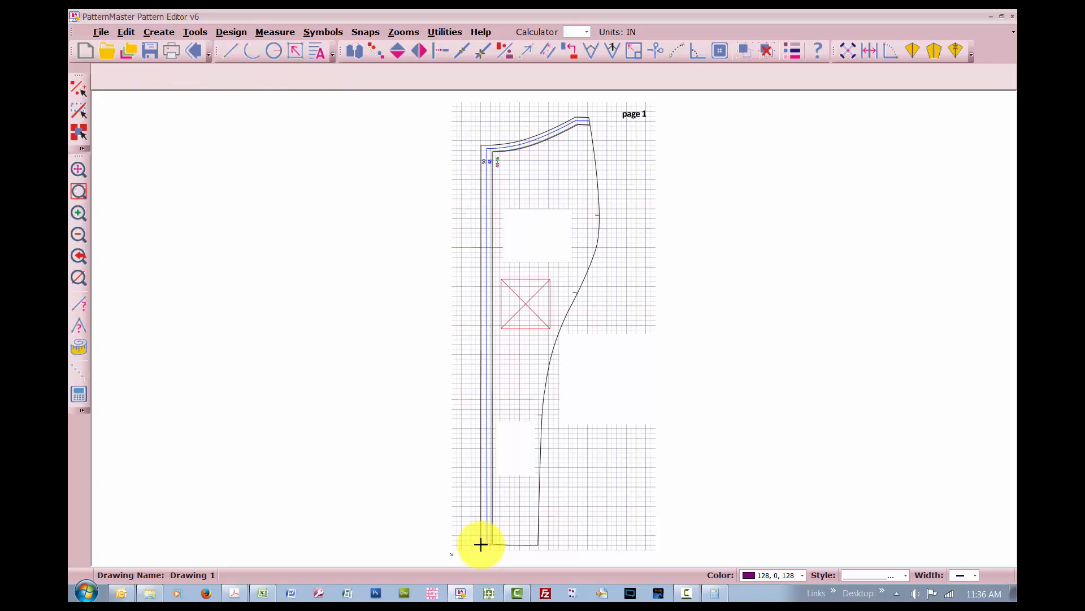
Draw a 16.375 in line straight down from the size 50 outline's upper corner, over its long vertical edge.
{"action": "key", "text": "z"}
{"action": "key", "text": "w"}
{"action": "left_click_drag", "start_coordinate": [469, 139], "coordinate": [505, 172]}
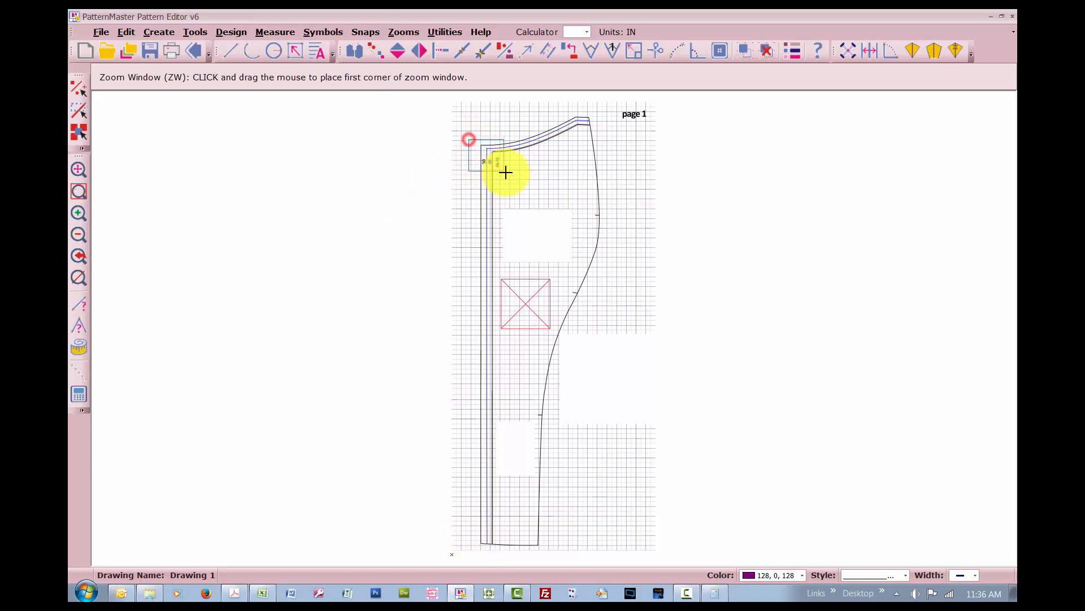
{"action": "left_click", "coordinate": [505, 171]}
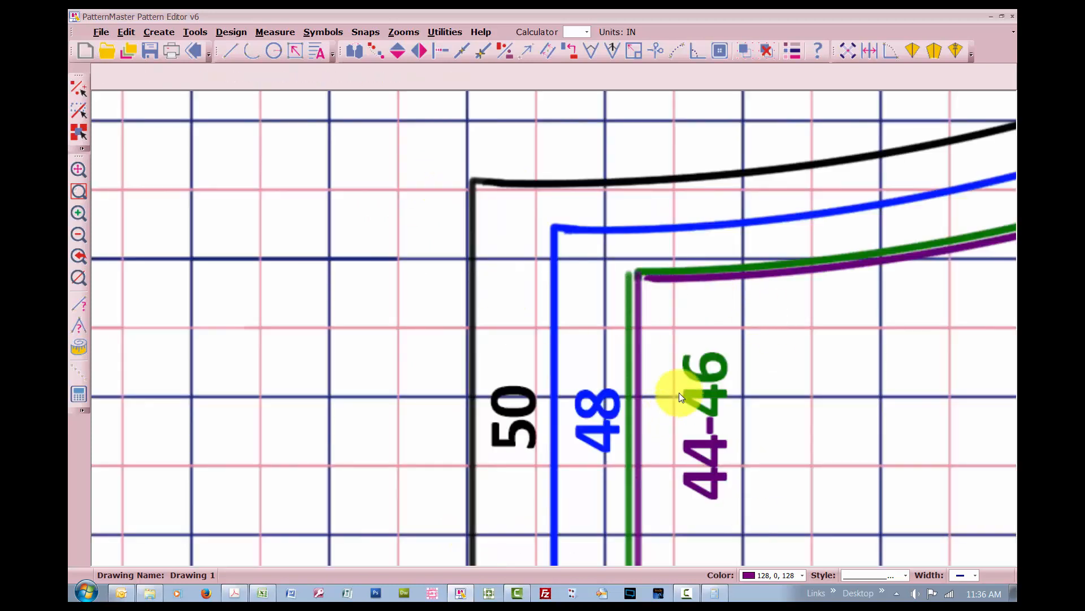
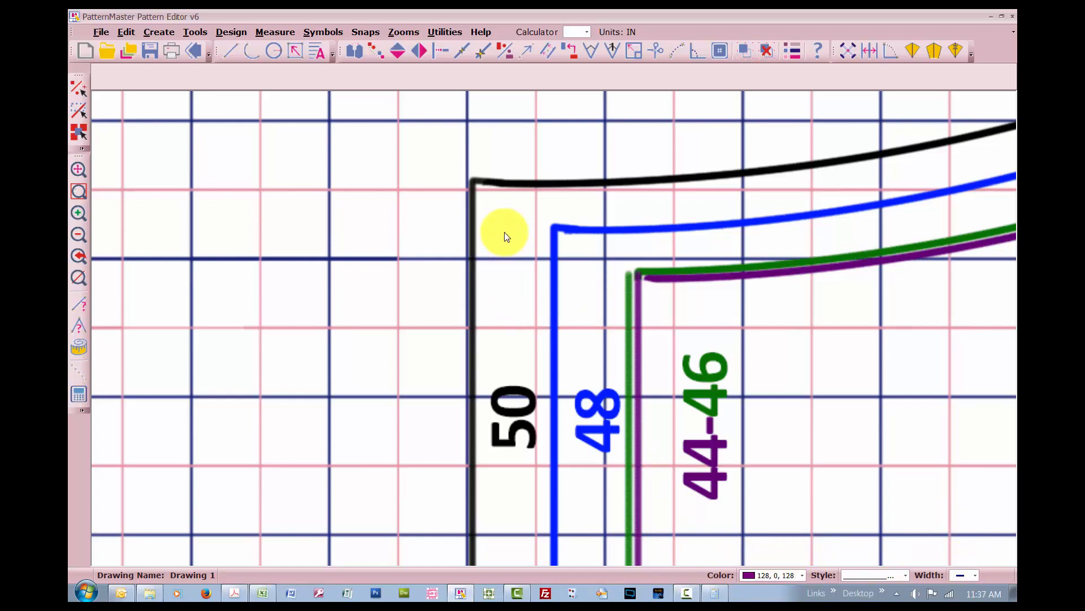
{"action": "key", "text": "Return"}
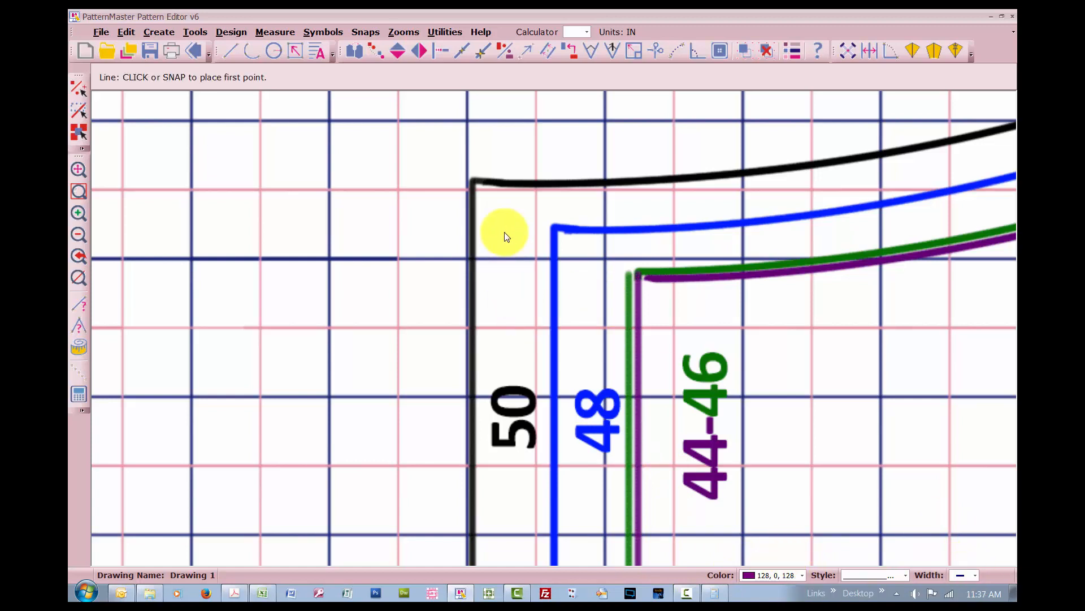
{"action": "left_click", "coordinate": [471, 180]}
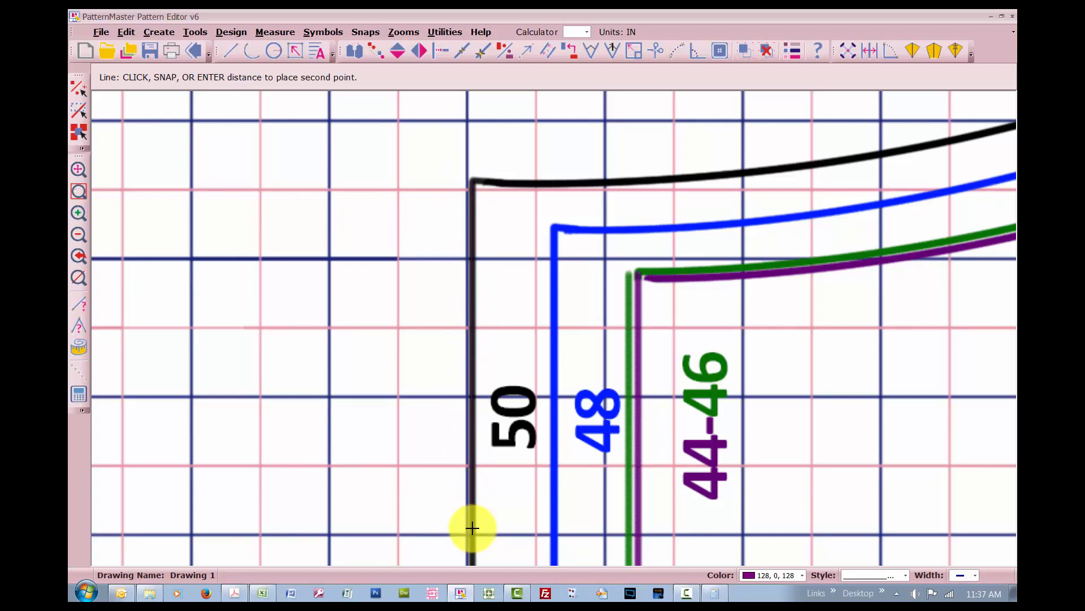
{"action": "type", "text": "16"}
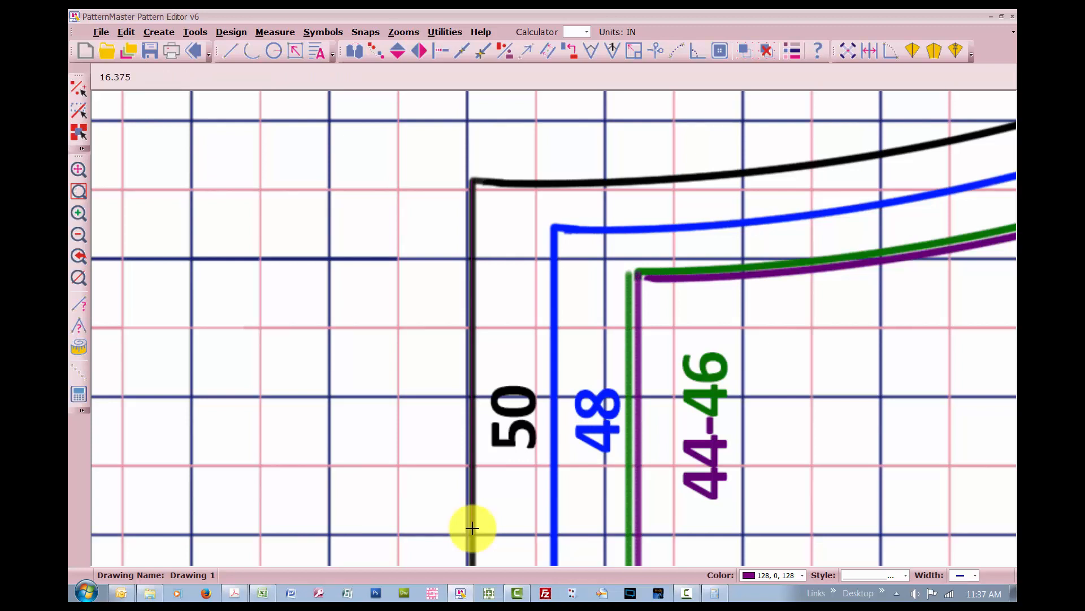
{"action": "type", "text": ".375"}
{"action": "key", "text": "Return"}
{"action": "left_click", "coordinate": [472, 528]}
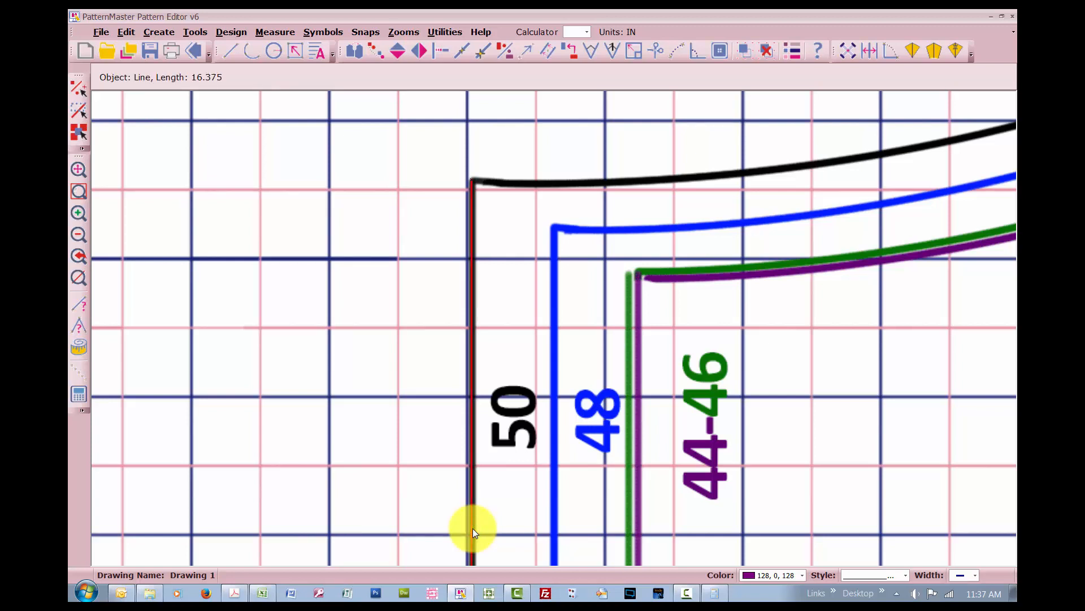
Trace the curved lower edge of the size 50 outline with a three-point arc from corner to corner.
{"action": "type", "text": "zp"}
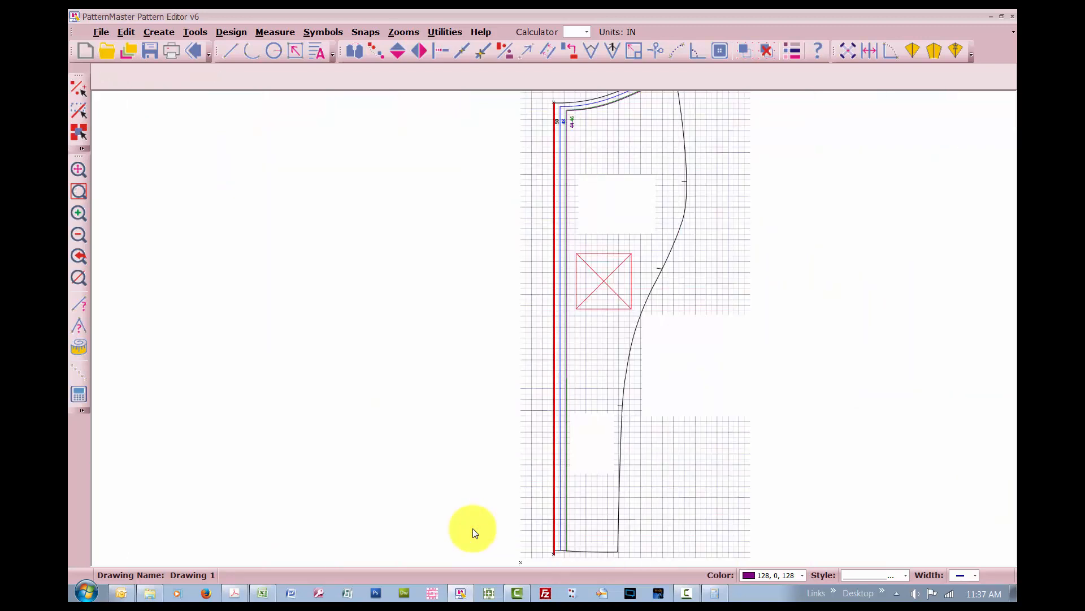
{"action": "type", "text": "zw"}
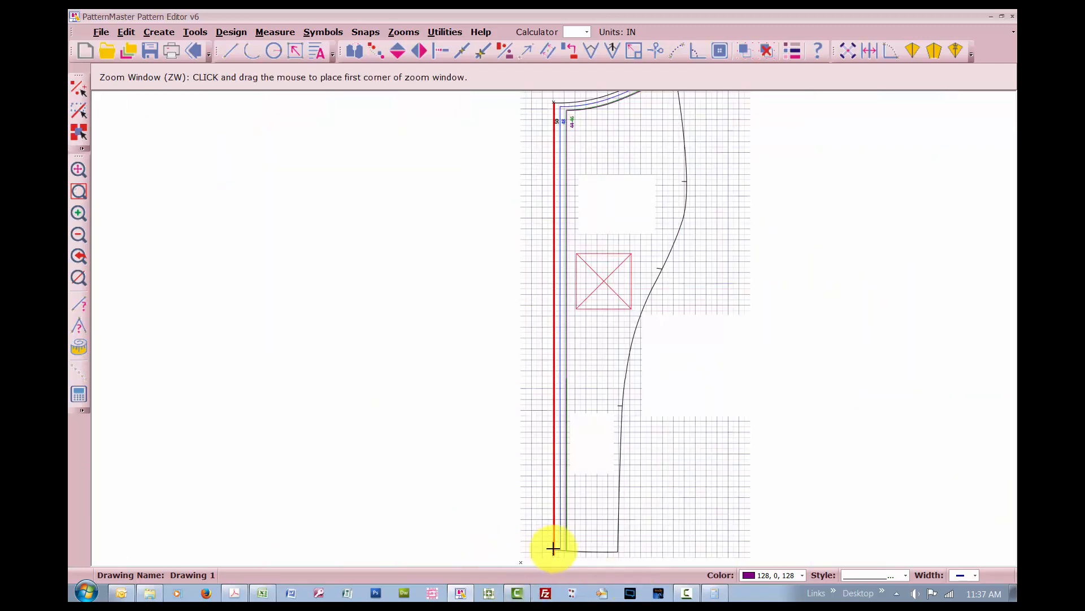
{"action": "left_click", "coordinate": [550, 547]}
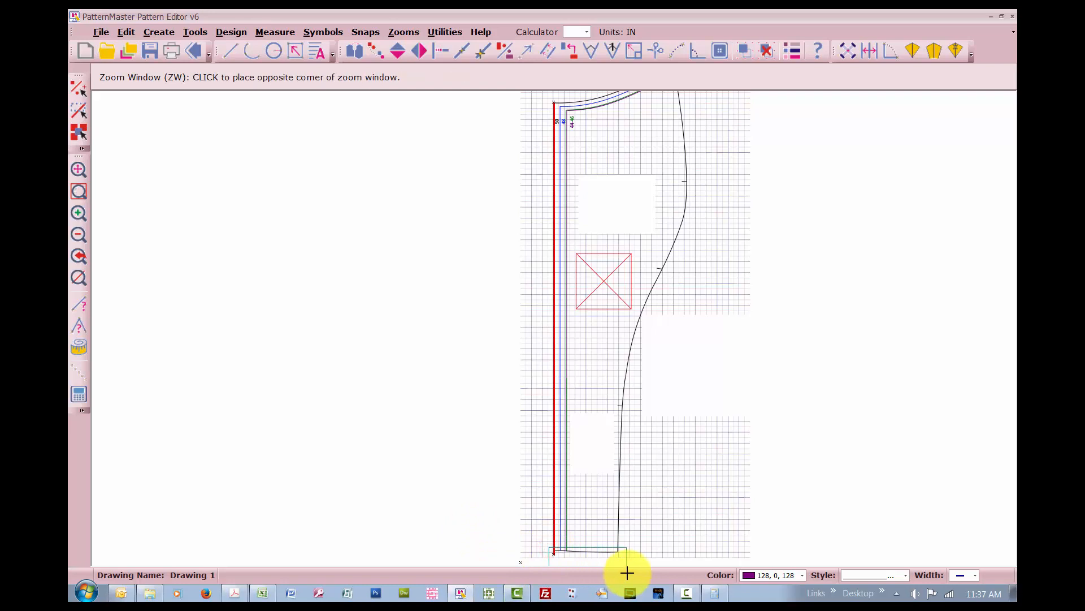
{"action": "left_click", "coordinate": [627, 572]}
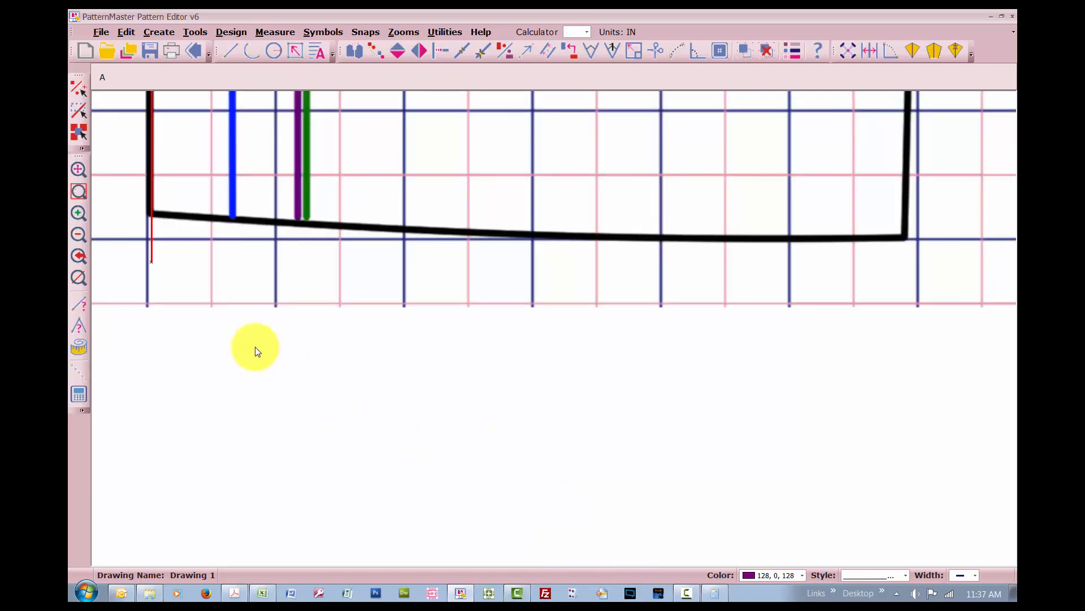
{"action": "type", "text": "art point of the arc."}
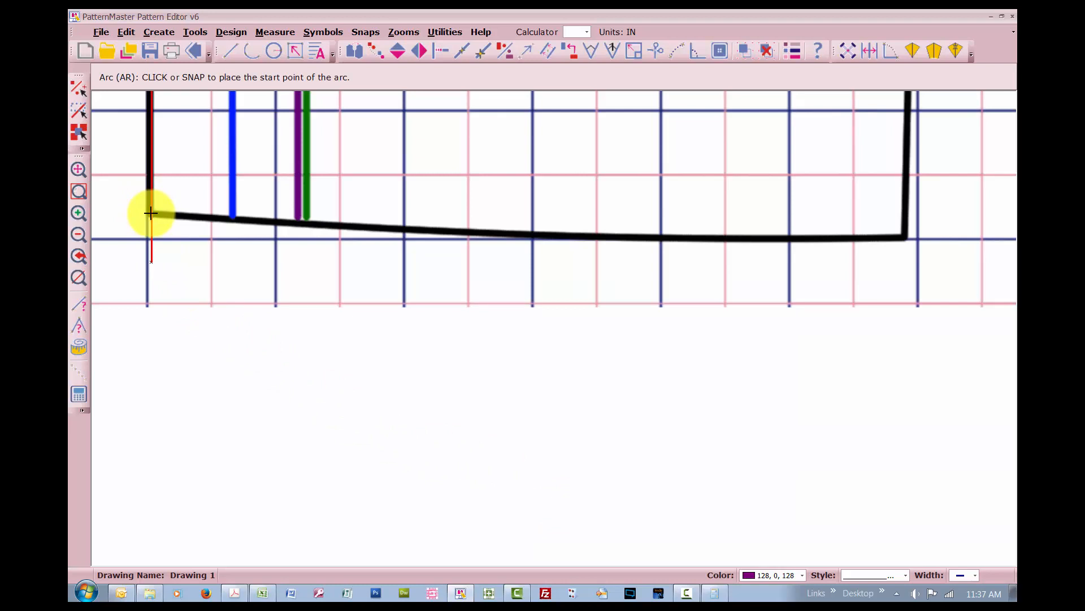
{"action": "left_click", "coordinate": [151, 212]}
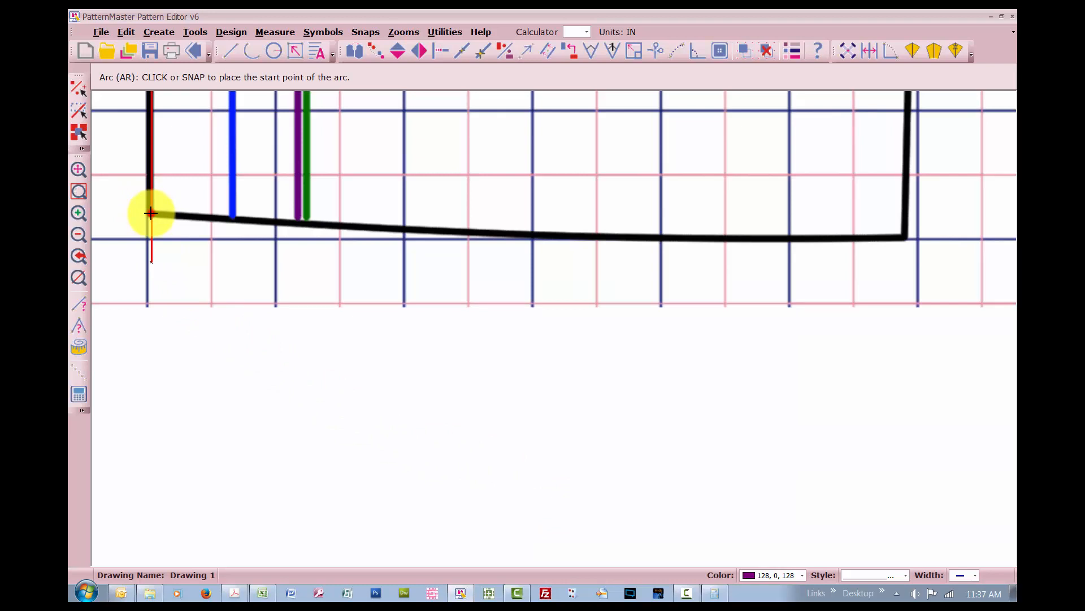
{"action": "left_click", "coordinate": [904, 236]}
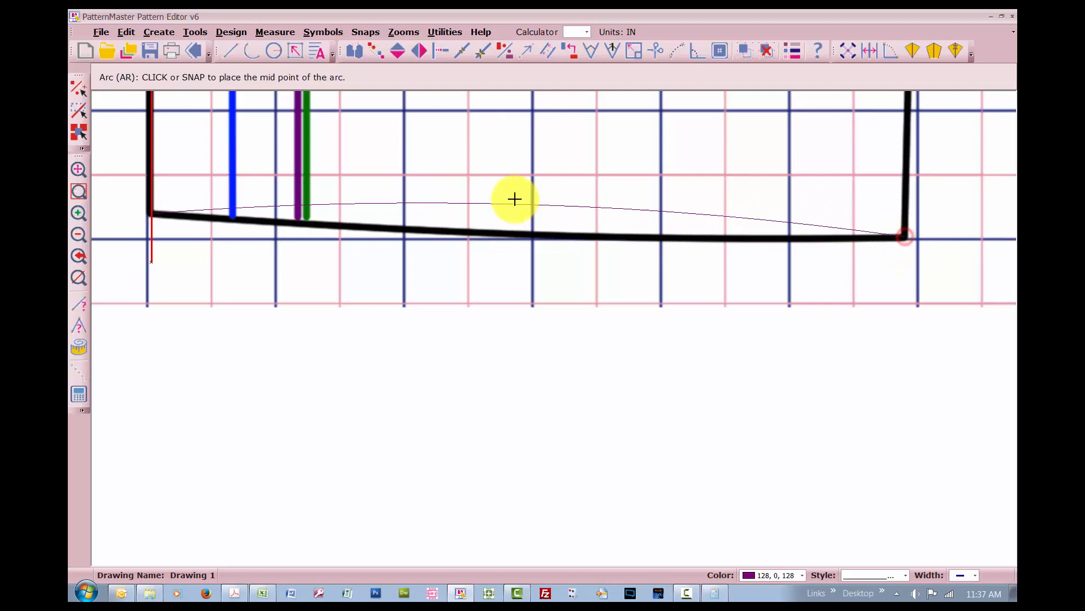
{"action": "left_click", "coordinate": [520, 234]}
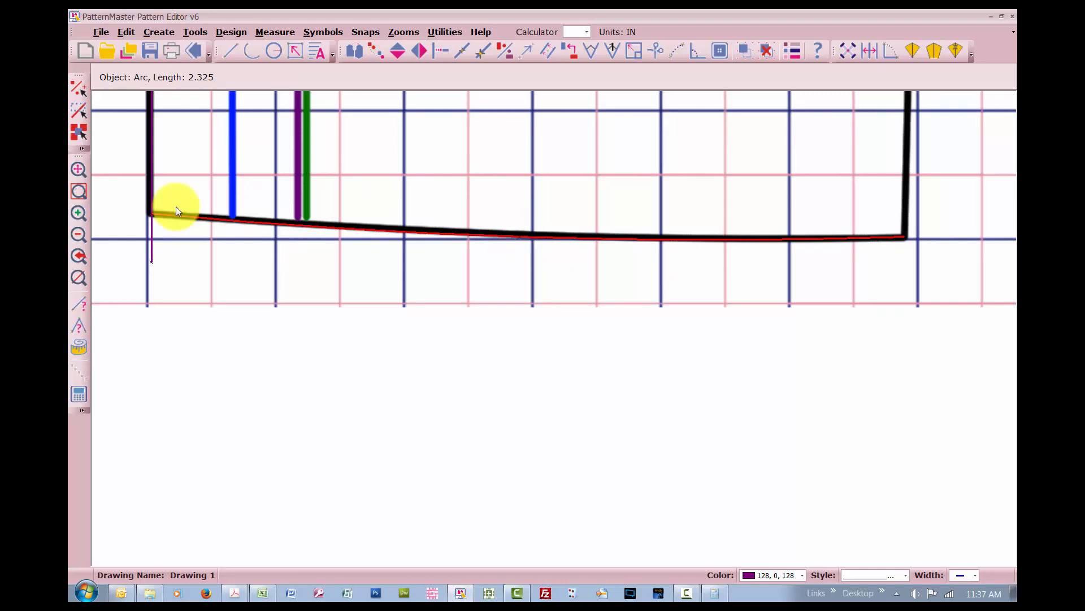
Shorten the 16.375 in vertical line to meet the lower-edge arc with Intersect, and check both objects by selecting them together.
{"action": "left_click", "coordinate": [149, 159]}
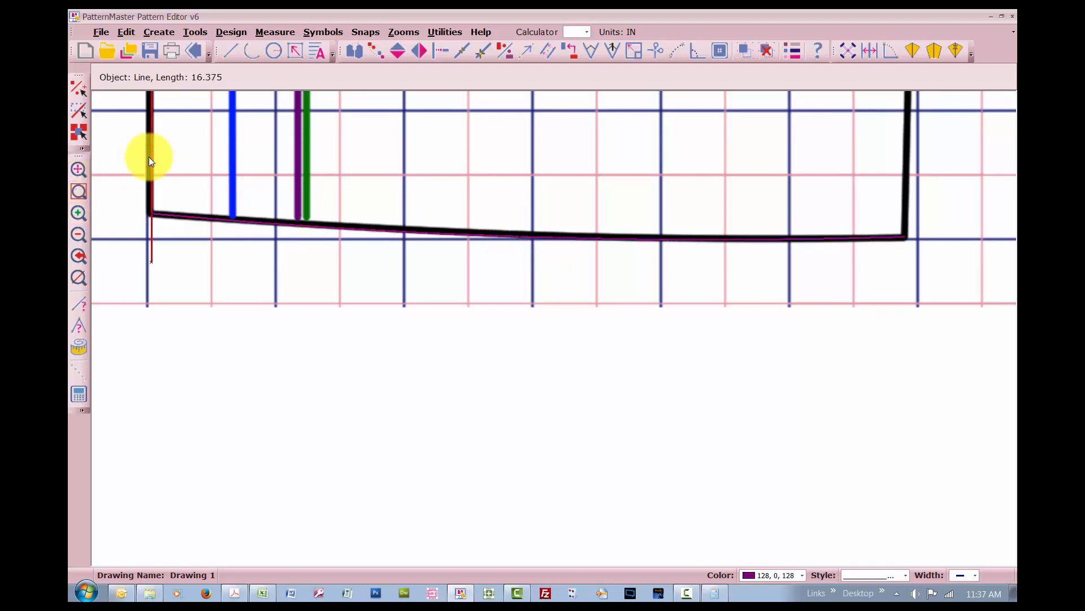
{"action": "key", "text": "i"}
{"action": "key", "text": "n"}
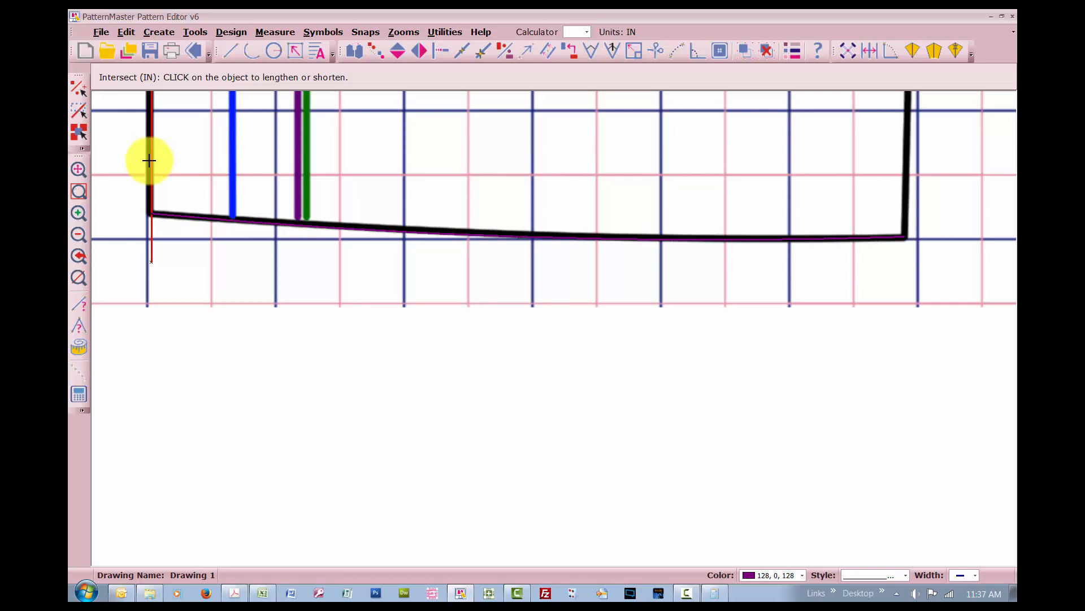
{"action": "left_click", "coordinate": [150, 159]}
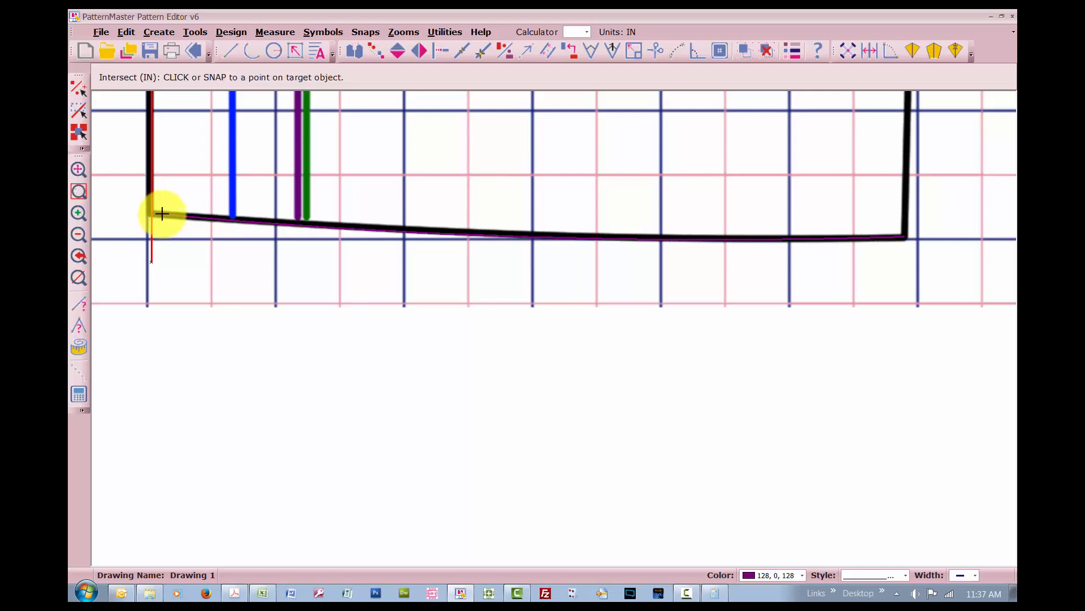
{"action": "left_click", "coordinate": [162, 214]}
{"action": "left_click", "coordinate": [162, 215]}
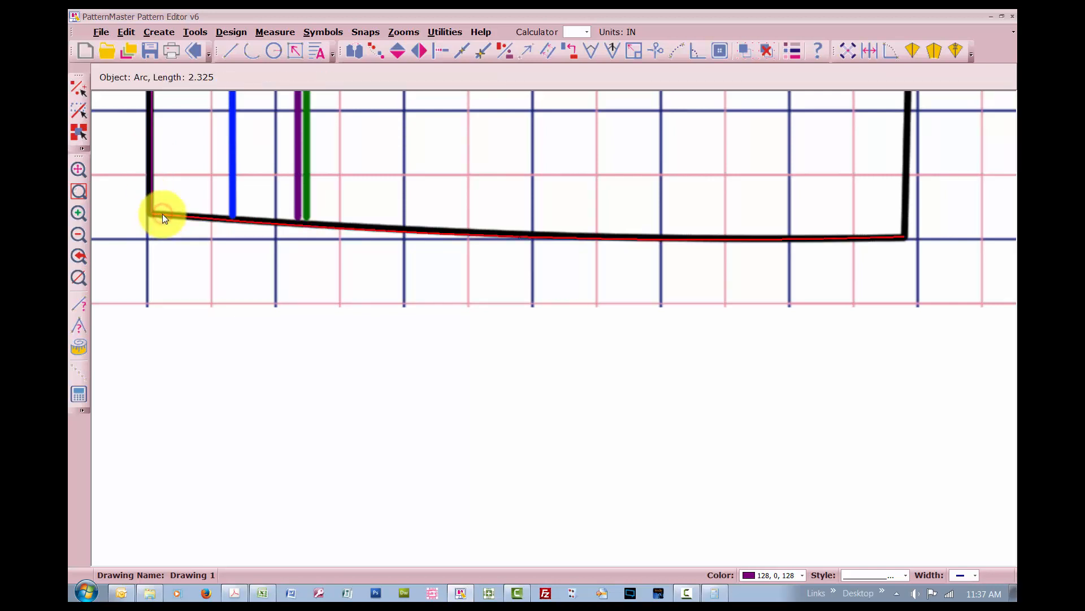
{"action": "left_click", "coordinate": [151, 181], "text": "shift"}
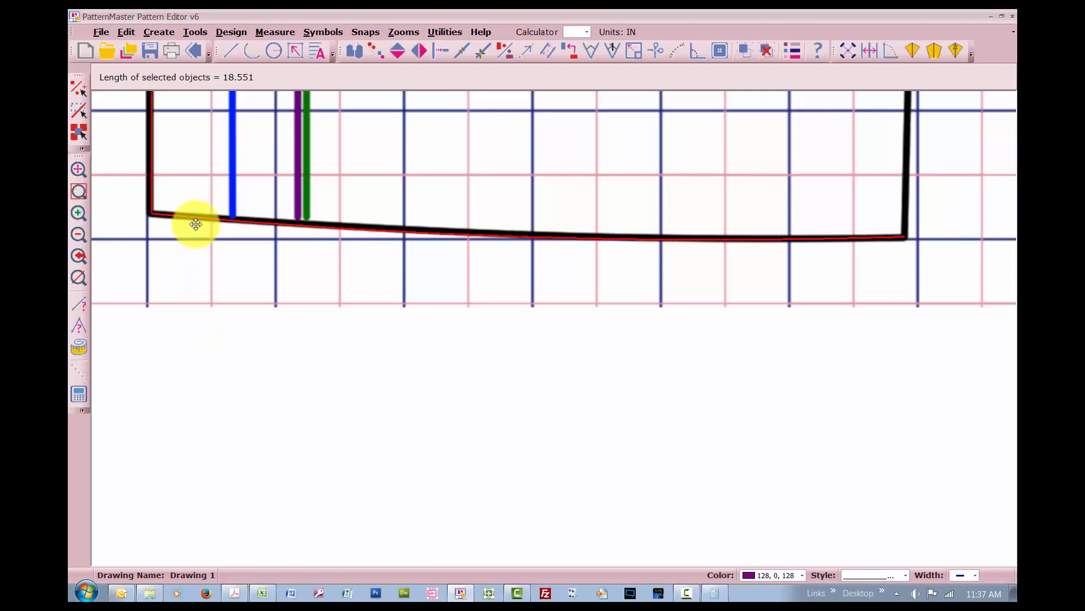
{"action": "left_click", "coordinate": [521, 308]}
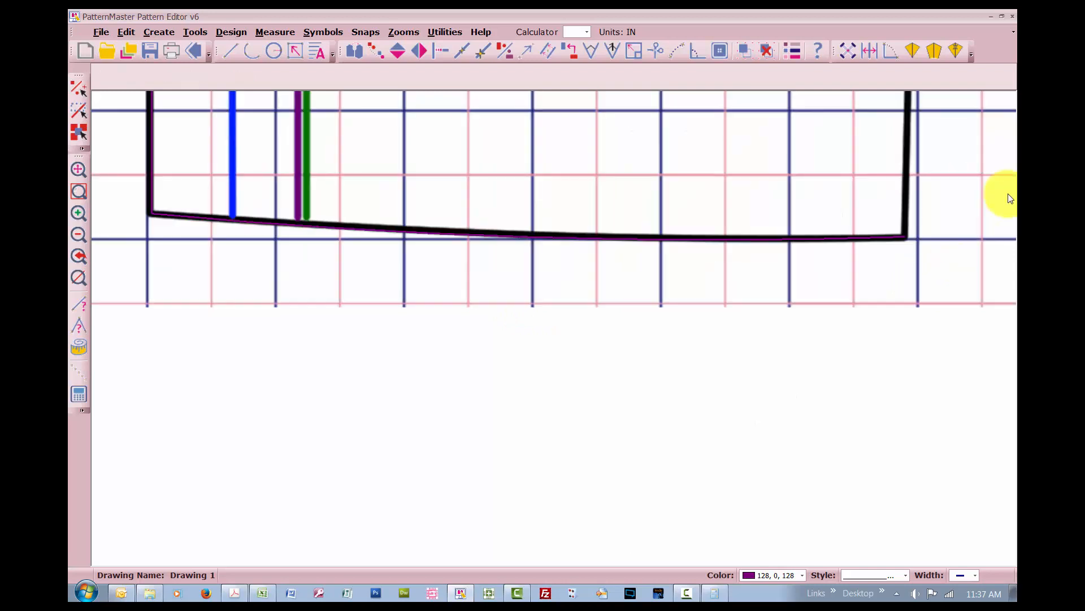
Draw a line over the short, nearly horizontal top edge of the size 50 outline, from its outer corner to the neckline corner.
{"action": "scroll", "coordinate": [911, 218], "scroll_direction": "up", "scroll_amount": 2}
{"action": "scroll", "coordinate": [537, 330], "scroll_direction": "down", "scroll_amount": 7}
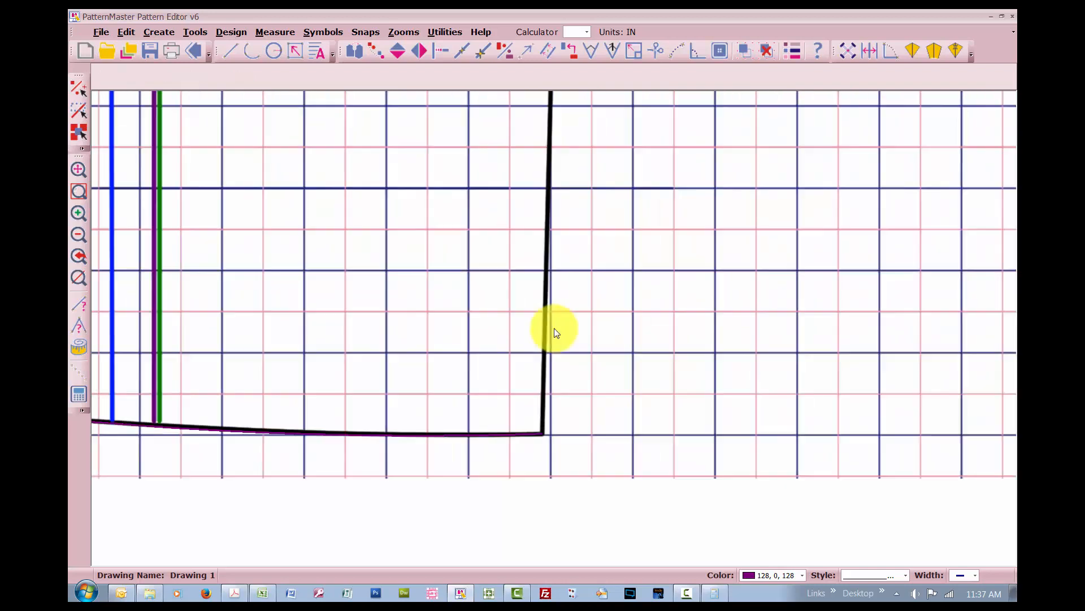
{"action": "scroll", "coordinate": [554, 330], "scroll_direction": "down", "scroll_amount": 1}
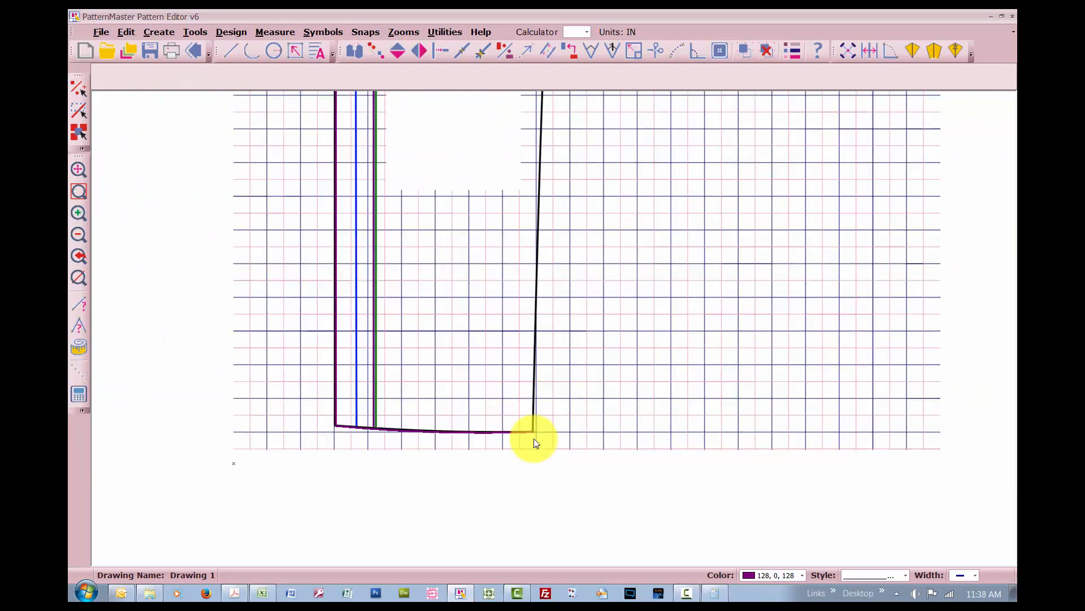
{"action": "scroll", "coordinate": [422, 85], "scroll_direction": "down", "scroll_amount": 2}
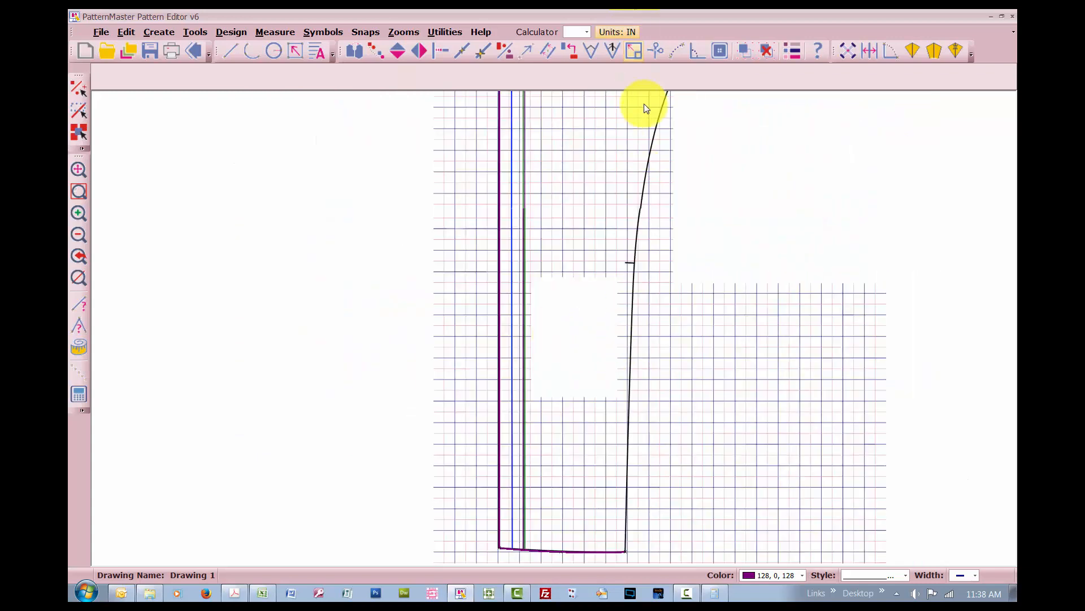
{"action": "scroll", "coordinate": [645, 104], "scroll_direction": "down", "scroll_amount": 2}
{"action": "scroll", "coordinate": [568, 128], "scroll_direction": "down", "scroll_amount": 1}
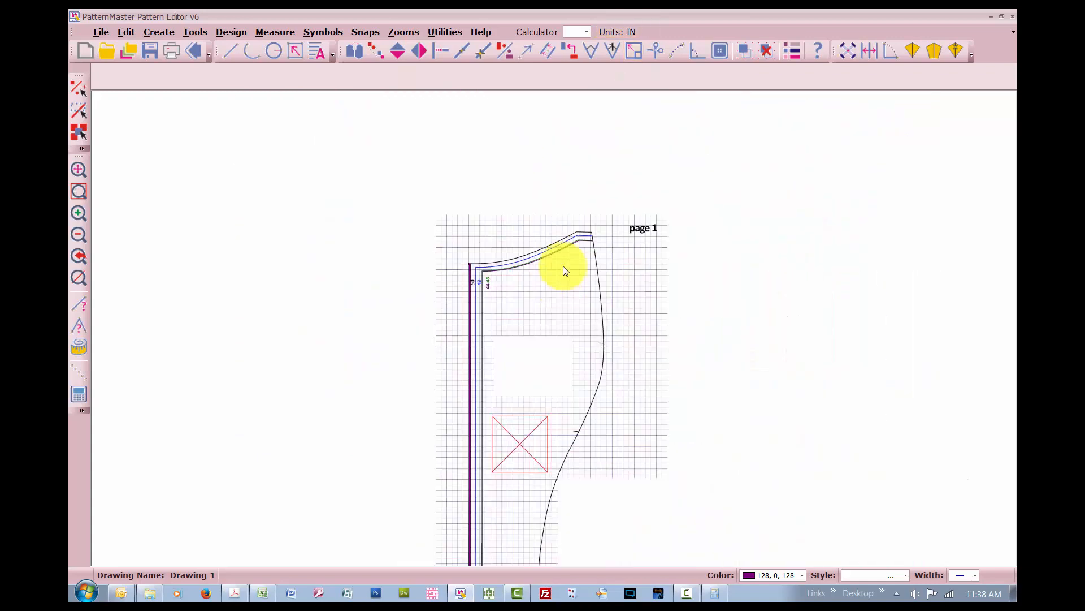
{"action": "scroll", "coordinate": [554, 328], "scroll_direction": "up", "scroll_amount": 4}
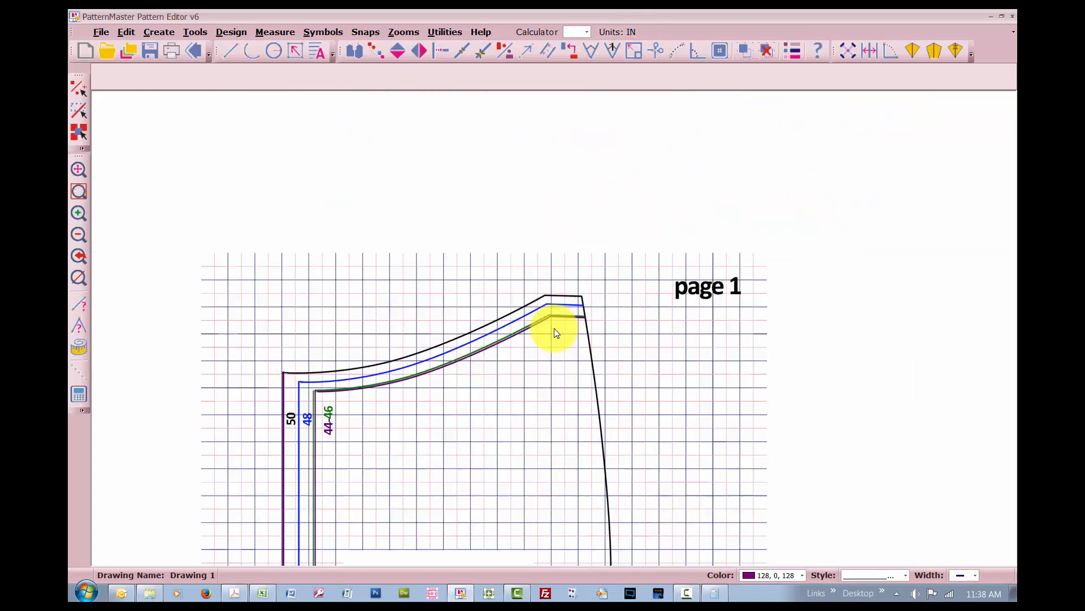
{"action": "scroll", "coordinate": [554, 328], "scroll_direction": "up", "scroll_amount": 4}
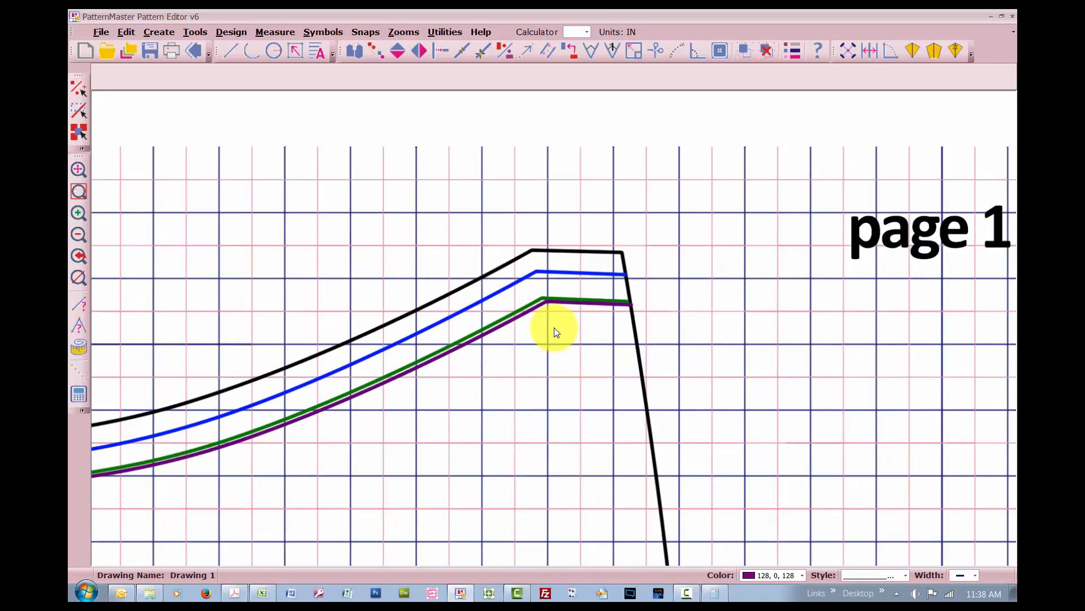
{"action": "key", "text": "l"}
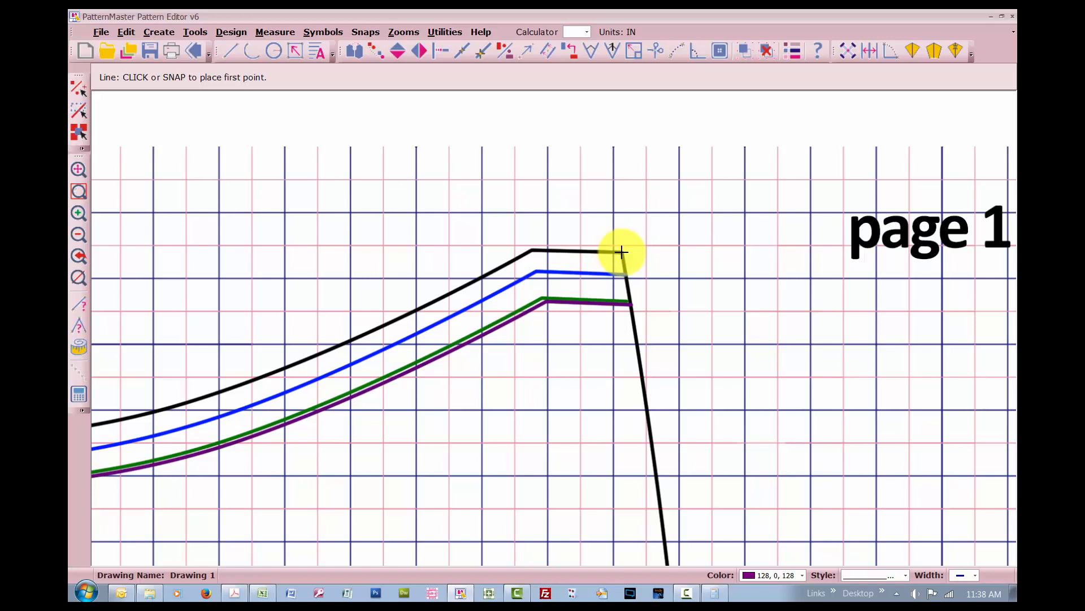
{"action": "left_click", "coordinate": [598, 252]}
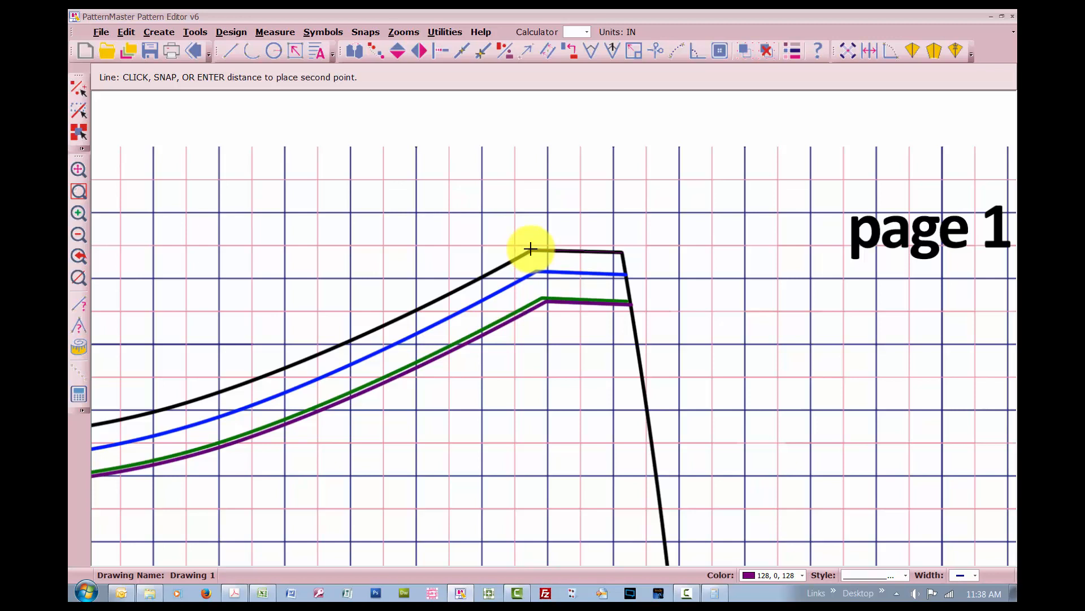
{"action": "left_click", "coordinate": [530, 248]}
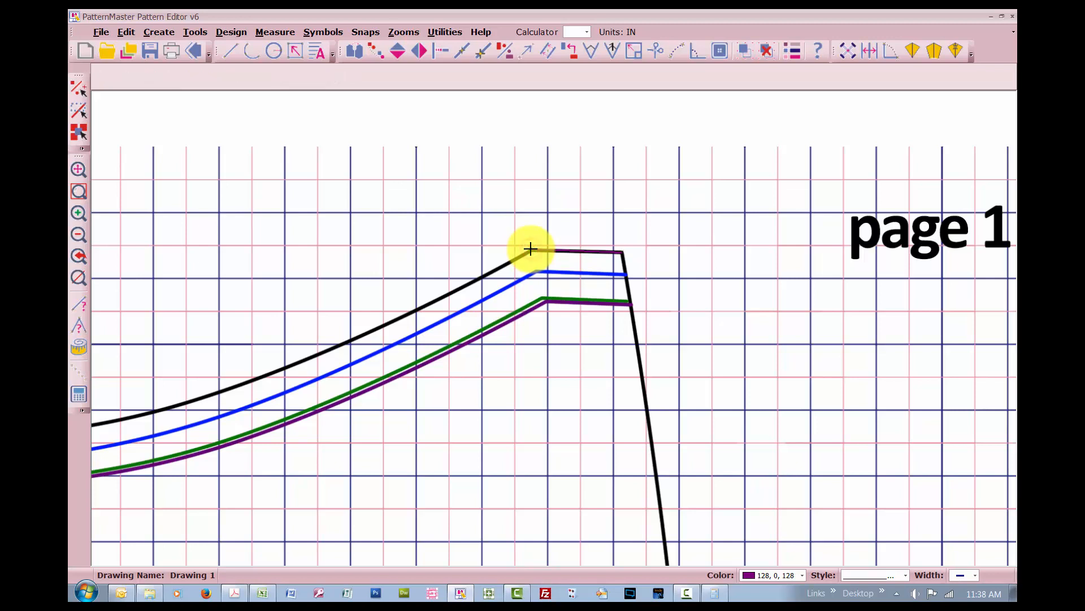
Trace the first half of the size 50 neckline curve with a three-point arc, starting at the vertical edge's upper corner.
{"action": "scroll", "coordinate": [531, 249], "scroll_direction": "down", "scroll_amount": 1}
{"action": "scroll", "coordinate": [381, 392], "scroll_direction": "down", "scroll_amount": 1}
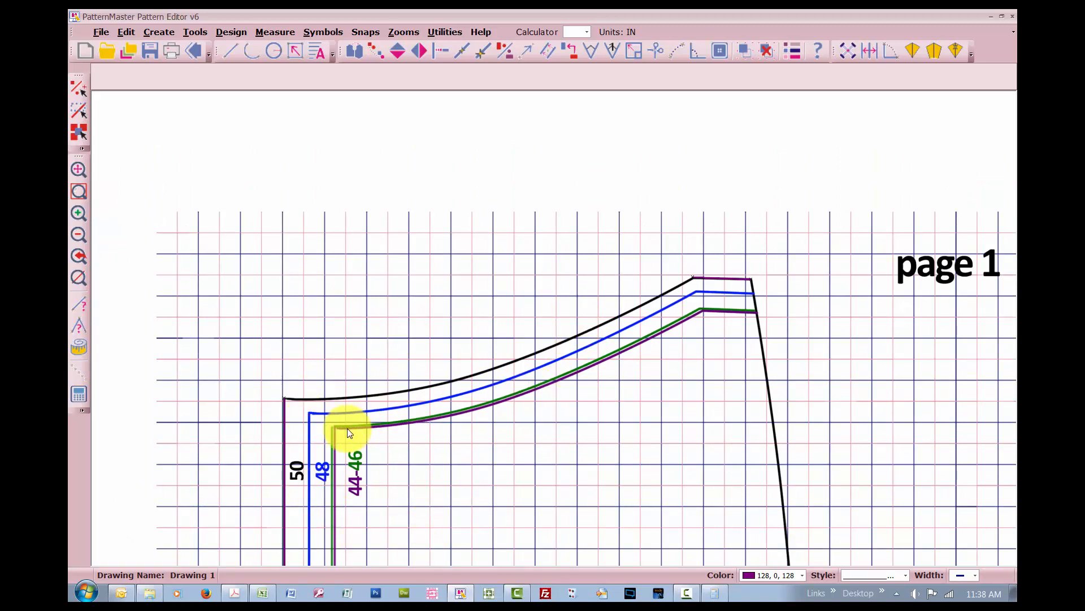
{"action": "key", "text": "r"}
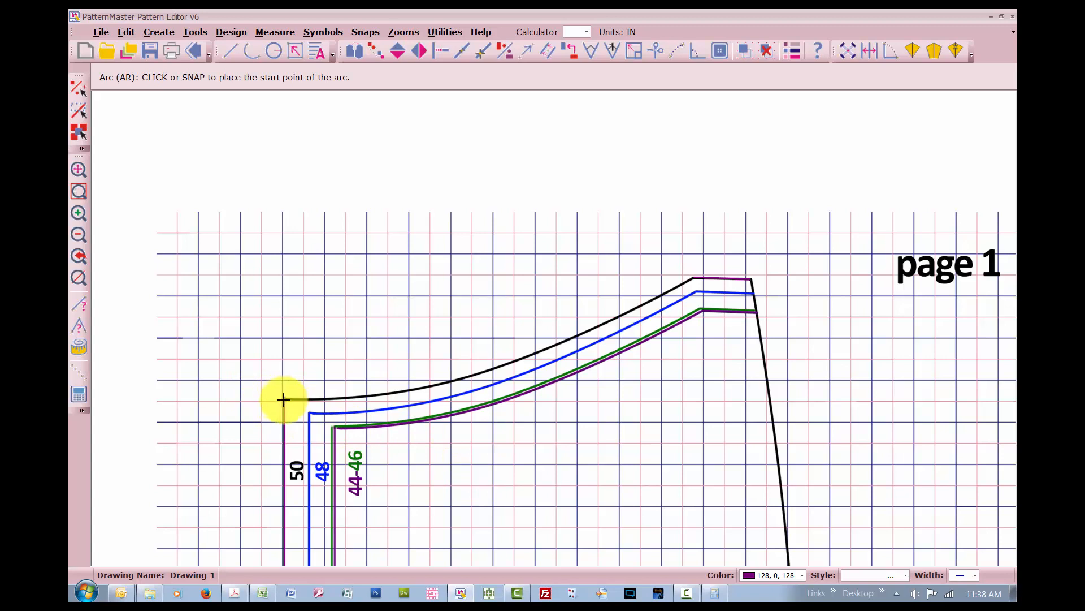
{"action": "left_click", "coordinate": [284, 398]}
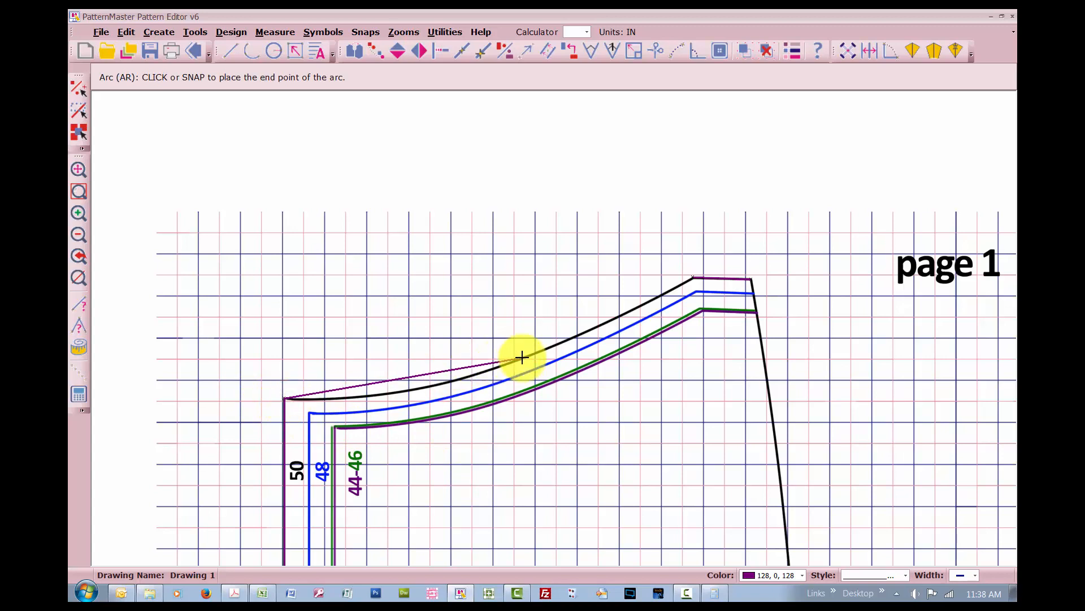
{"action": "left_click", "coordinate": [522, 358]}
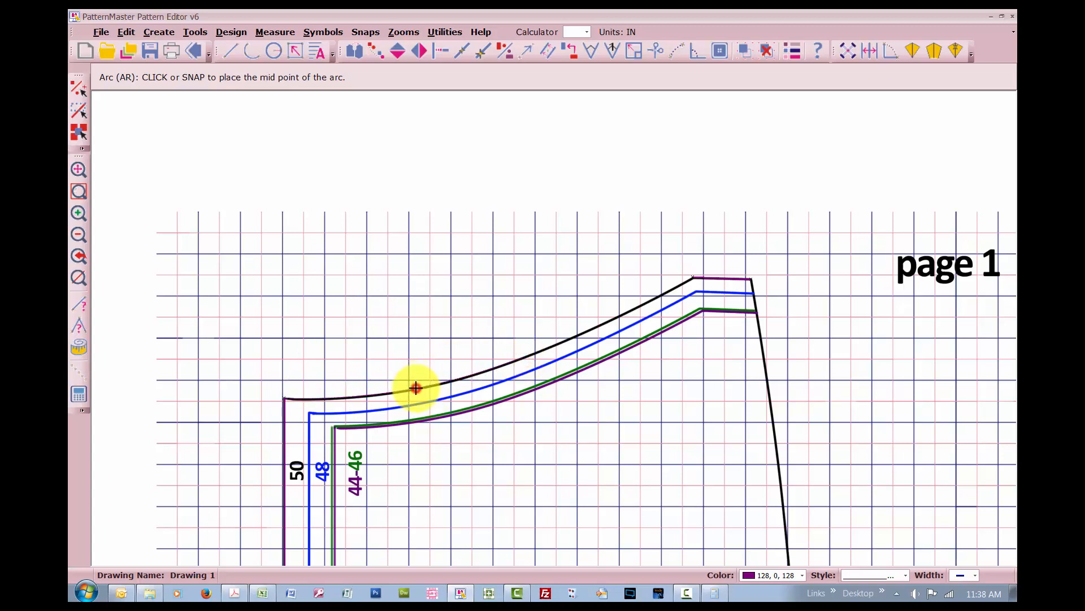
{"action": "left_click", "coordinate": [415, 387]}
Trace the rest of the size 50 neckline curve with a three-point arc from the first arc's end to the short top edge.
{"action": "key", "text": "a"}
{"action": "key", "text": "r"}
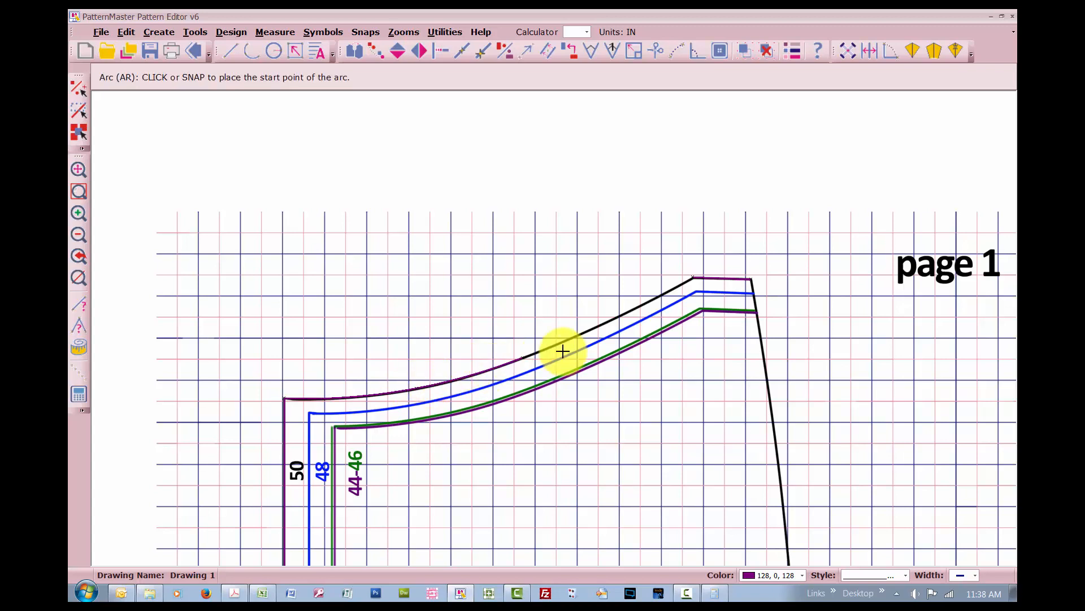
{"action": "left_click", "coordinate": [524, 356]}
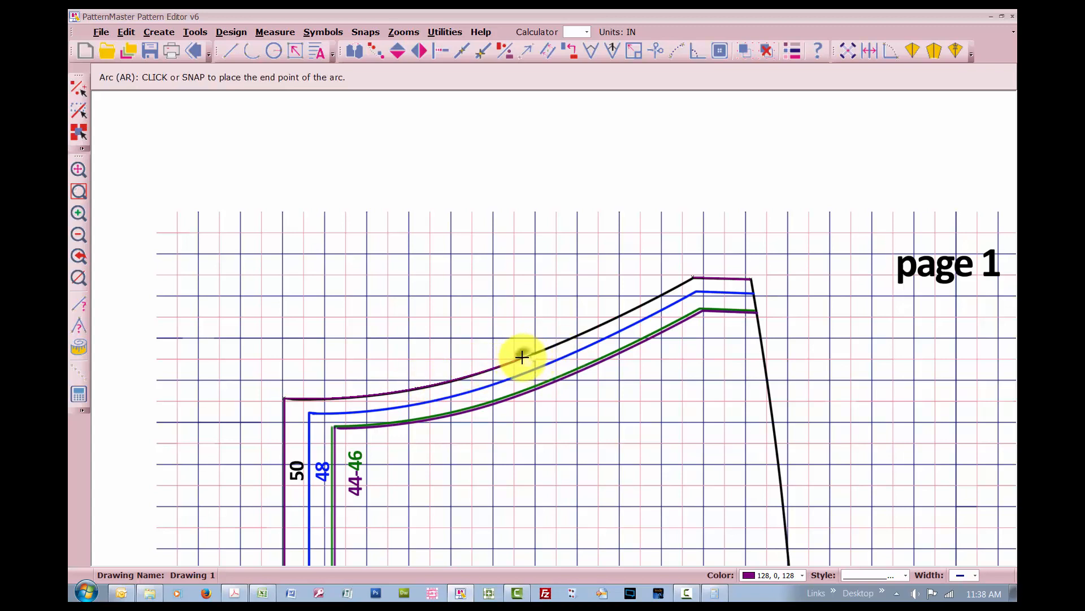
{"action": "left_click", "coordinate": [693, 277]}
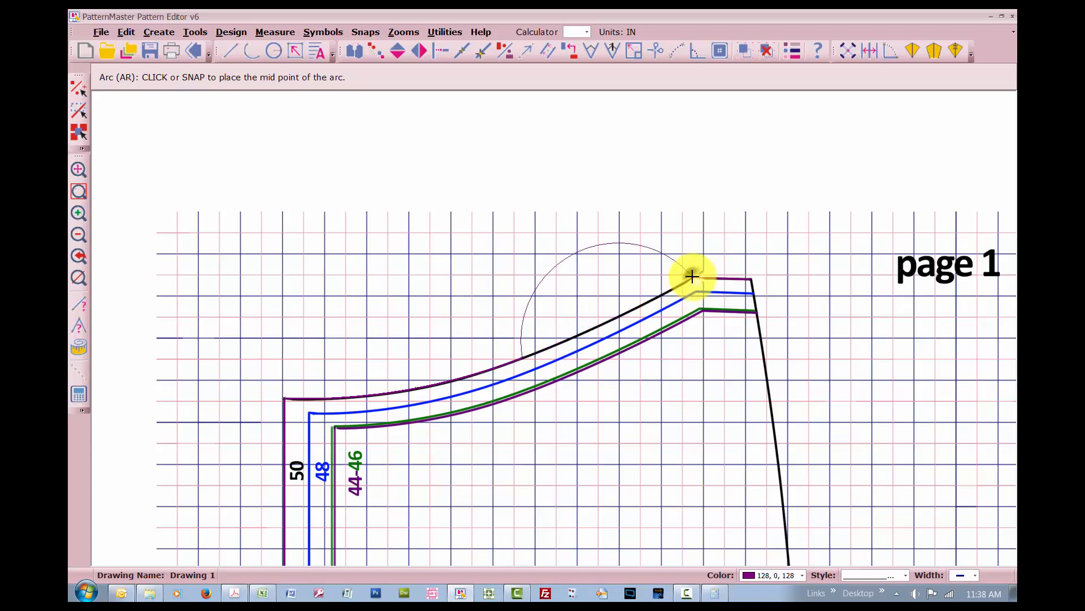
{"action": "left_click", "coordinate": [633, 309]}
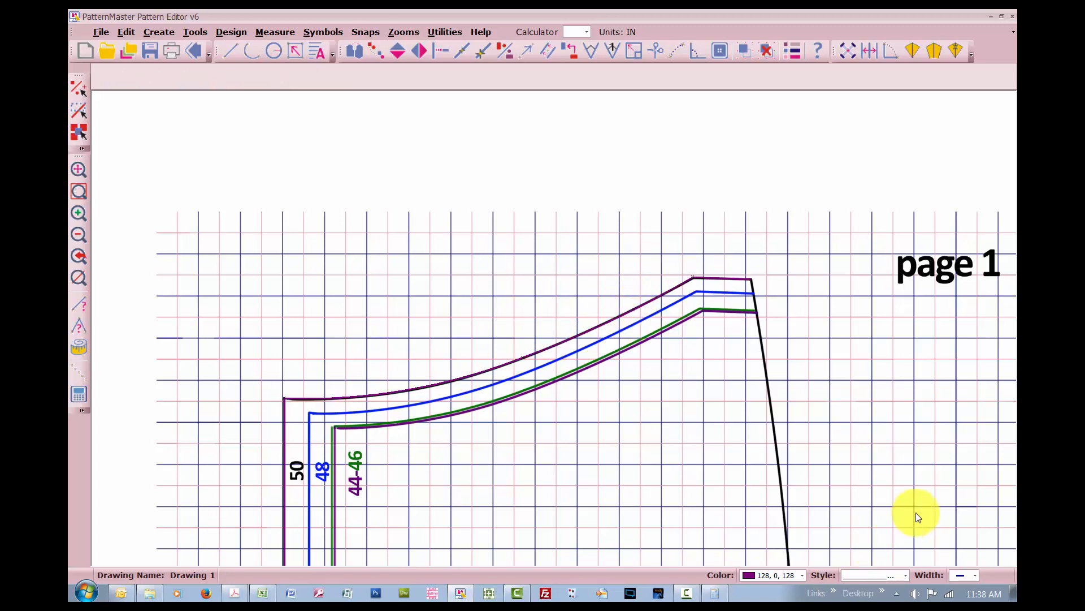
Trace the upper part of the long curved side edge with an arc about 2.56 in long from the top edge's outer corner, and select it.
{"action": "scroll", "coordinate": [977, 476], "scroll_direction": "down", "scroll_amount": 1}
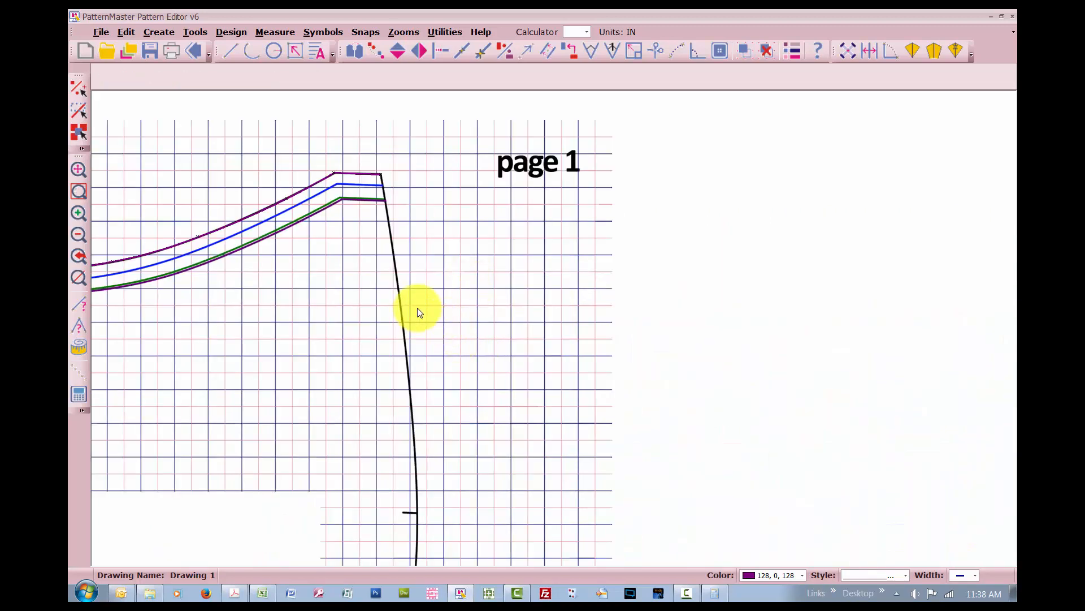
{"action": "key", "text": "a"}
{"action": "key", "text": "r"}
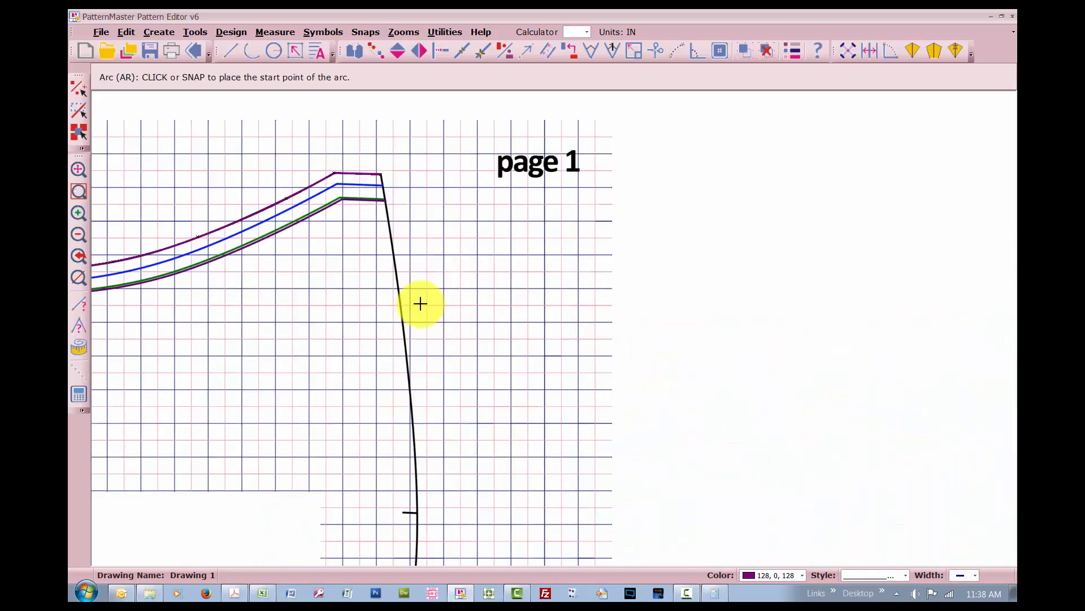
{"action": "left_click", "coordinate": [380, 173]}
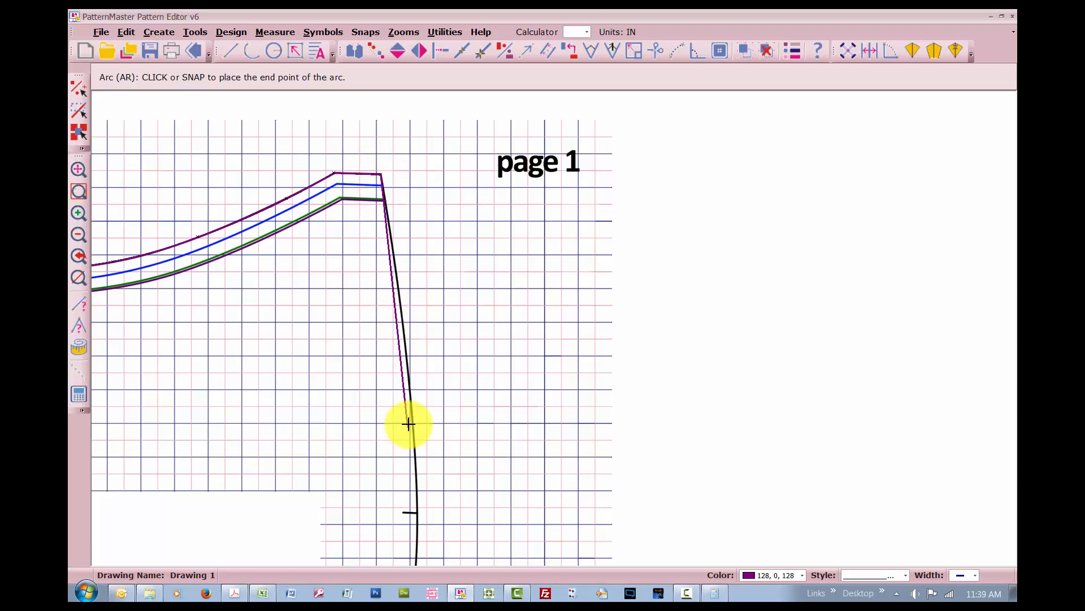
{"action": "left_click", "coordinate": [409, 390]}
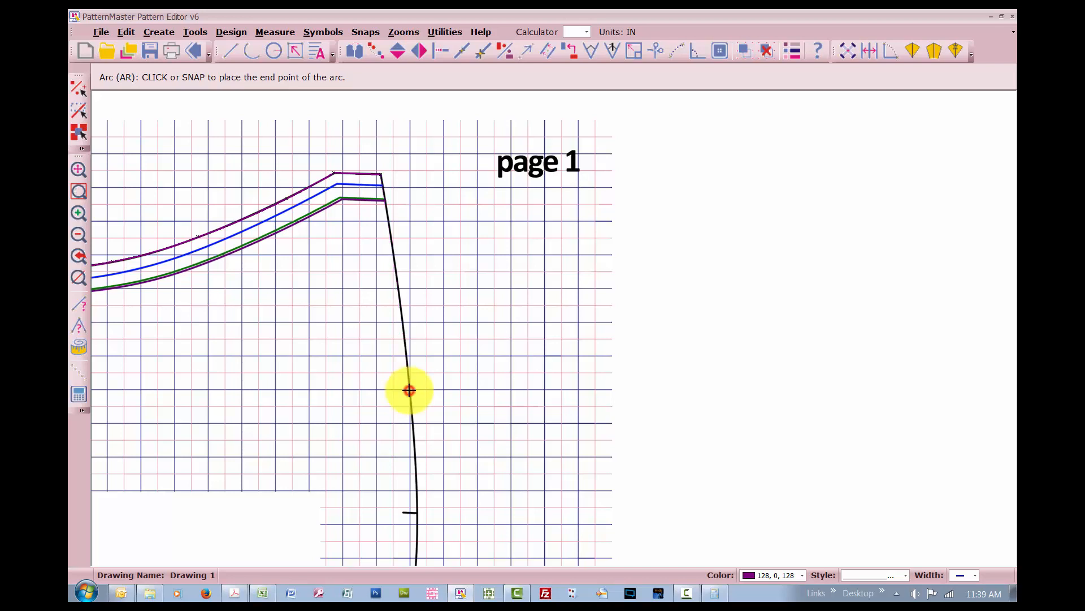
{"action": "left_click", "coordinate": [400, 303]}
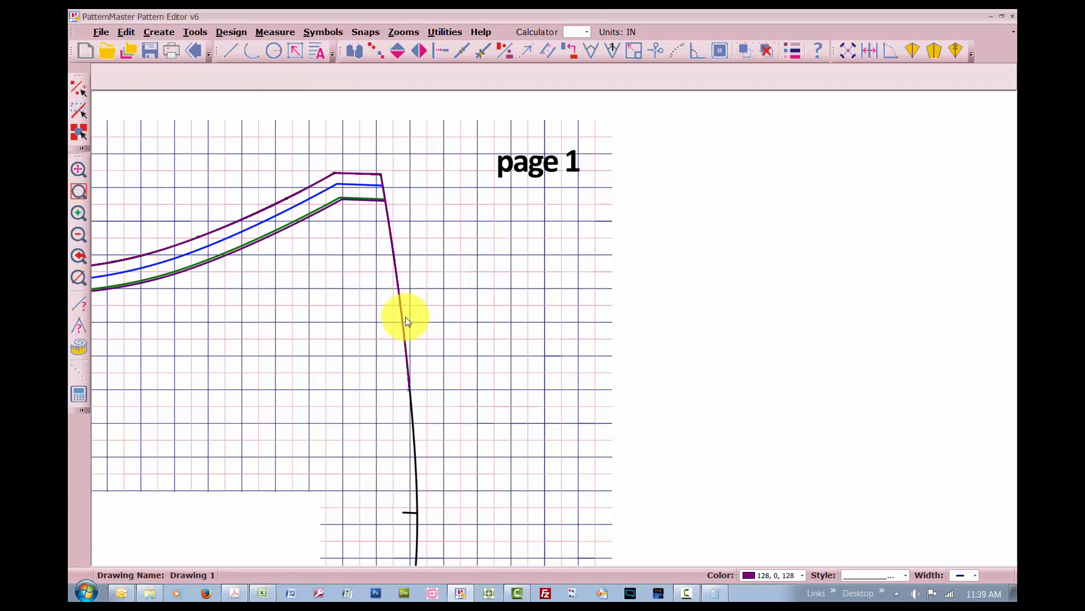
{"action": "left_click", "coordinate": [401, 328]}
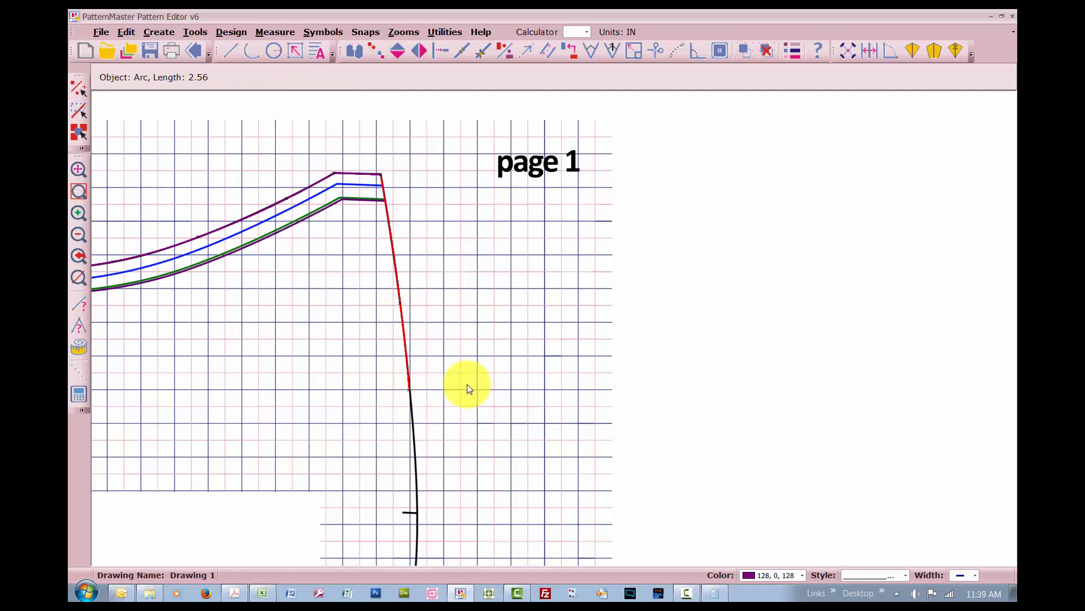
Try to trace the side edge from the upper arc's end to well below the first notch with a single three-point arc.
{"action": "scroll", "coordinate": [466, 504], "scroll_direction": "down", "scroll_amount": 1}
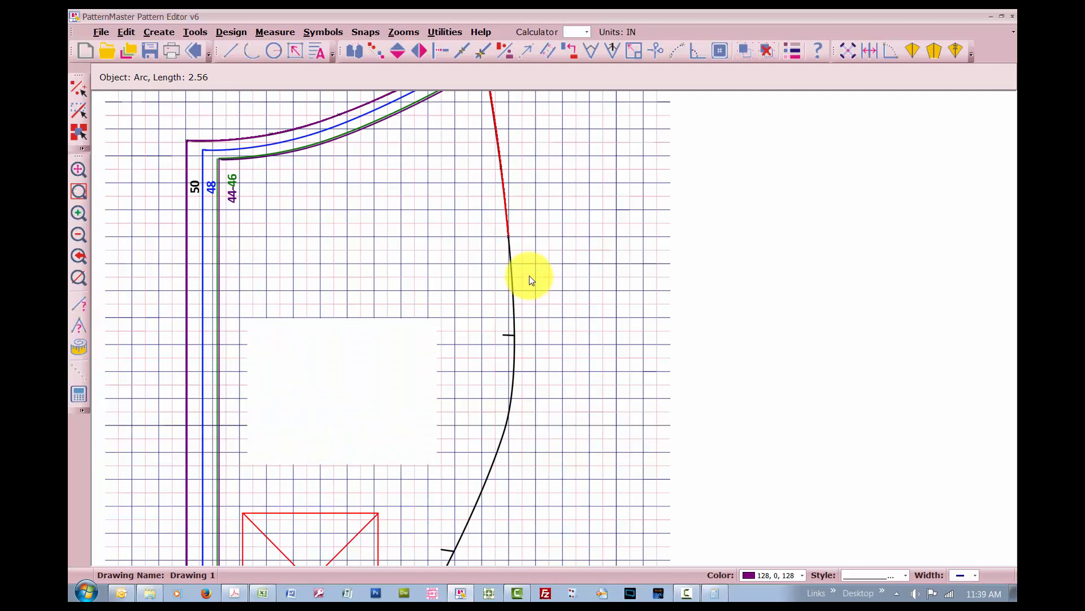
{"action": "key", "text": "a"}
{"action": "key", "text": "r"}
{"action": "left_click", "coordinate": [508, 236]}
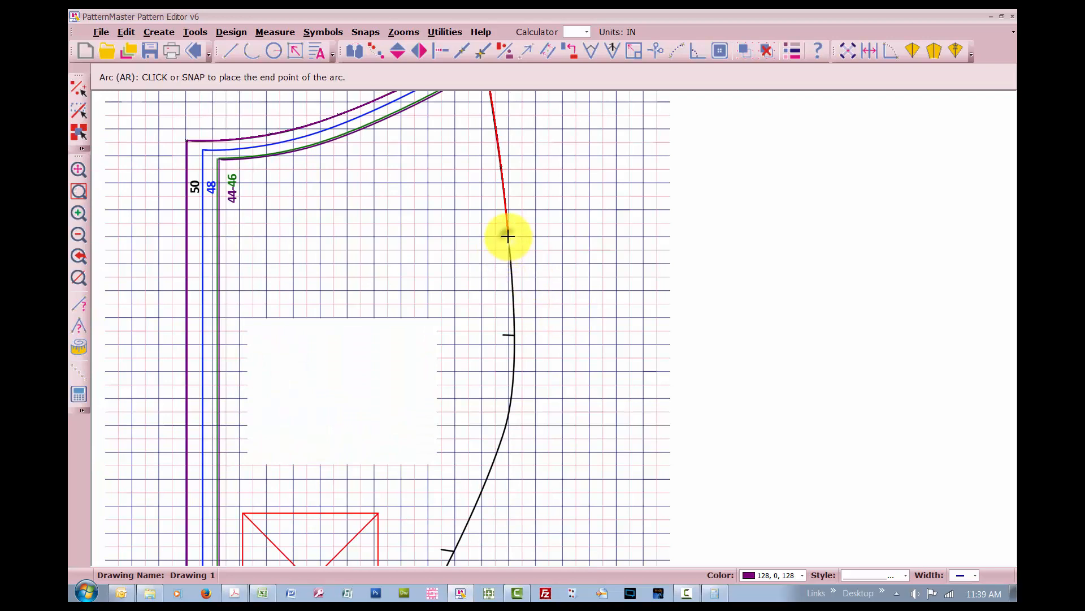
{"action": "left_click", "coordinate": [503, 427]}
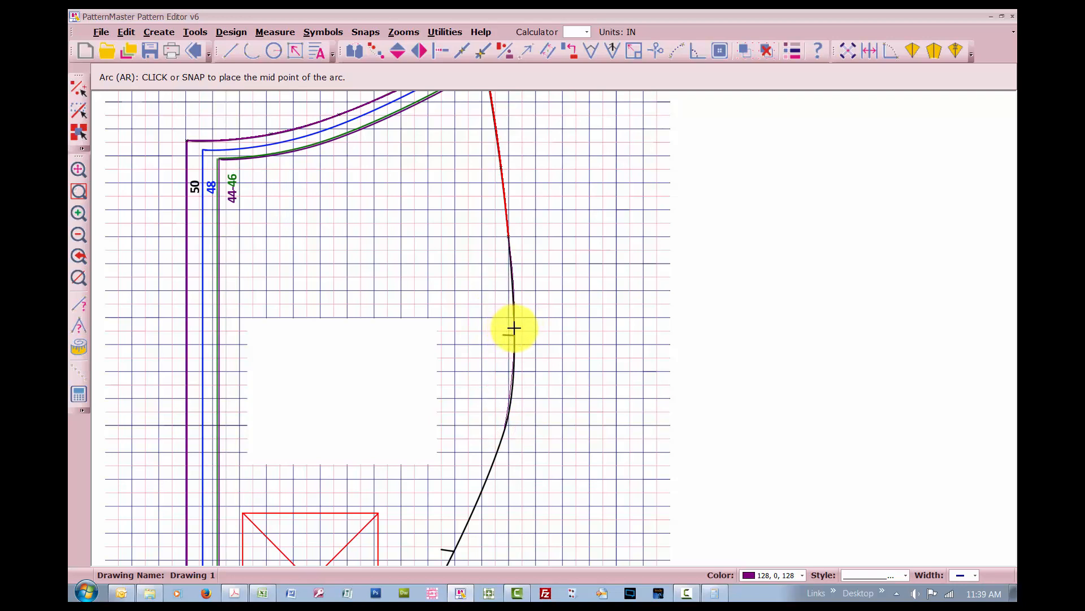
{"action": "left_click", "coordinate": [514, 328]}
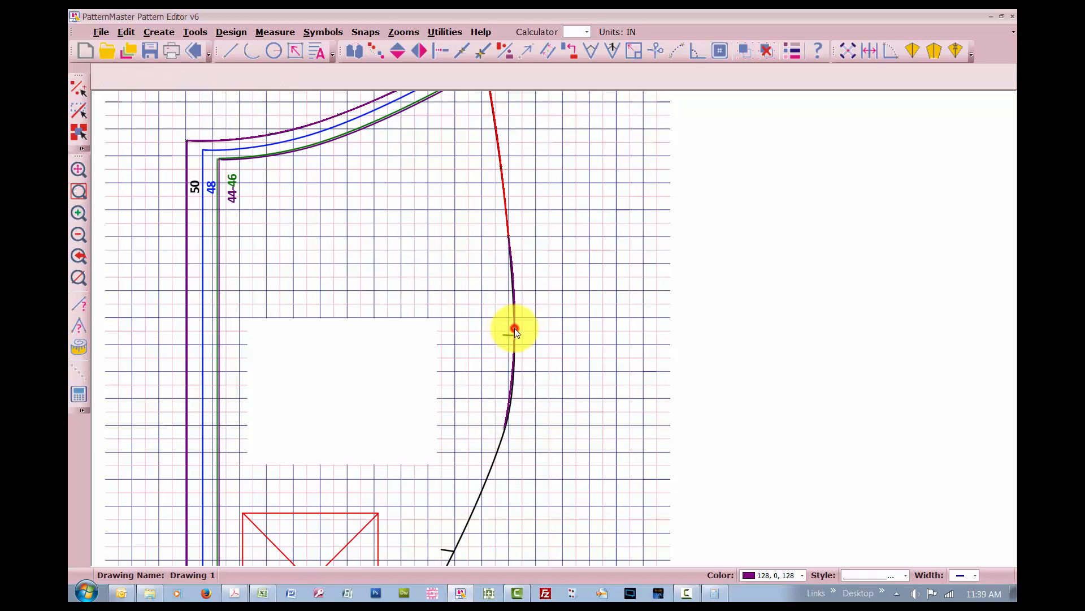
Inspect the last side-edge arc against the outline up close and delete it.
{"action": "key", "text": "z"}
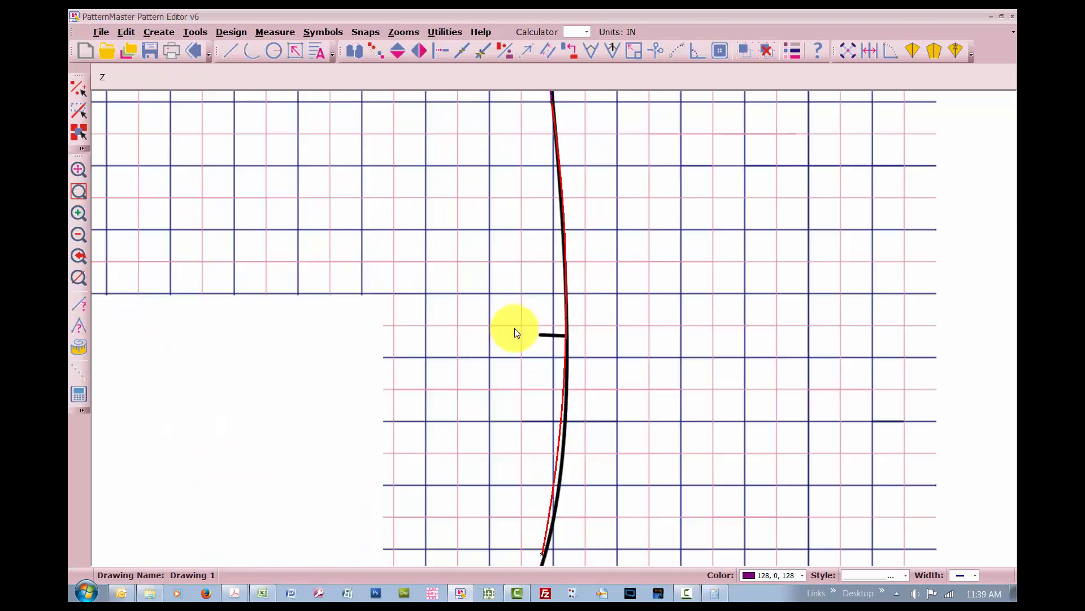
{"action": "left_click", "coordinate": [590, 197]}
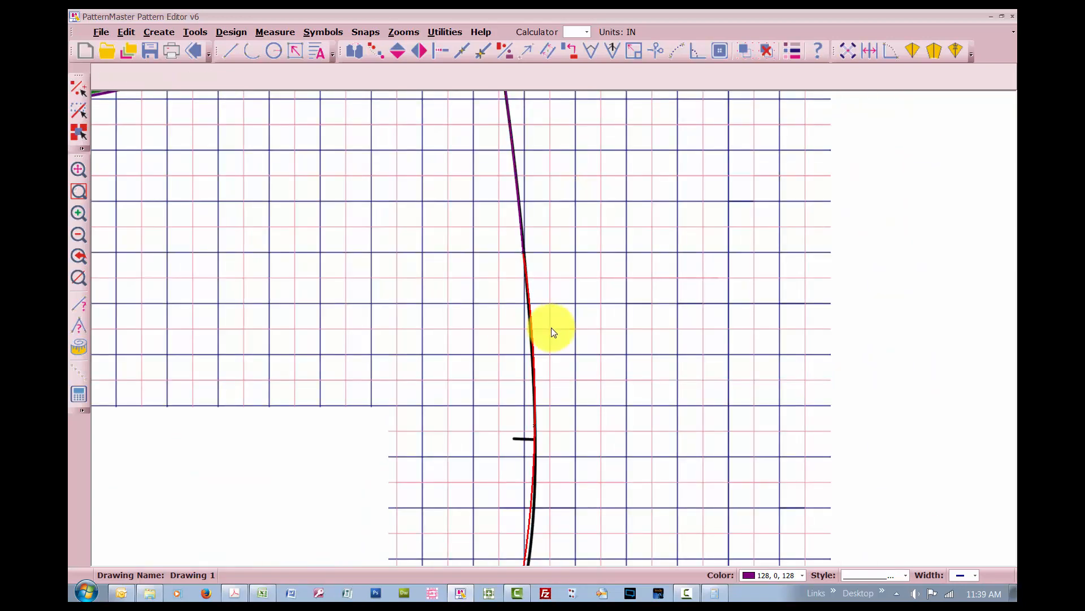
{"action": "key", "text": "Delete"}
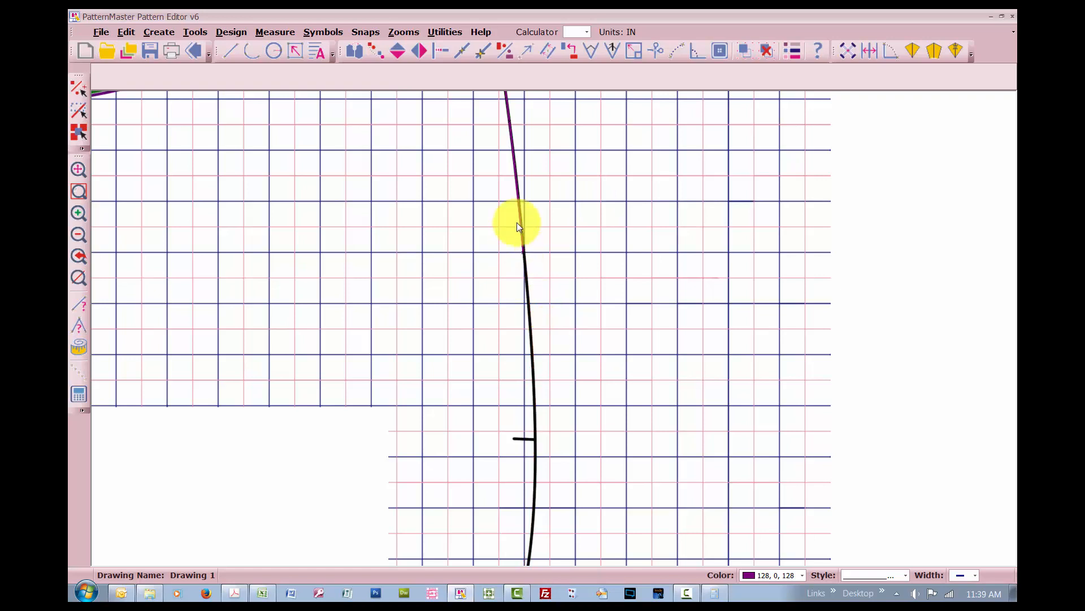
Trace the side edge with a shorter three-point arc from the upper arc's end to just below the first notch.
{"action": "left_click", "coordinate": [513, 150]}
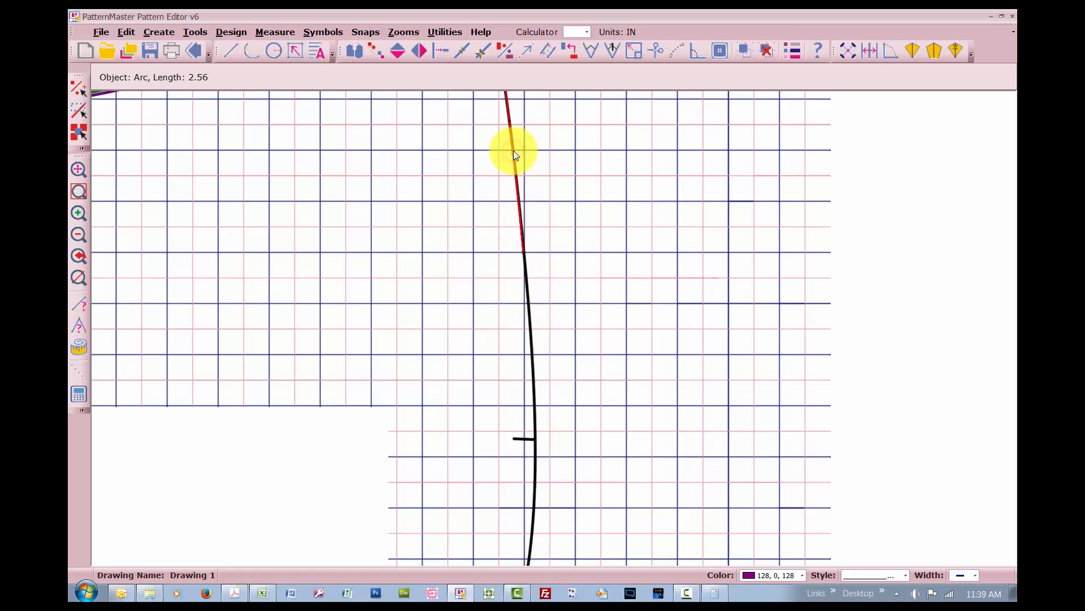
{"action": "key", "text": "a"}
{"action": "key", "text": "r"}
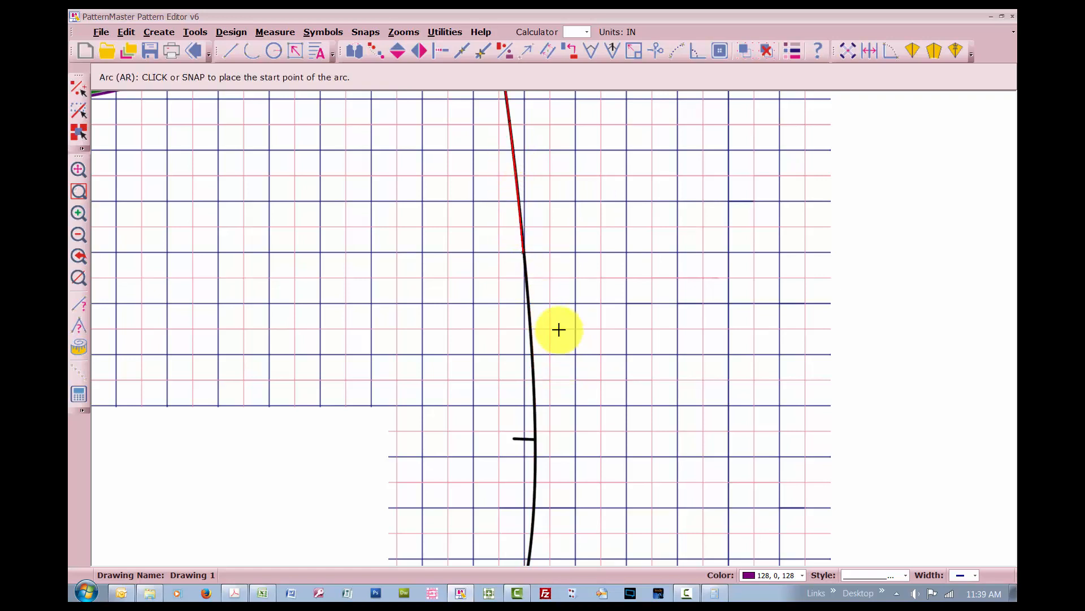
{"action": "scroll", "coordinate": [559, 329], "scroll_direction": "down", "scroll_amount": 1}
{"action": "scroll", "coordinate": [543, 267], "scroll_direction": "down", "scroll_amount": 1}
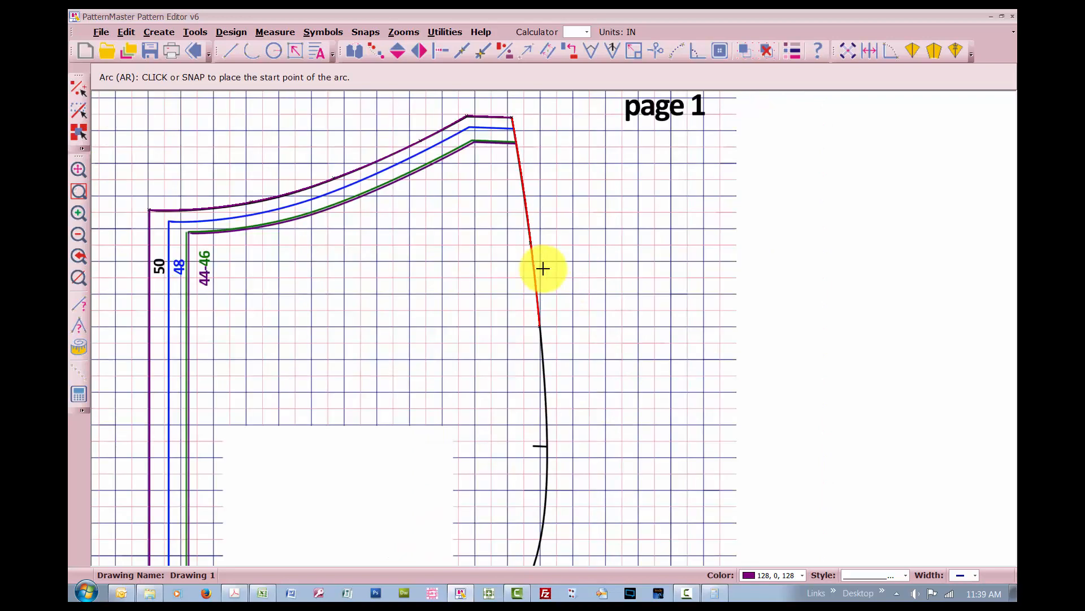
{"action": "left_click", "coordinate": [538, 326]}
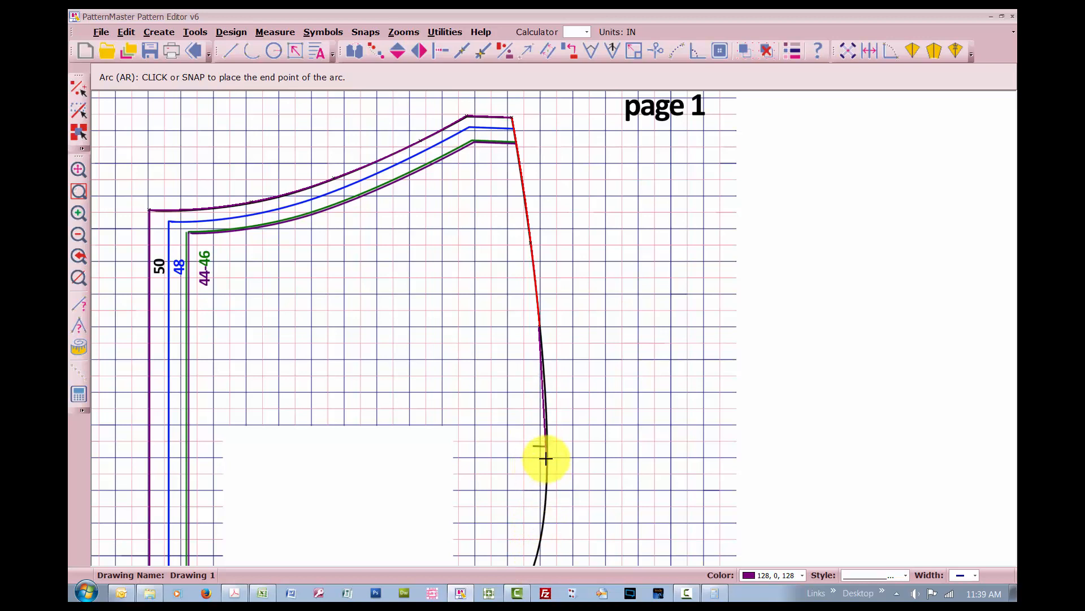
{"action": "left_click", "coordinate": [546, 490]}
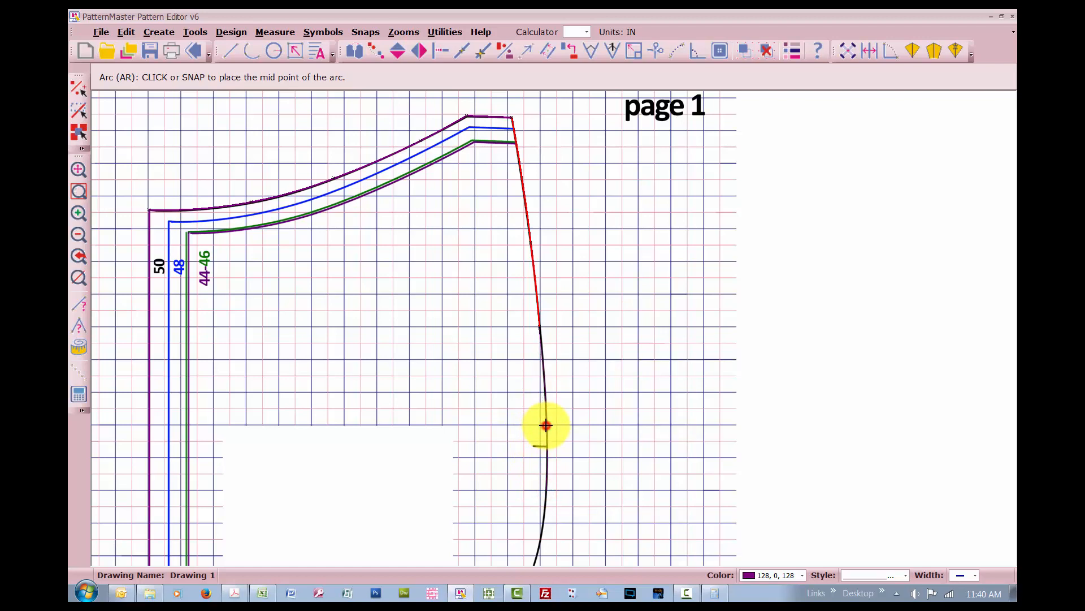
{"action": "left_click", "coordinate": [546, 425]}
Trace the bend of the side edge below the first notch with a three-point arc starting at the previous arc's end.
{"action": "scroll", "coordinate": [568, 452], "scroll_direction": "down", "scroll_amount": 1}
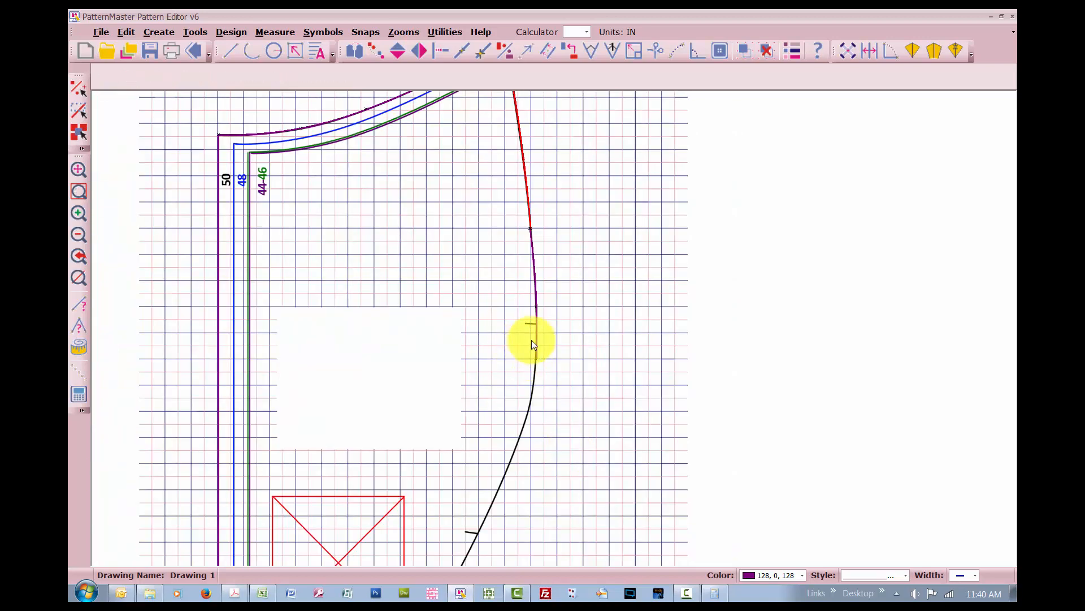
{"action": "left_click", "coordinate": [536, 333]}
{"action": "type", "text": "AR"}
{"action": "left_click", "coordinate": [536, 358]}
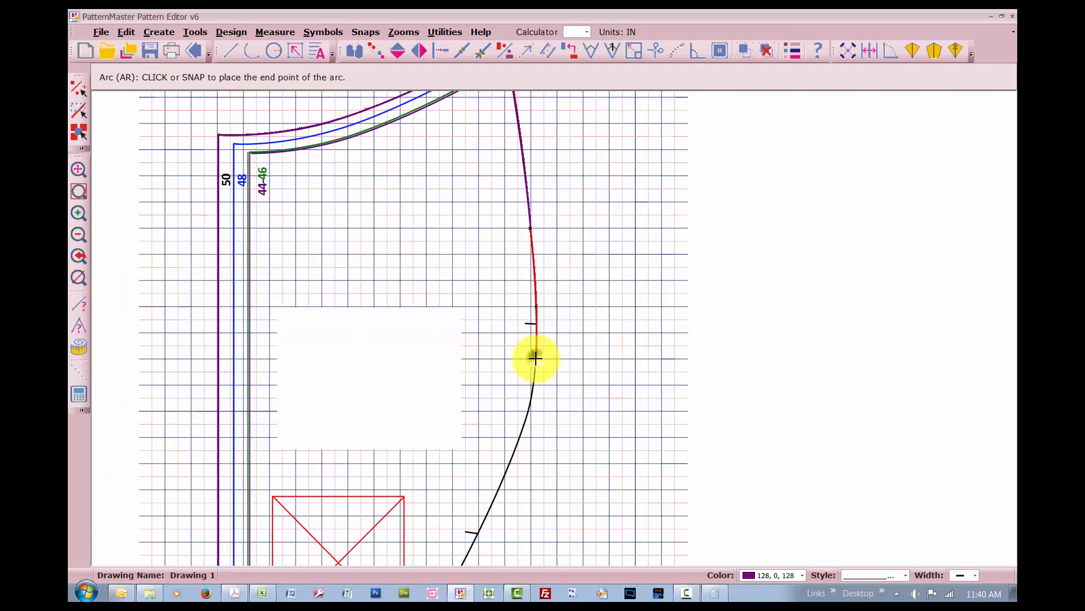
{"action": "left_click", "coordinate": [513, 453]}
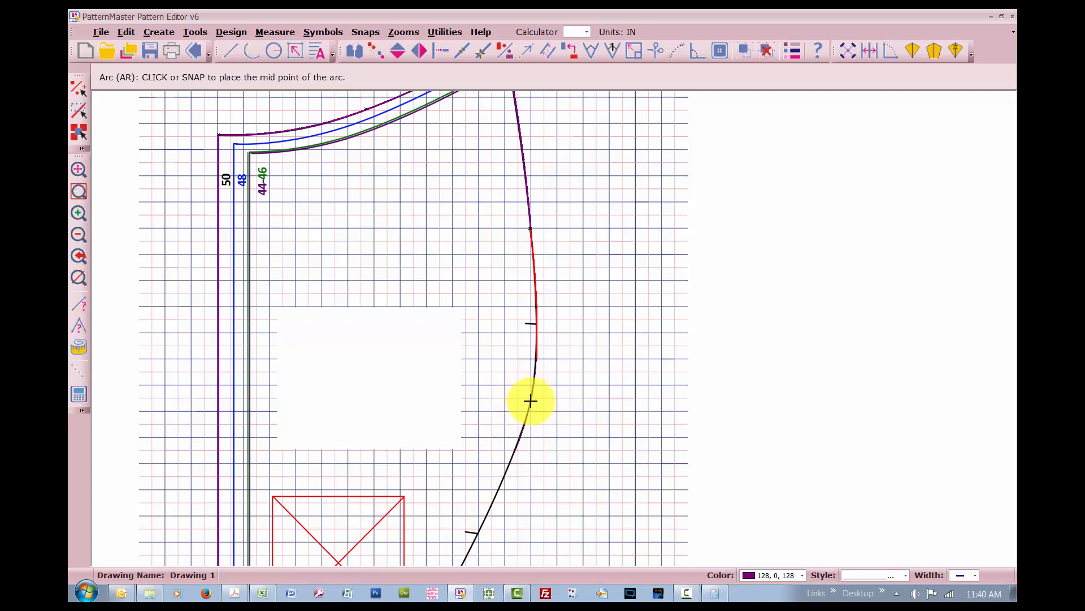
{"action": "left_click", "coordinate": [529, 400]}
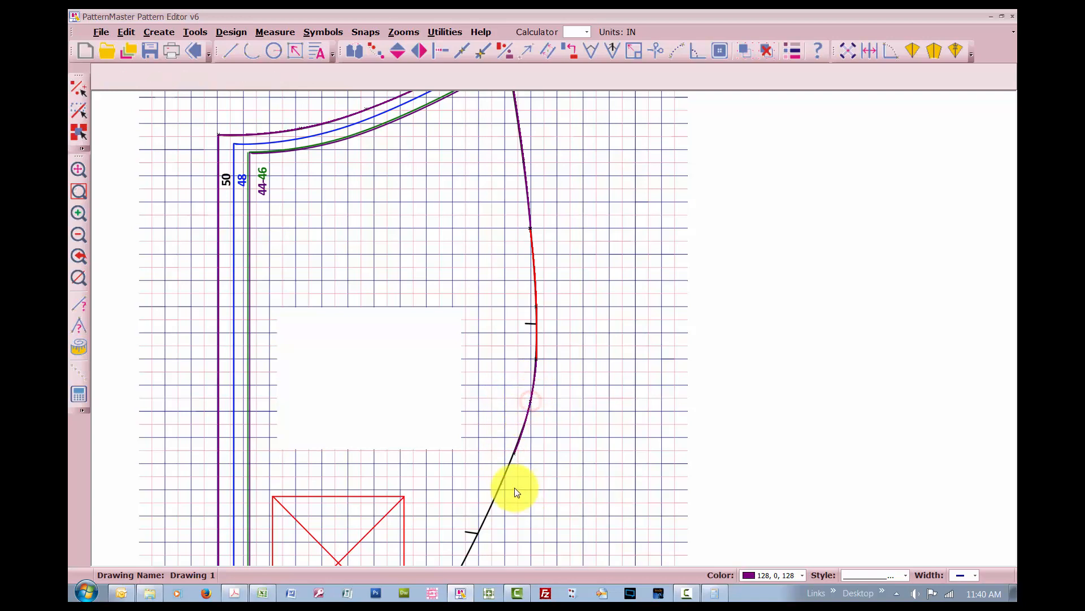
Trace the sloping side edge past the second notch with a three-point arc, ending where the curvature reverses.
{"action": "scroll", "coordinate": [504, 483], "scroll_direction": "down", "scroll_amount": 1}
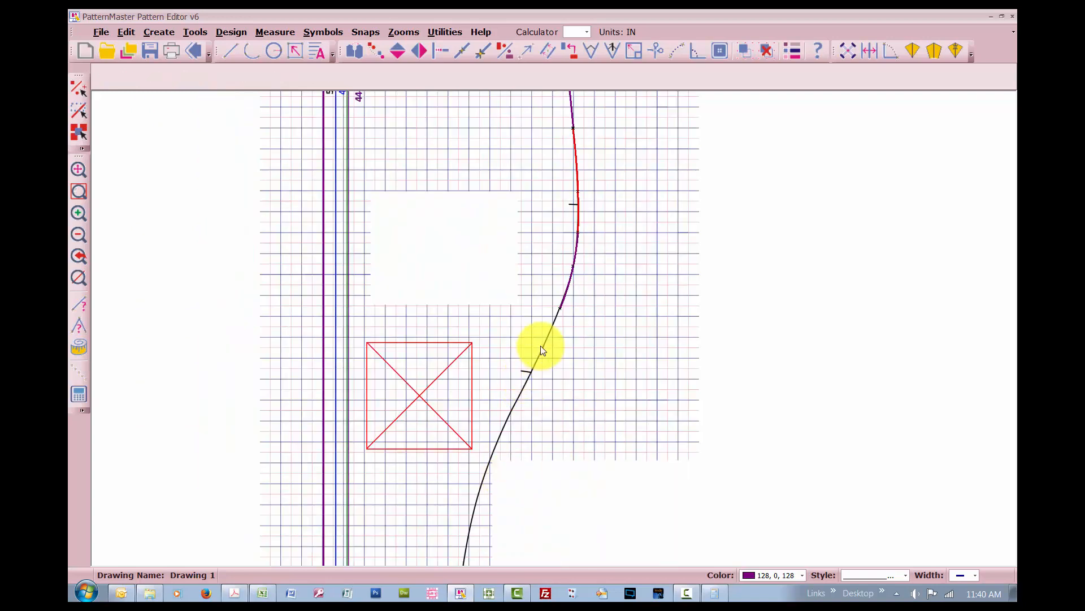
{"action": "scroll", "coordinate": [541, 344], "scroll_direction": "up", "scroll_amount": 1}
{"action": "key", "text": "a"}
{"action": "key", "text": "r"}
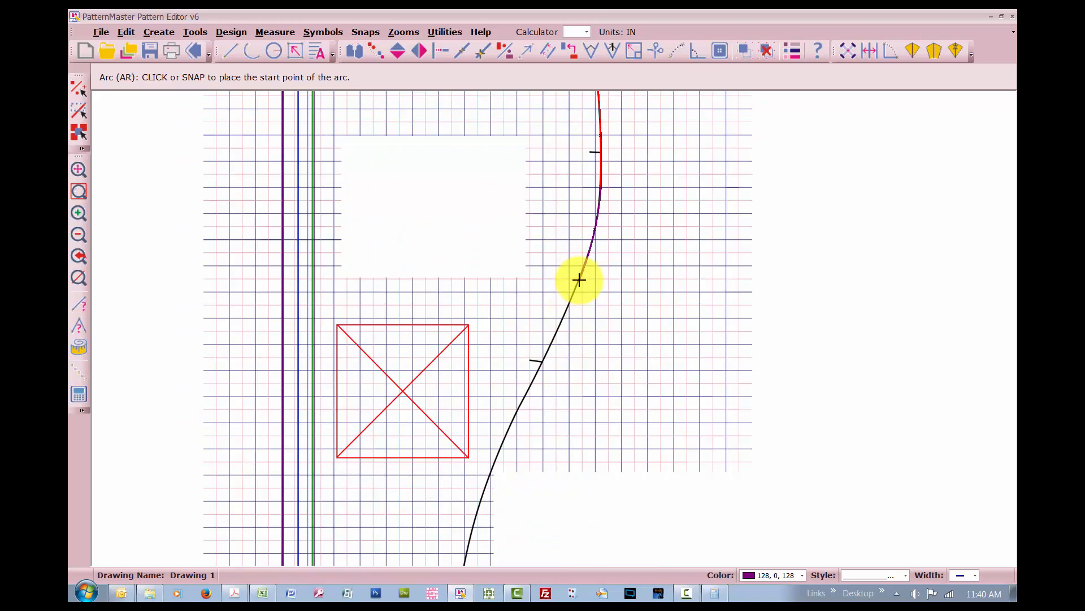
{"action": "left_click", "coordinate": [579, 280]}
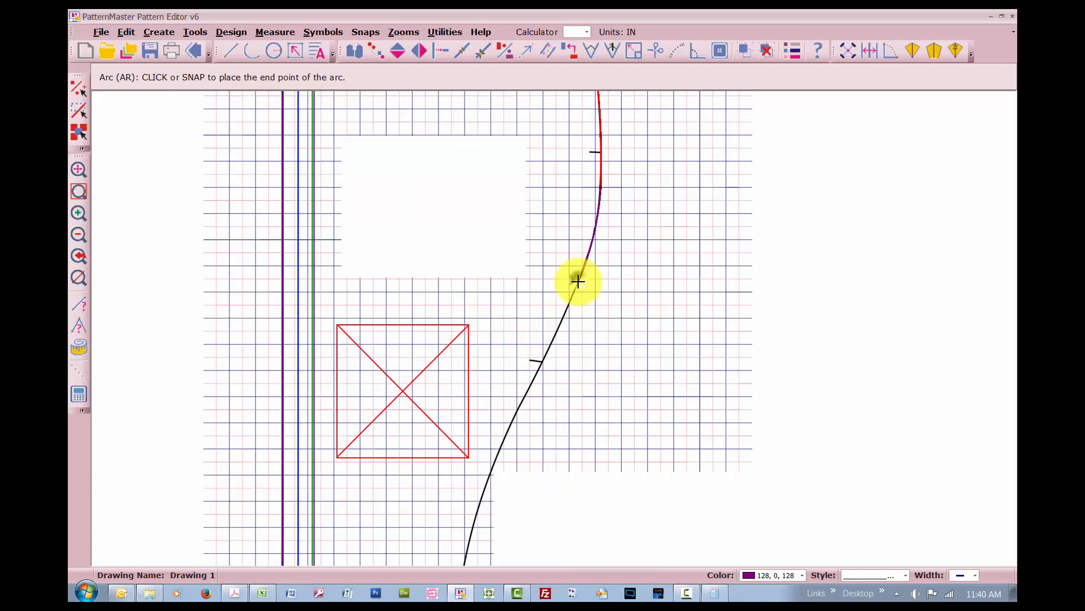
{"action": "left_click", "coordinate": [518, 408]}
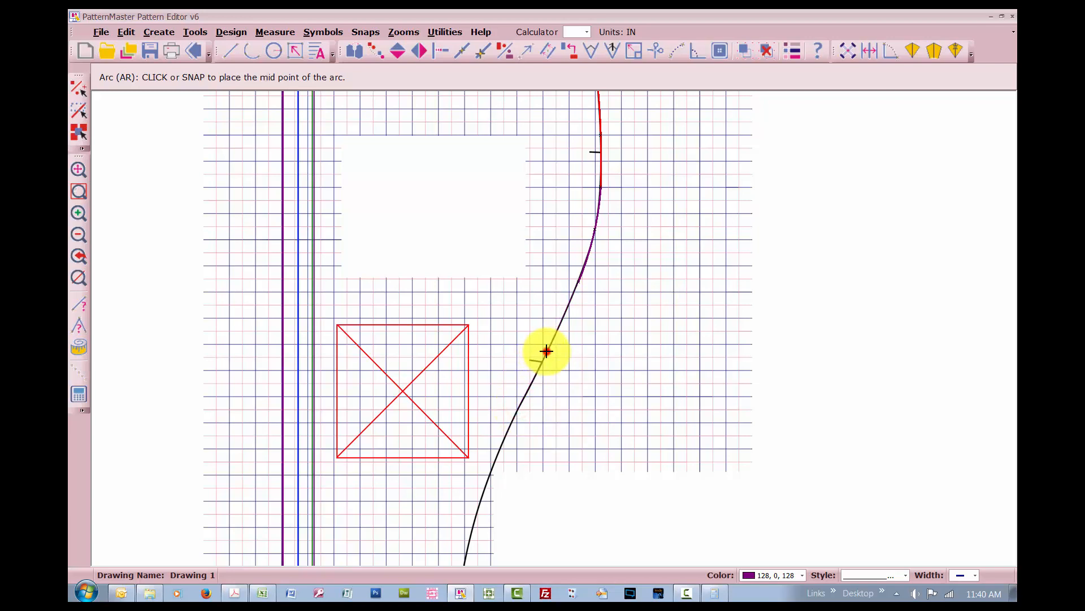
{"action": "left_click", "coordinate": [546, 351]}
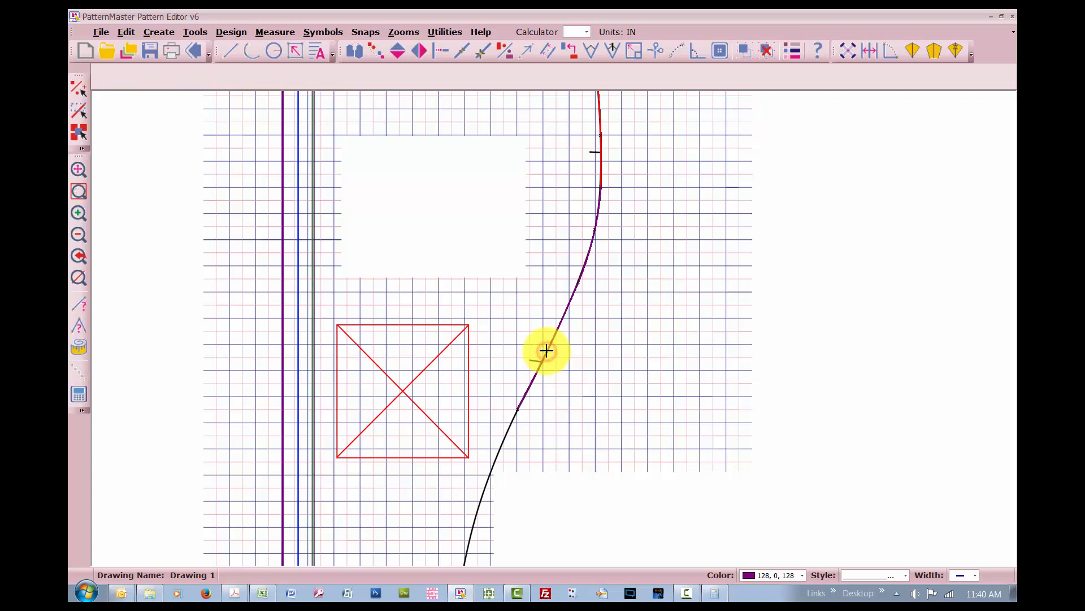
Trace the hollow curve of the side edge below the second notch with a three-point arc about 2.68 in long, starting at the previous arc's end.
{"action": "left_click", "coordinate": [520, 398]}
{"action": "scroll", "coordinate": [516, 427], "scroll_direction": "down", "scroll_amount": 1}
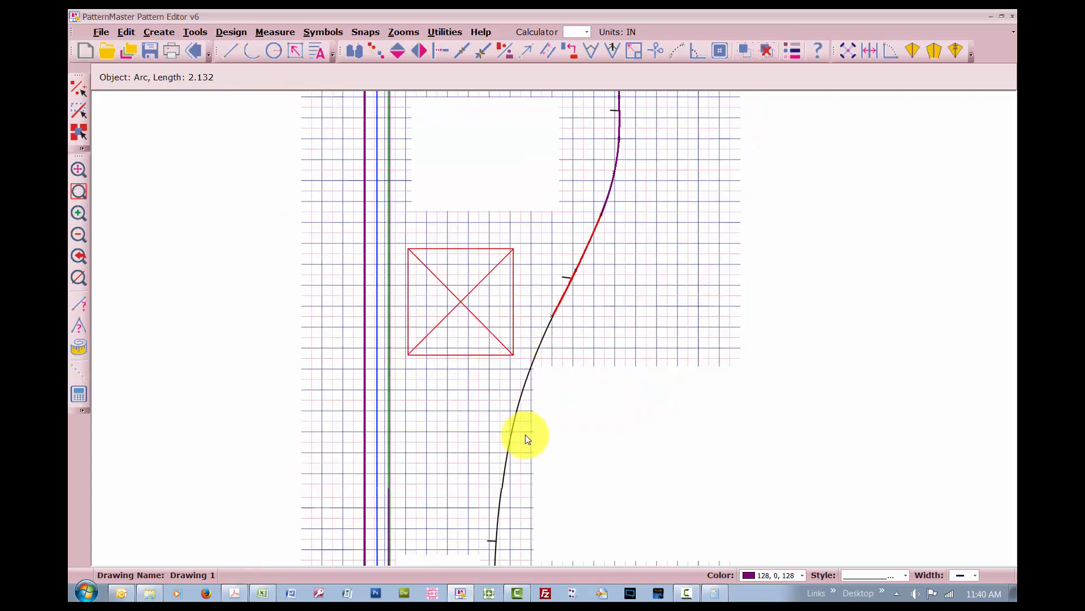
{"action": "scroll", "coordinate": [526, 435], "scroll_direction": "up", "scroll_amount": 1}
{"action": "key", "text": "a"}
{"action": "key", "text": "r"}
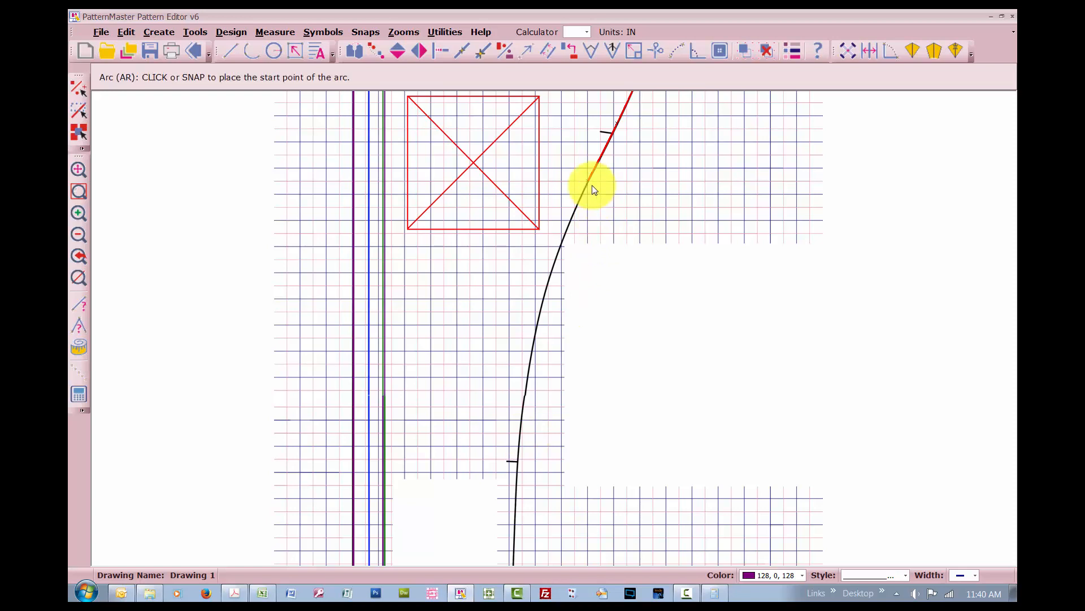
{"action": "left_click", "coordinate": [587, 181]}
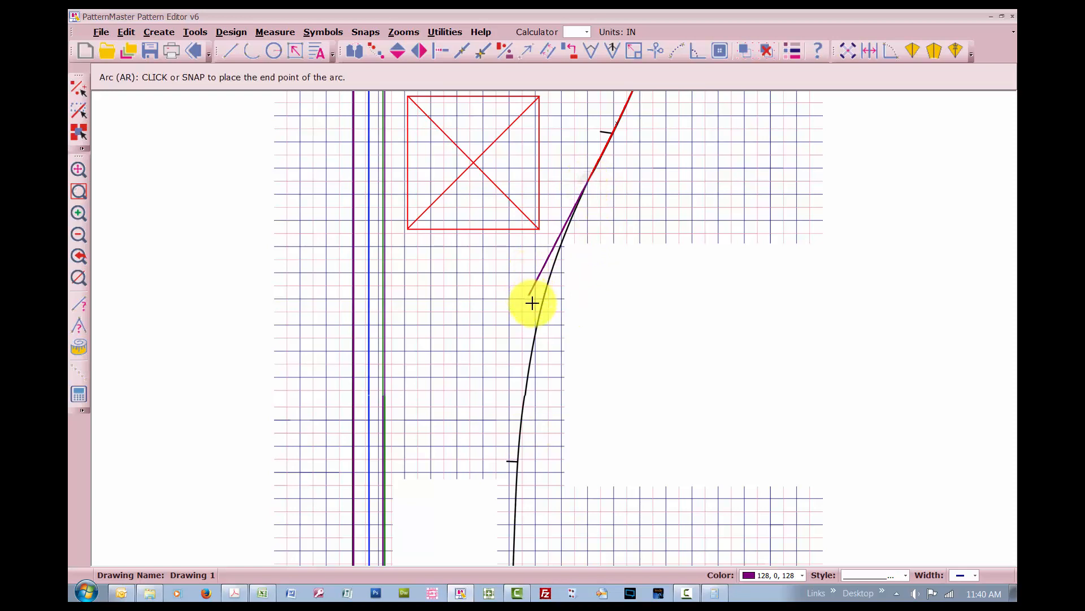
{"action": "left_click", "coordinate": [532, 348]}
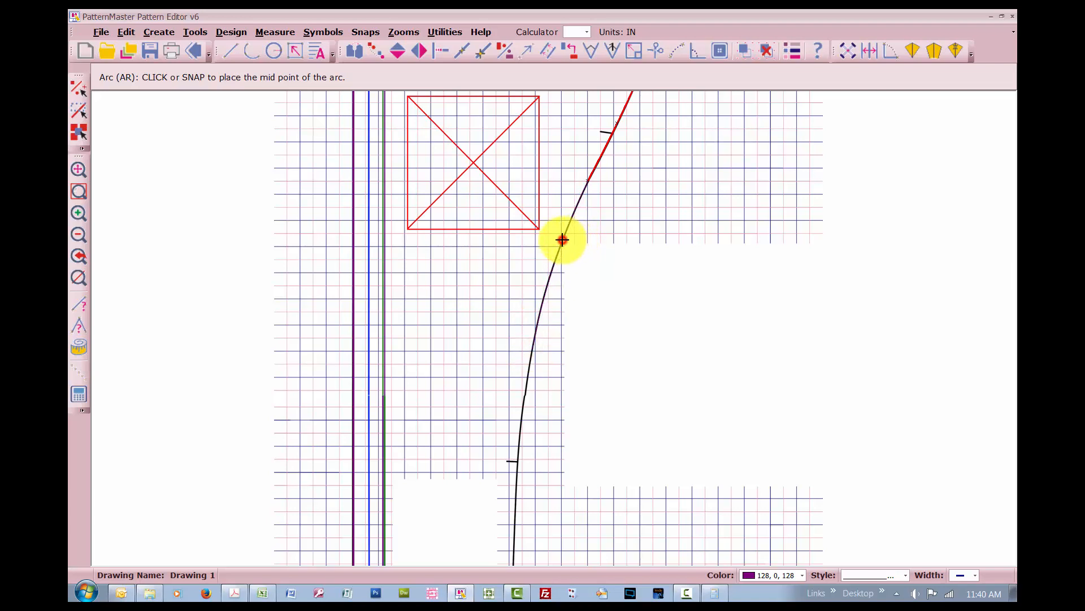
{"action": "left_click", "coordinate": [562, 239]}
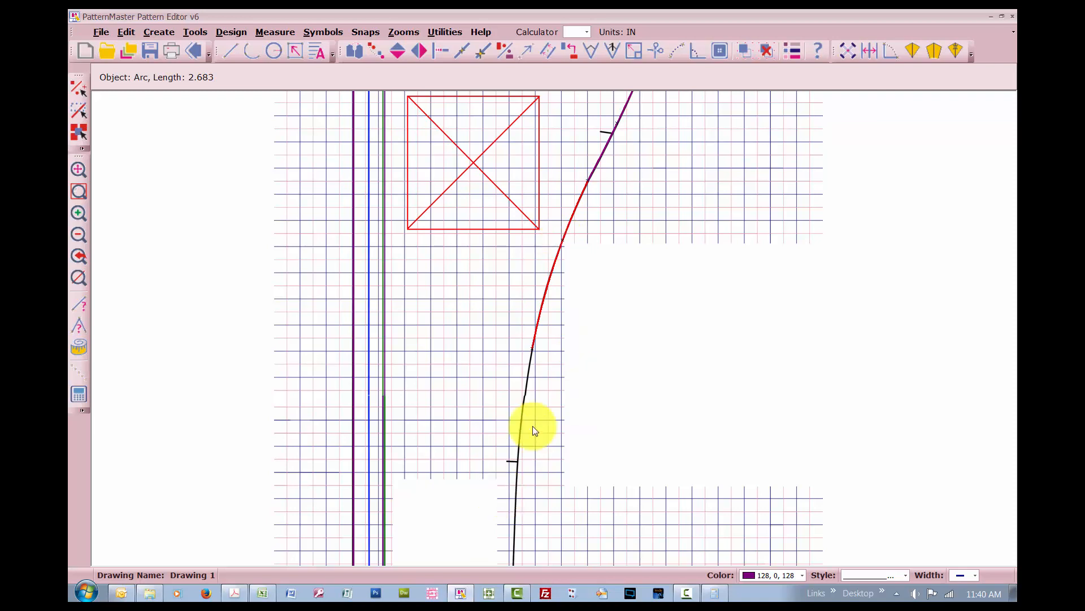
Try to trace the side edge from the previous arc's end to well below the third notch with one long three-point arc.
{"action": "scroll", "coordinate": [532, 426], "scroll_direction": "down", "scroll_amount": 1}
{"action": "scroll", "coordinate": [554, 327], "scroll_direction": "up", "scroll_amount": 1}
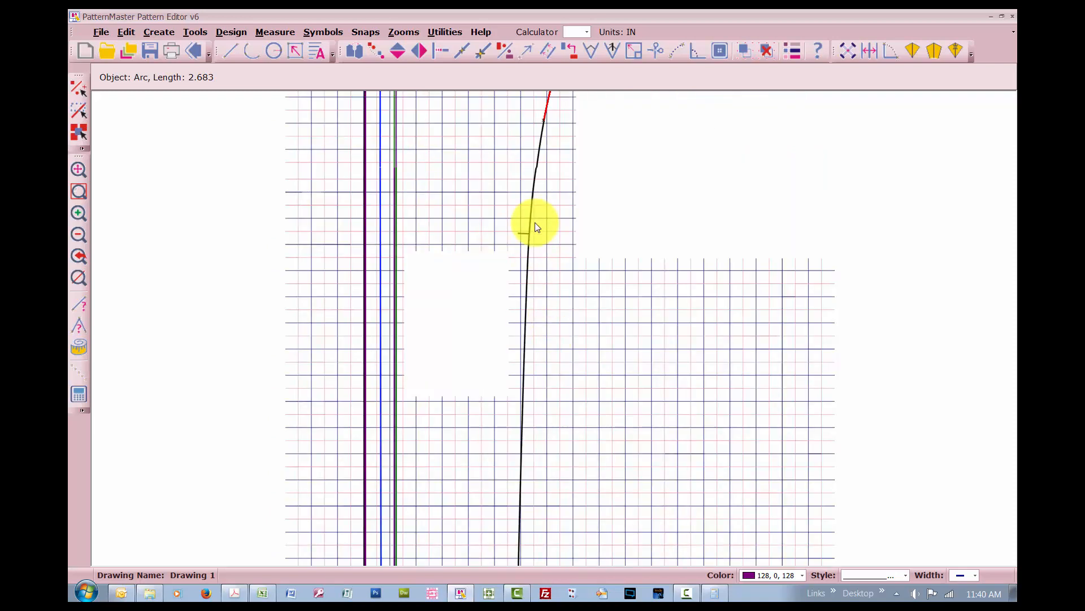
{"action": "key", "text": "r"}
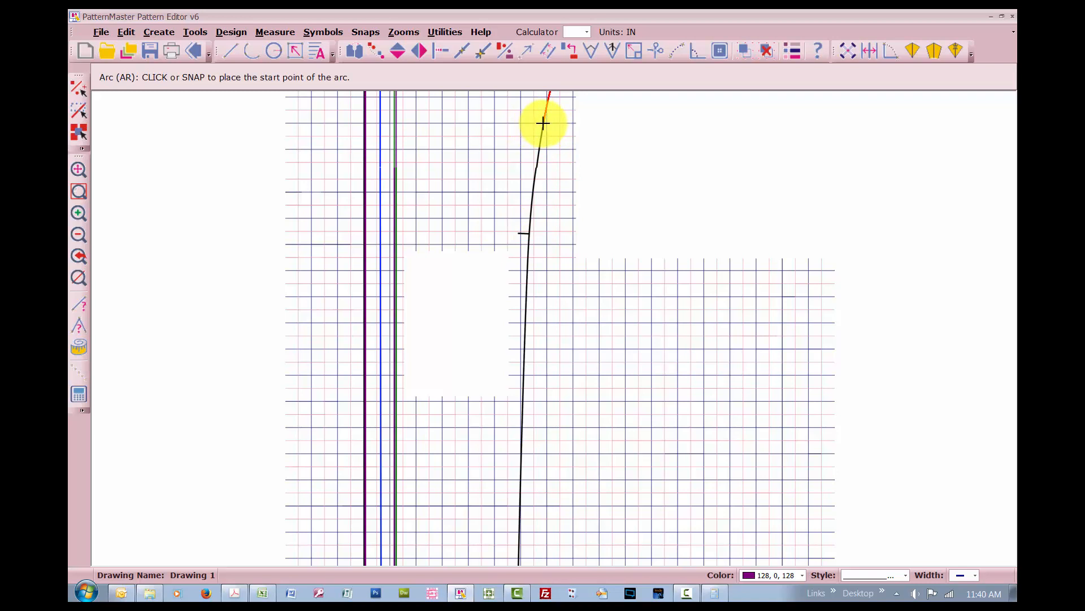
{"action": "left_click", "coordinate": [544, 124]}
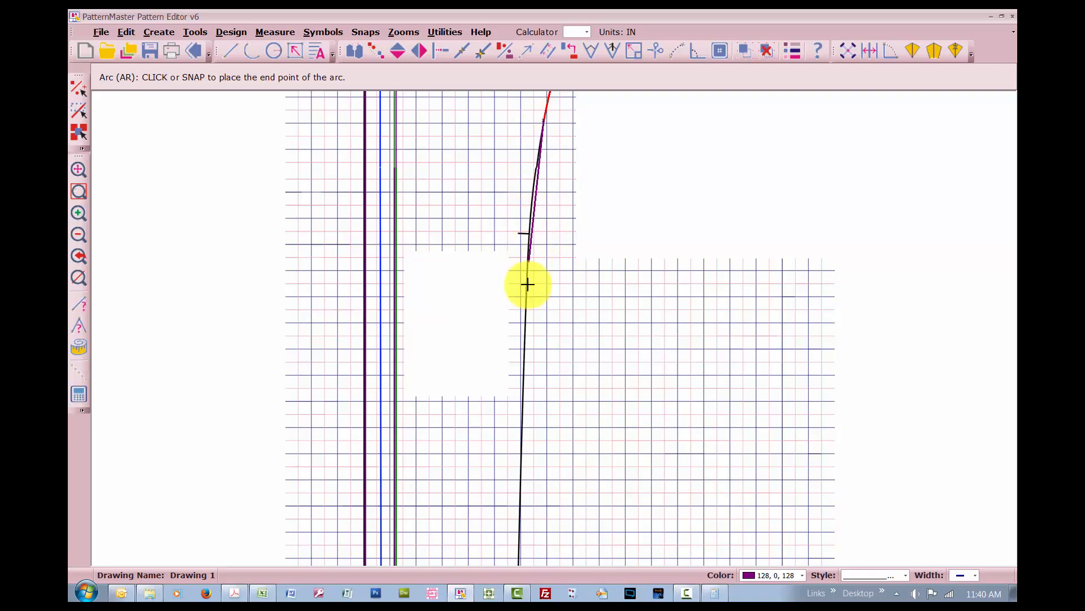
{"action": "left_click", "coordinate": [521, 427]}
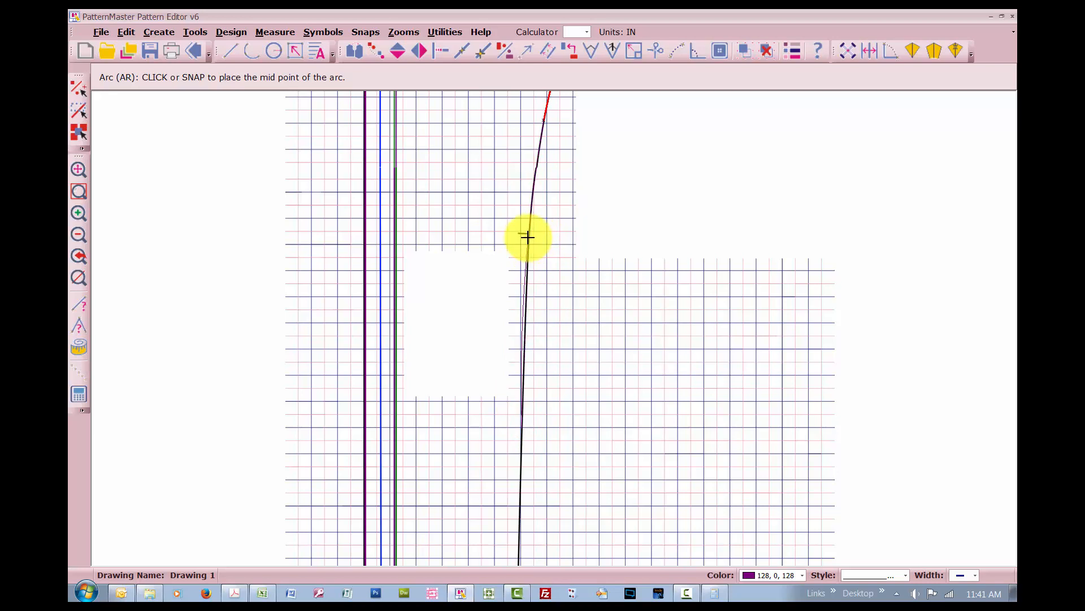
{"action": "left_click", "coordinate": [527, 237]}
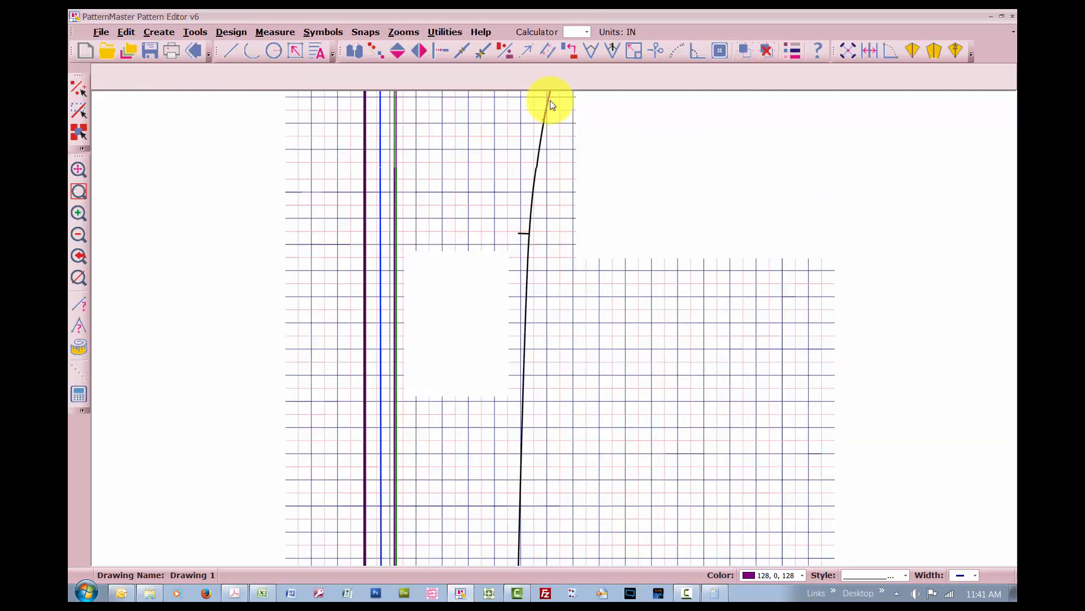
Trace the side edge past the third notch with a shorter three-point arc about 2.8 in long, starting at the previous arc's end.
{"action": "left_click", "coordinate": [551, 101]}
{"action": "key", "text": "a"}
{"action": "key", "text": "r"}
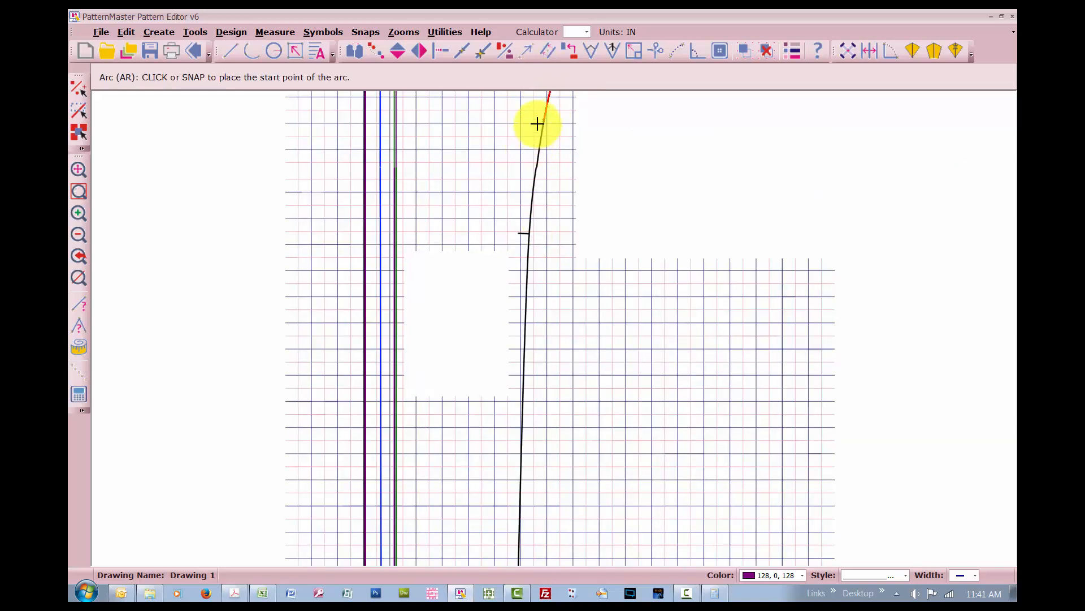
{"action": "left_click", "coordinate": [543, 117]}
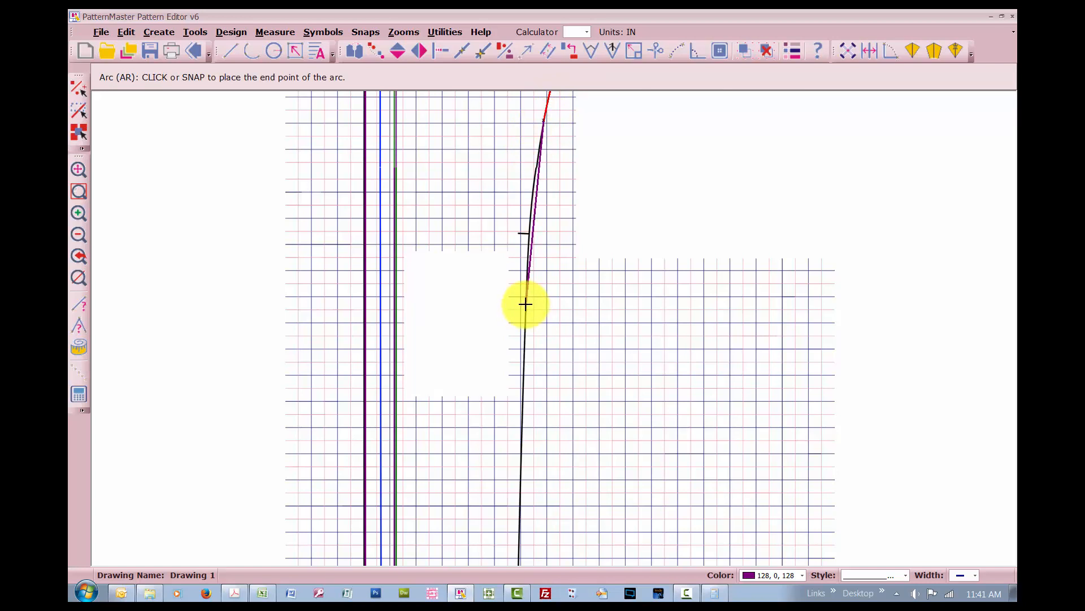
{"action": "left_click", "coordinate": [525, 304]}
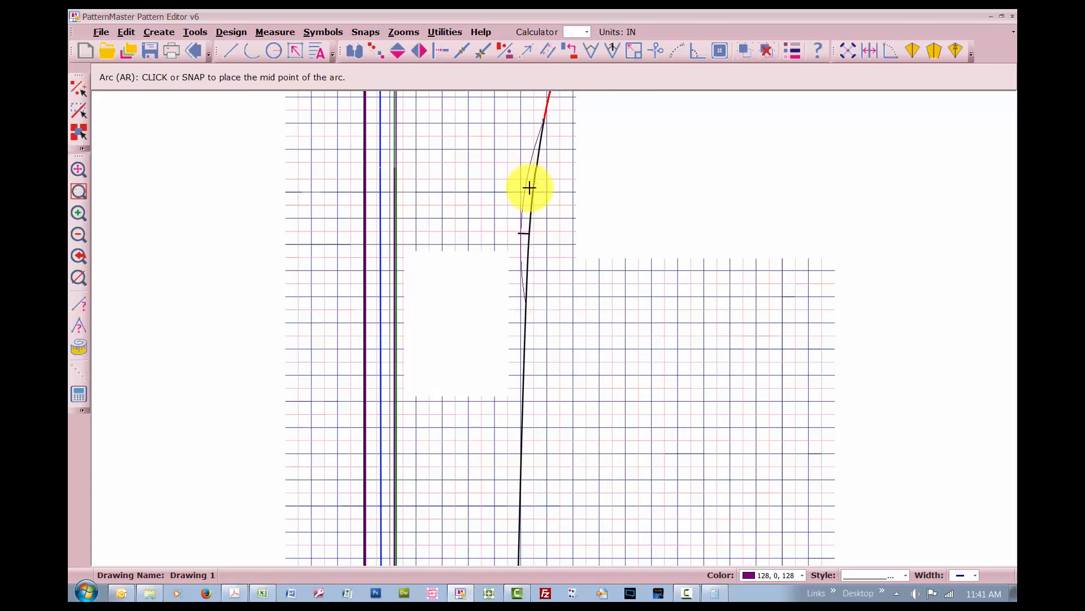
{"action": "left_click", "coordinate": [530, 226]}
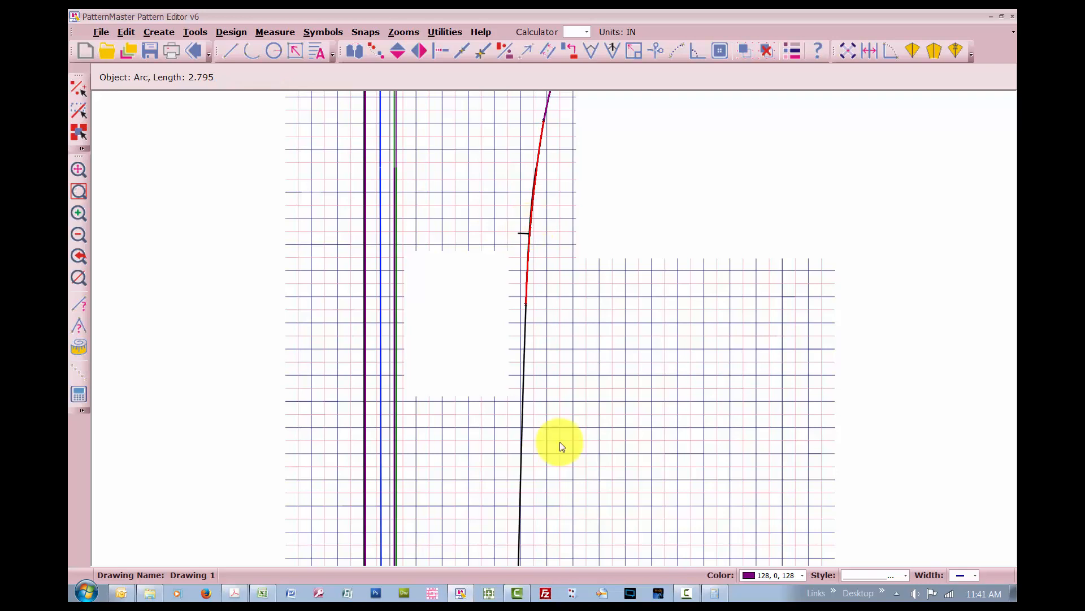
Trace the nearly straight lower side edge with a three-point arc from the previous arc's end, stopping short of the hem corner.
{"action": "scroll", "coordinate": [560, 440], "scroll_direction": "down", "scroll_amount": 1}
{"action": "scroll", "coordinate": [548, 338], "scroll_direction": "up", "scroll_amount": 1}
{"action": "type", "text": "ar"}
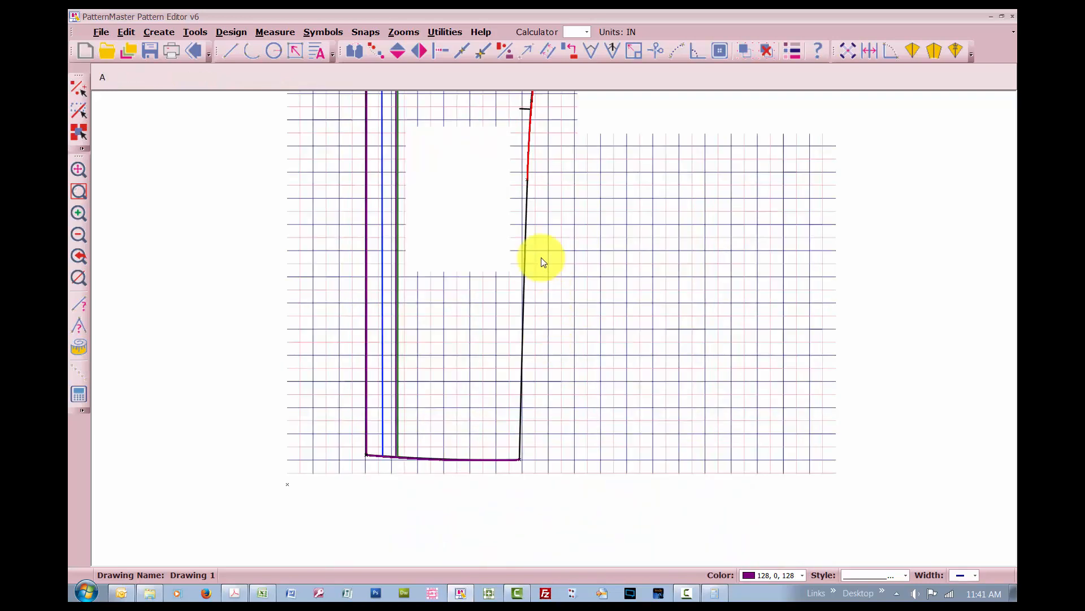
{"action": "left_click", "coordinate": [526, 180]}
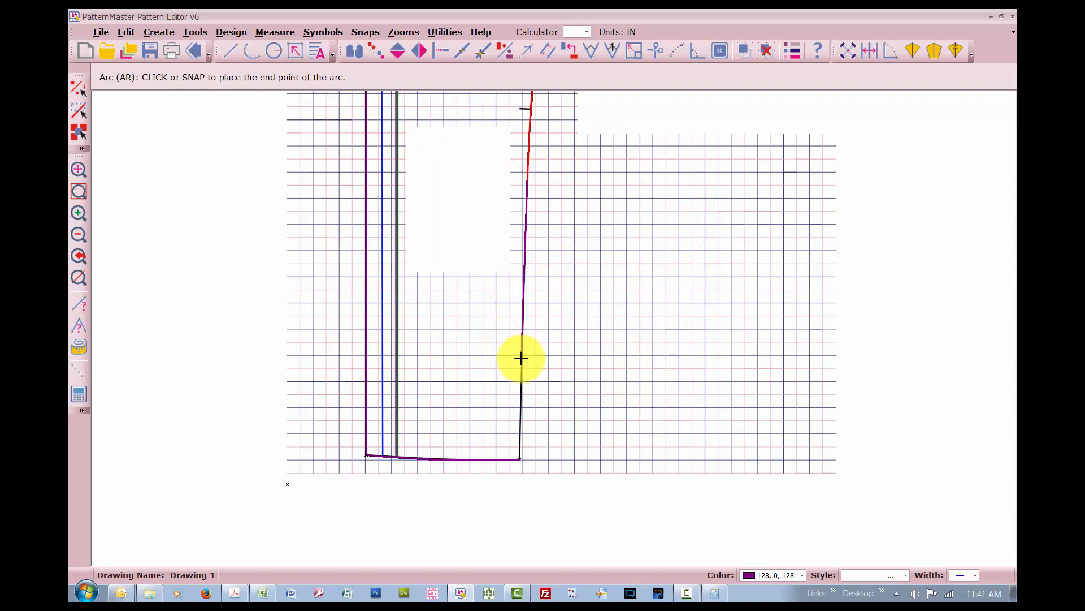
{"action": "left_click", "coordinate": [523, 318]}
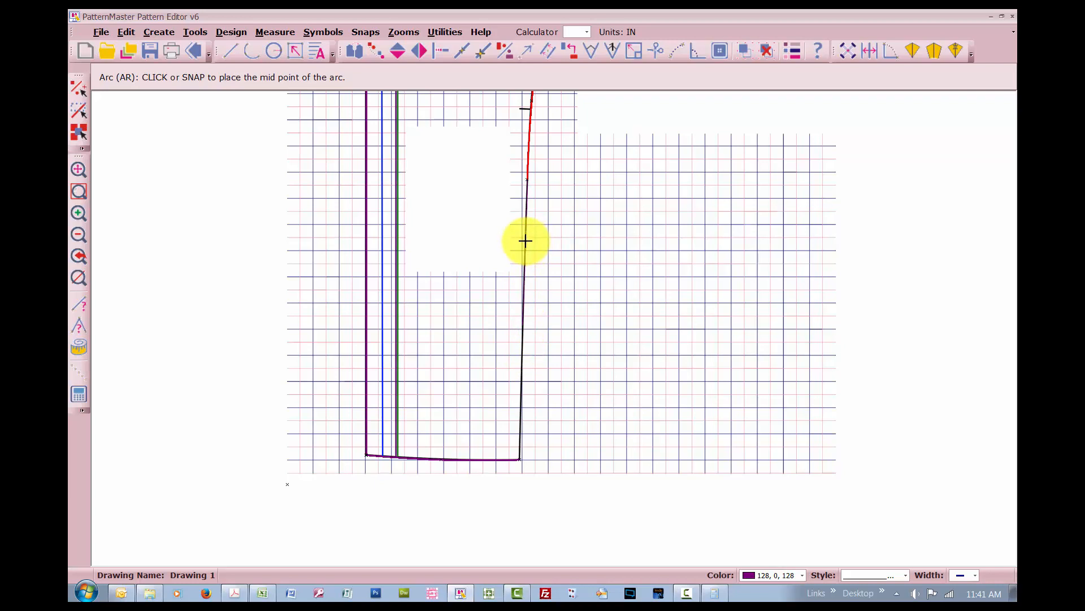
{"action": "left_click", "coordinate": [526, 241]}
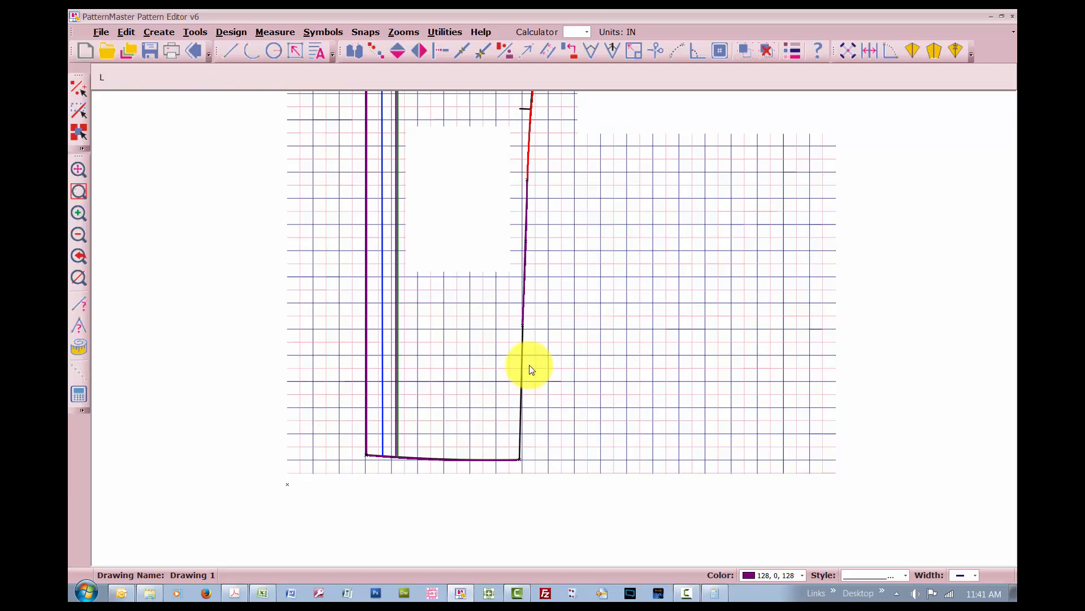
Close the outline with a straight line about 2.03 in long from the last arc's end to the hem corner.
{"action": "key", "text": "Return"}
{"action": "left_click", "coordinate": [523, 293]}
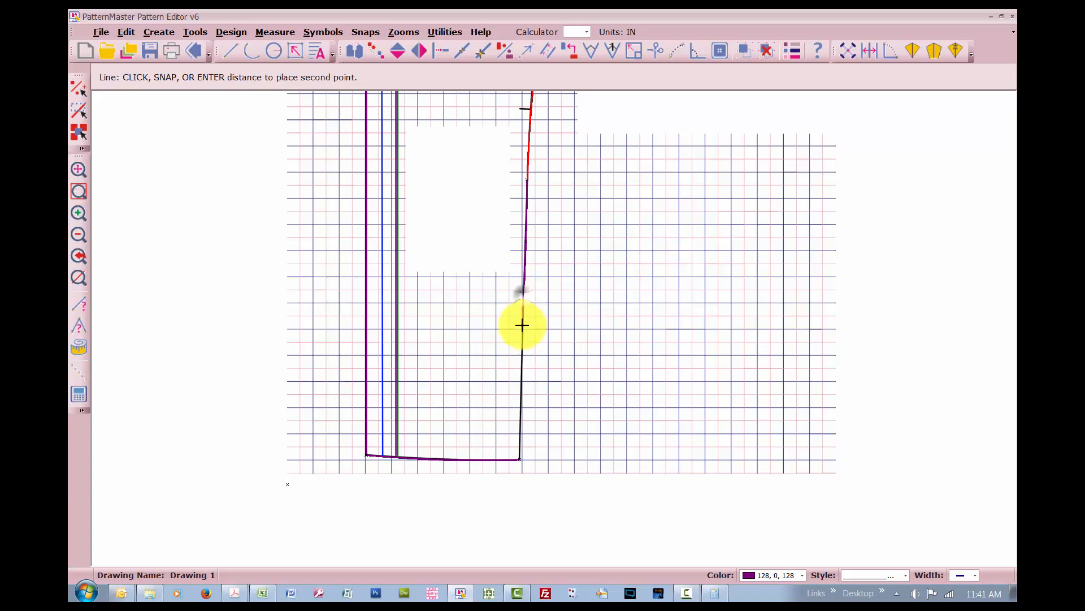
{"action": "left_click", "coordinate": [519, 459]}
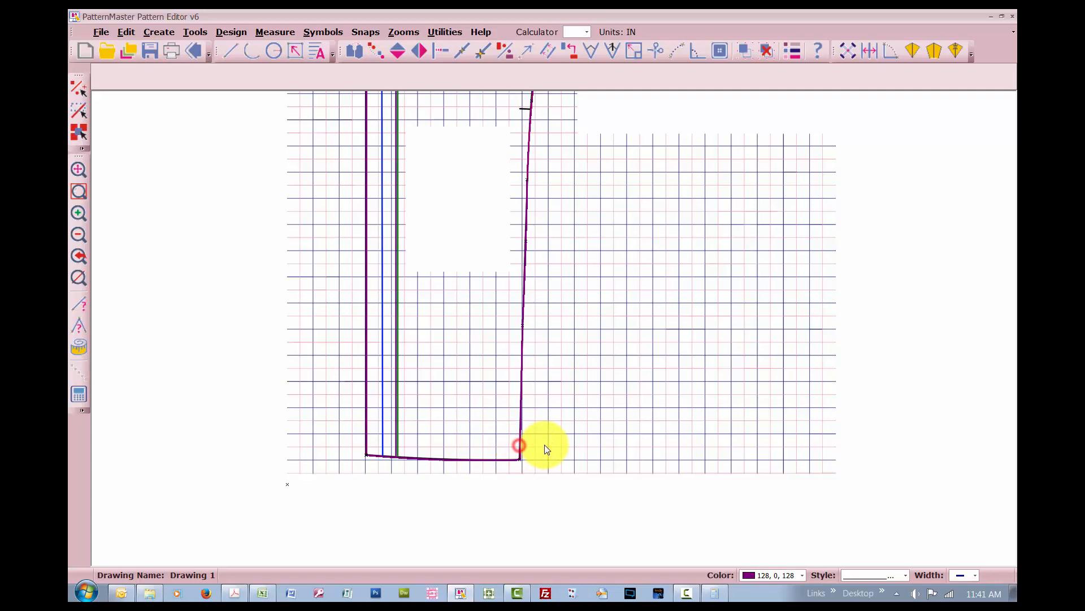
{"action": "scroll", "coordinate": [554, 328], "scroll_direction": "down", "scroll_amount": 2}
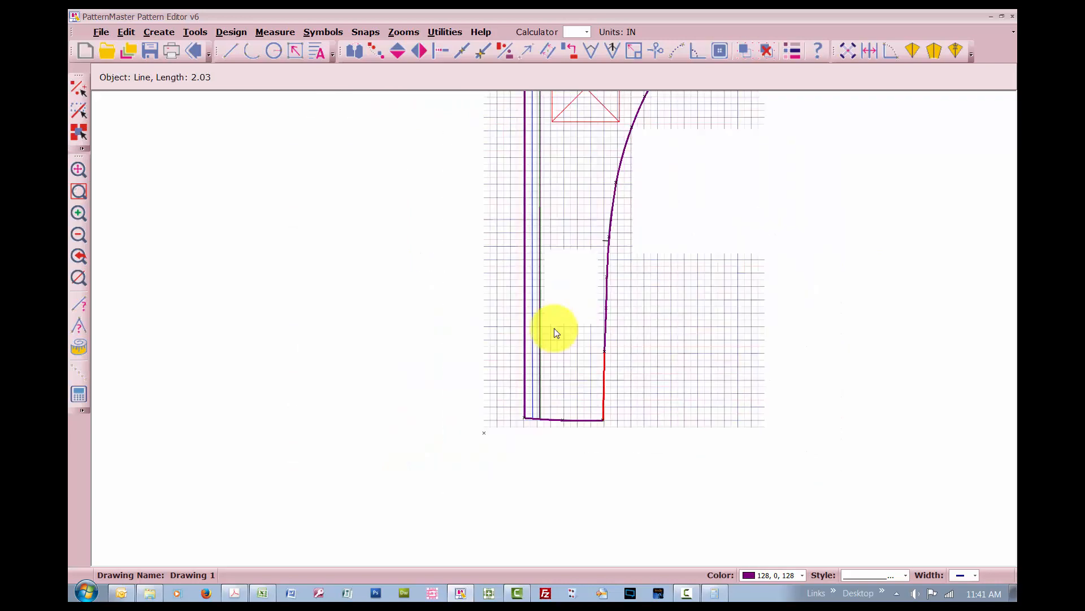
{"action": "scroll", "coordinate": [554, 327], "scroll_direction": "down", "scroll_amount": 1}
{"action": "scroll", "coordinate": [554, 328], "scroll_direction": "down", "scroll_amount": 1}
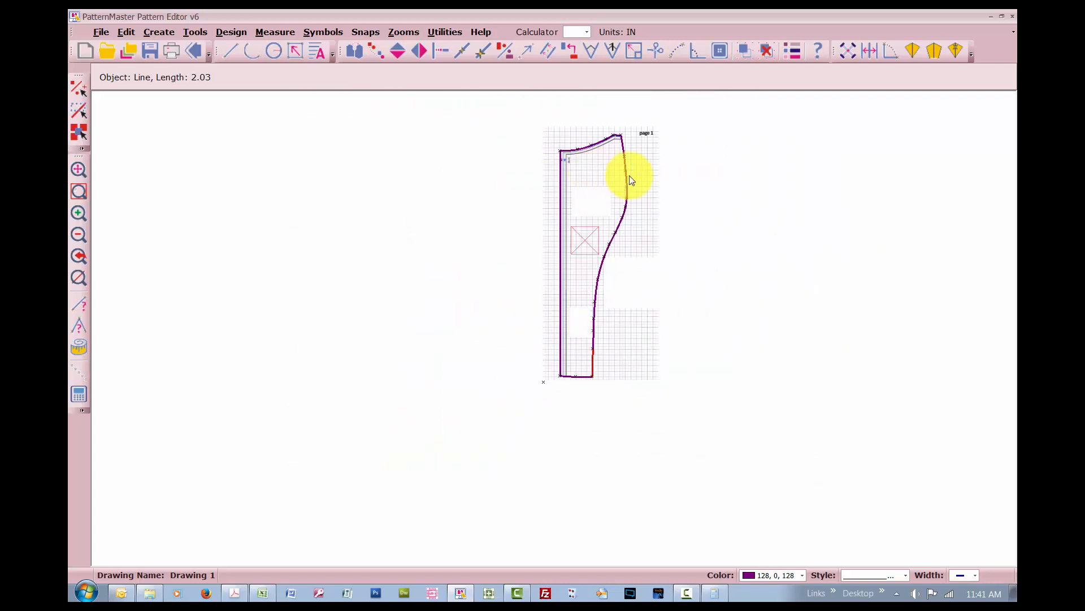
Move the pattern image away from the tracing, to the empty area left of the purple outline.
{"action": "left_click", "coordinate": [550, 363]}
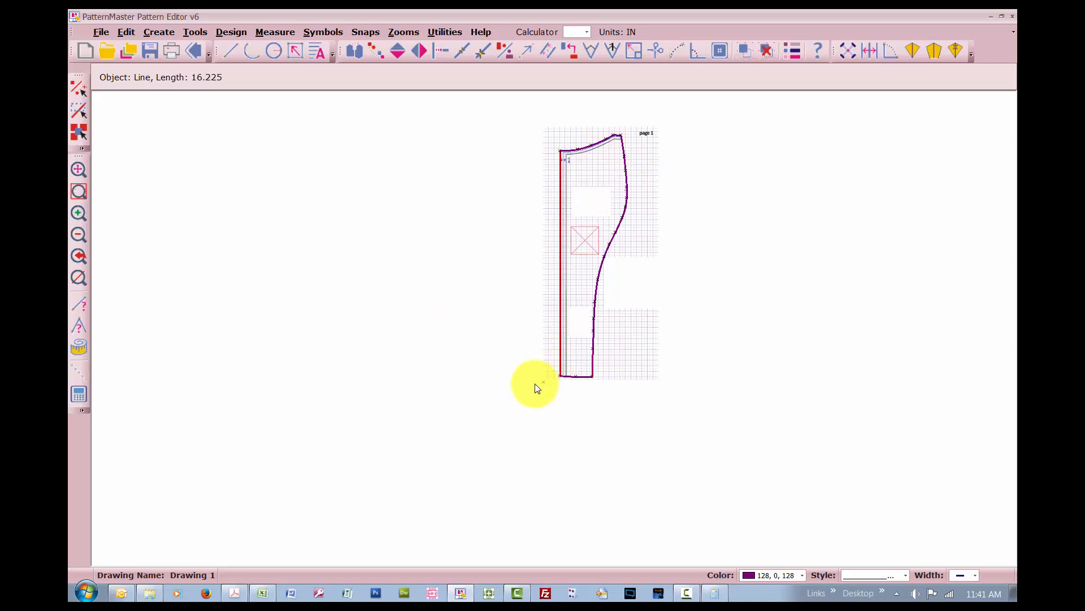
{"action": "left_click_drag", "start_coordinate": [539, 375], "coordinate": [552, 396]}
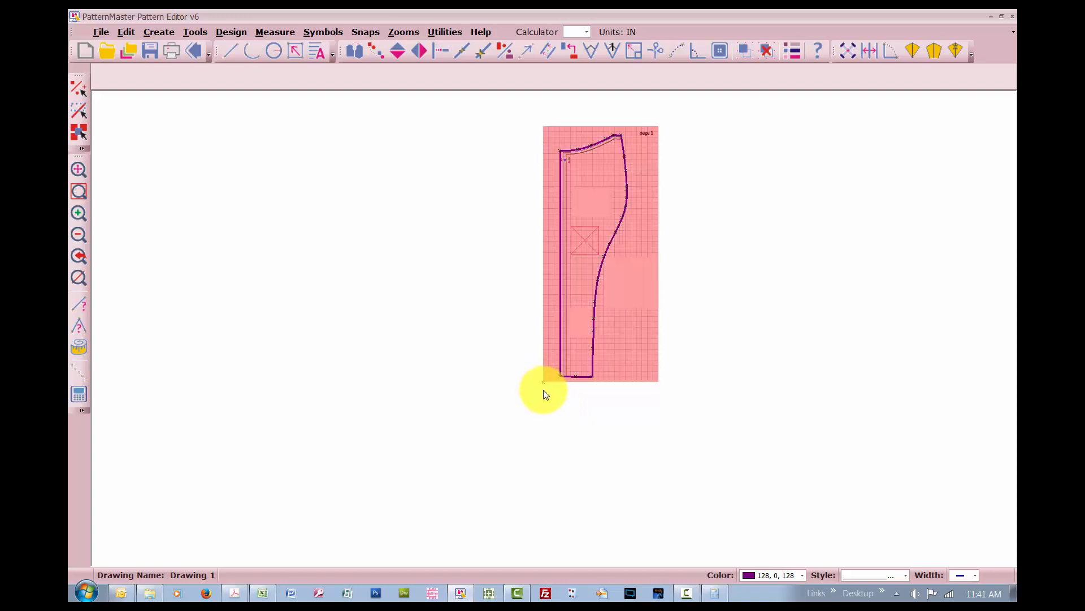
{"action": "left_click", "coordinate": [540, 390]}
{"action": "left_click", "coordinate": [541, 381]}
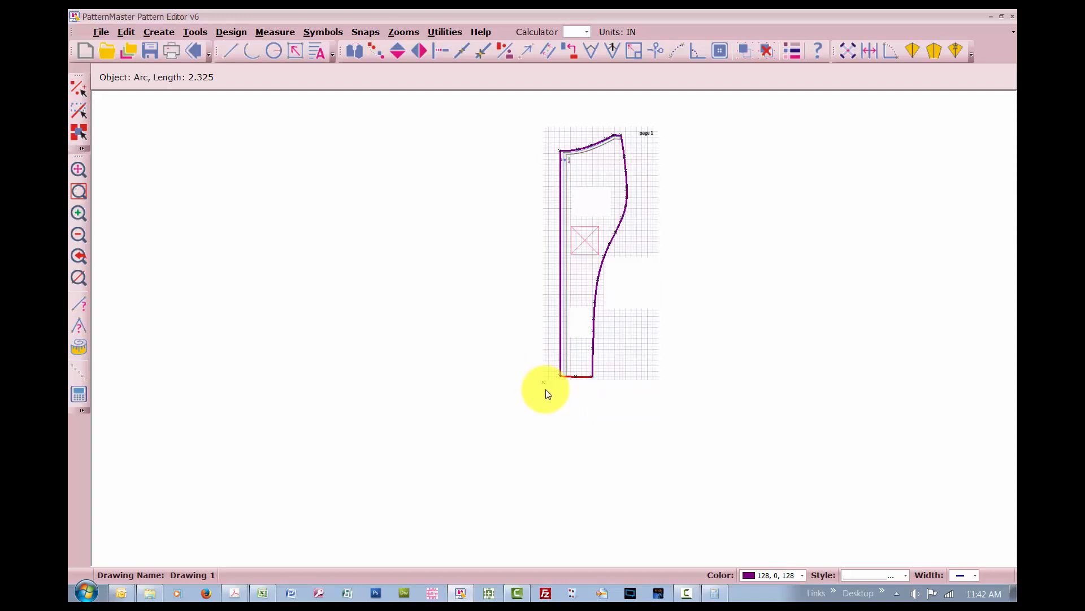
{"action": "left_click_drag", "start_coordinate": [537, 373], "coordinate": [144, 362]}
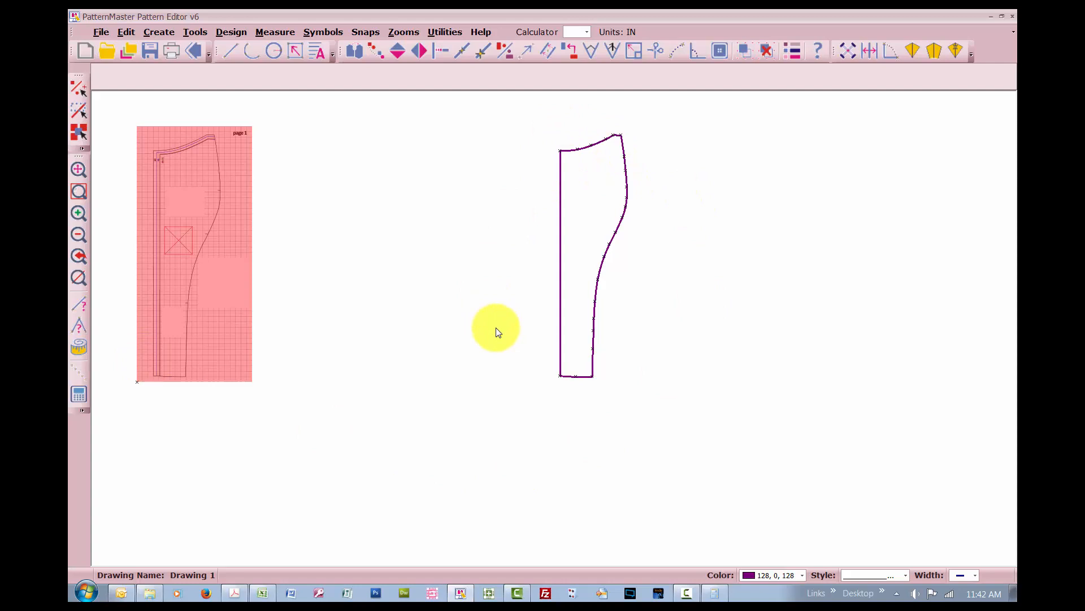
{"action": "right_click", "coordinate": [644, 158]}
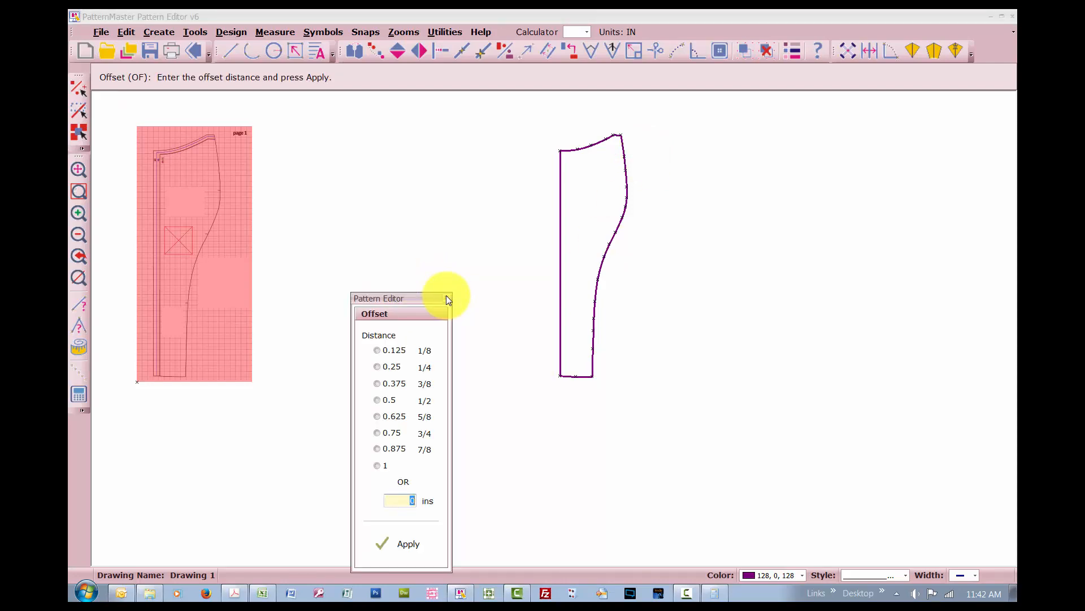
{"action": "left_click_drag", "start_coordinate": [522, 124], "coordinate": [654, 432]}
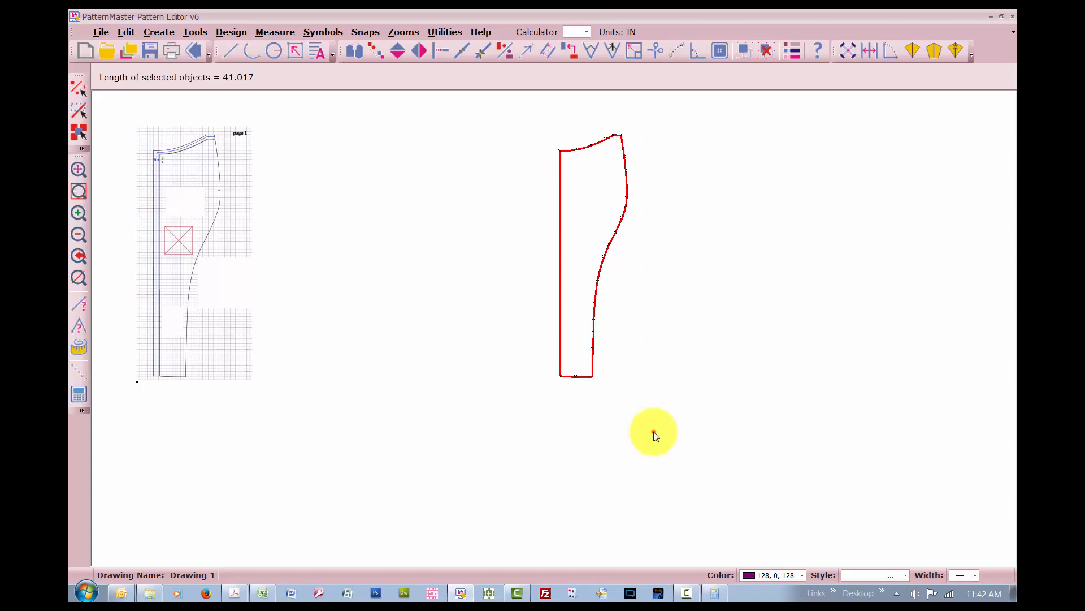
{"action": "left_click", "coordinate": [654, 432]}
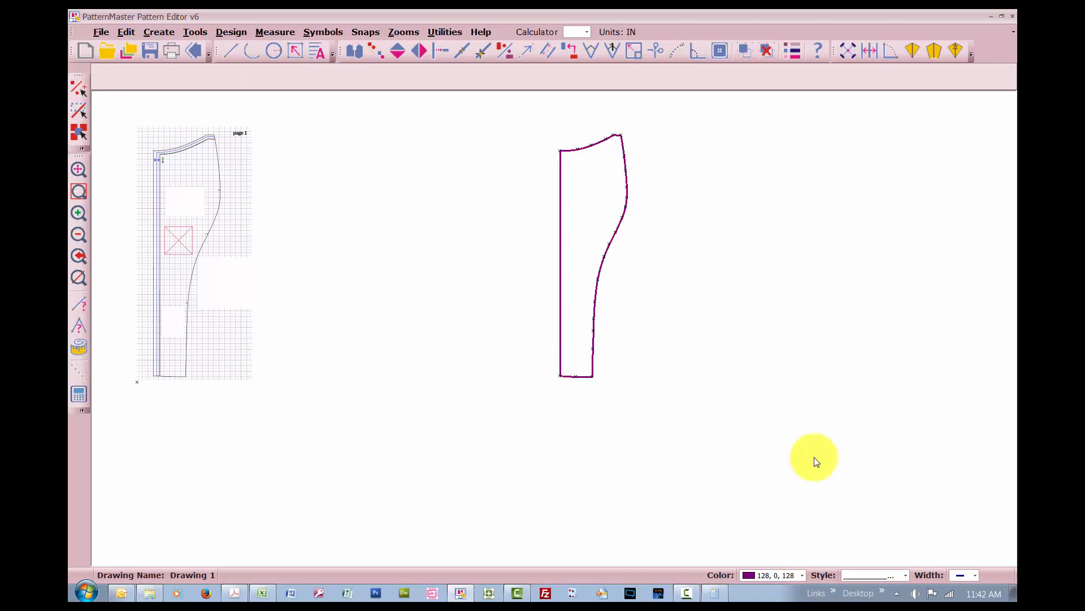
Set the object line style to the evenly dashed line.
{"action": "left_click", "coordinate": [907, 572]}
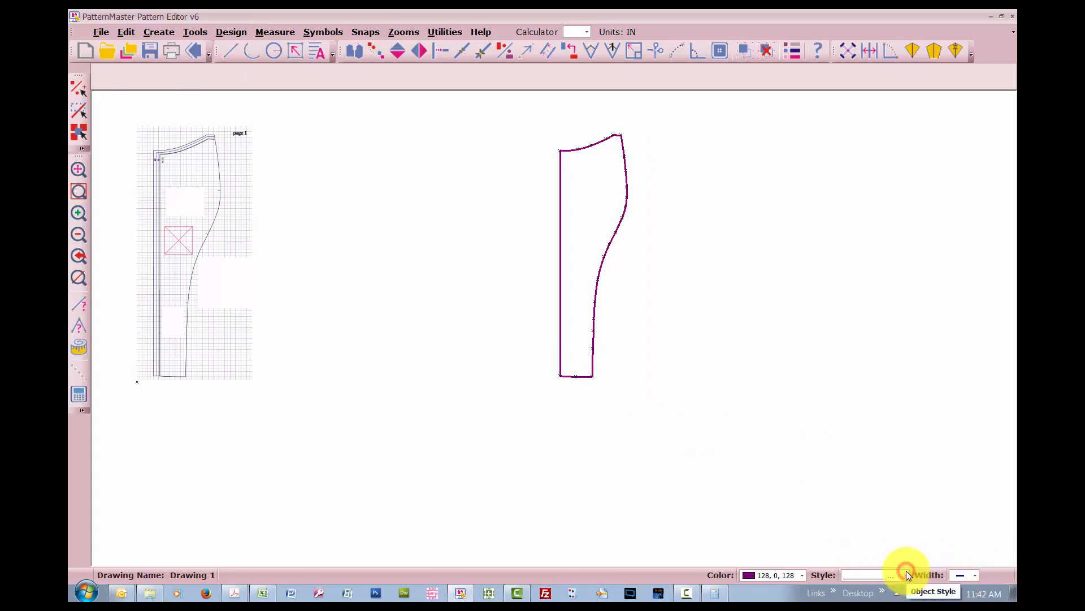
{"action": "left_click", "coordinate": [907, 573]}
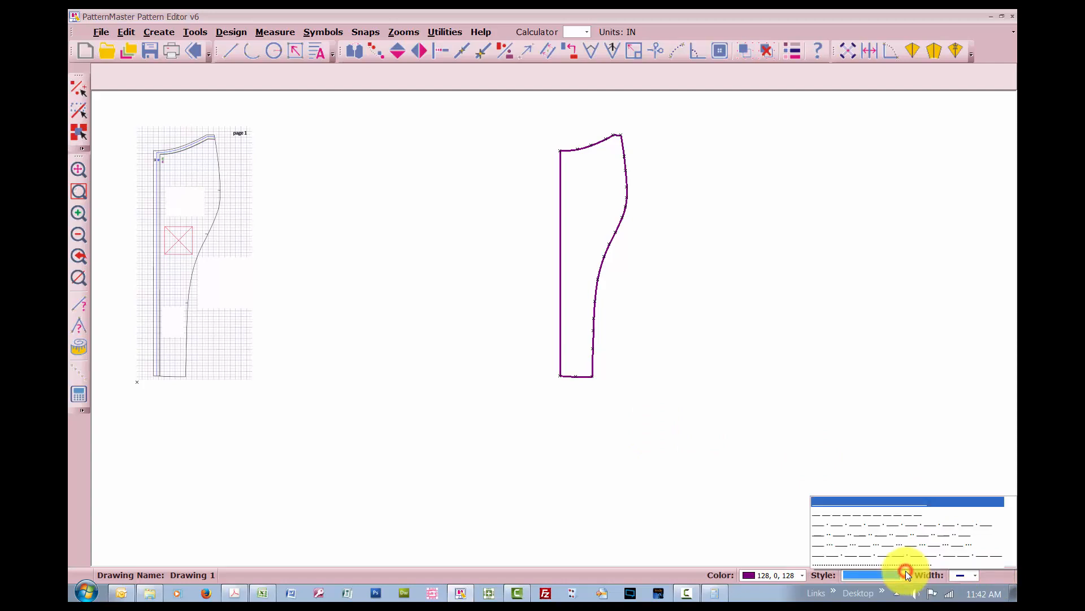
{"action": "left_click", "coordinate": [885, 536]}
{"action": "left_click", "coordinate": [903, 574]}
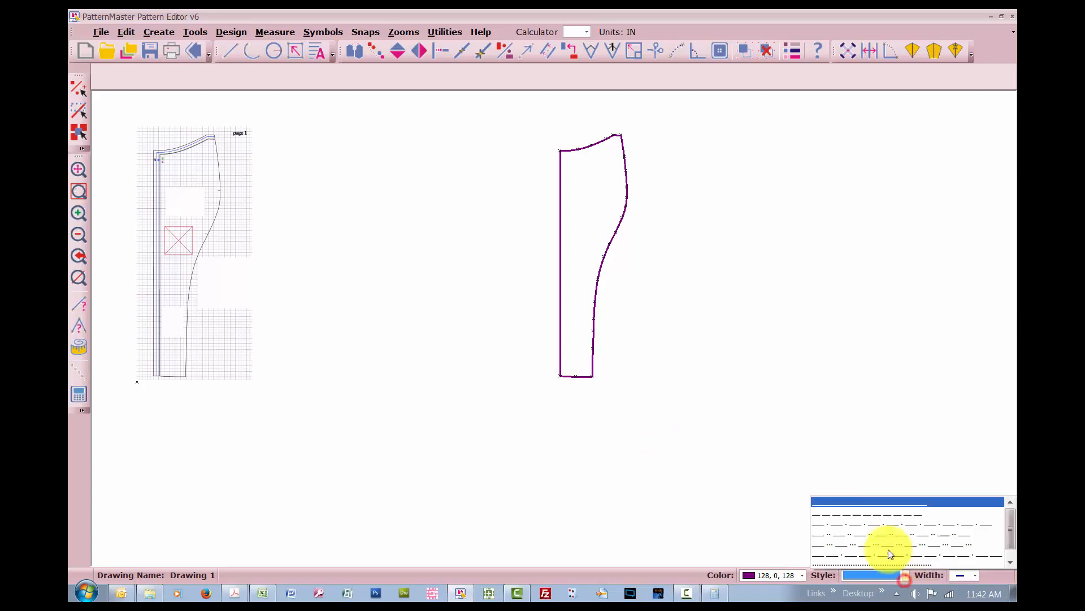
{"action": "left_click", "coordinate": [887, 518]}
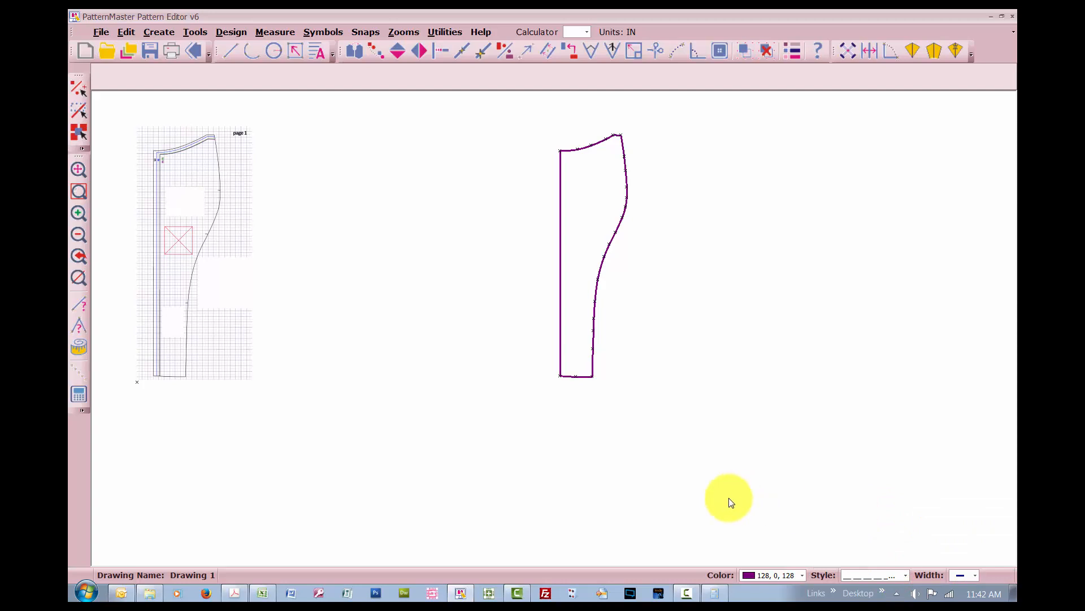
Offset both arcs of the curved top edge 0.5 in toward the inside of the corset piece as dashed lines.
{"action": "type", "text": "OF"}
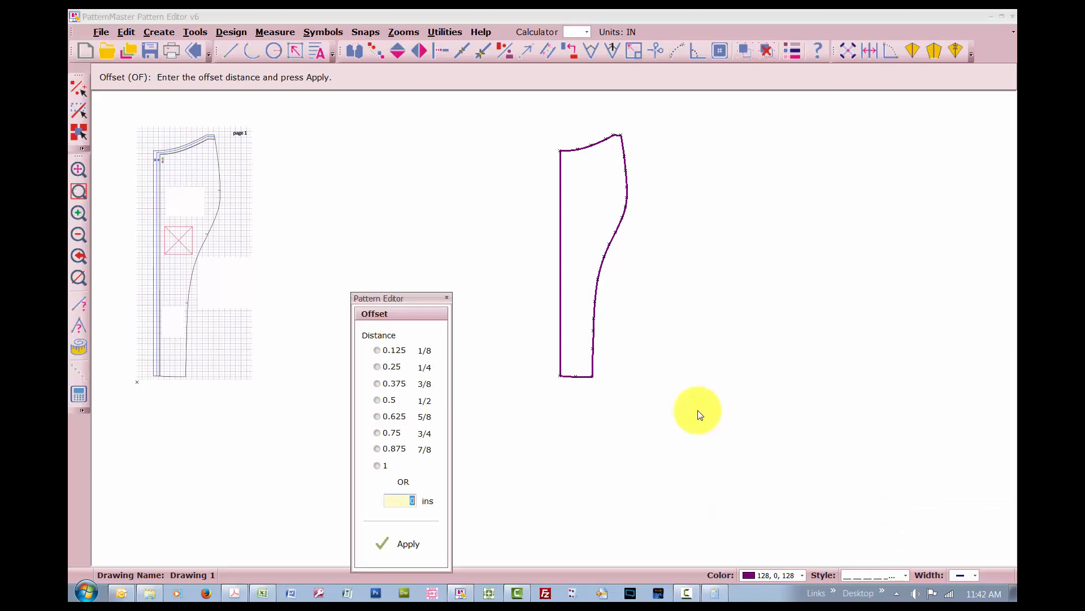
{"action": "left_click", "coordinate": [394, 400]}
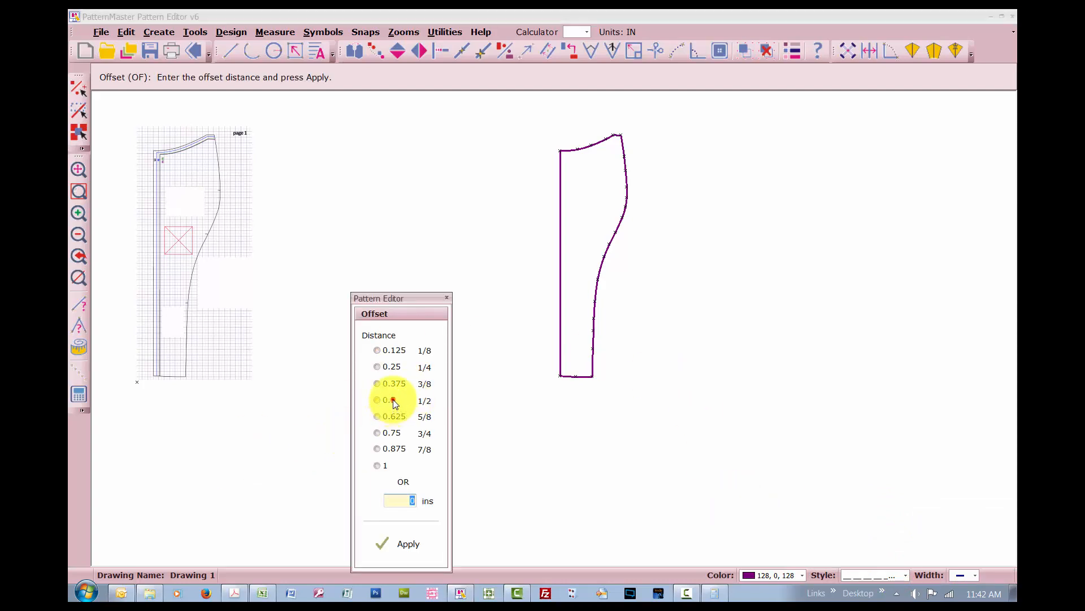
{"action": "left_click", "coordinate": [412, 543]}
{"action": "left_click", "coordinate": [580, 154]}
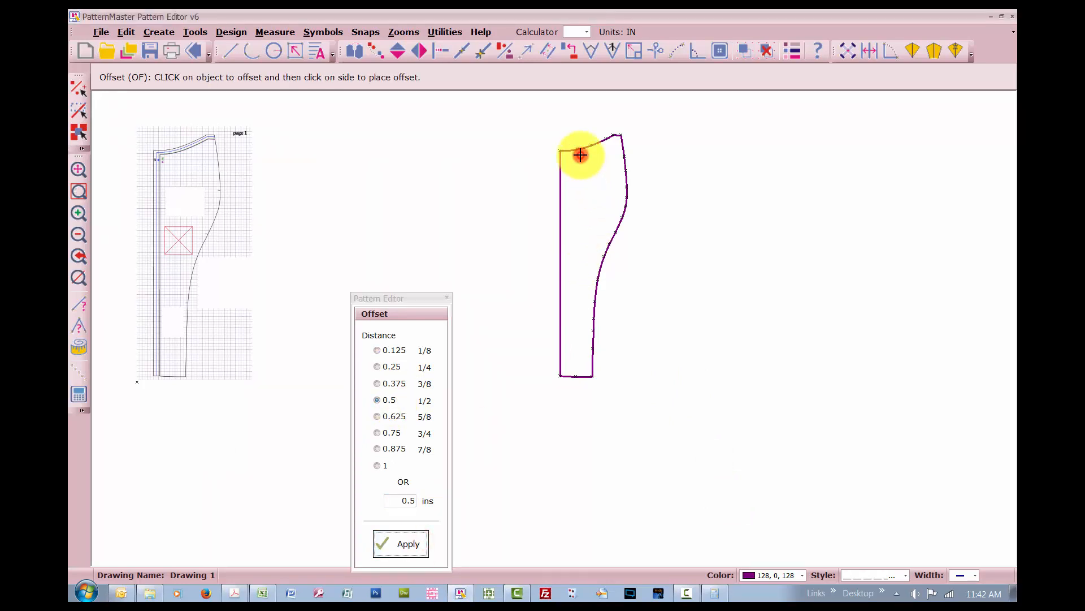
{"action": "left_click", "coordinate": [602, 147]}
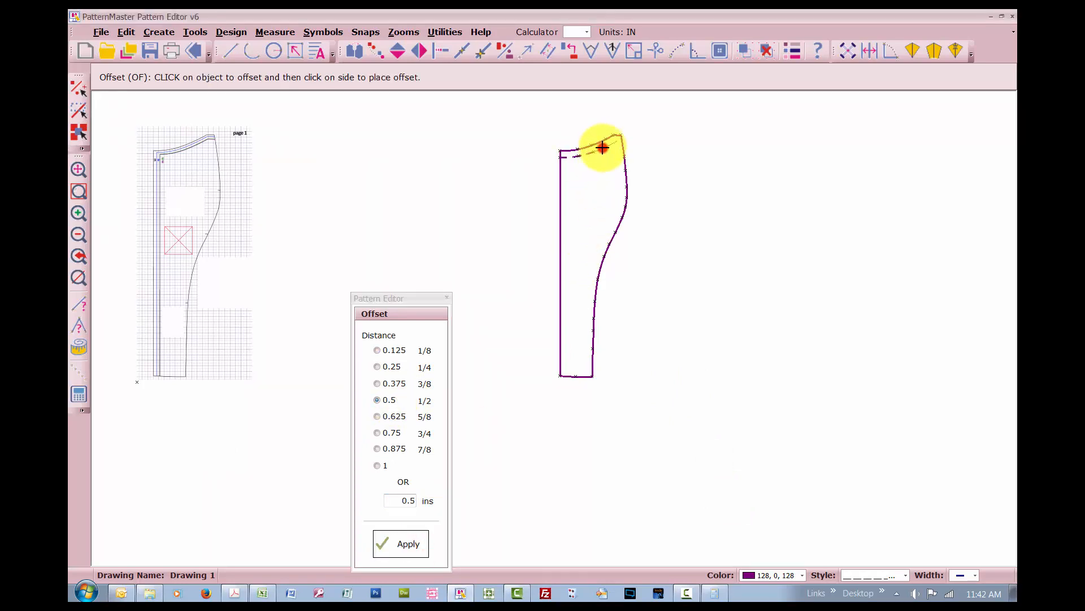
Offset the consecutive arcs of the curved side edge 0.5 in toward the inside, from the top corner down to the hem.
{"action": "left_click", "coordinate": [620, 164]}
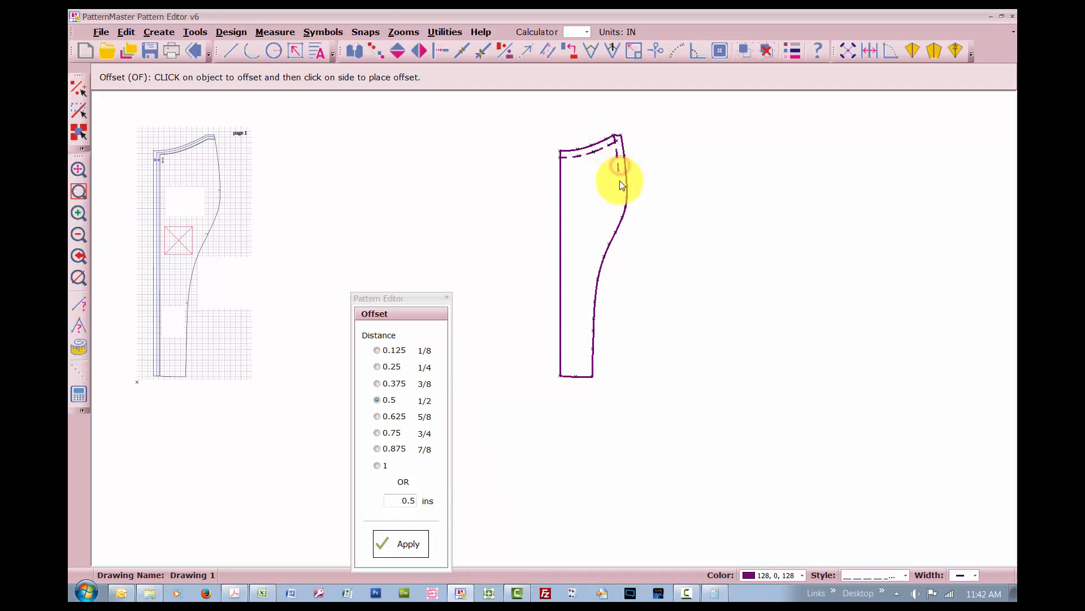
{"action": "left_click", "coordinate": [619, 177]}
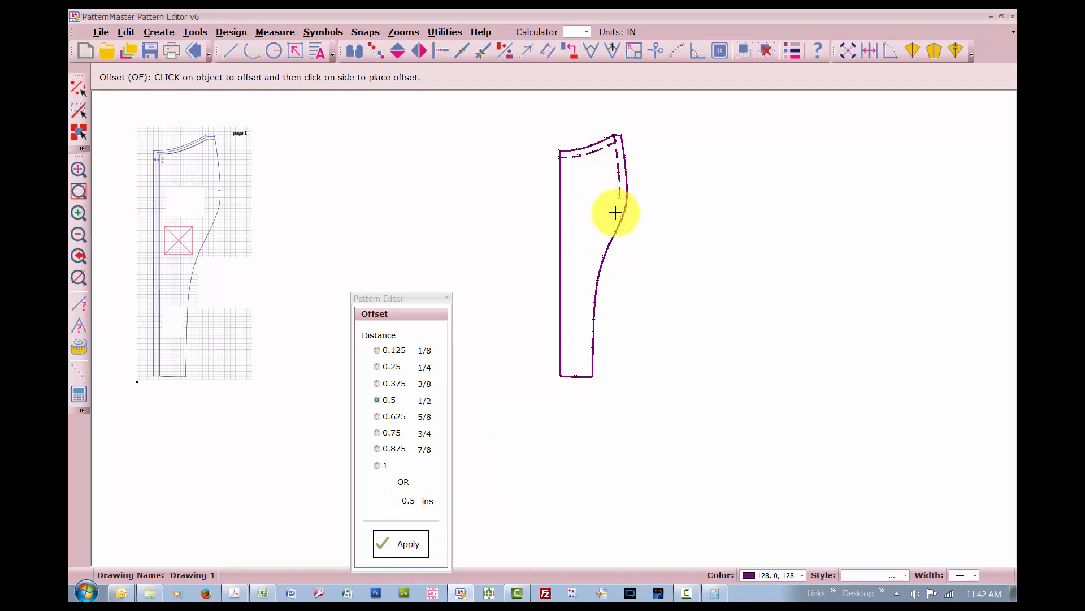
{"action": "left_click", "coordinate": [618, 212]}
{"action": "left_click", "coordinate": [611, 228]}
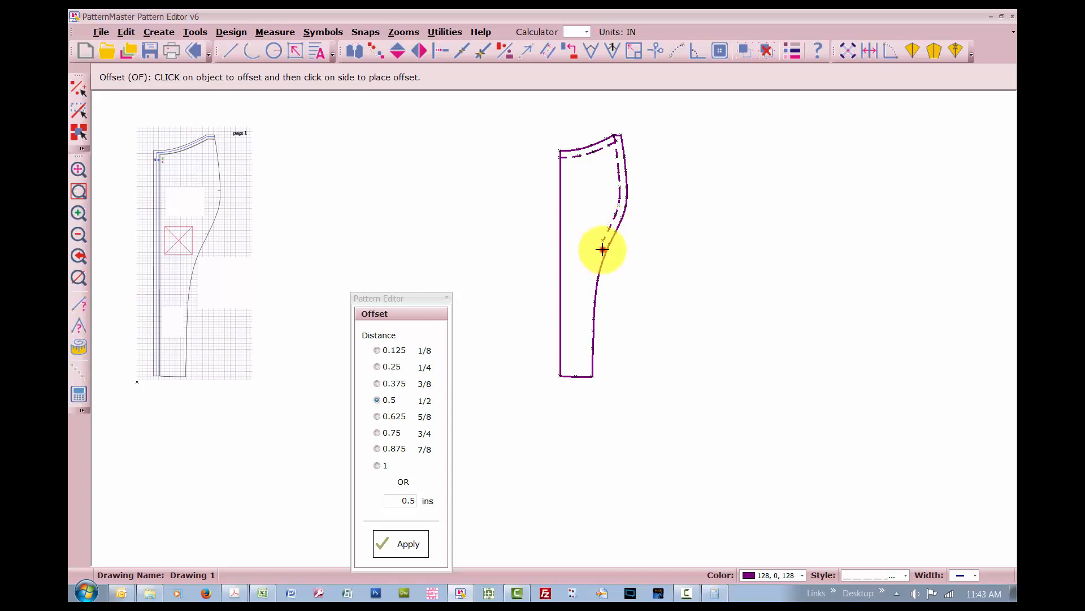
{"action": "left_click", "coordinate": [602, 248]}
{"action": "left_click", "coordinate": [592, 284]}
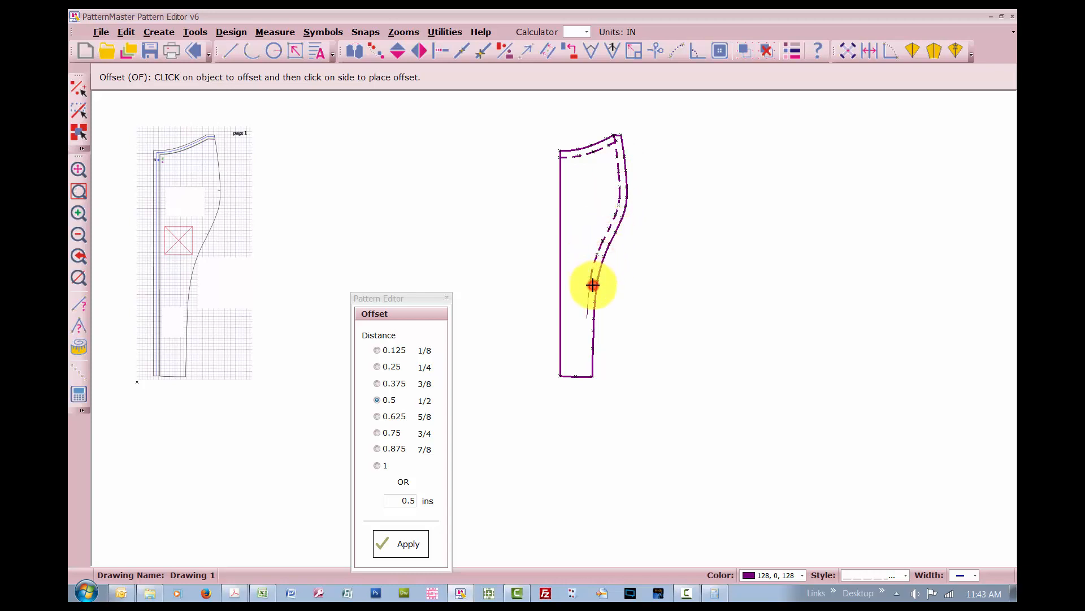
{"action": "left_click", "coordinate": [585, 329]}
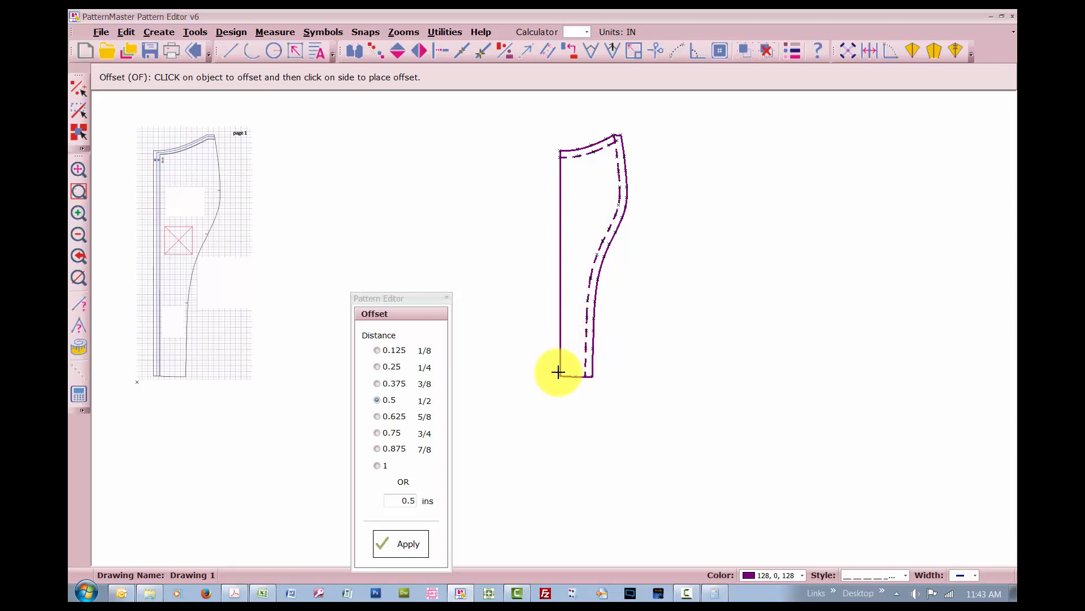
Offset the hem line and the long straight vertical edge 0.5 in toward the inside, and end the offset.
{"action": "left_click", "coordinate": [568, 372]}
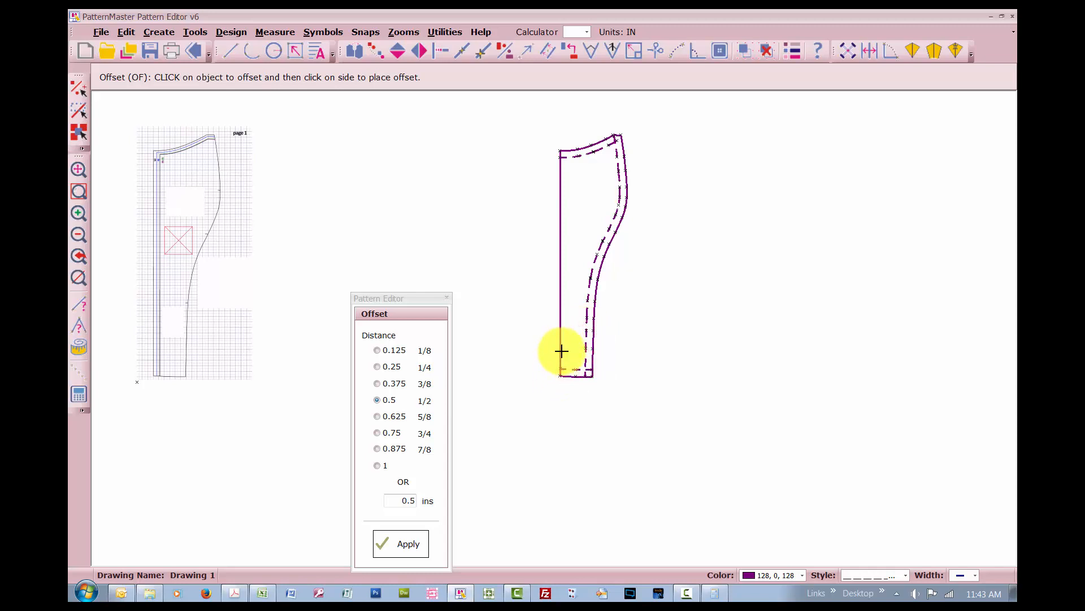
{"action": "left_click", "coordinate": [563, 348]}
{"action": "key", "text": "Escape"}
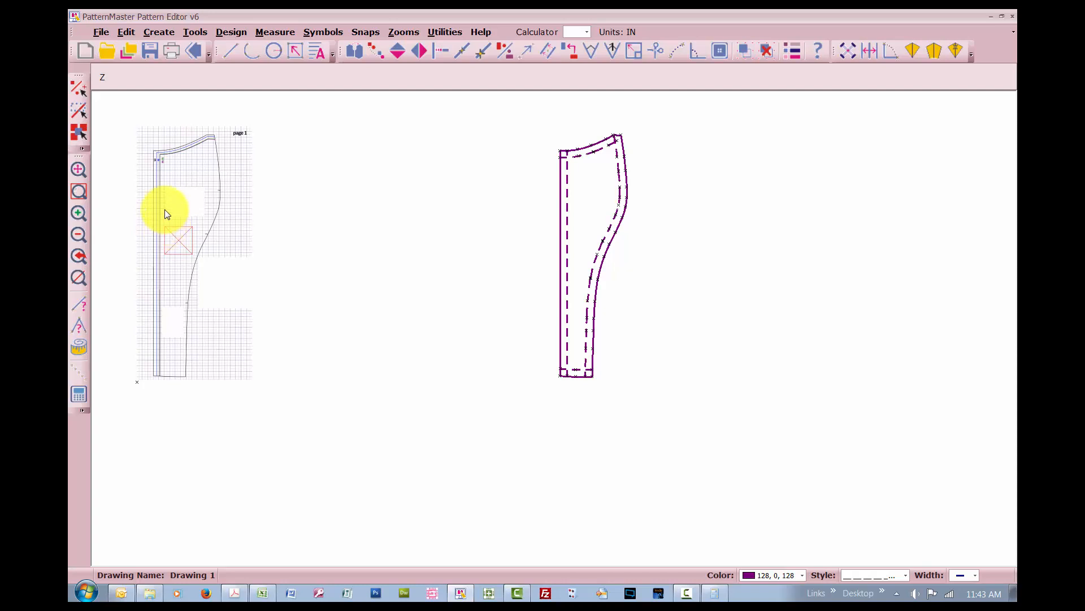
Move the large pattern image horizontally across the empty area, closer to the small scaled image and its dashed-offset tracing.
{"action": "left_click", "coordinate": [164, 209]}
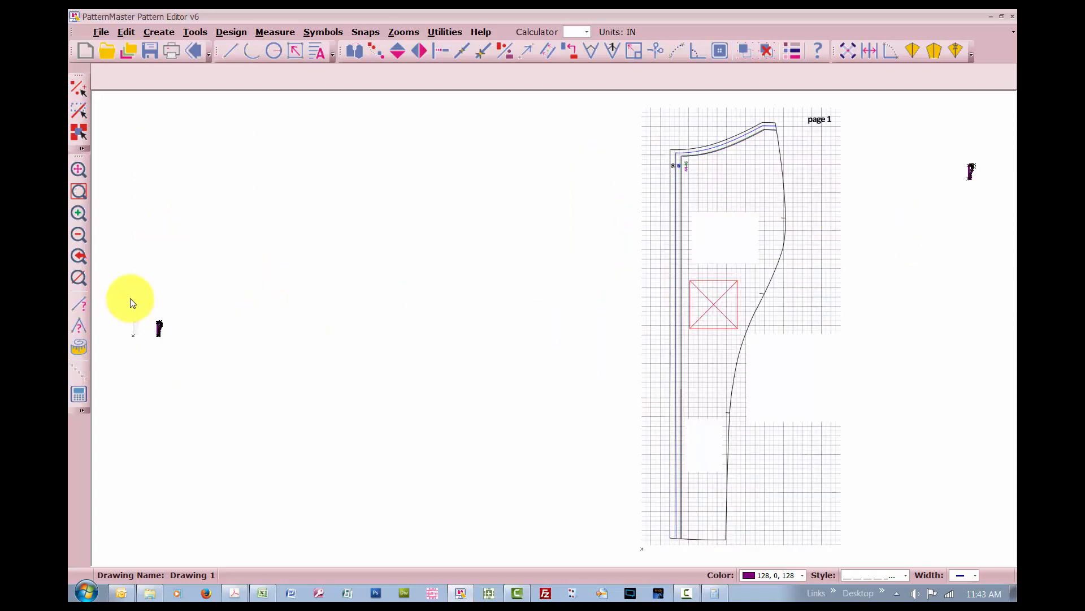
{"action": "left_click_drag", "start_coordinate": [109, 307], "coordinate": [182, 360]}
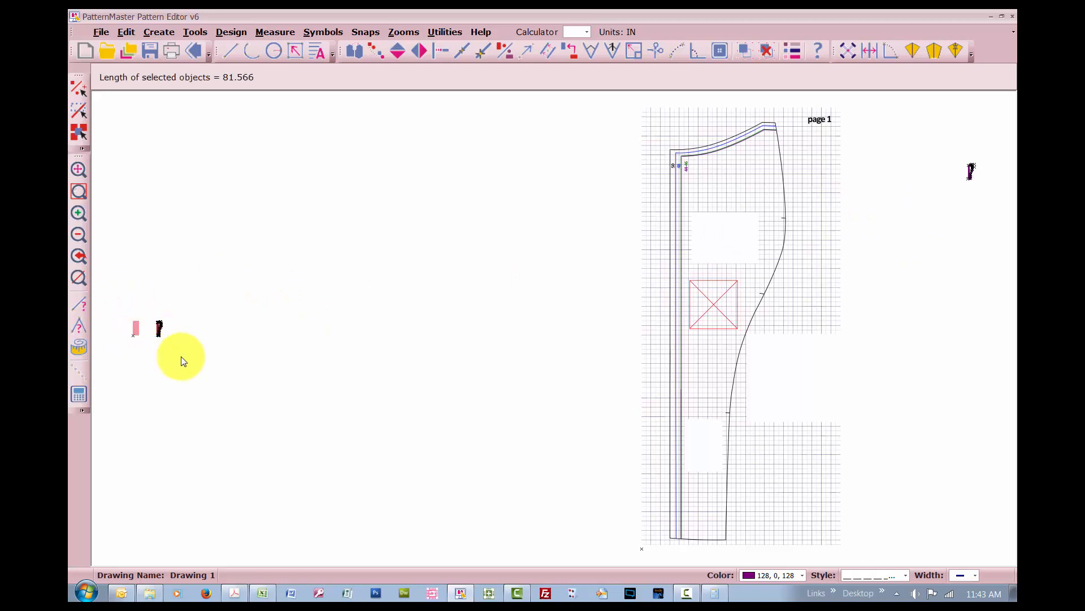
{"action": "key", "text": "z"}
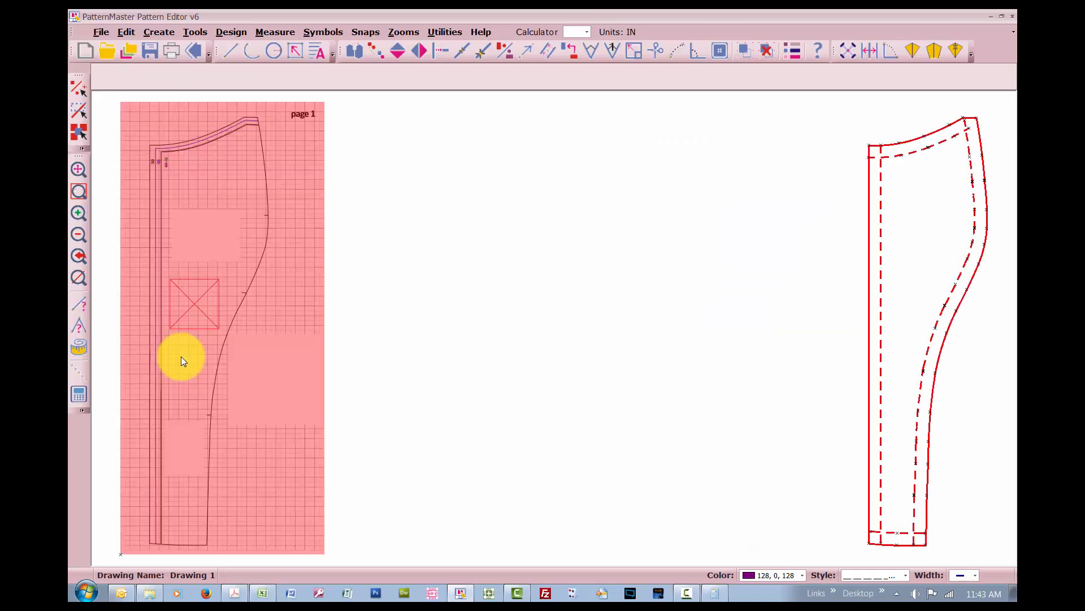
{"action": "key", "text": "e"}
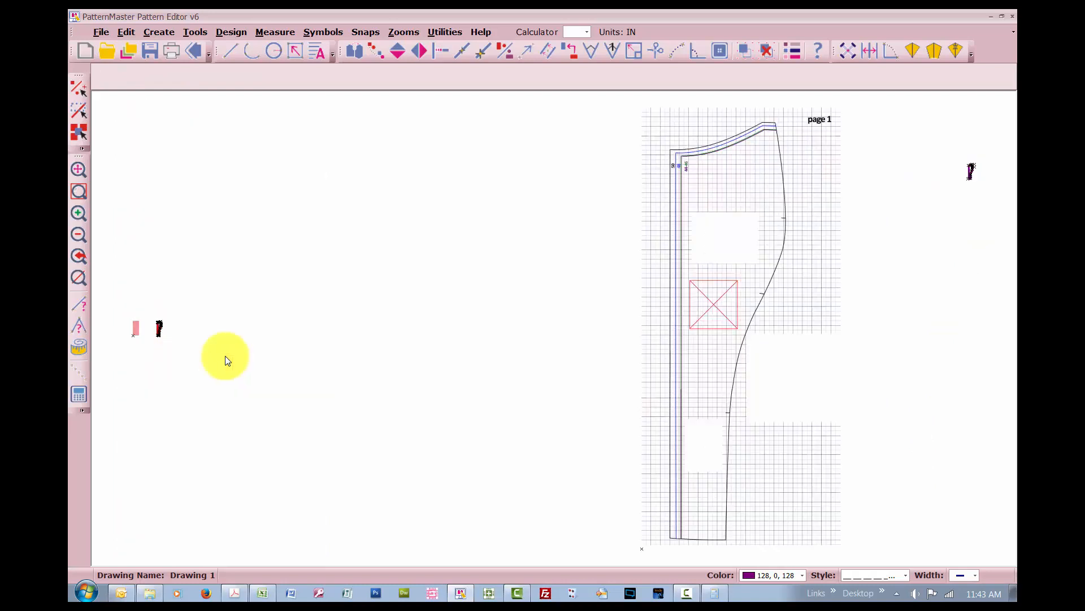
{"action": "left_click", "coordinate": [695, 221]}
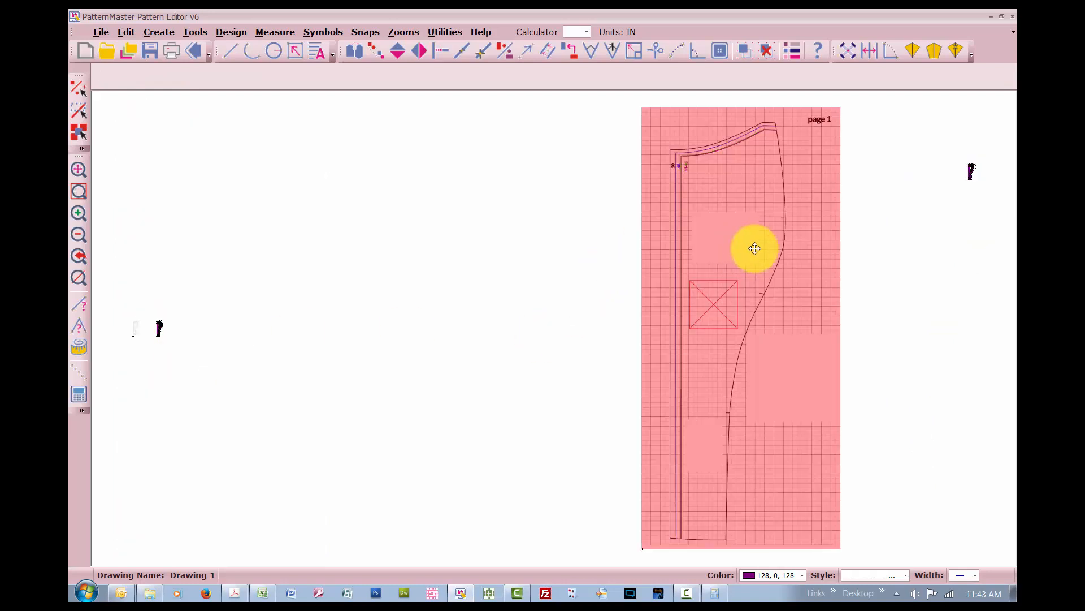
{"action": "left_click_drag", "start_coordinate": [755, 249], "coordinate": [357, 250]}
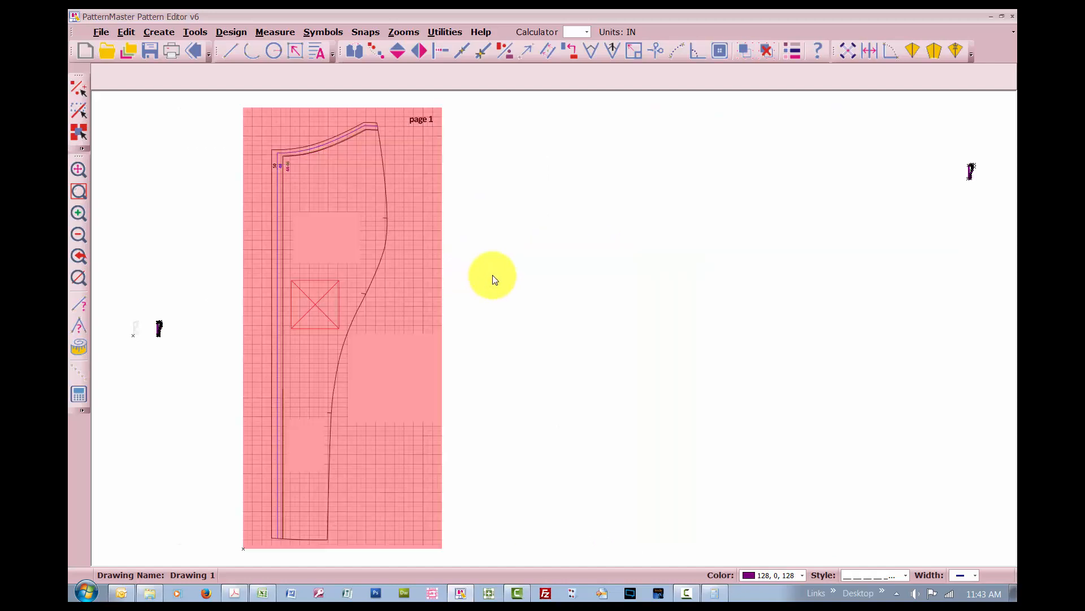